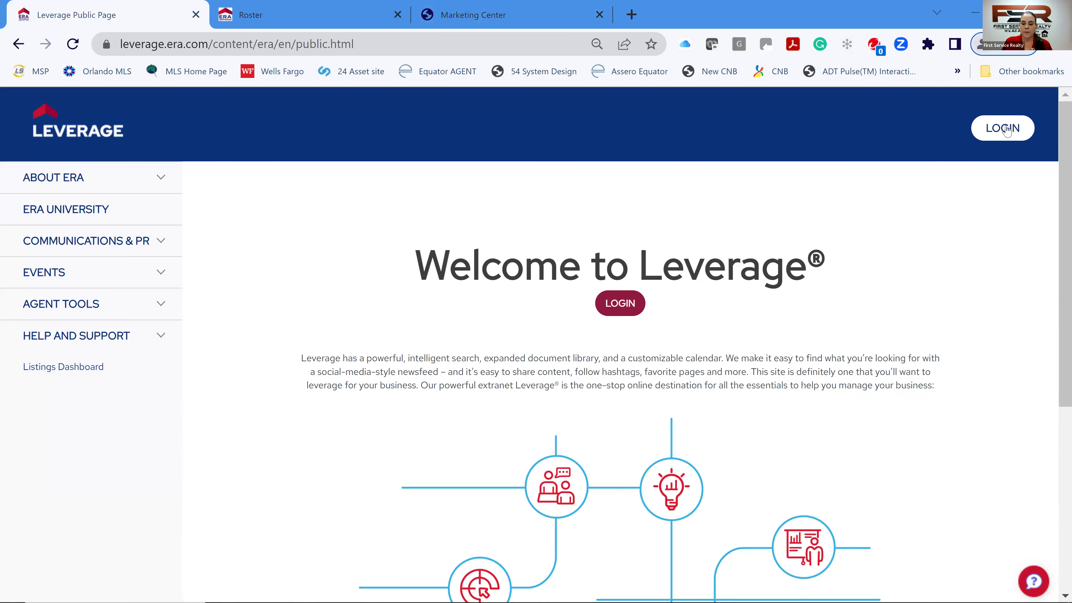
- Sign in through ERA Universal Login, replacing the autofilled username with the agent's ERA username and password
click(1005, 128)
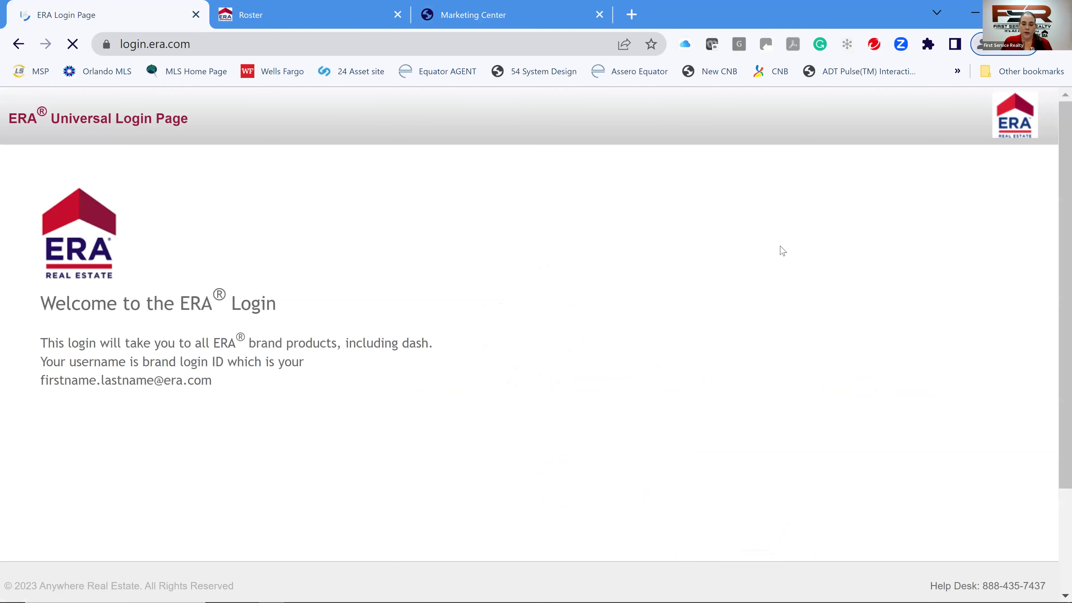
drag(794, 282, 413, 298)
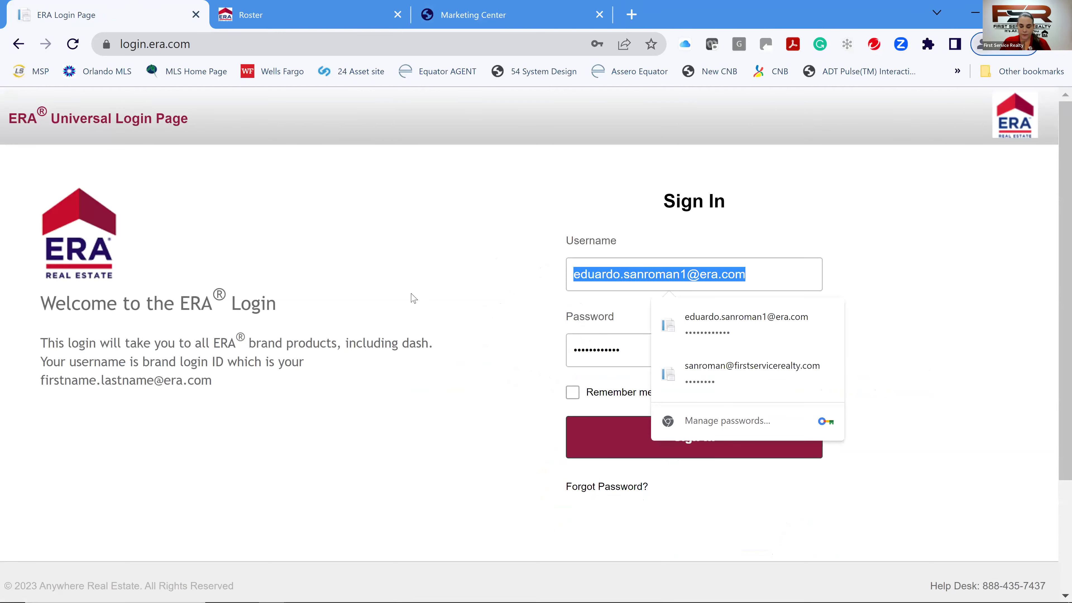
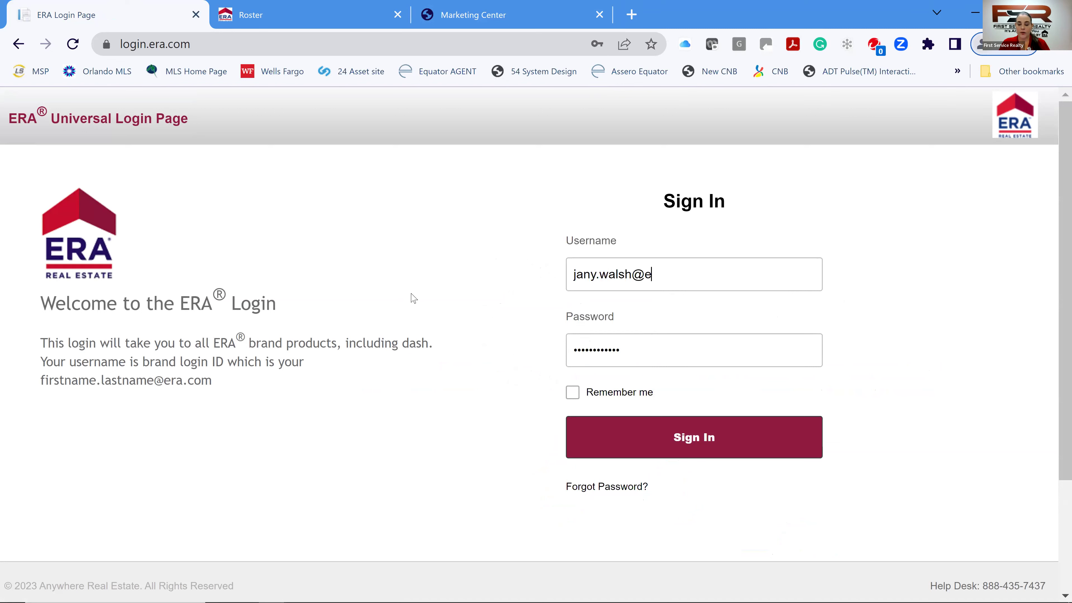
key(Tab)
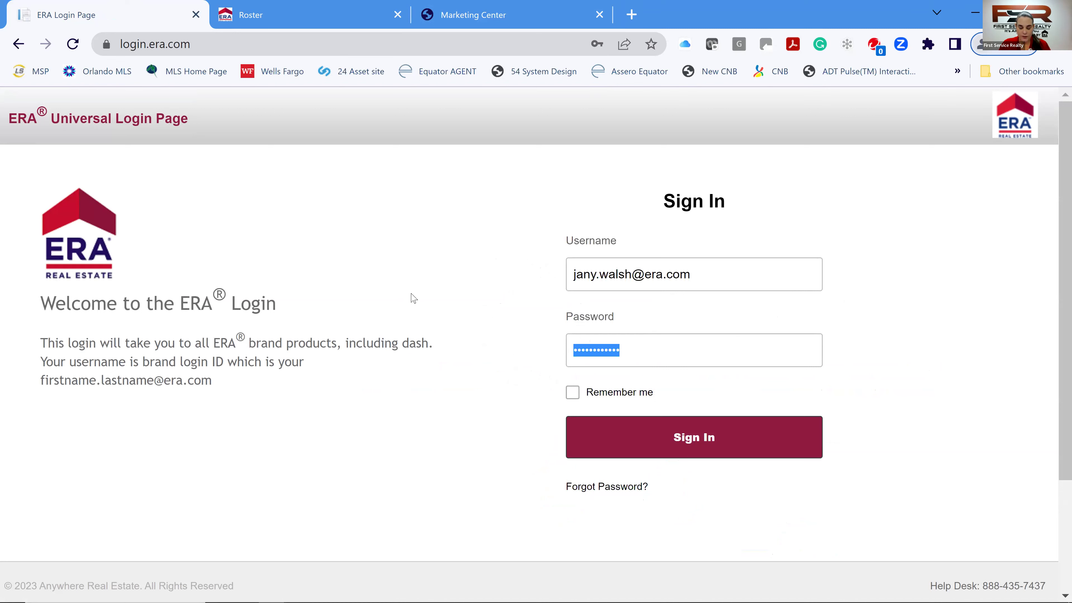
text(a)
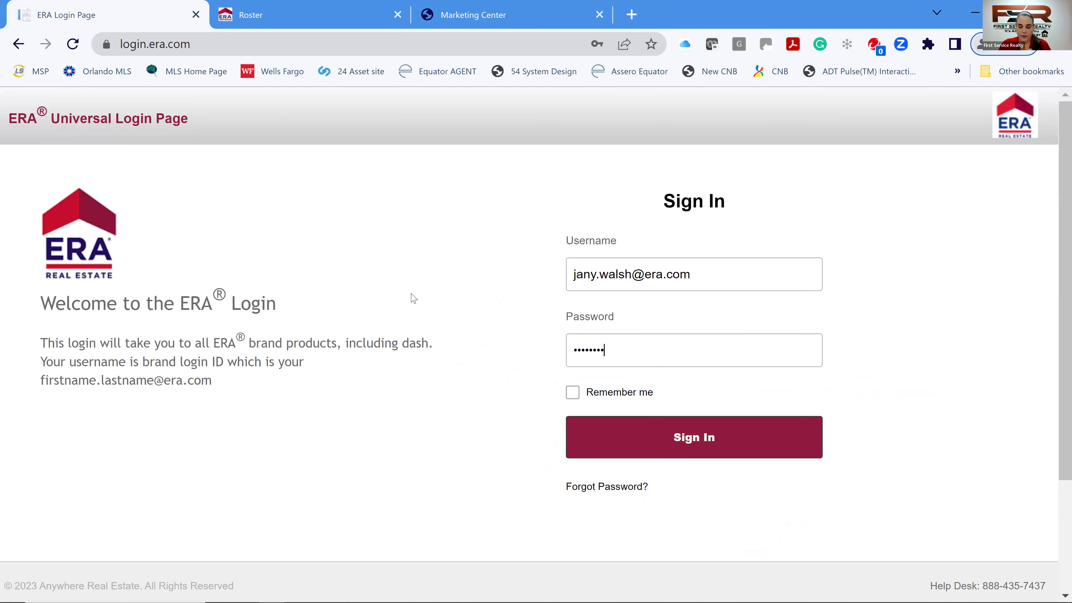
key(Return)
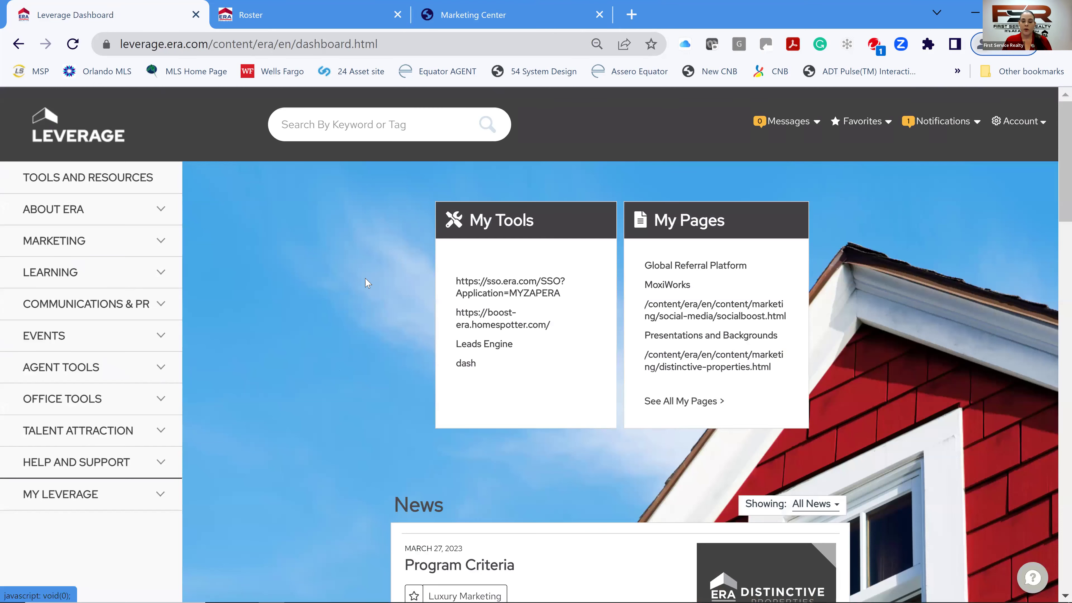
- Open the MoxiWorks page under Agent Tools and launch MoxiWorks with Login to MoxiWorks
click(159, 369)
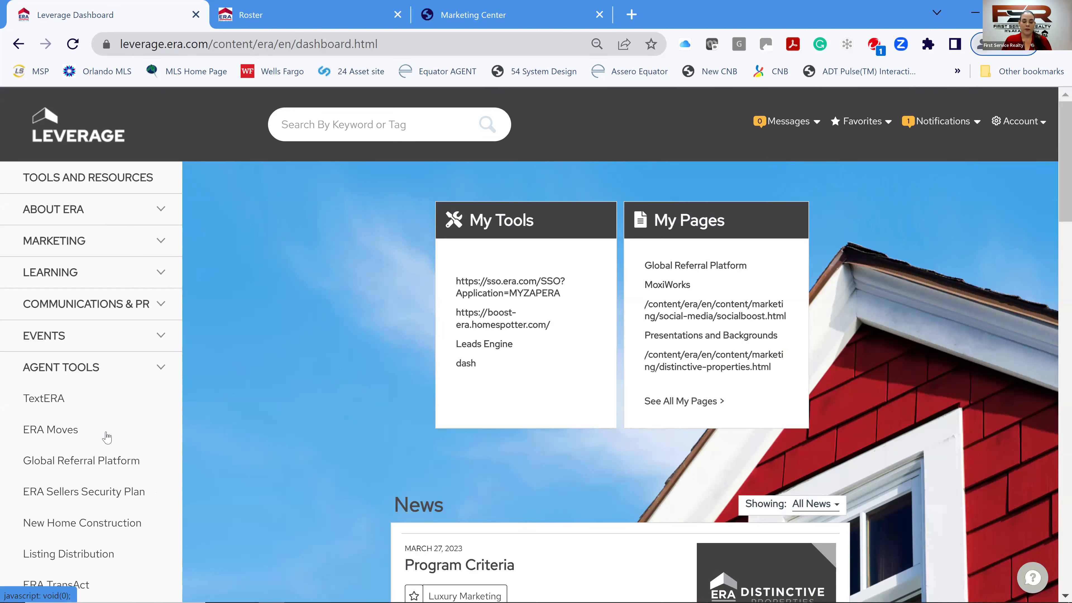
scroll(46, 390, down, 10)
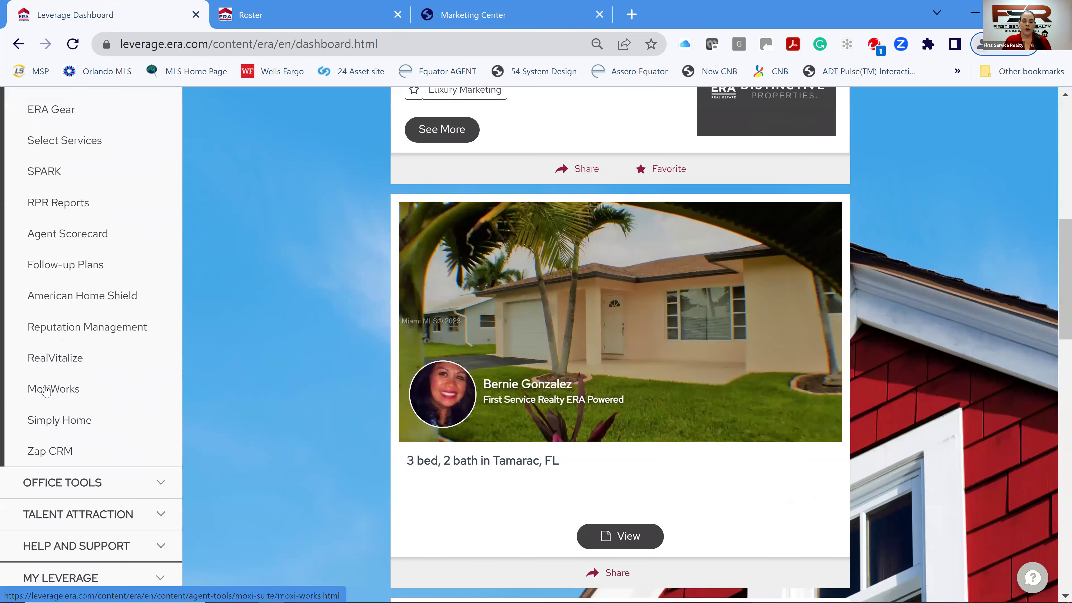
click(48, 389)
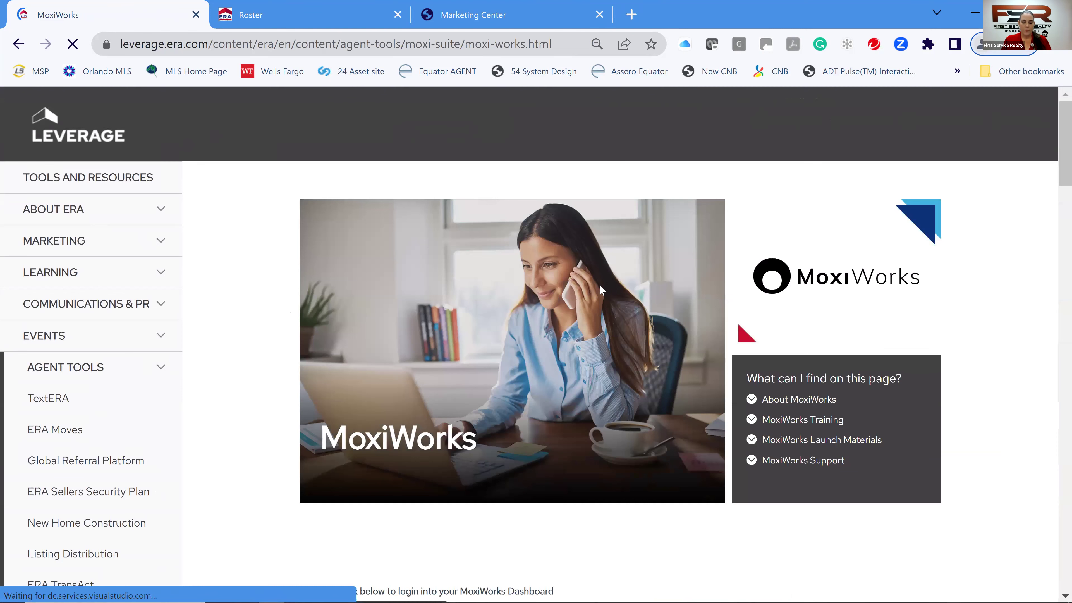
scroll(600, 285, down, 2)
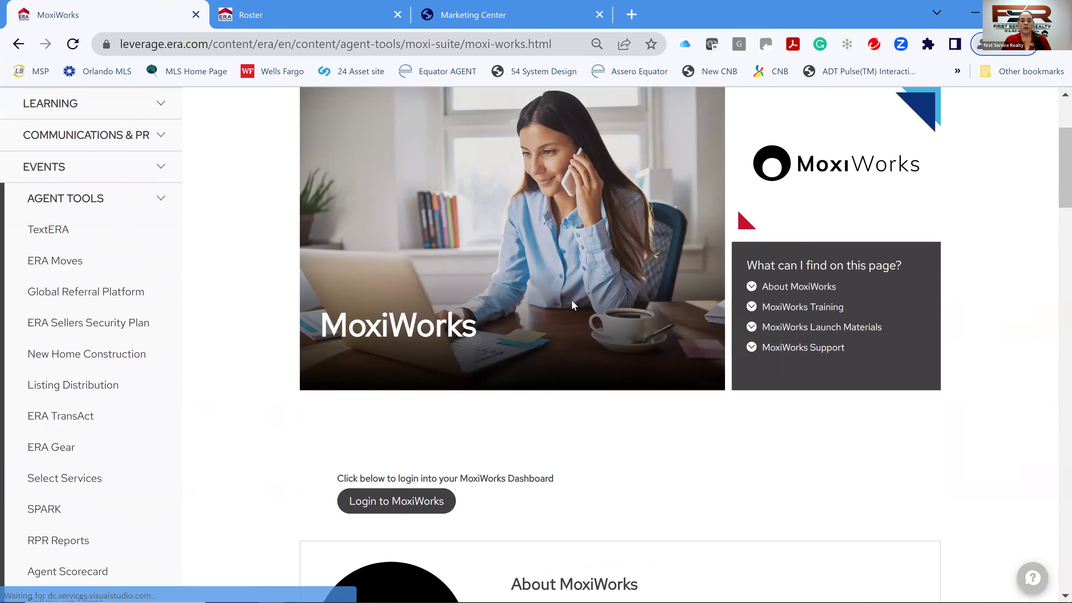
scroll(473, 299, down, 2)
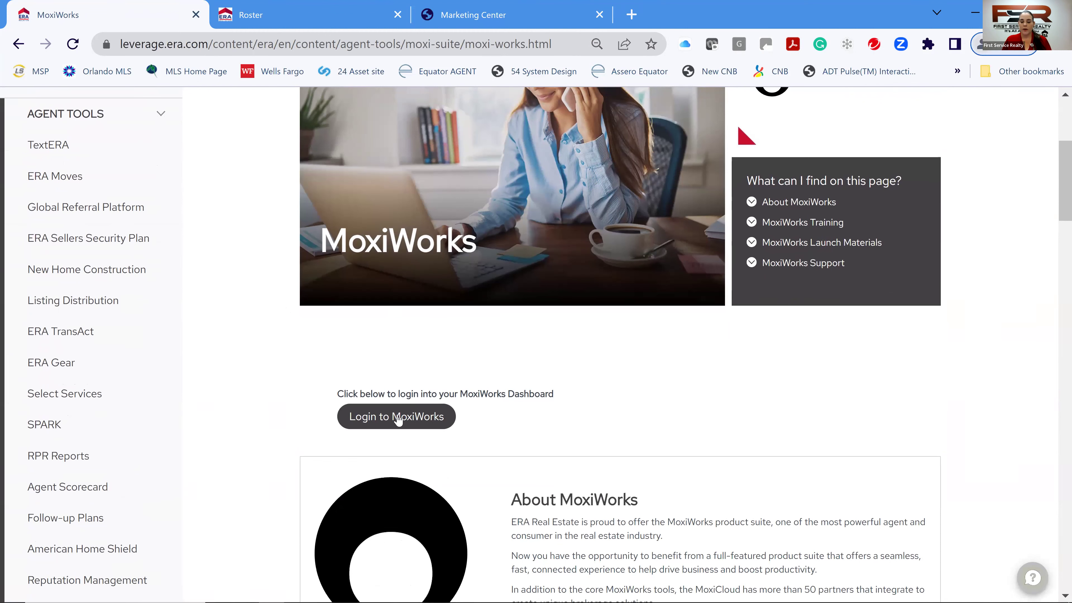
click(419, 420)
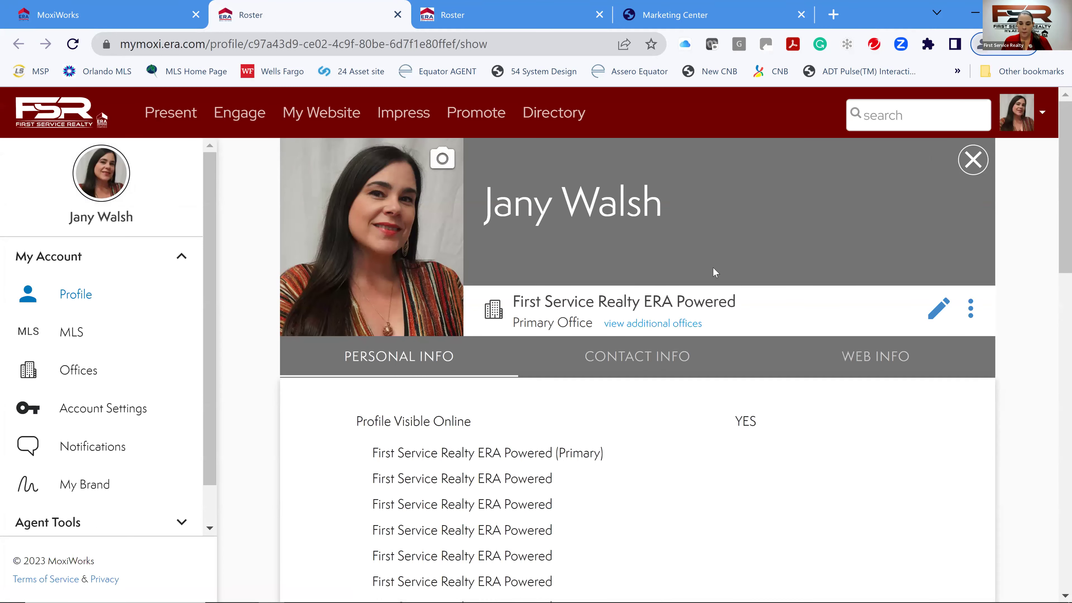
- Close the old Marketing Center and Roster tabs, then open a fresh Marketing Center via Impress
middle_click(631, 19)
click(600, 14)
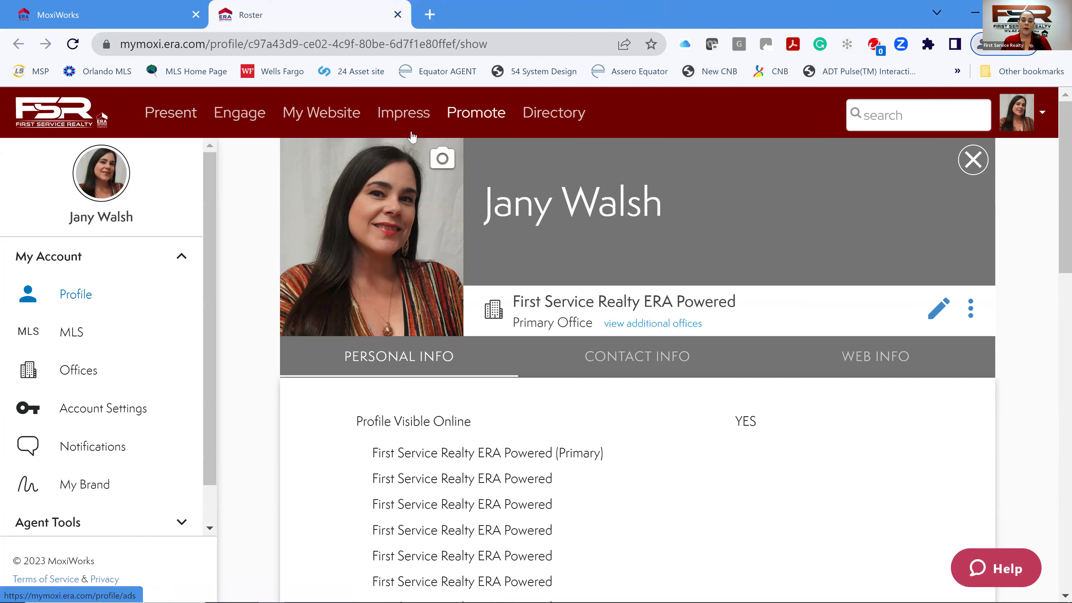
click(404, 114)
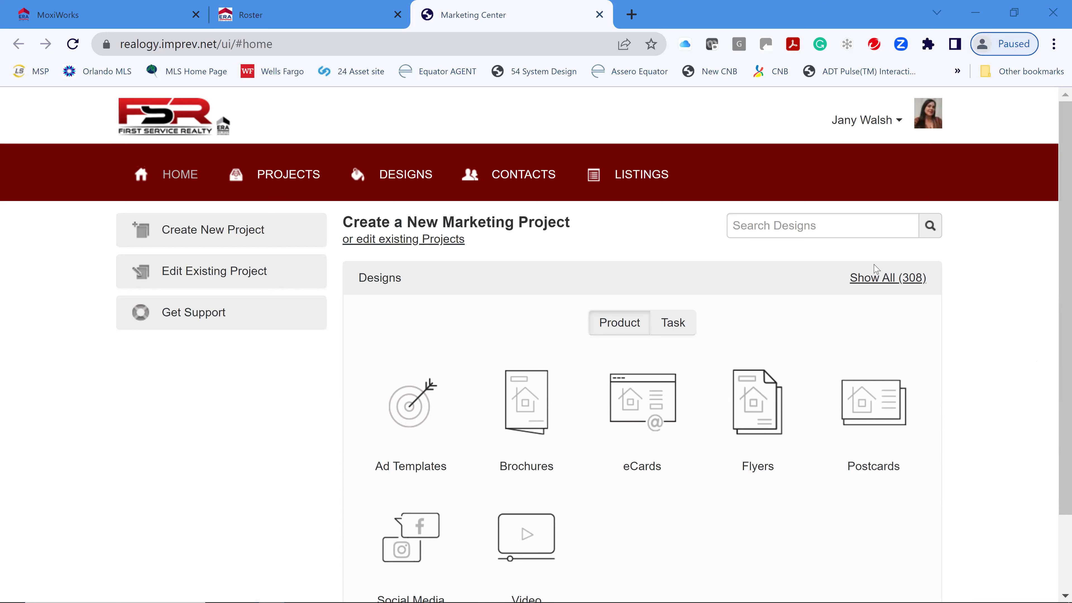
click(634, 181)
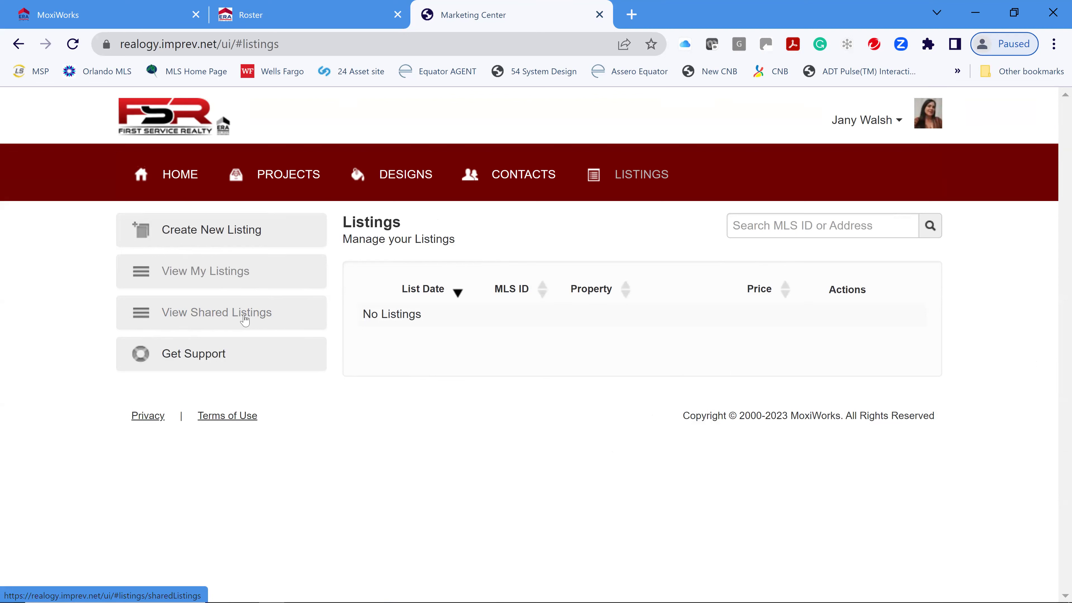
click(245, 320)
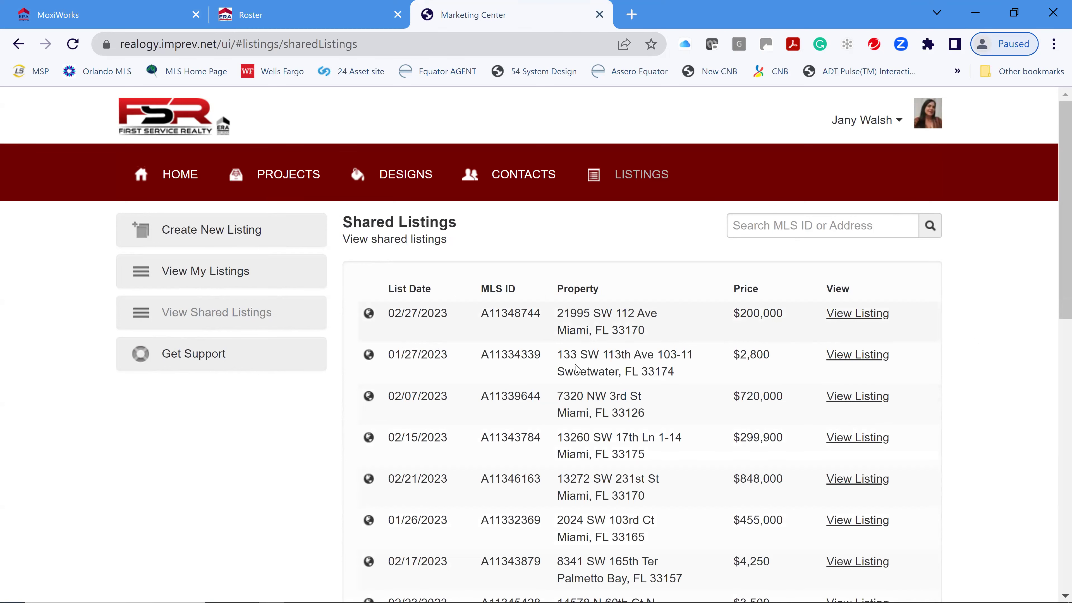
scroll(916, 426, down, 2)
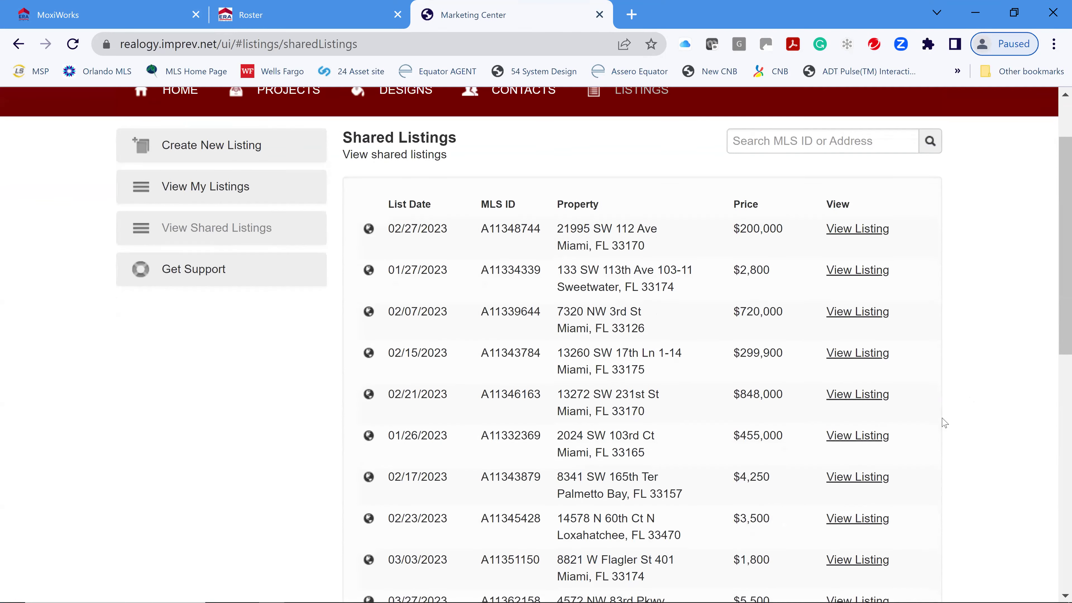
scroll(929, 405, down, 4)
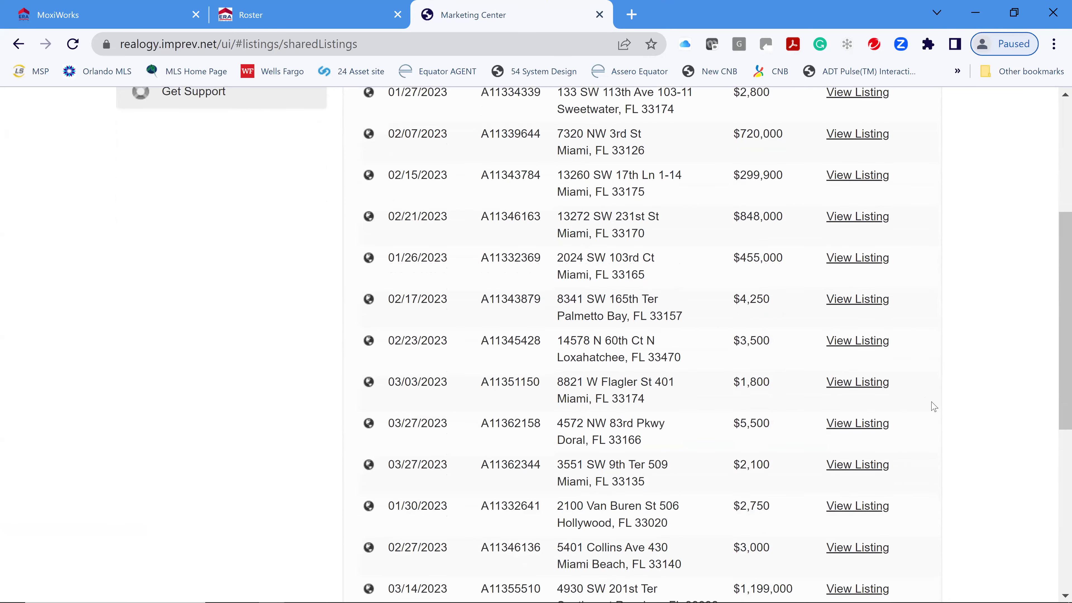
scroll(894, 406, down, 6)
scroll(903, 404, down, 2)
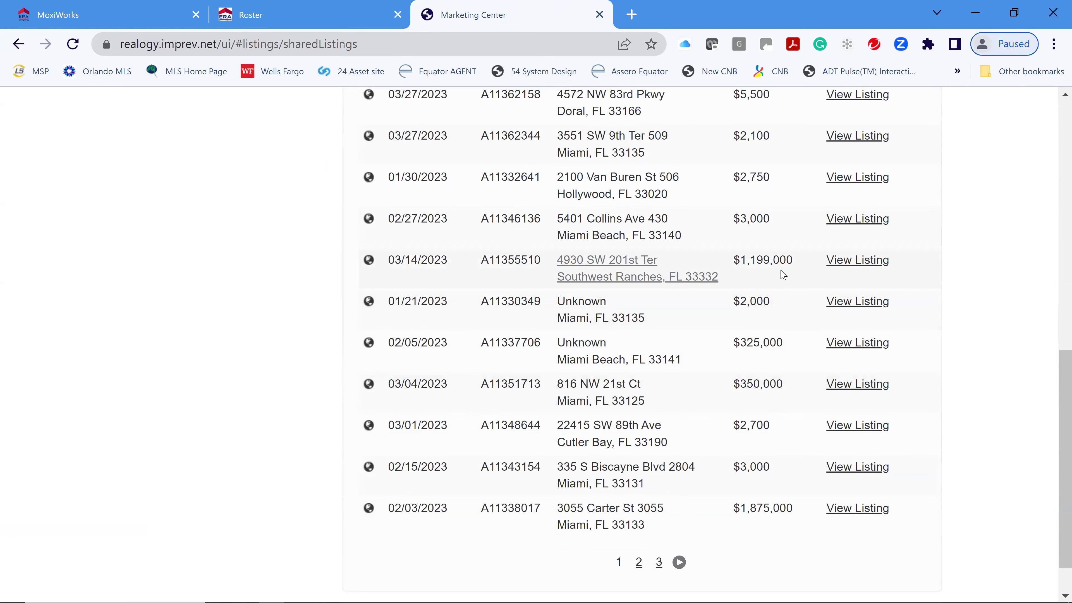
click(855, 260)
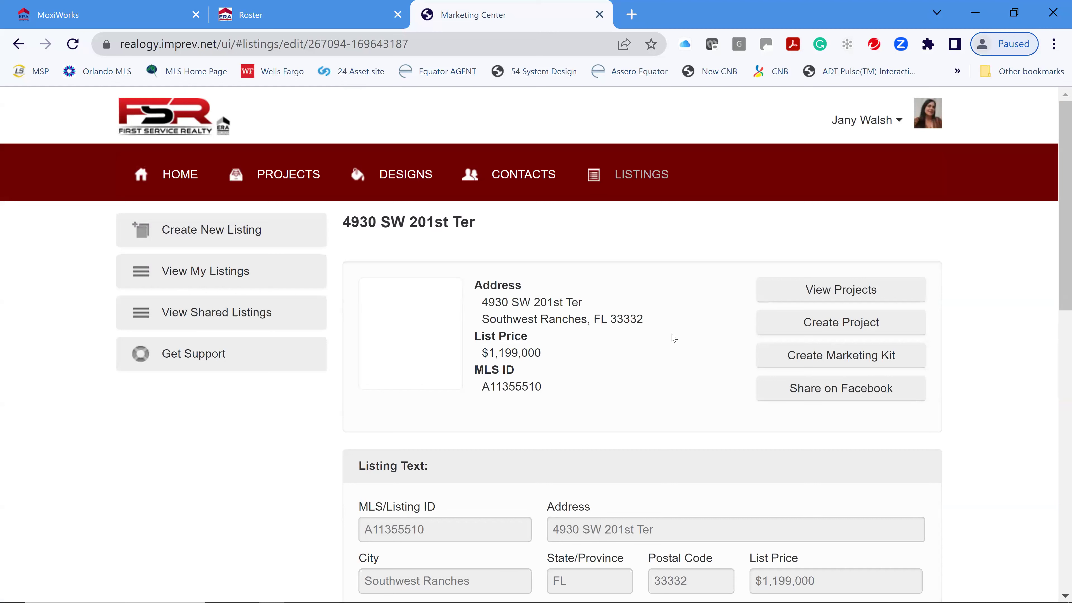
click(855, 297)
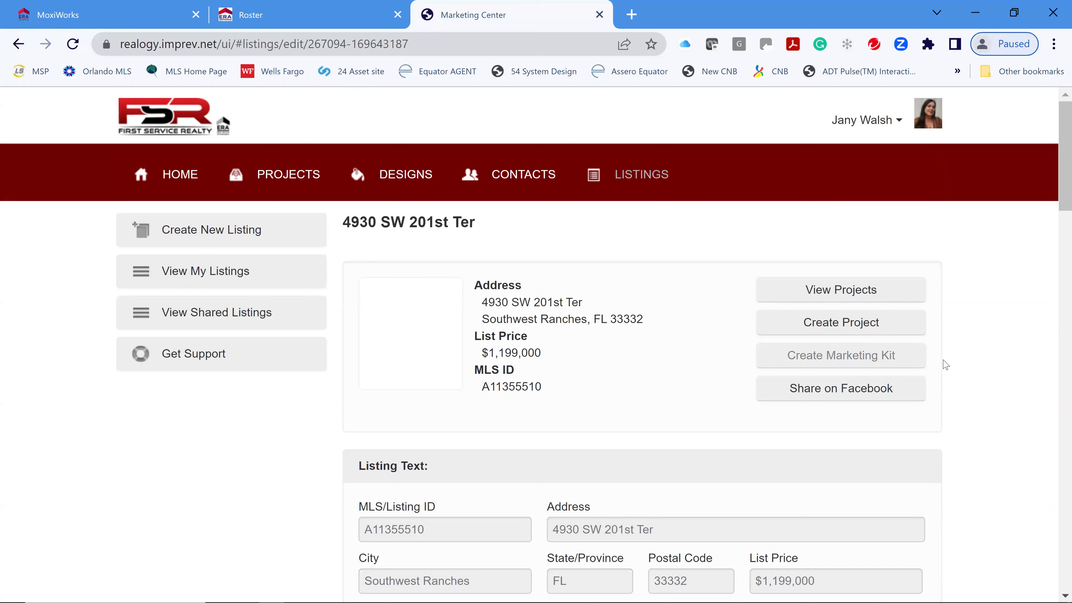
scroll(956, 363, down, 1)
scroll(957, 363, down, 2)
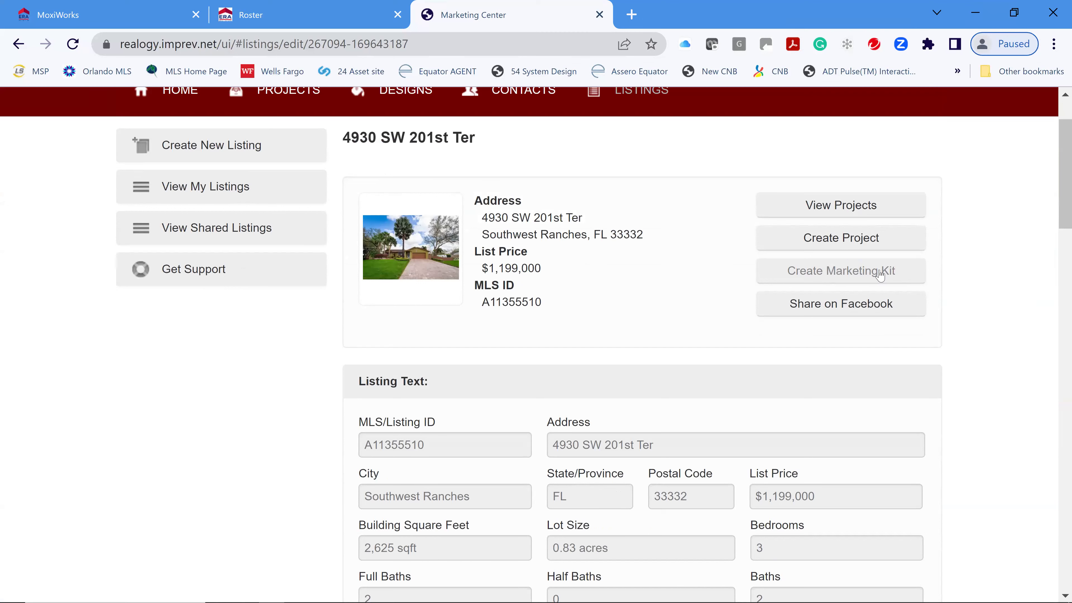
click(840, 274)
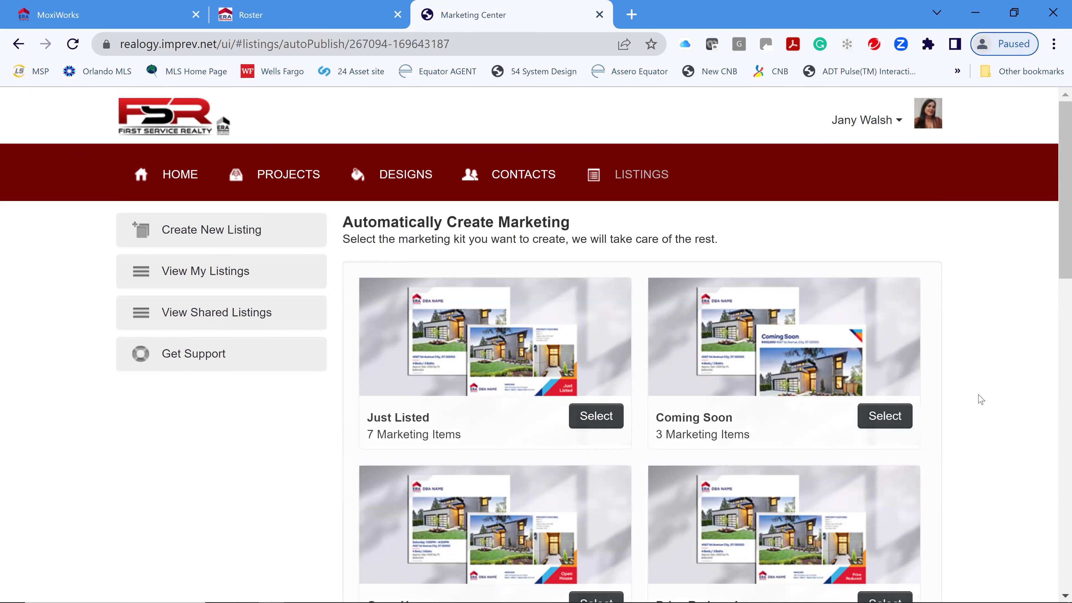
- Look over the kit options and select the Just Listed kit to create its seven projects
scroll(981, 398, down, 2)
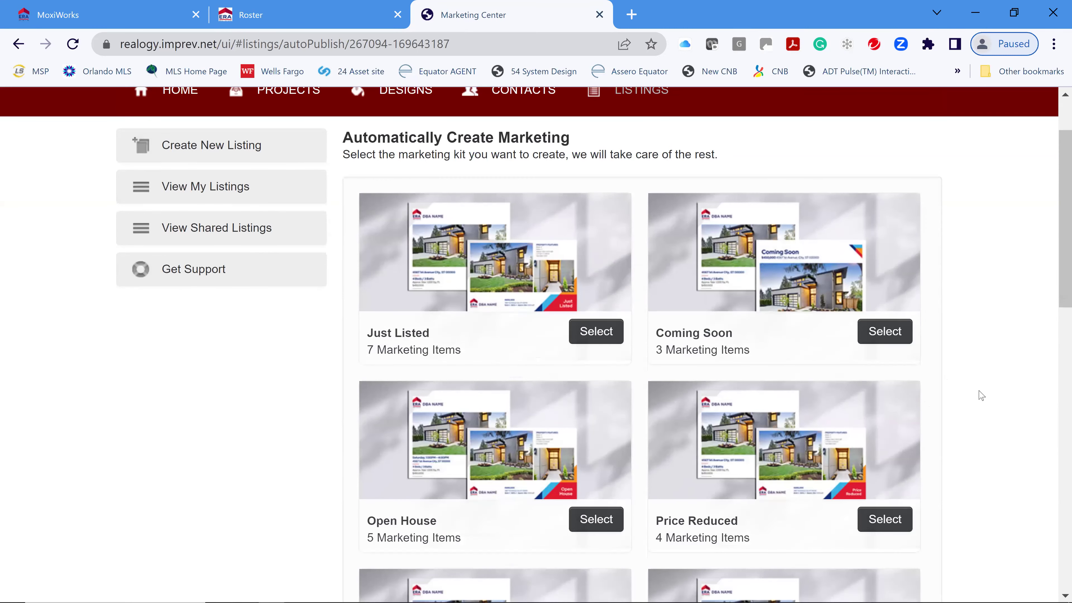
scroll(919, 404, down, 2)
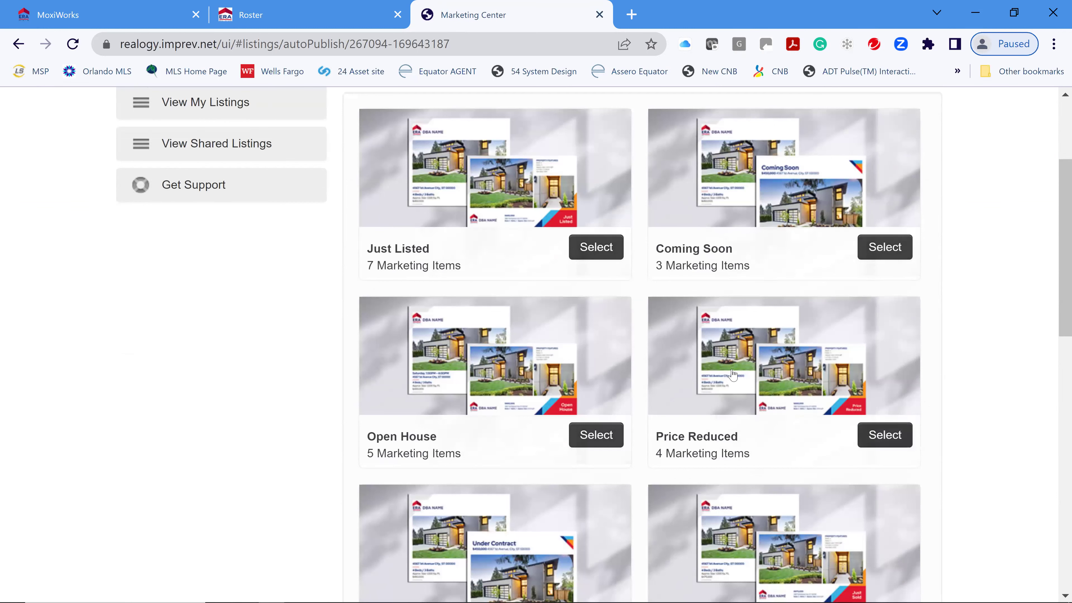
scroll(614, 380, down, 4)
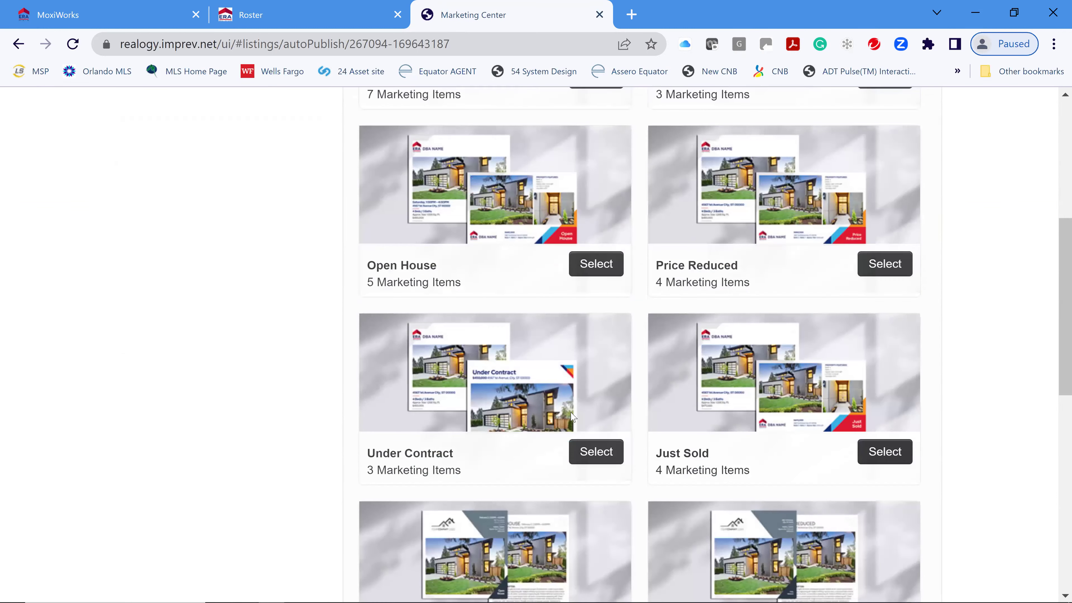
scroll(608, 412, down, 2)
scroll(734, 384, up, 4)
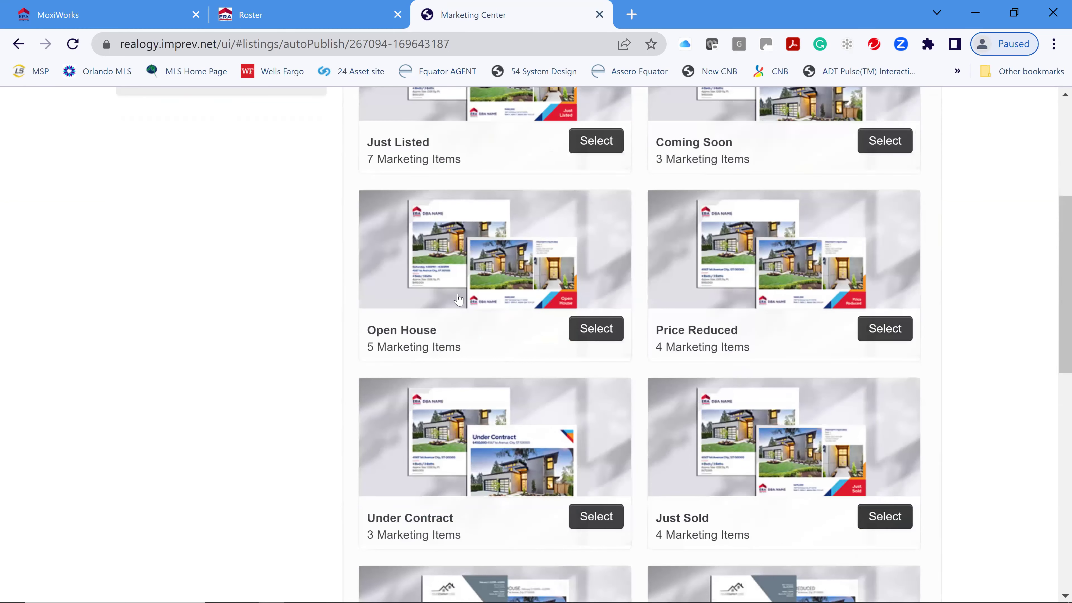
scroll(459, 299, up, 5)
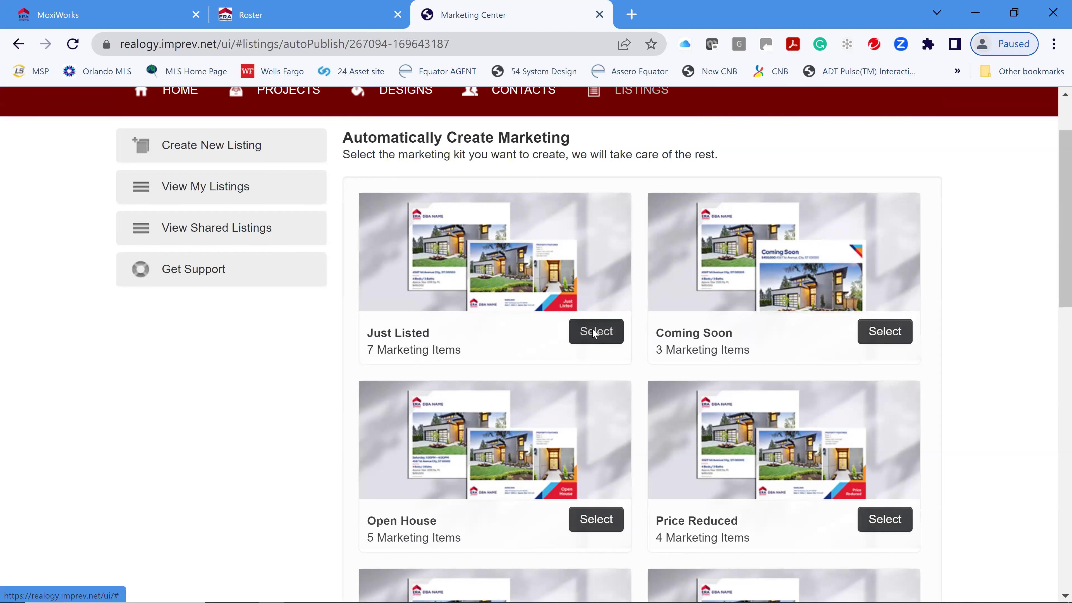
click(593, 332)
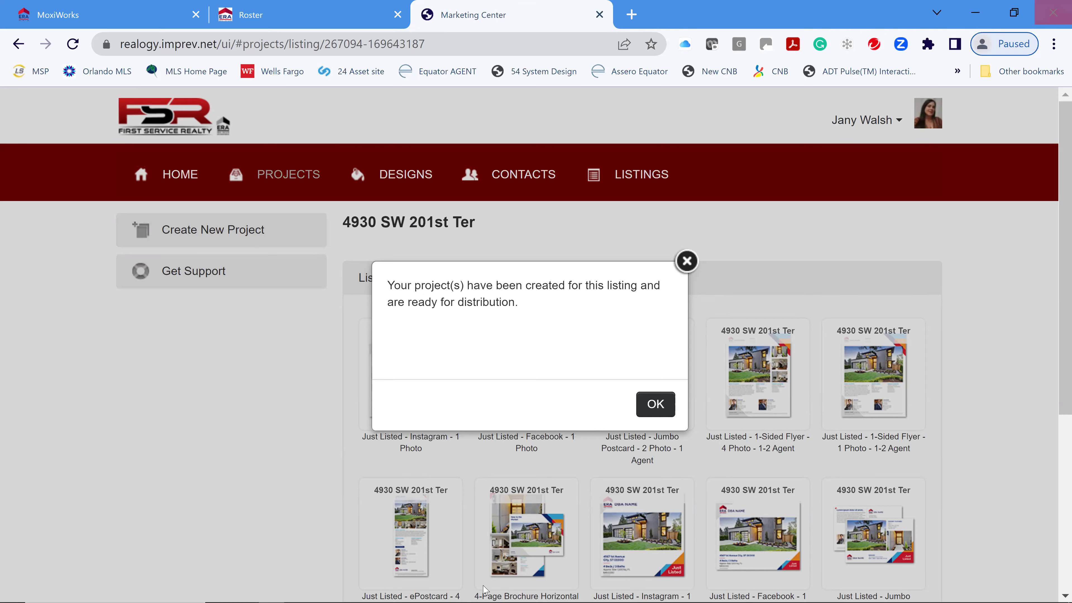
click(654, 404)
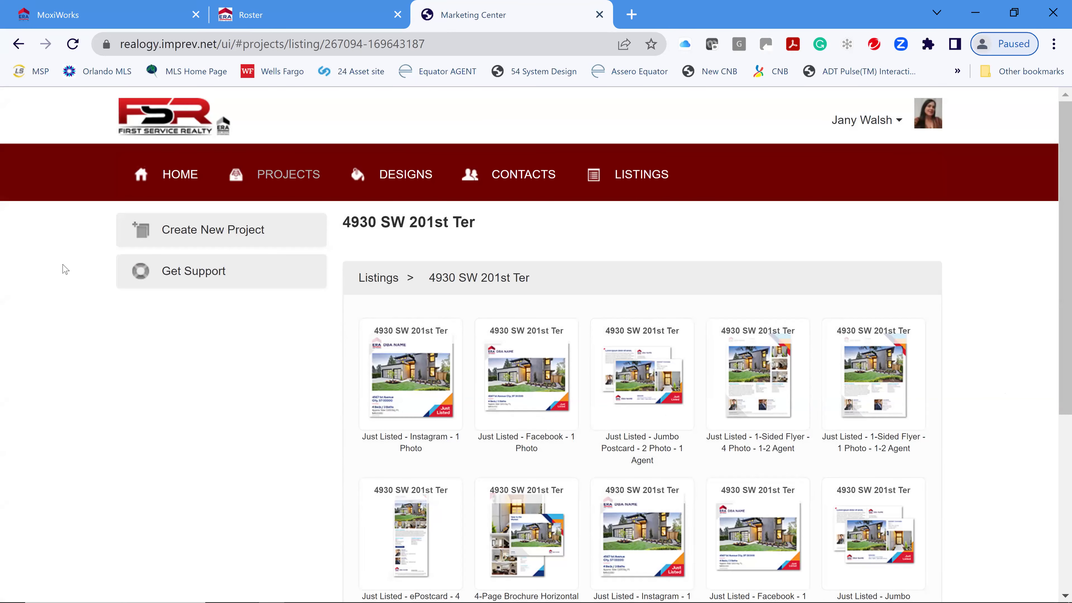
click(290, 181)
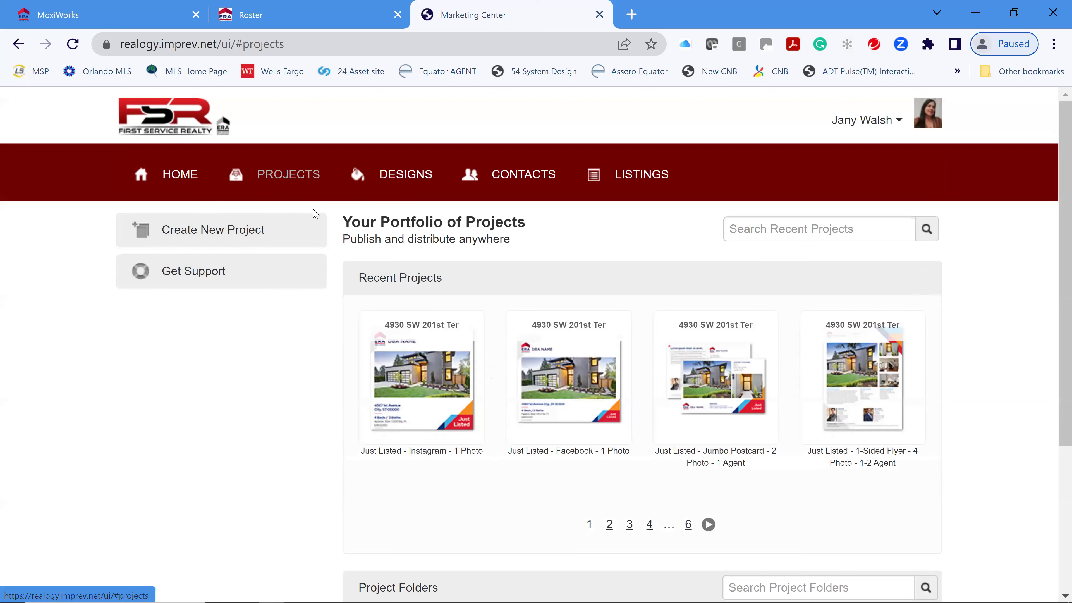
scroll(963, 435, down, 2)
scroll(961, 435, down, 3)
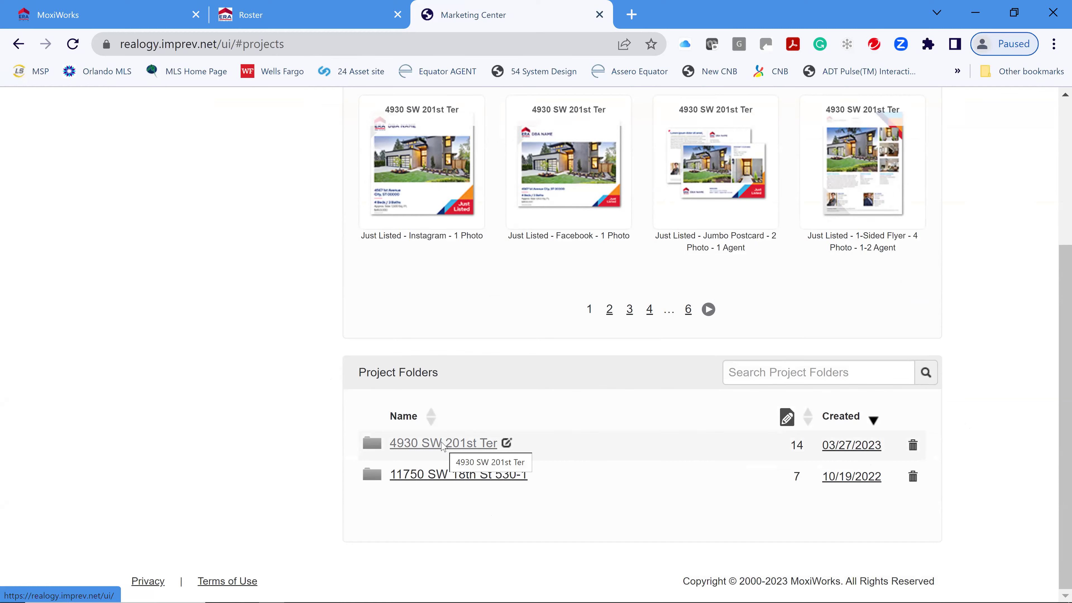
click(442, 444)
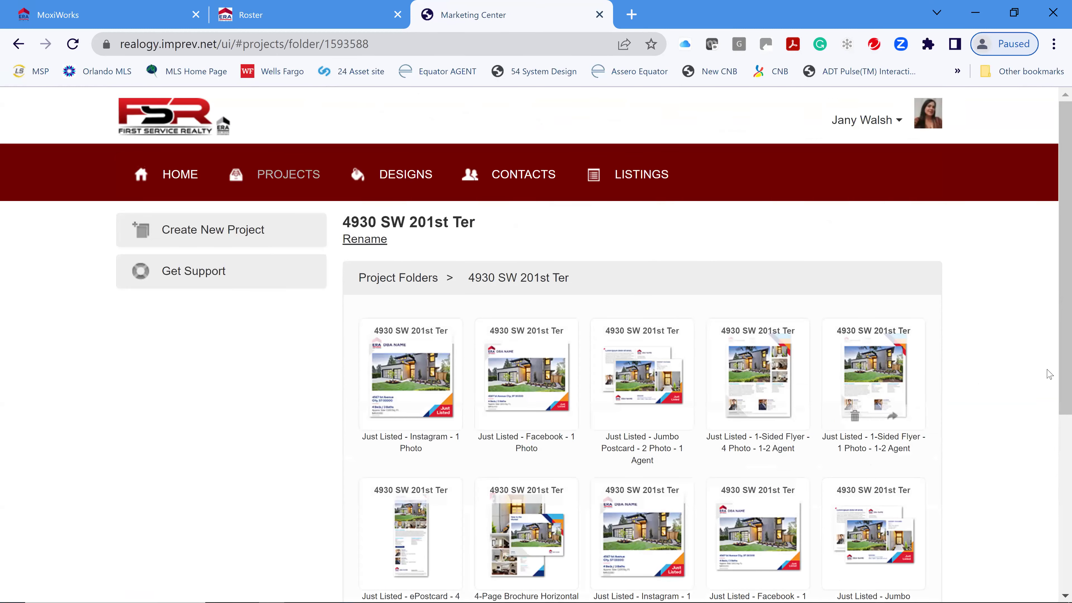
- Open the Just Listed - Instagram - 1 Photo project from the folder
scroll(1030, 375, down, 4)
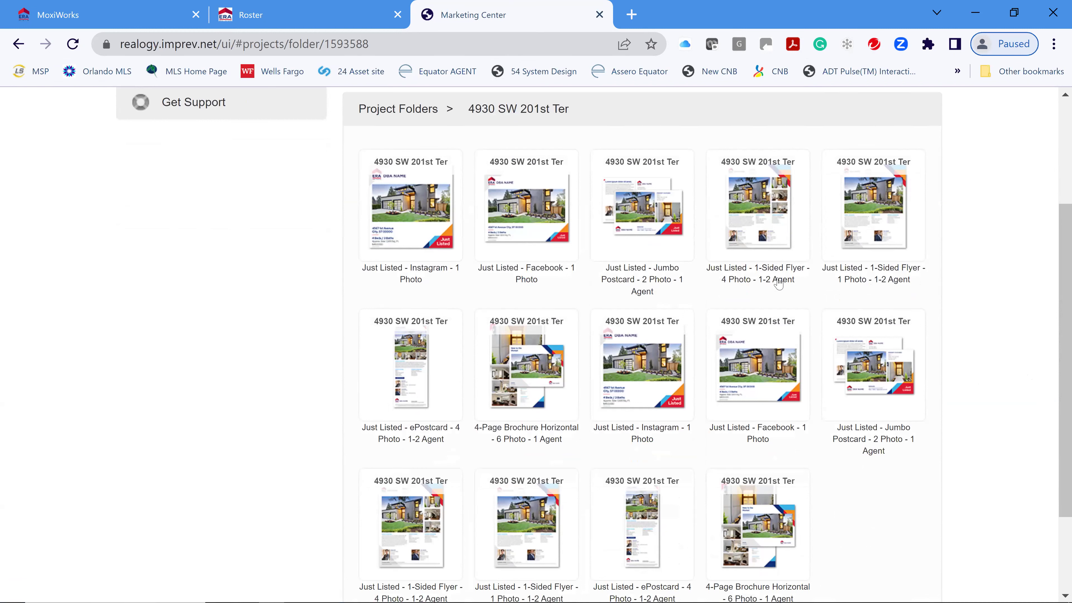
scroll(623, 456, down, 2)
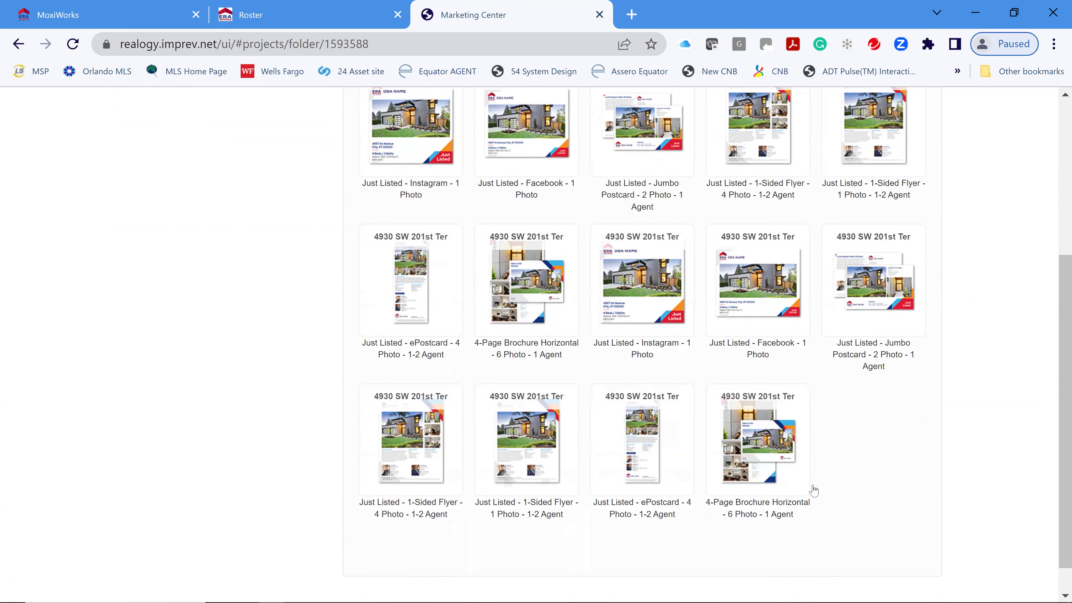
scroll(418, 376, up, 5)
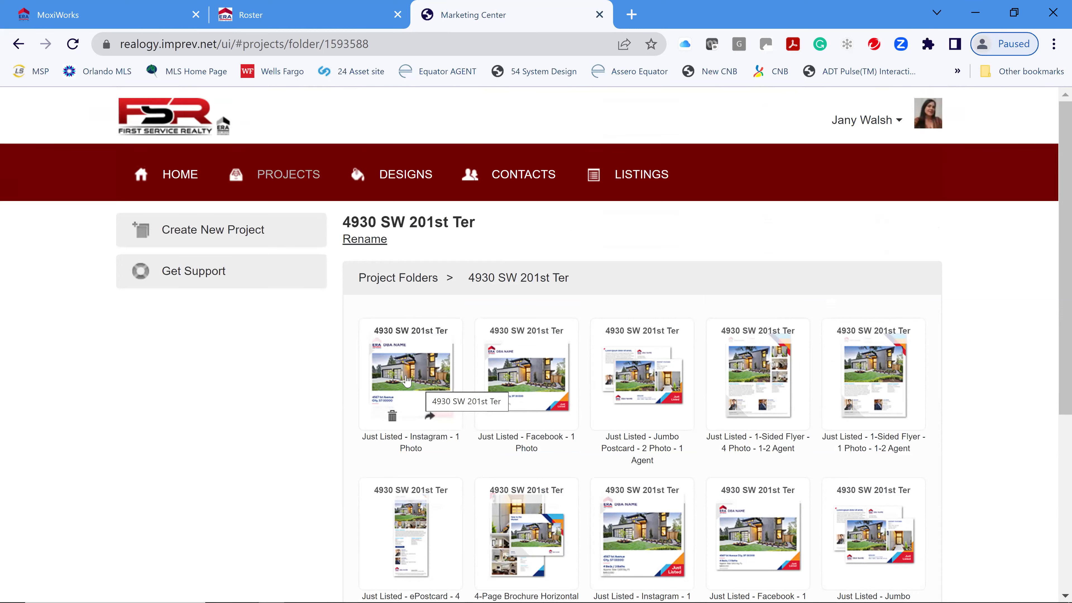
click(408, 379)
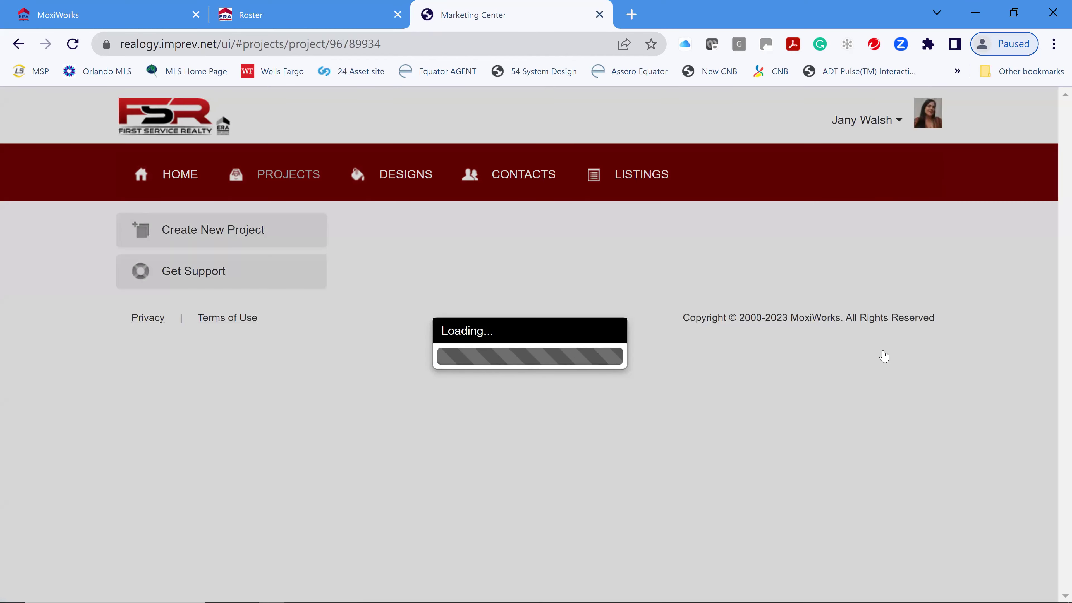
- Preview the Just Listed project as a PDF and scroll through it
scroll(759, 357, down, 2)
scroll(760, 356, up, 2)
click(855, 330)
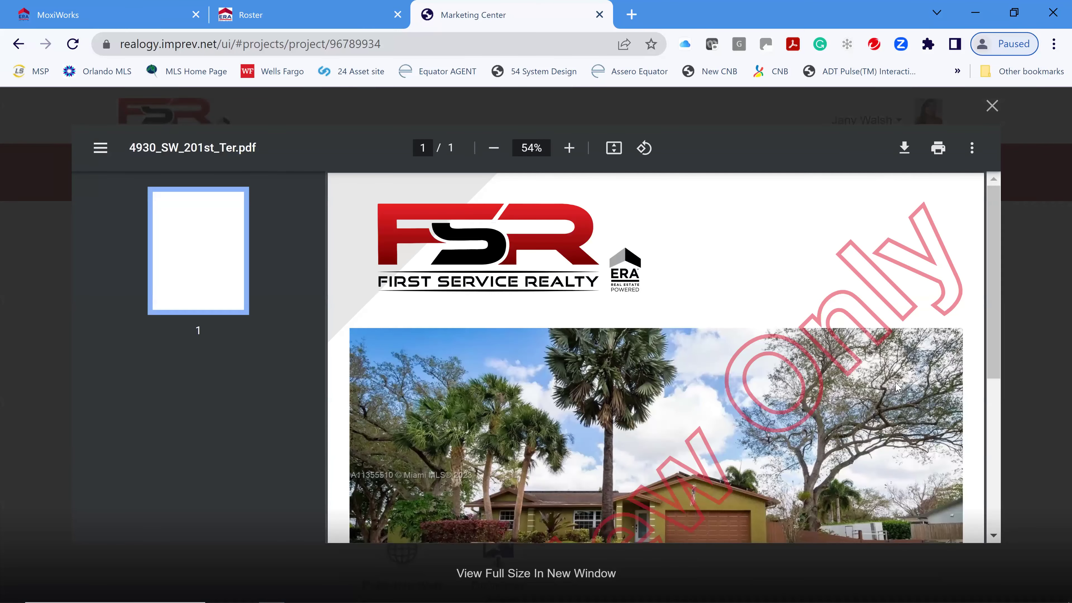
scroll(477, 314, down, 3)
scroll(533, 374, down, 5)
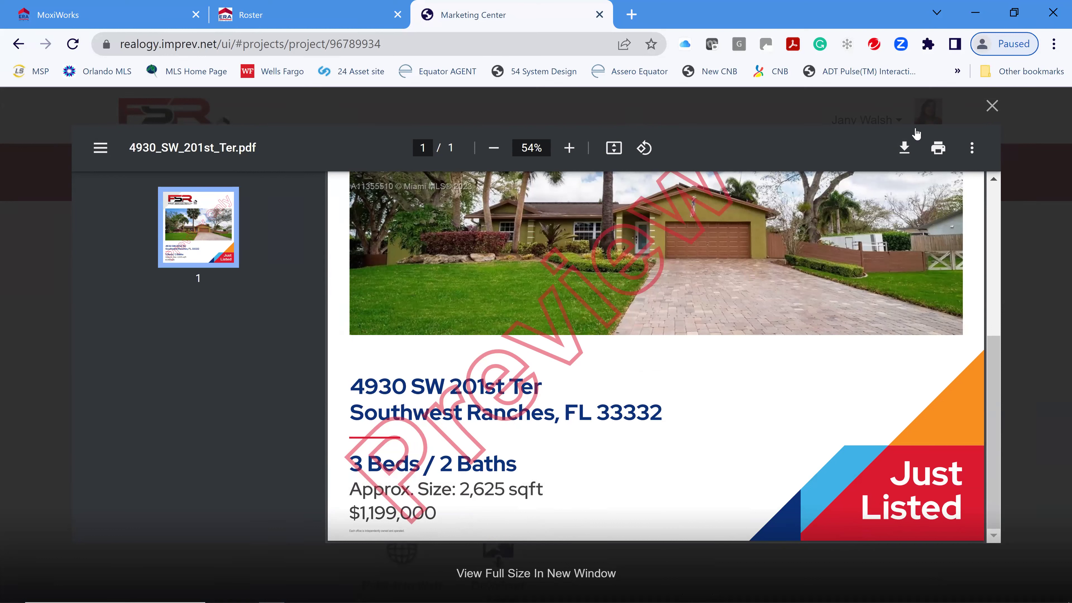
- Download the previewed PDF, choosing the Desktop as the save location
click(904, 148)
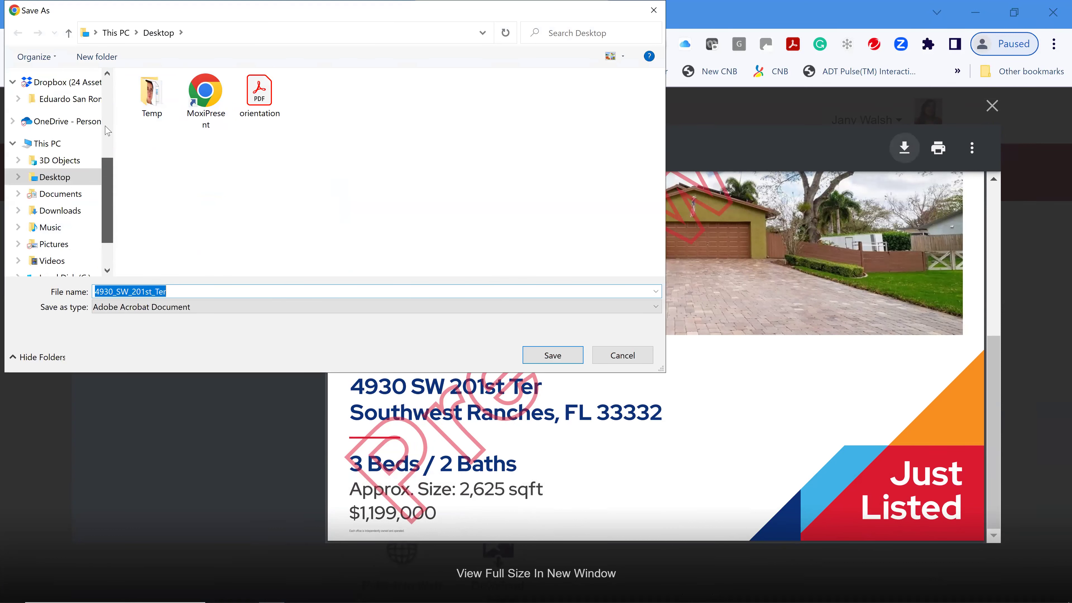
scroll(108, 131, up, 4)
click(64, 107)
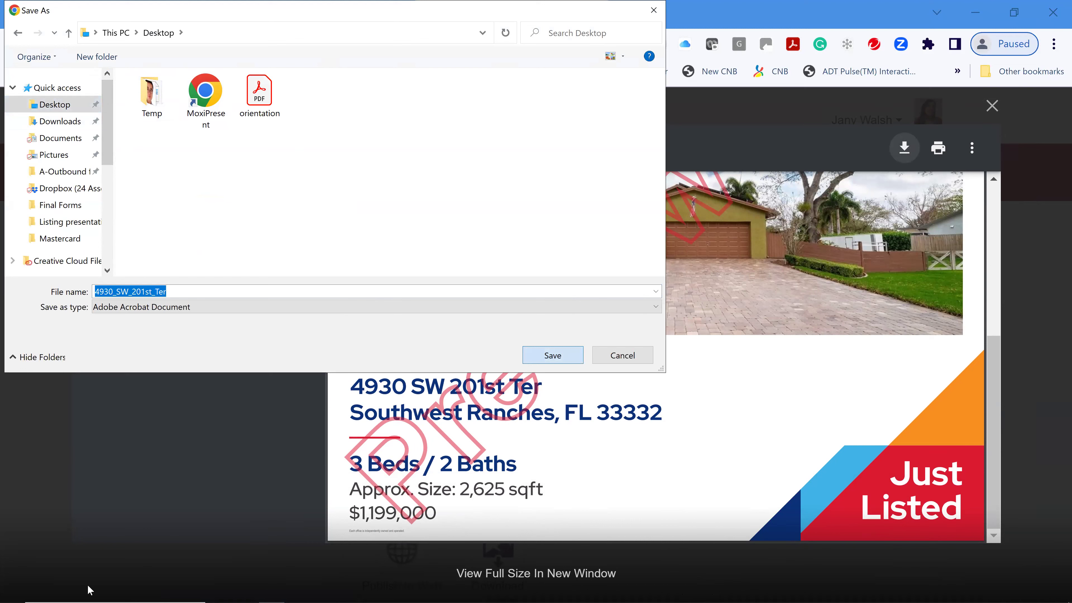
key(Return)
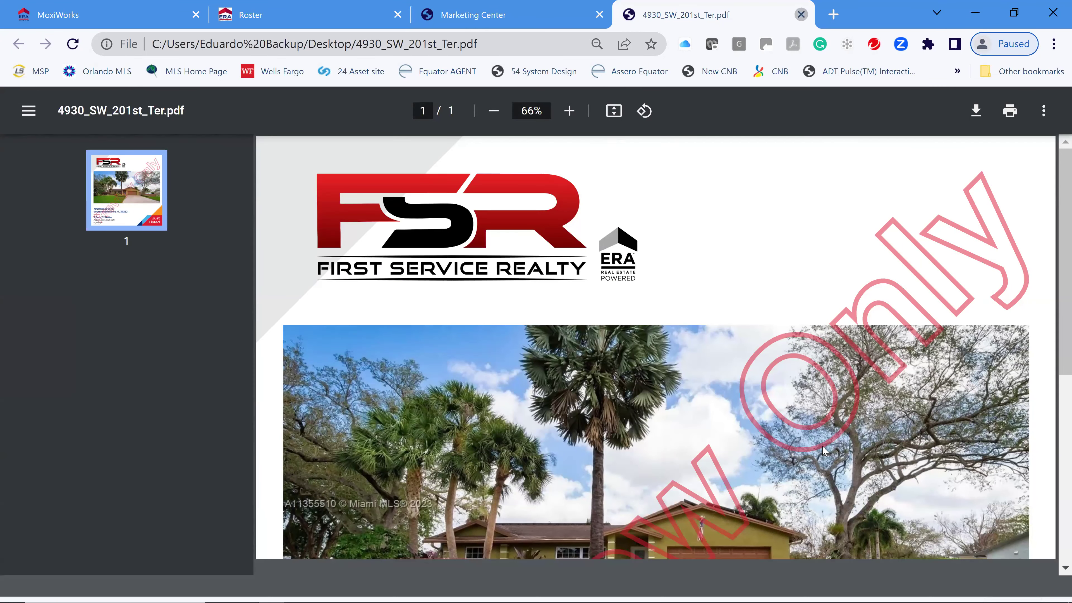
key(ctrl+w)
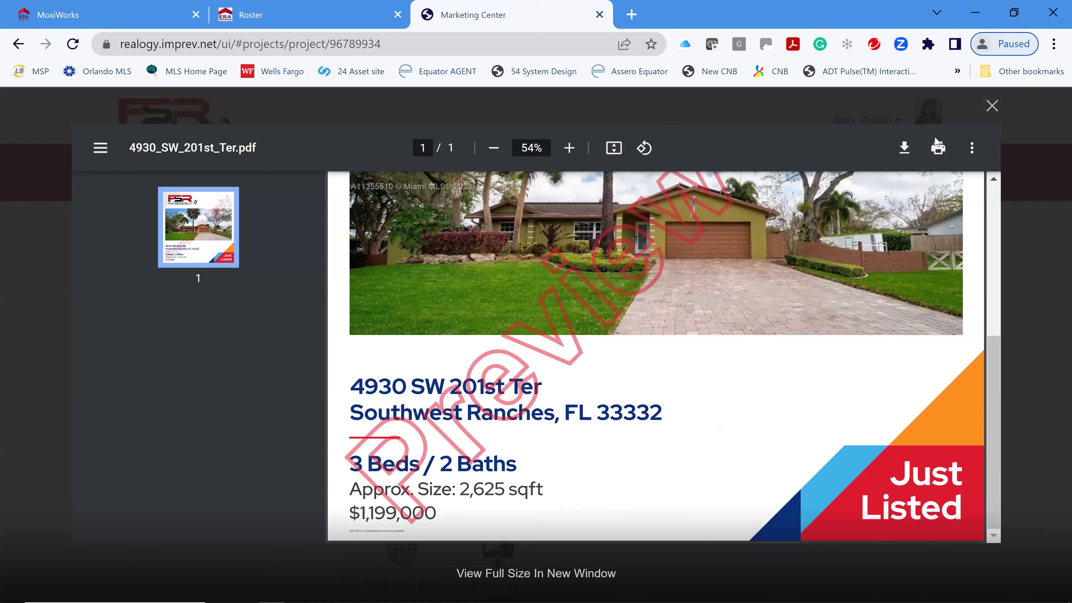
click(991, 111)
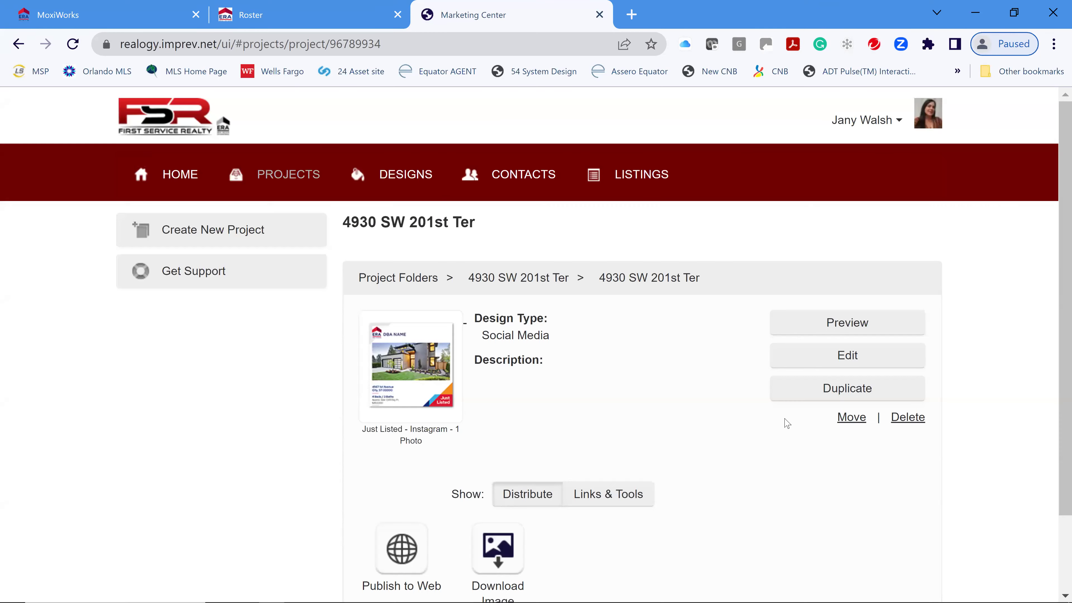
scroll(697, 425, down, 3)
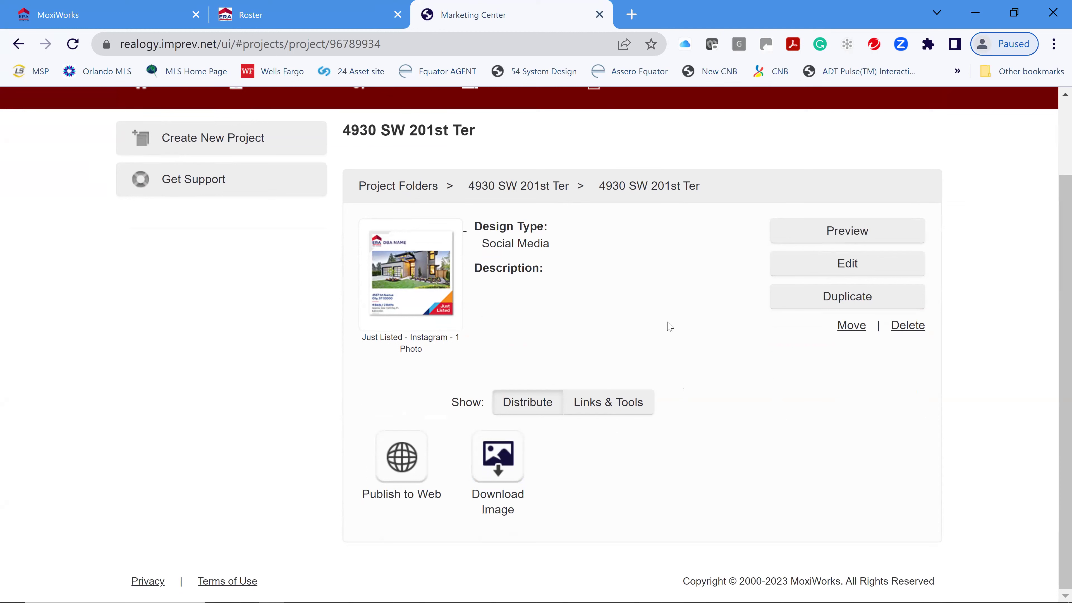
click(848, 265)
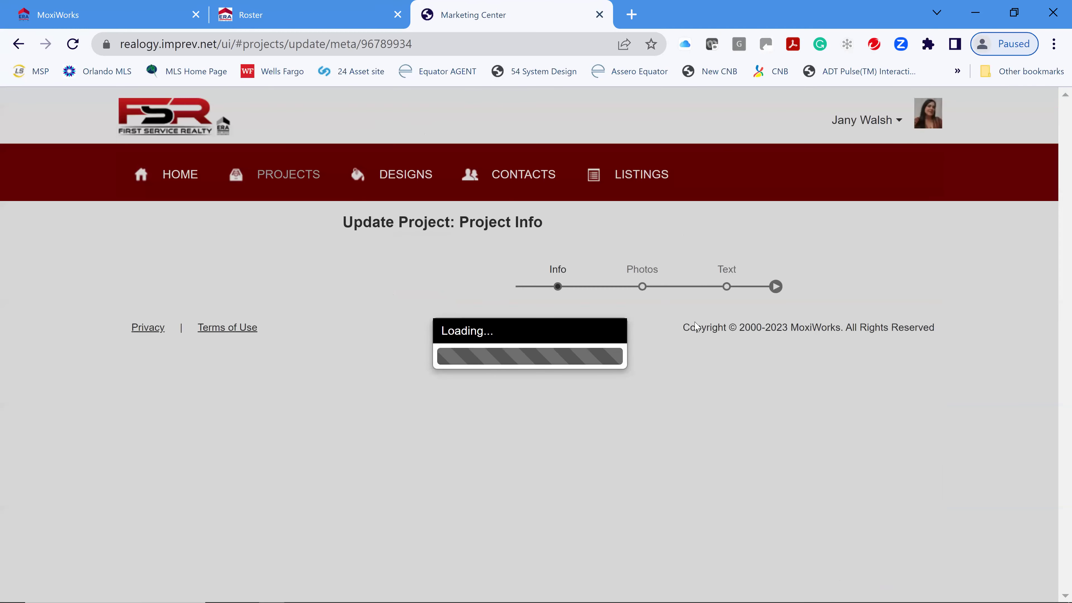
scroll(938, 393, down, 3)
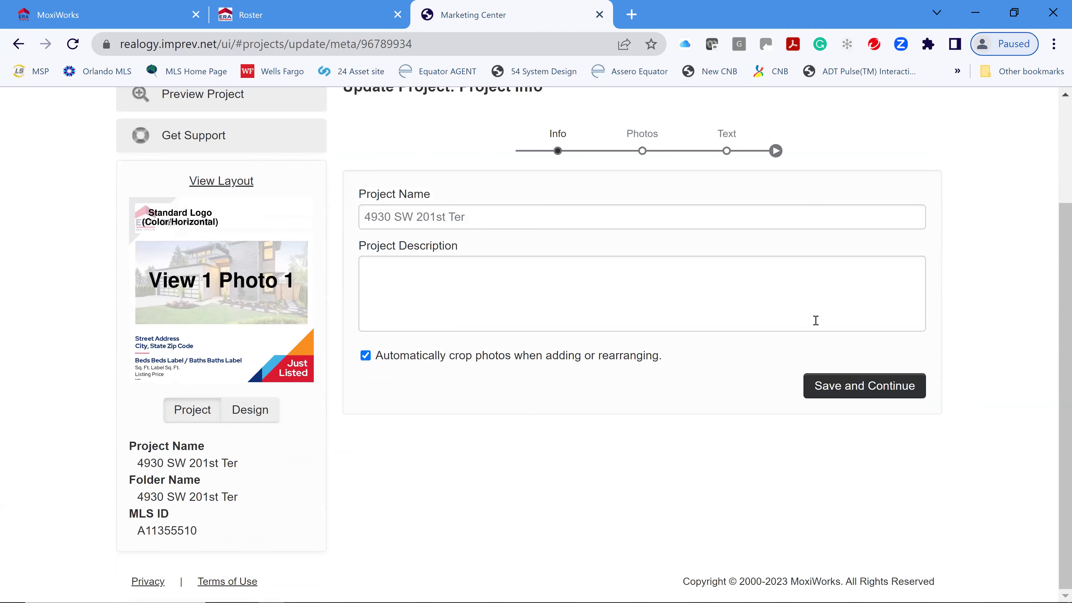
click(873, 391)
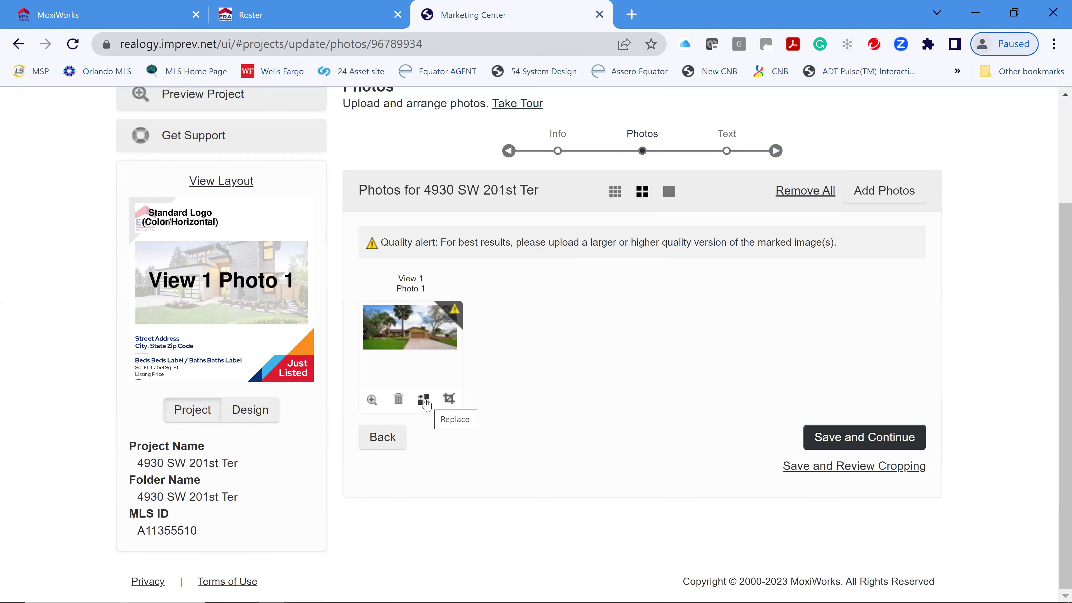
- Replace the project's only photo with the front-lawn exterior shot from Project Photos and save the Photos step
click(425, 400)
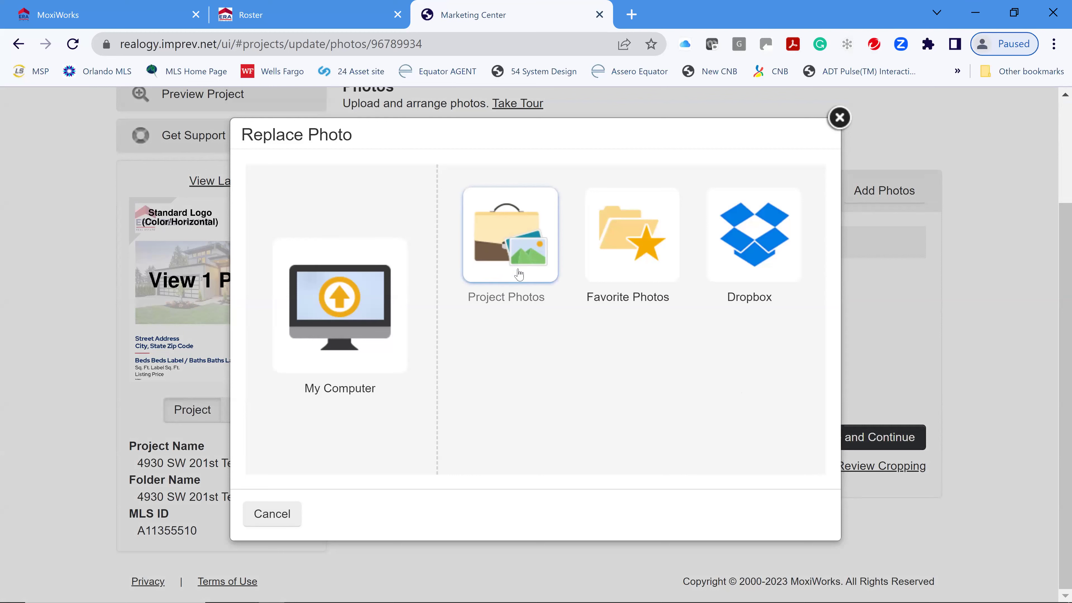
click(465, 227)
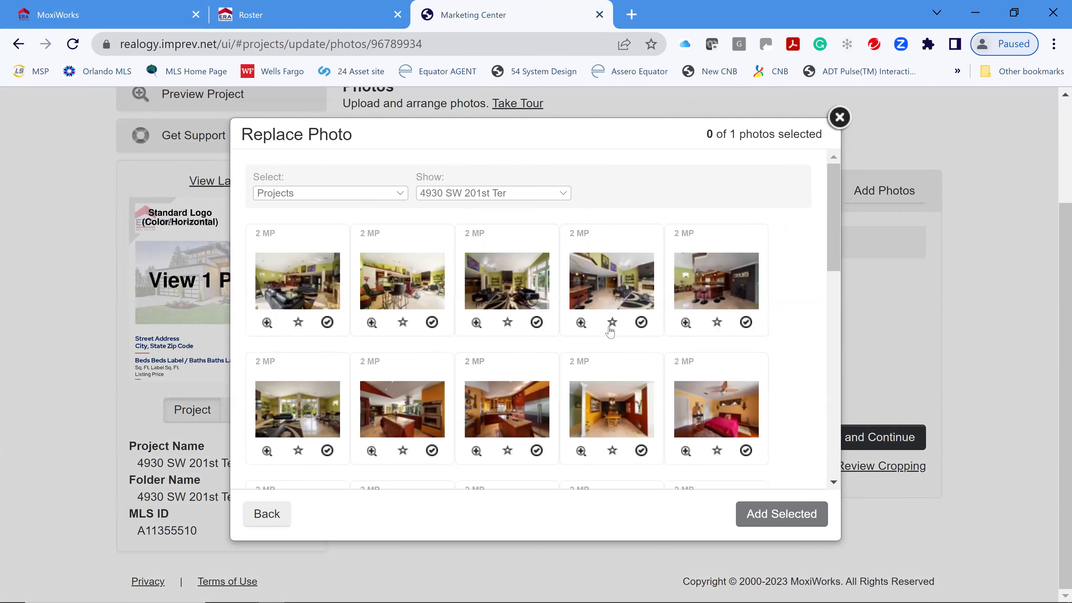
scroll(610, 355, down, 5)
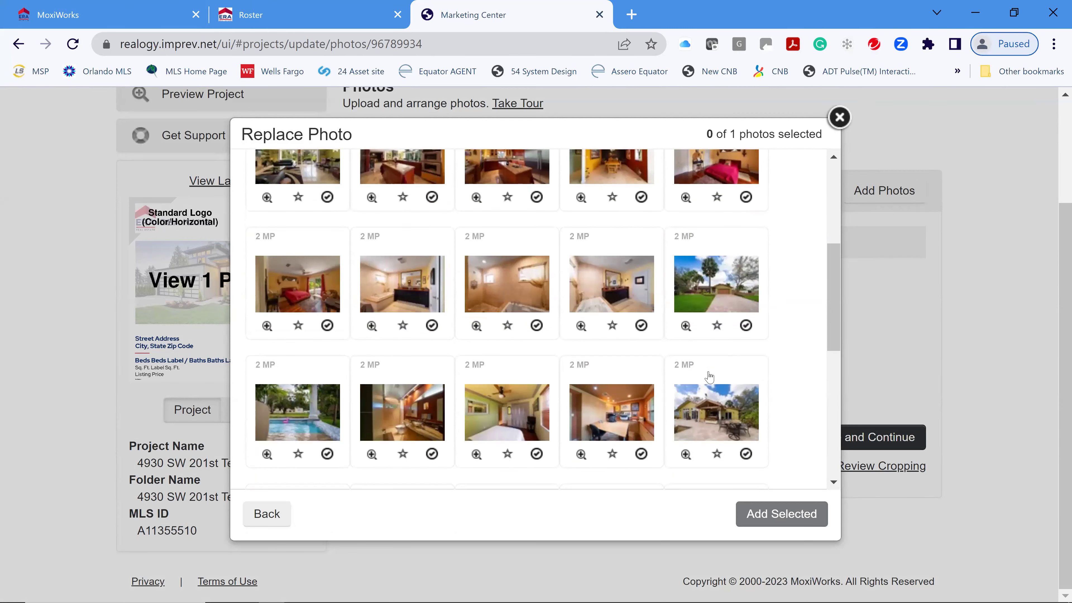
scroll(528, 397, down, 3)
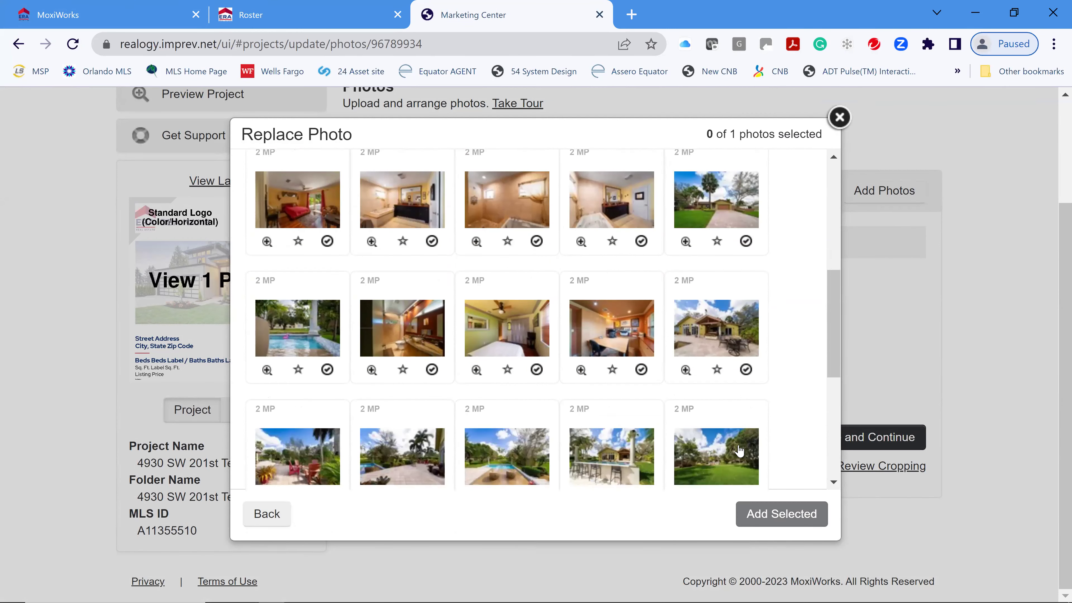
scroll(739, 451, down, 3)
scroll(254, 290, down, 3)
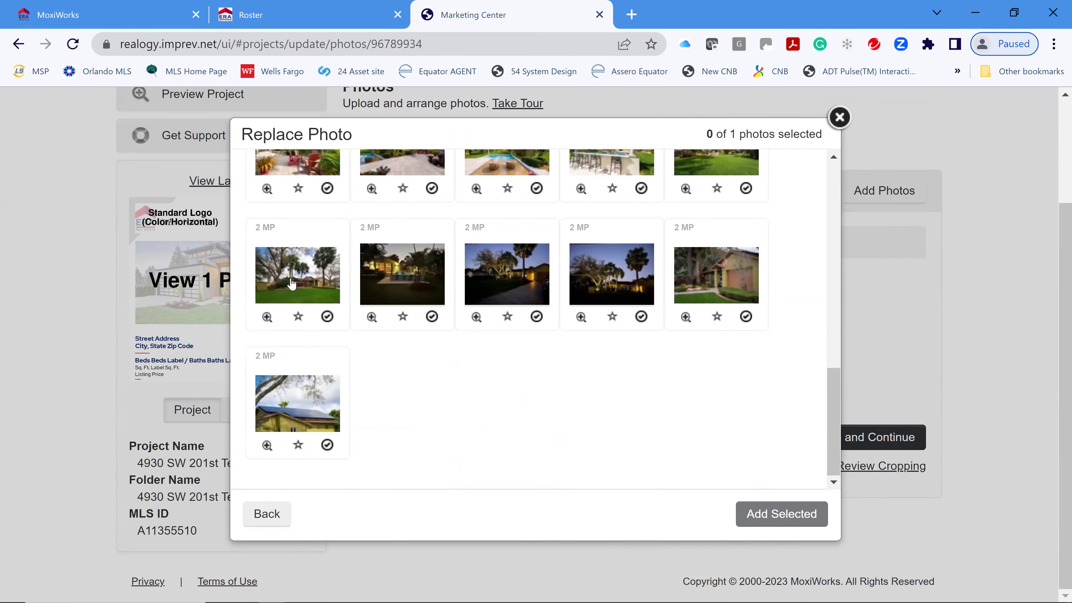
click(291, 285)
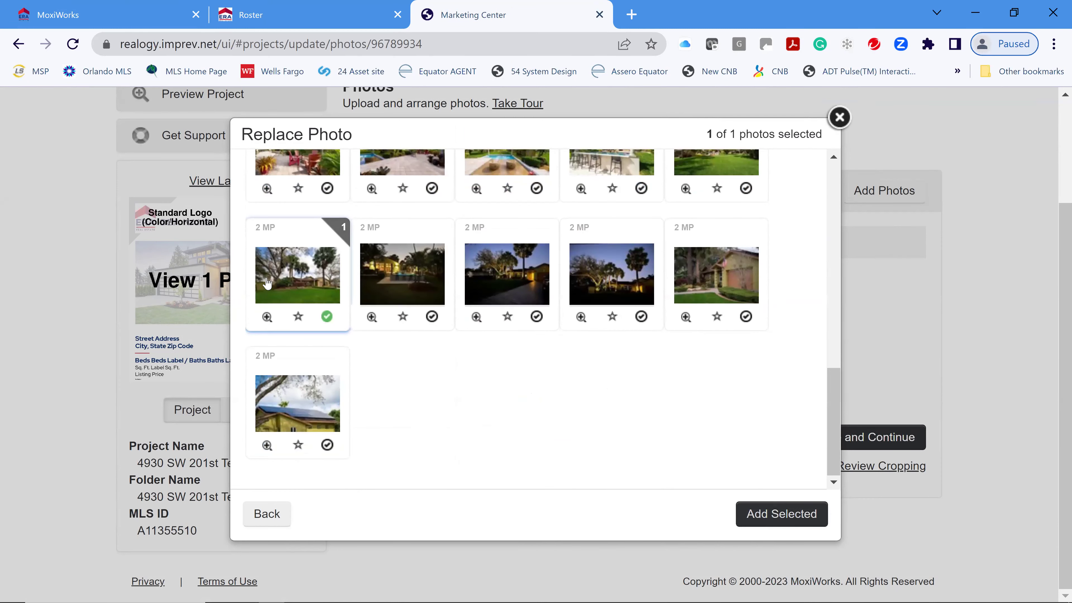
click(782, 516)
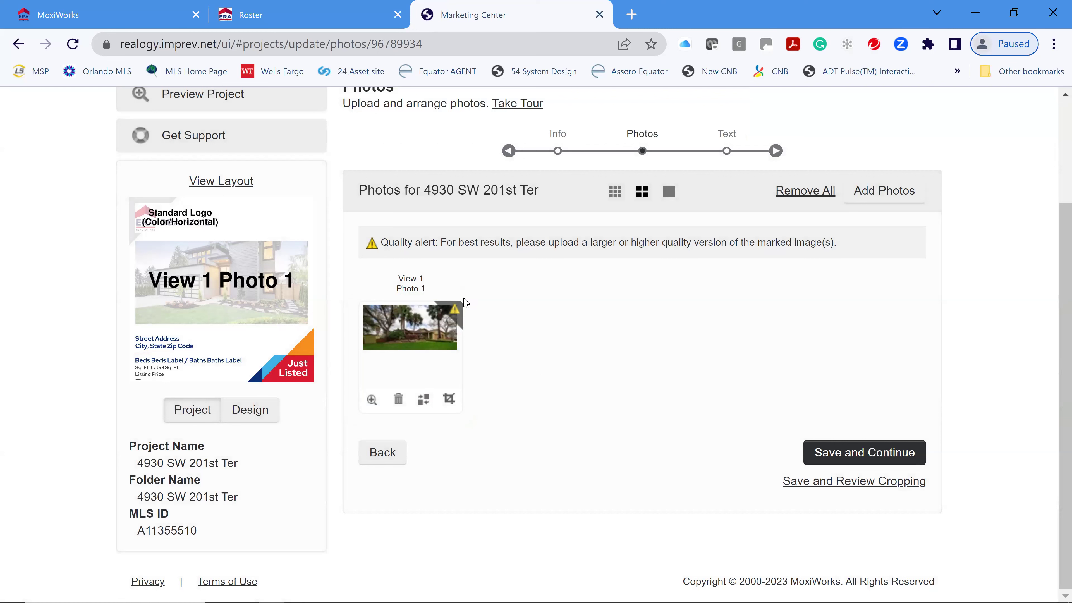
click(867, 455)
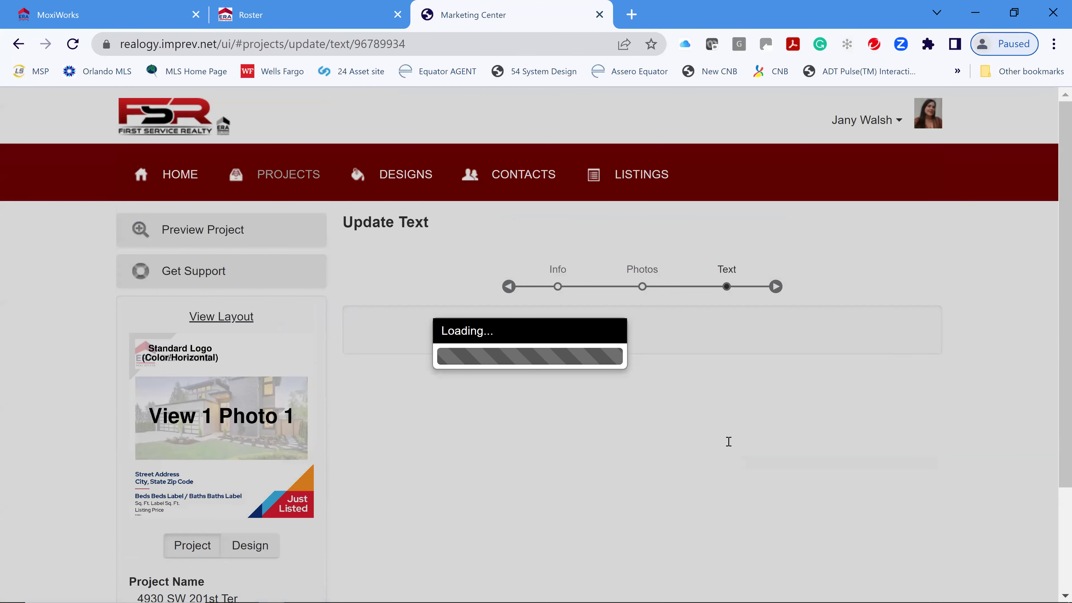
- Review the Update Text fields, leave the $1,199,000 listing price unchanged, and save the text
scroll(807, 393, down, 5)
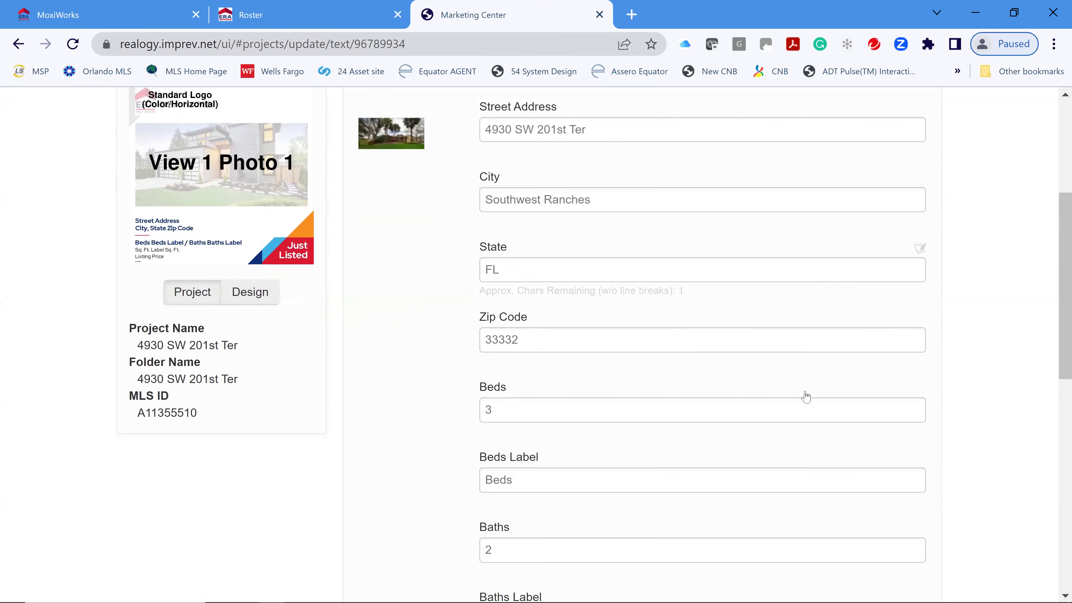
scroll(807, 396, down, 10)
scroll(773, 400, down, 2)
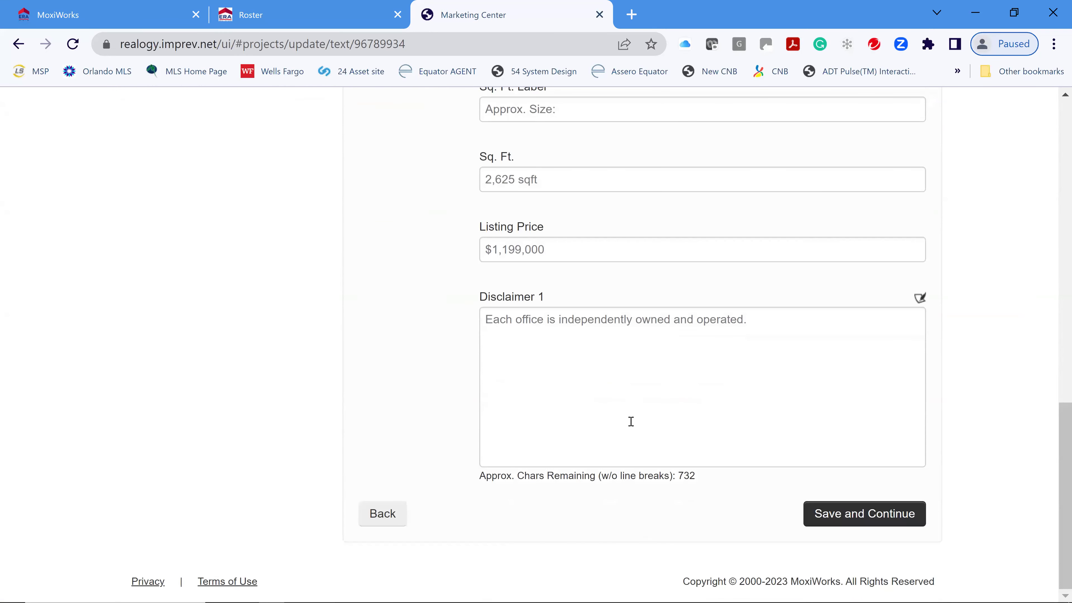
key(shift+Tab)
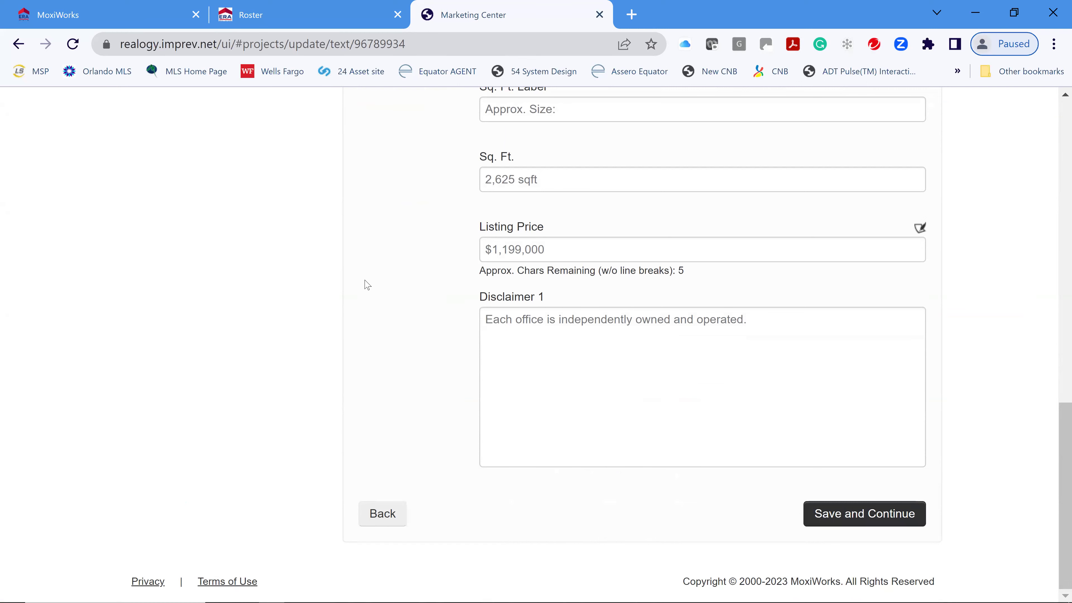
key(Tab)
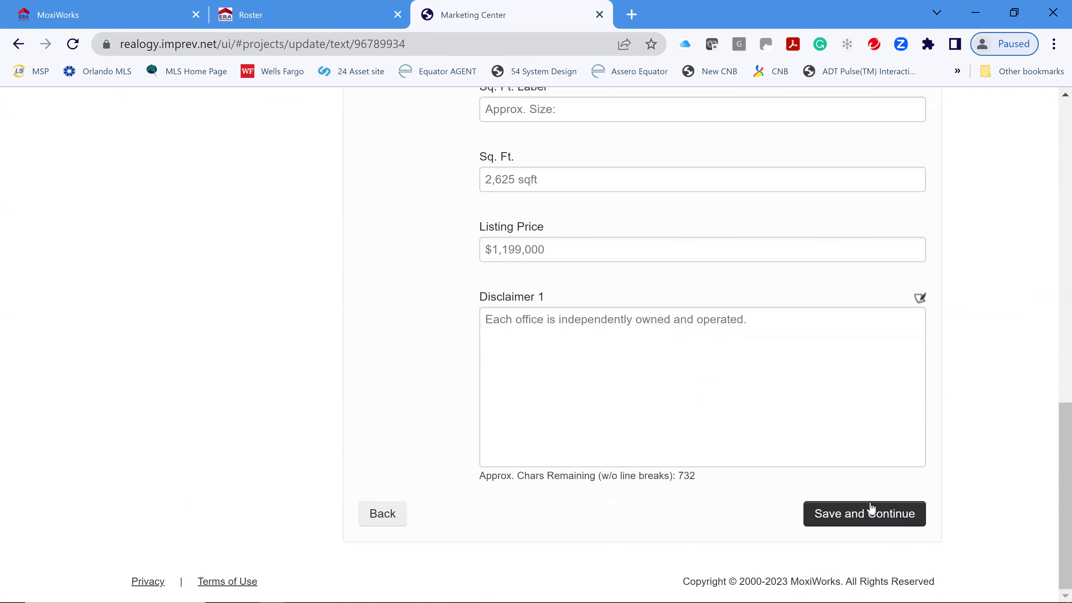
click(870, 511)
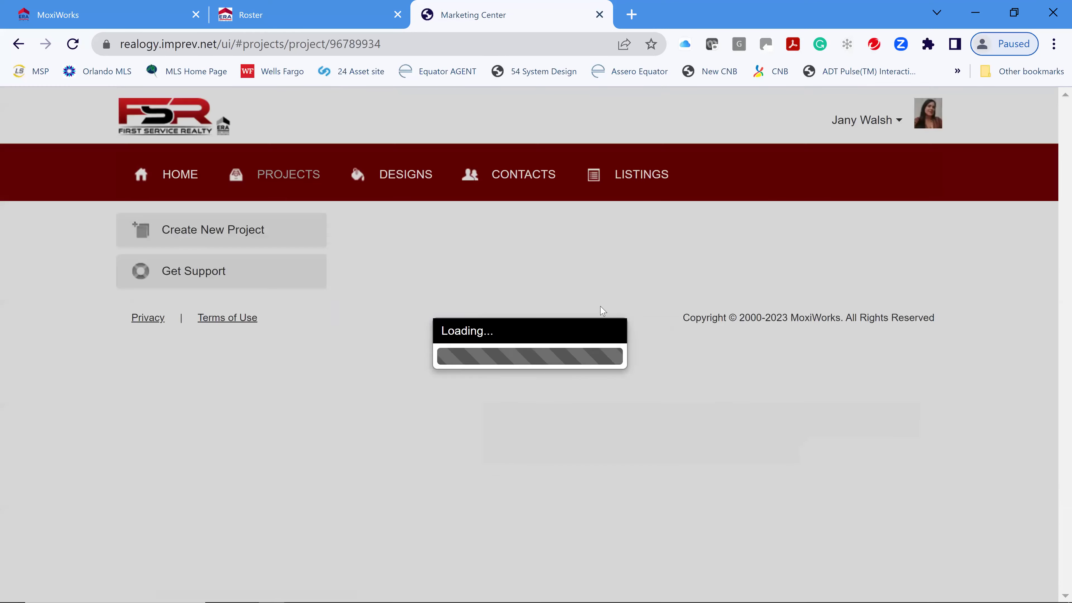
scroll(710, 394, down, 1)
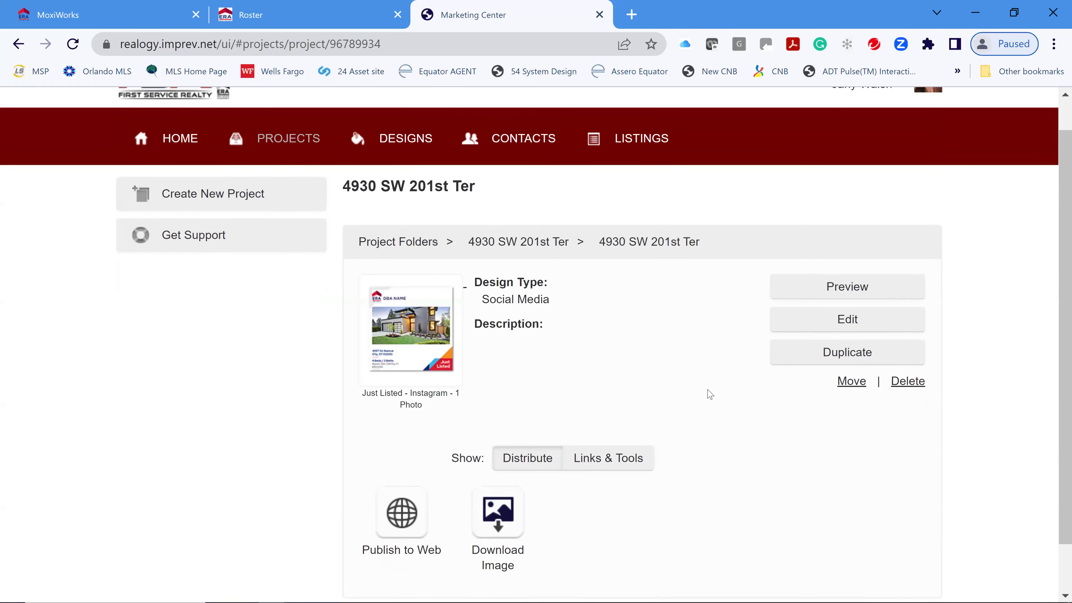
scroll(710, 394, down, 1)
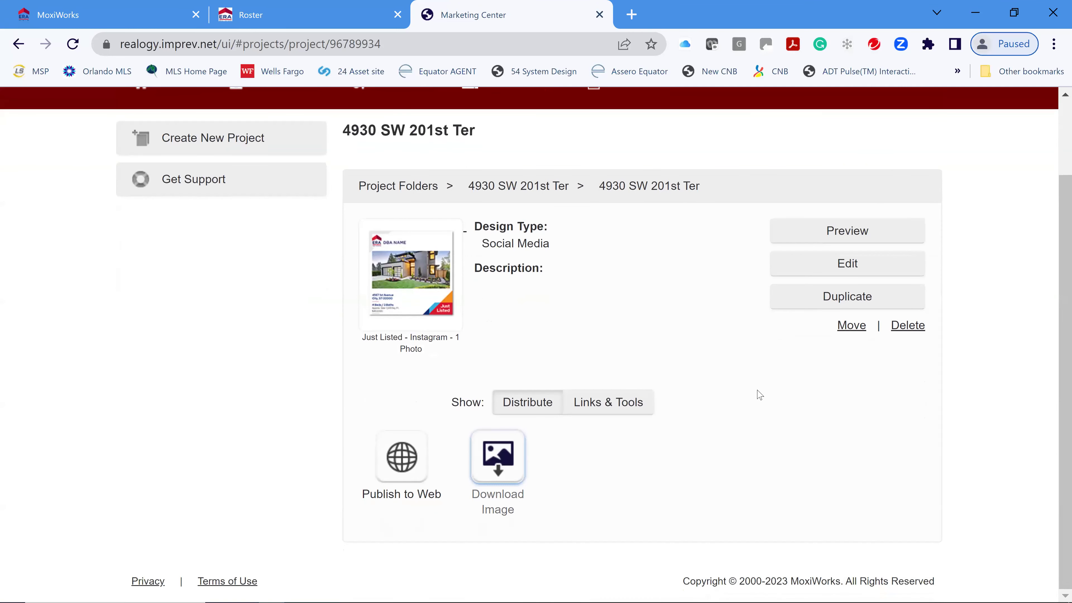
click(844, 232)
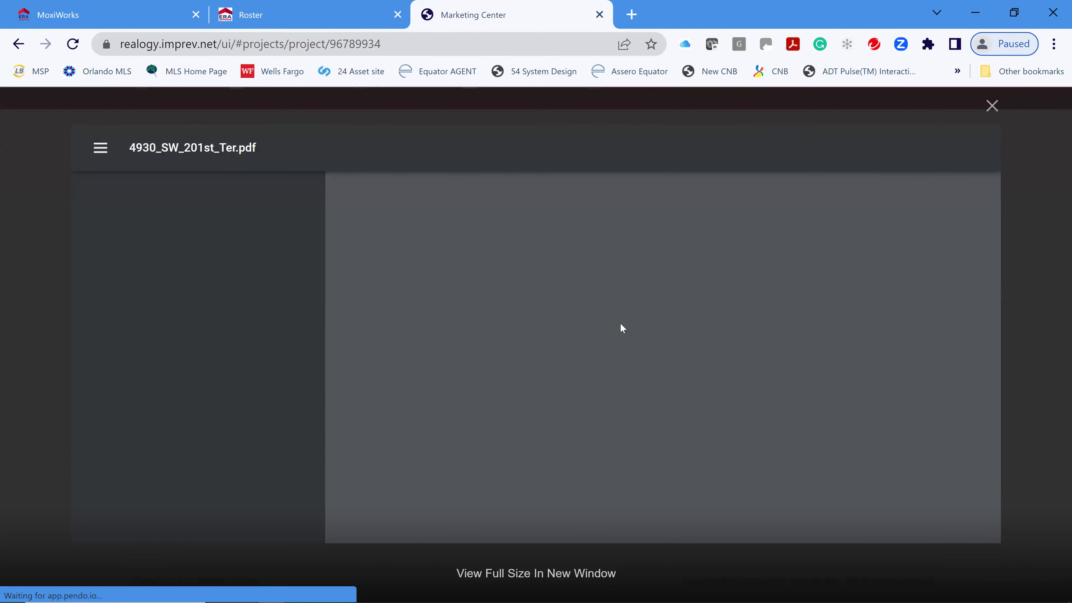
scroll(792, 344, down, 5)
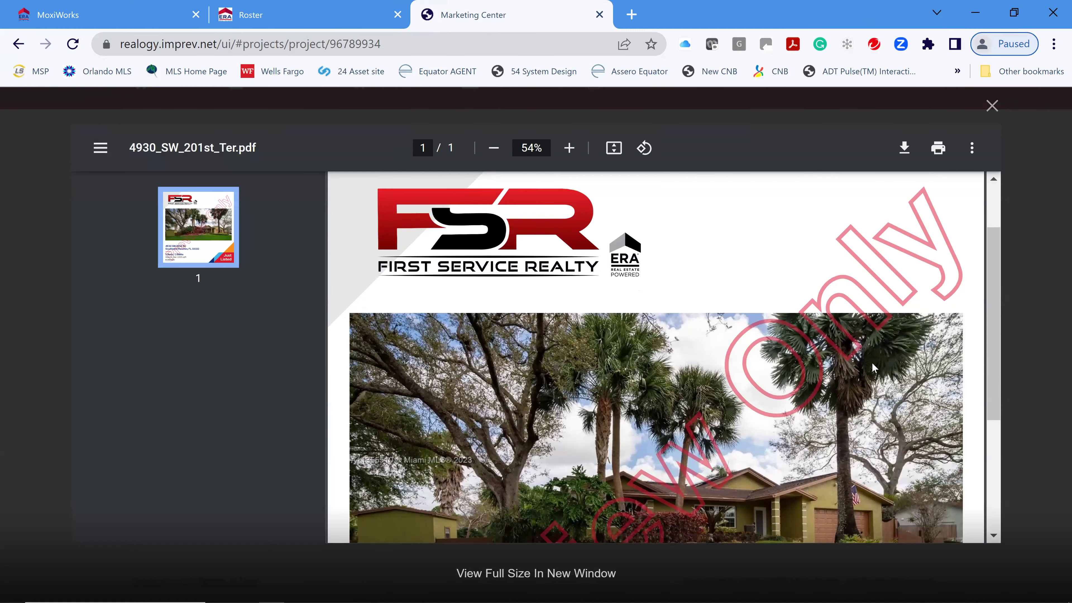
scroll(834, 359, down, 3)
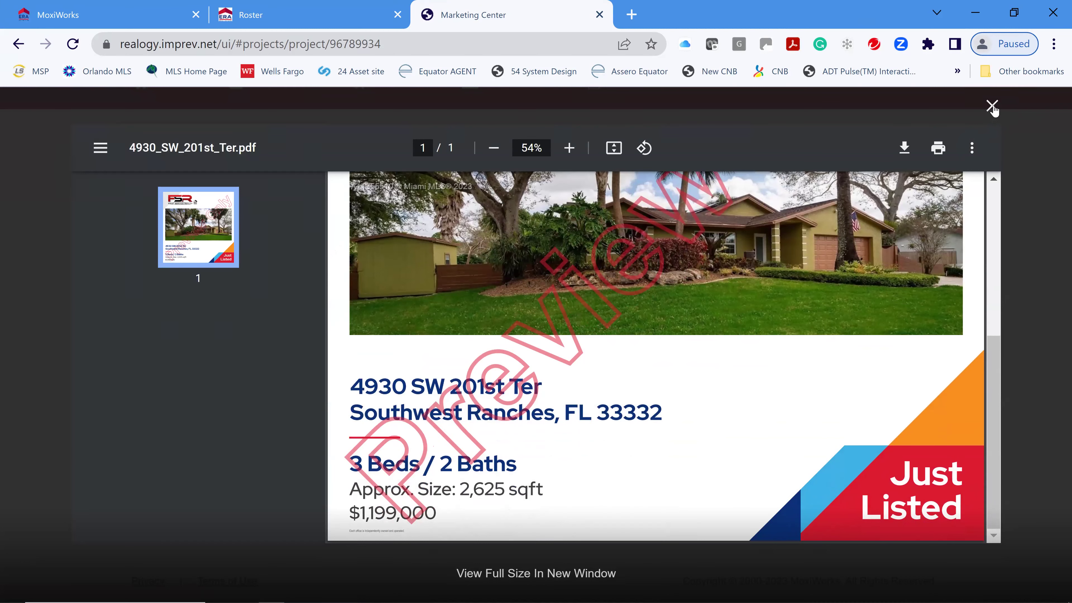
click(993, 107)
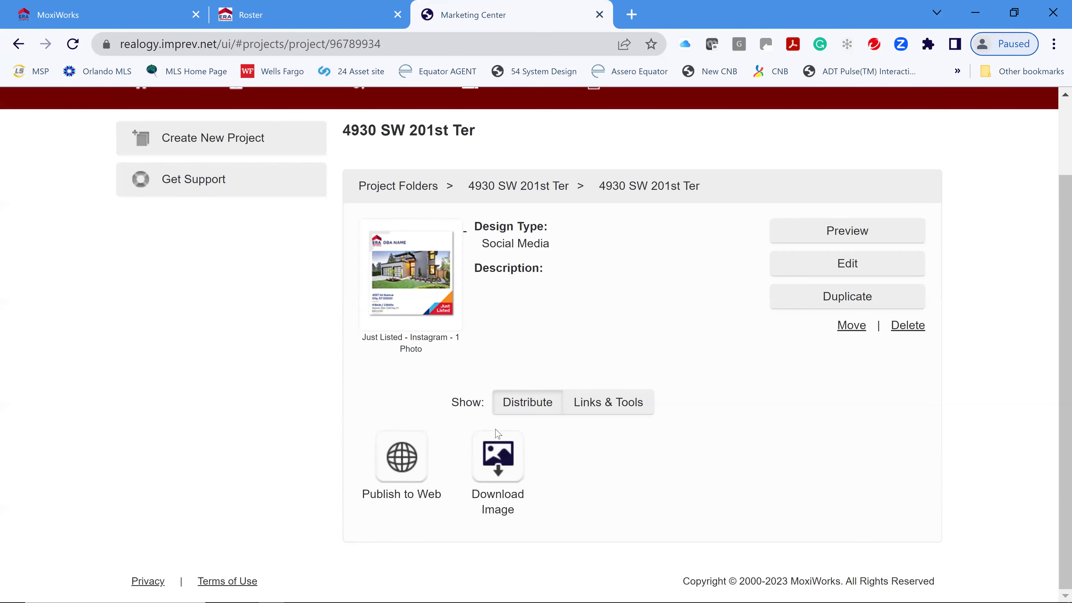
click(507, 475)
- Scroll the Just Listed Instagram post's project page to review it with the new exterior photo
scroll(674, 345, up, 1)
scroll(673, 344, up, 1)
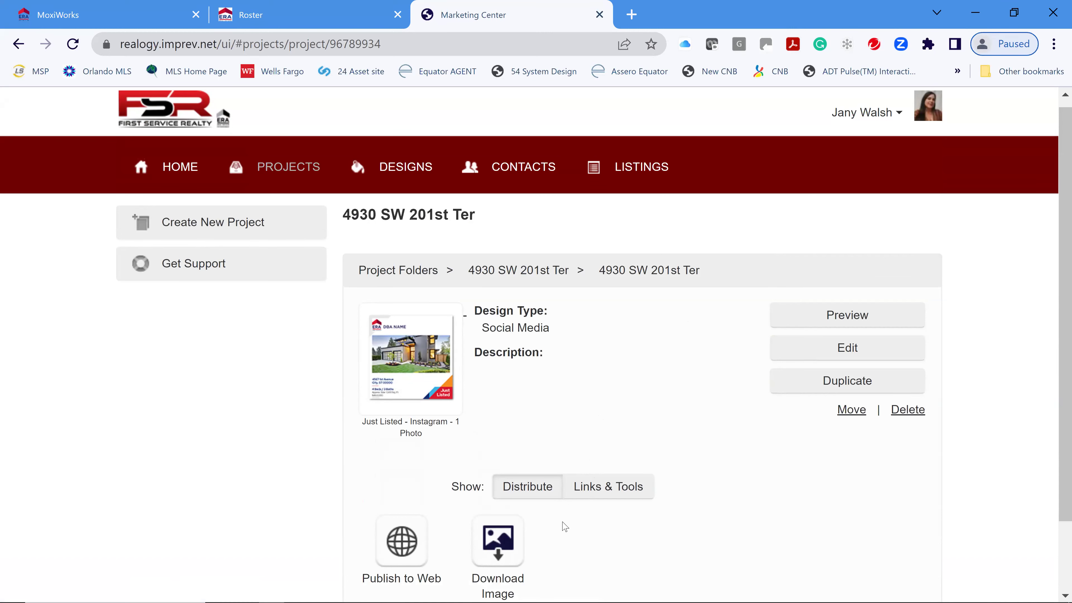
scroll(696, 445, down, 2)
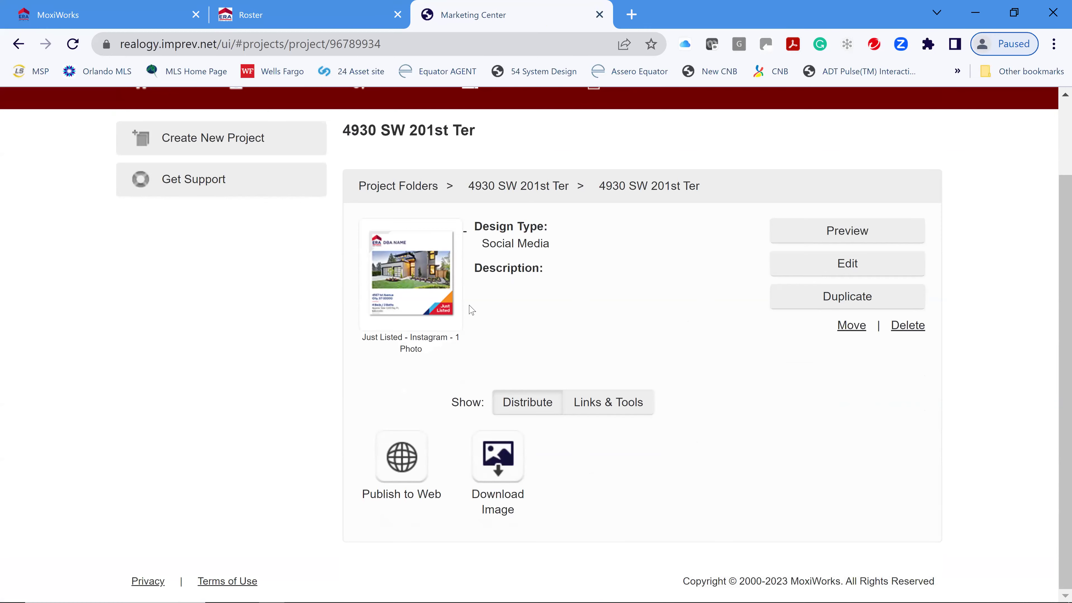
scroll(258, 275, up, 2)
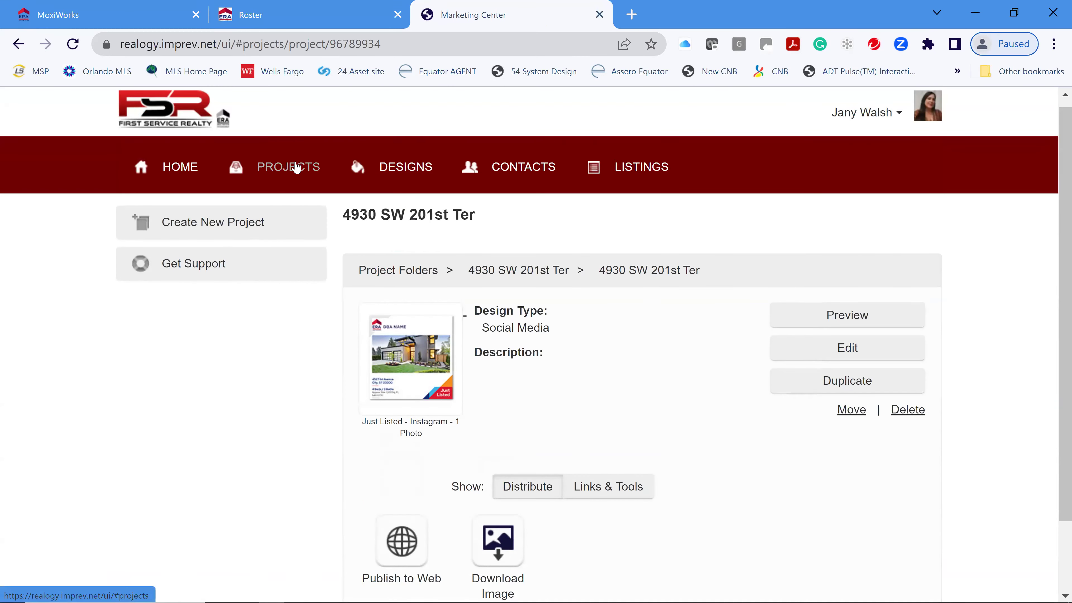
click(296, 168)
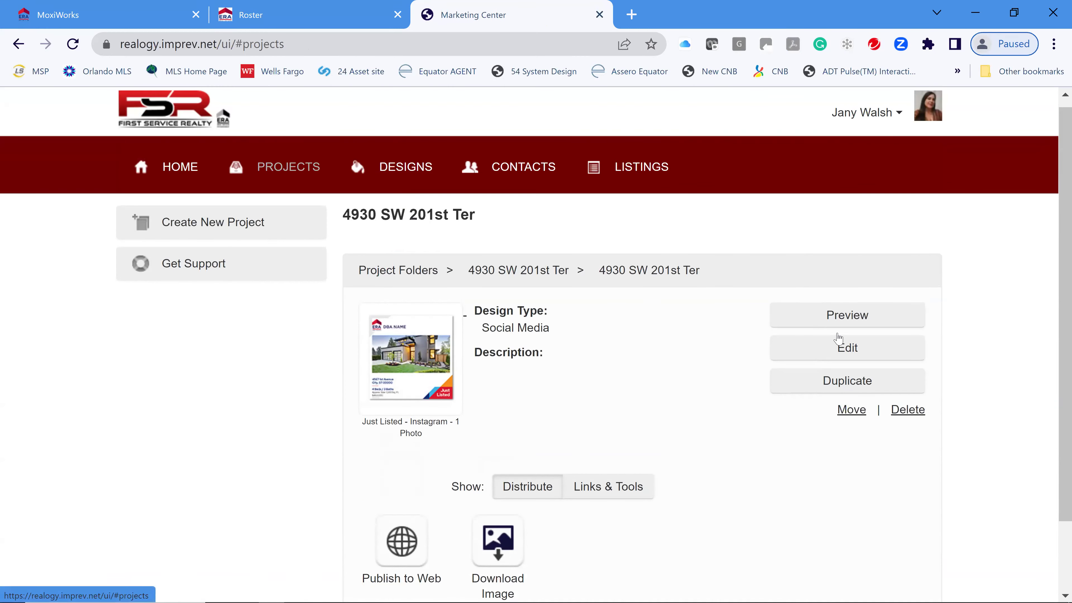
scroll(702, 417, down, 4)
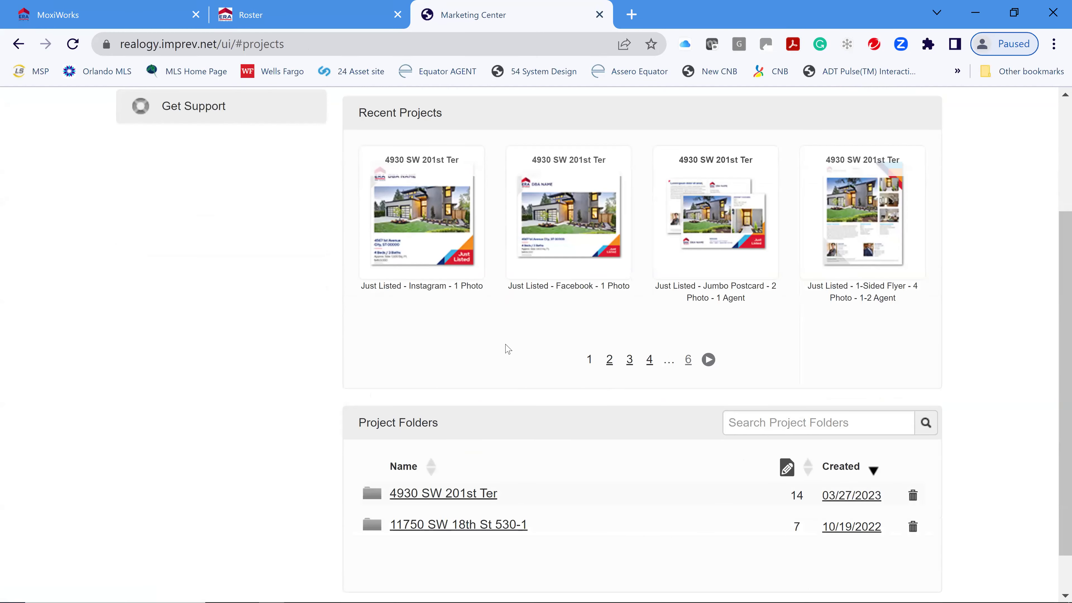
scroll(472, 442, down, 1)
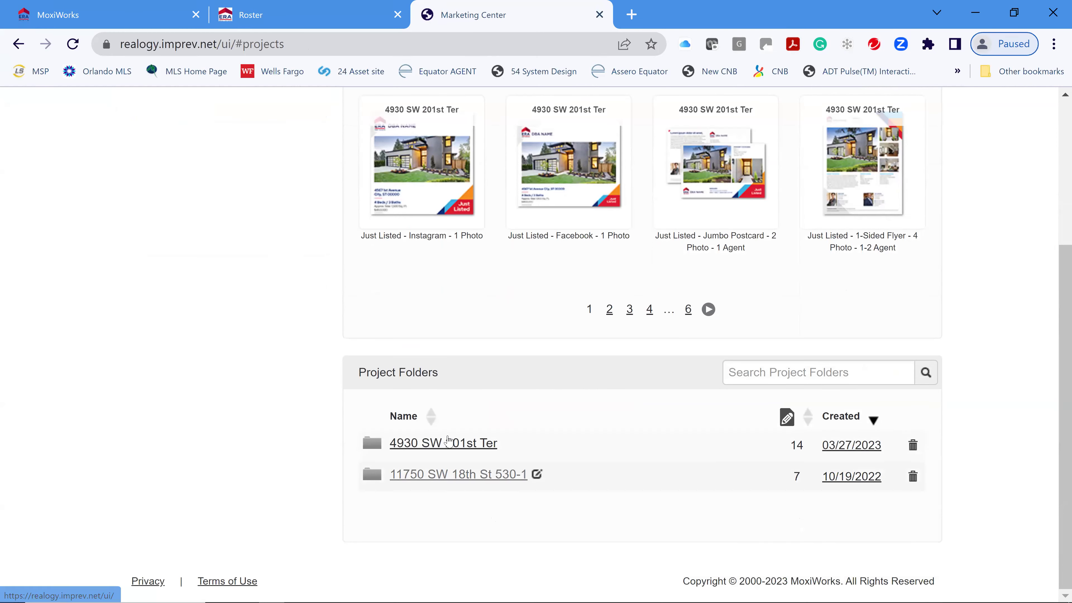
click(453, 449)
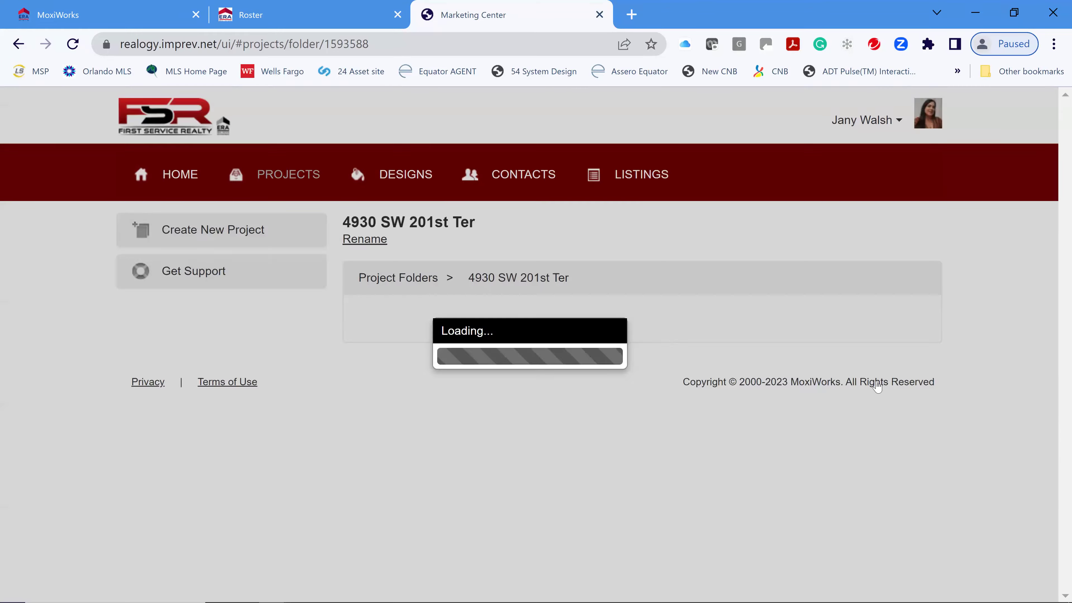
scroll(677, 384, down, 2)
mouse_move(517, 317)
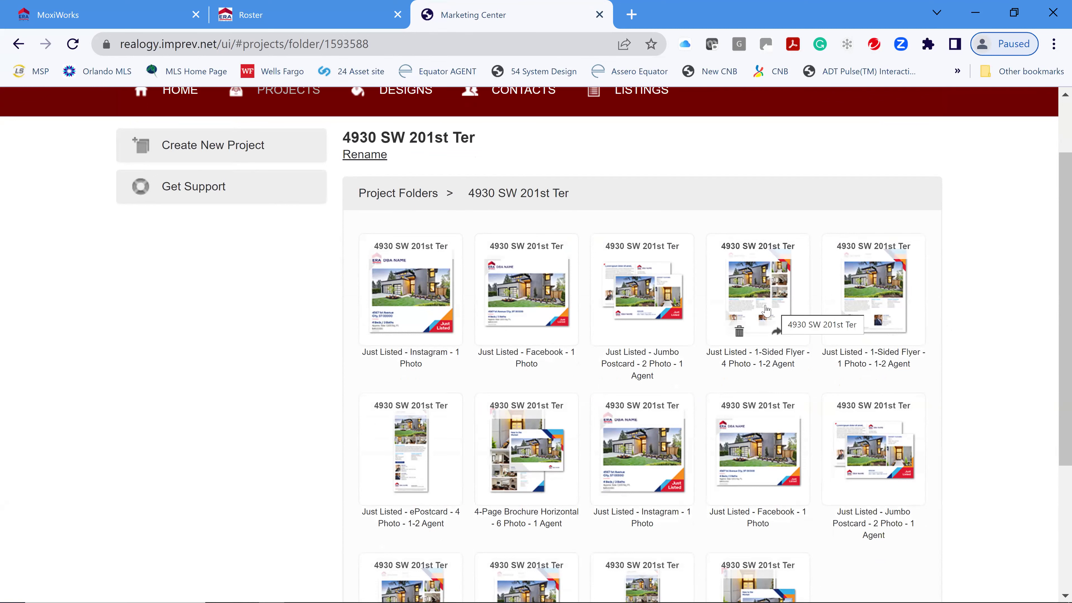
click(768, 308)
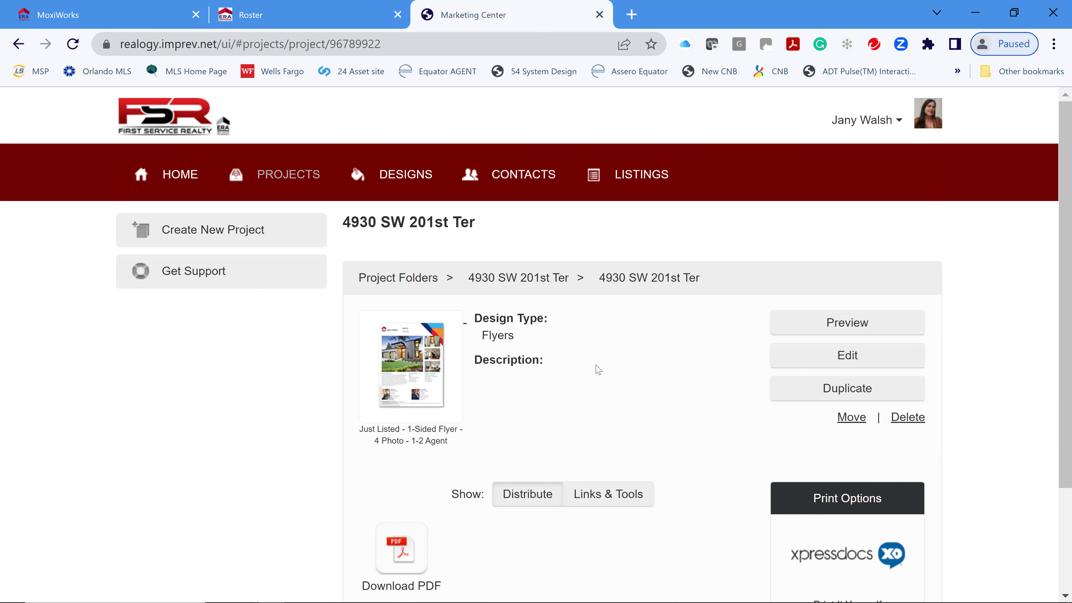
- Preview the 1-Sided Flyer PDF enlarged to 50%, then open the flyer for editing
scroll(570, 363, down, 2)
click(863, 241)
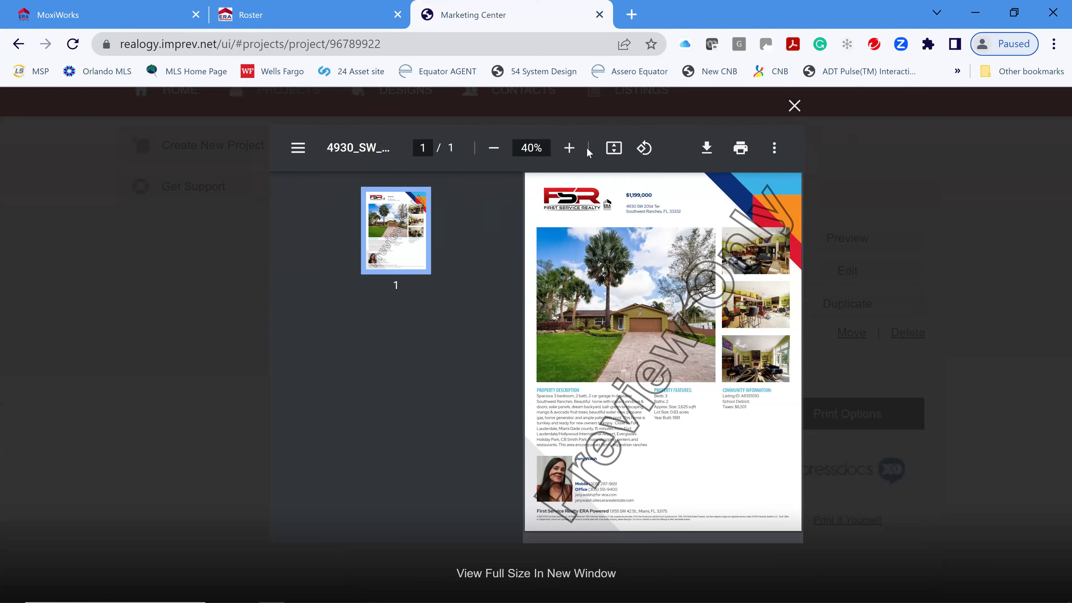
click(569, 150)
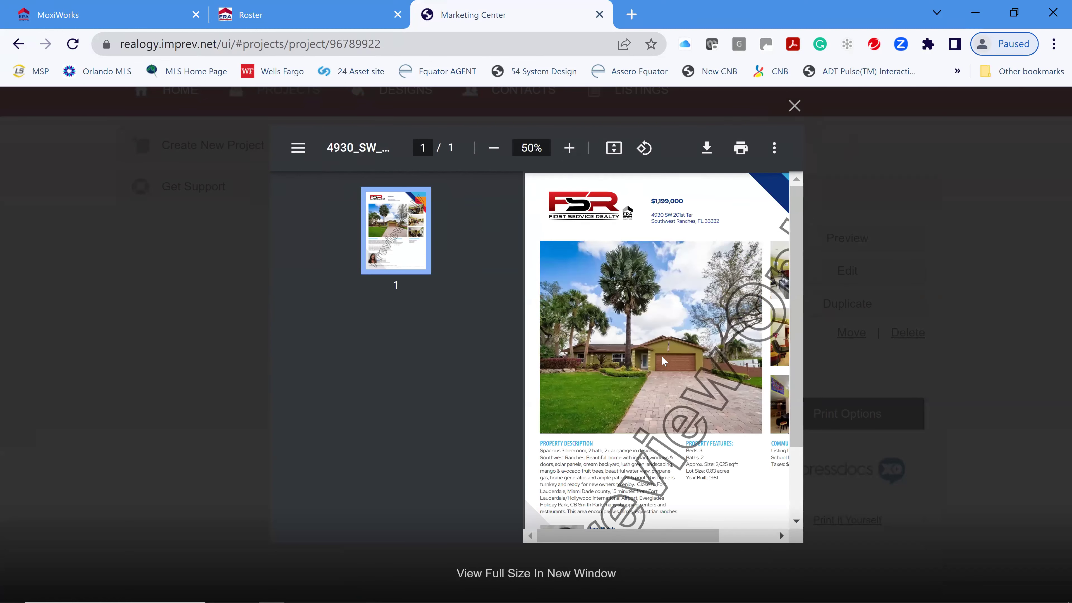
scroll(729, 221, down, 3)
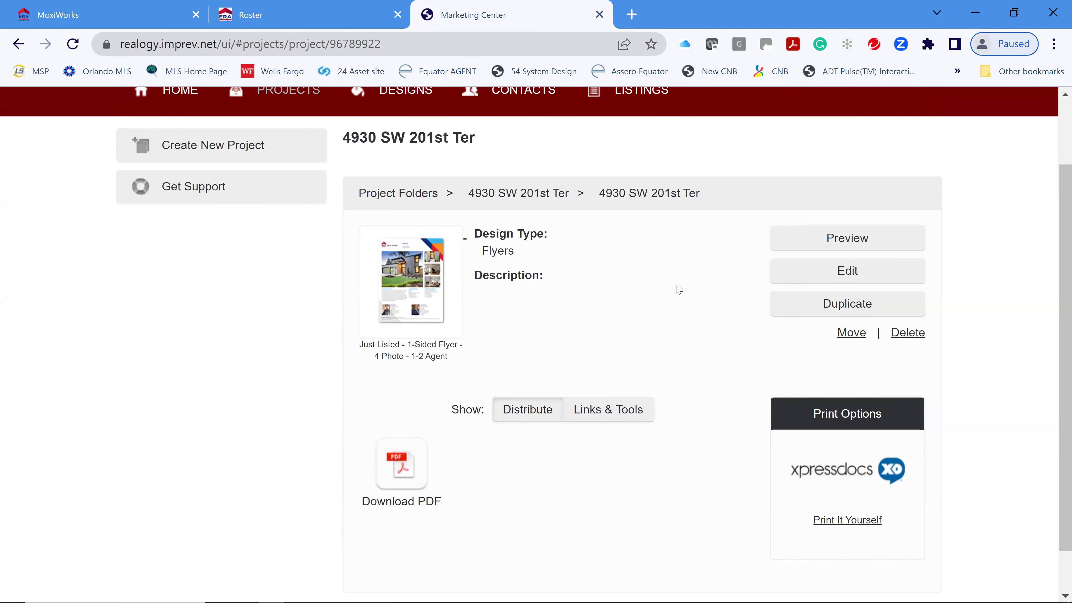
click(840, 276)
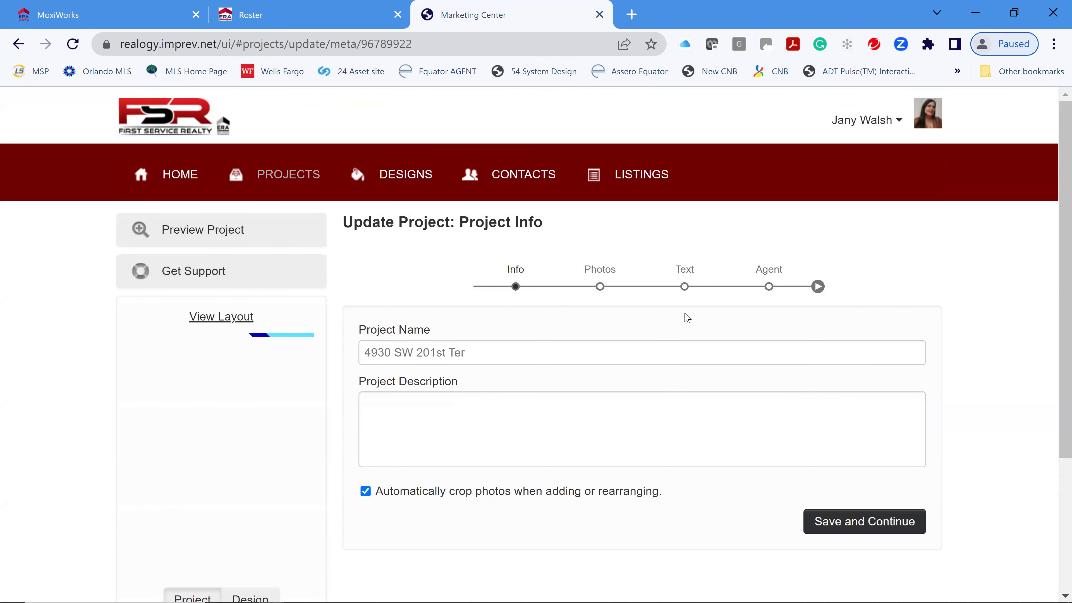
- Enter 'Flyer' as the project description and save the Project Info step
scroll(369, 313, down, 3)
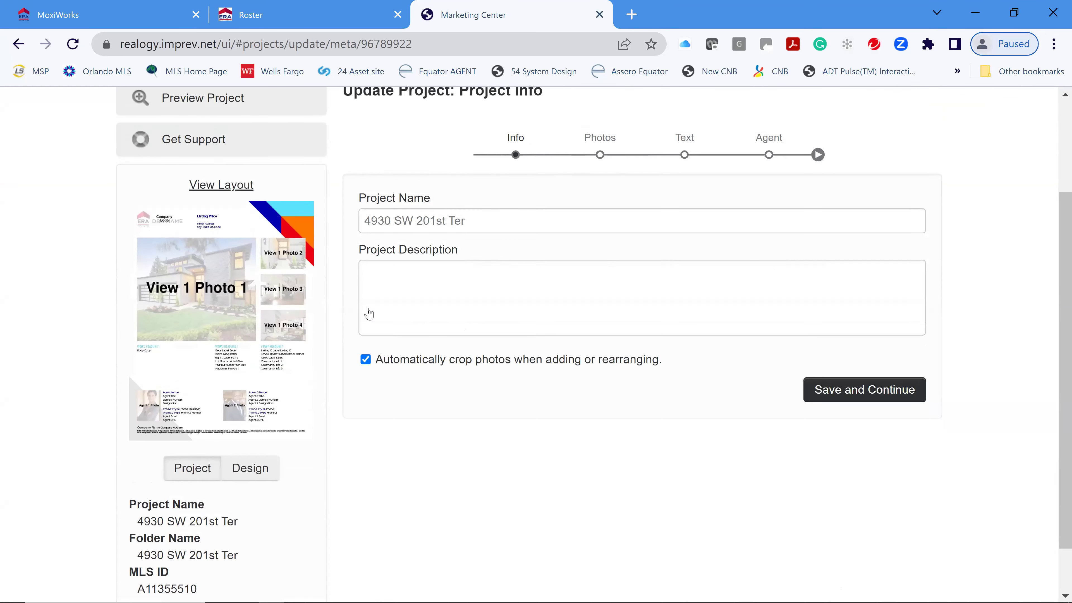
scroll(368, 313, down, 1)
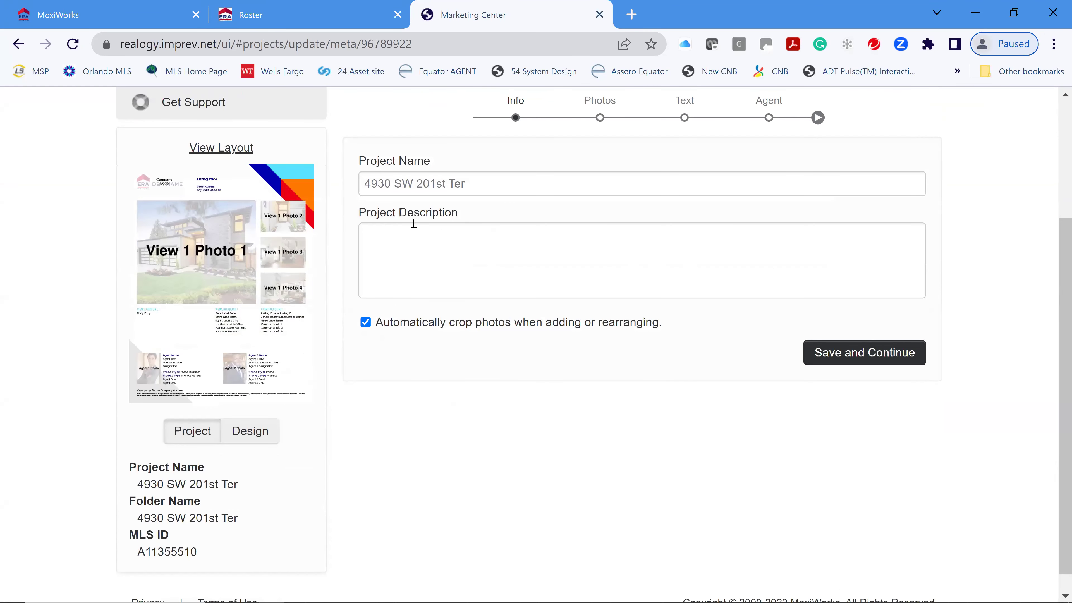
click(630, 241)
text(Flyer)
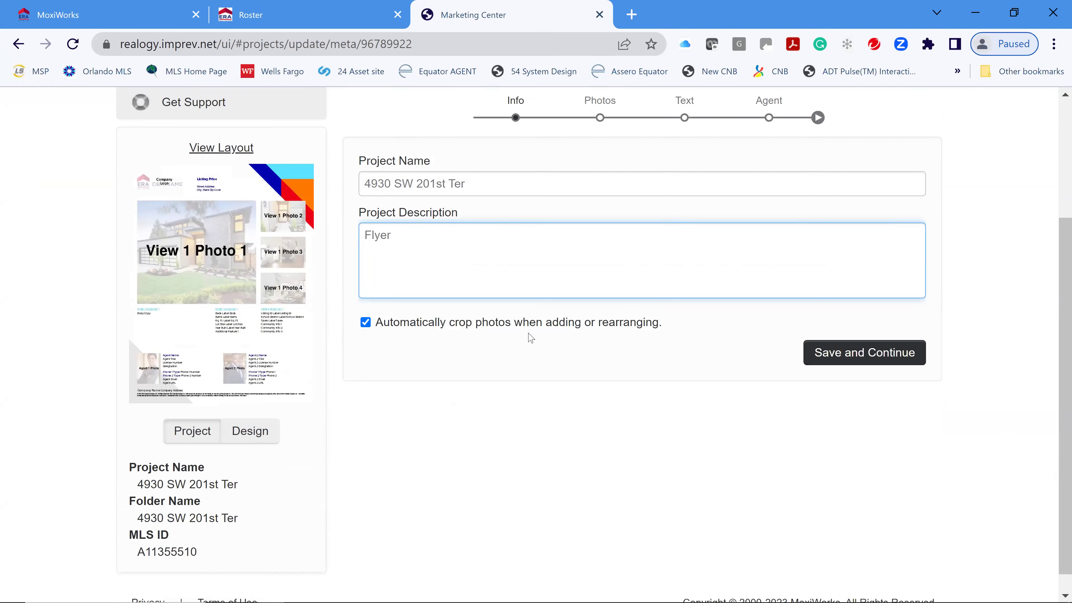
click(884, 360)
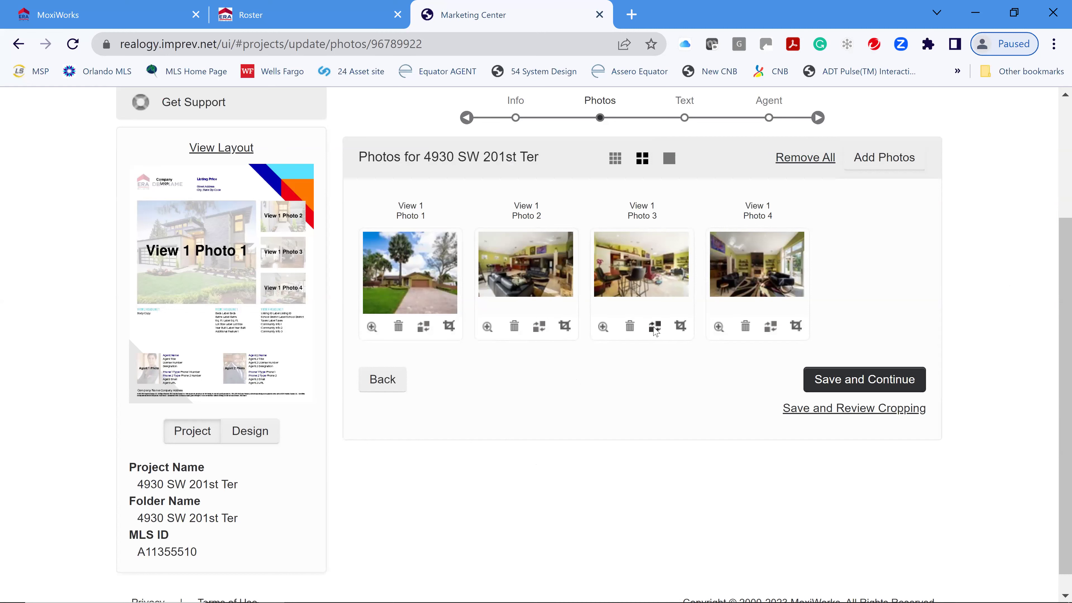
click(655, 327)
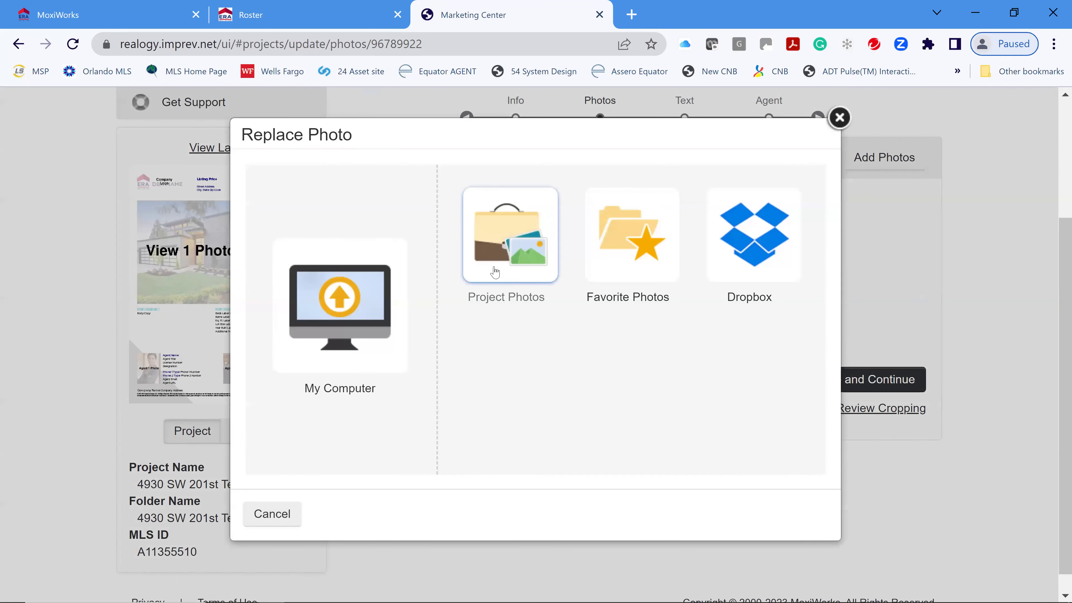
- Replace the flyer's Photo 3 with the kitchen photo from Project Photos
click(495, 273)
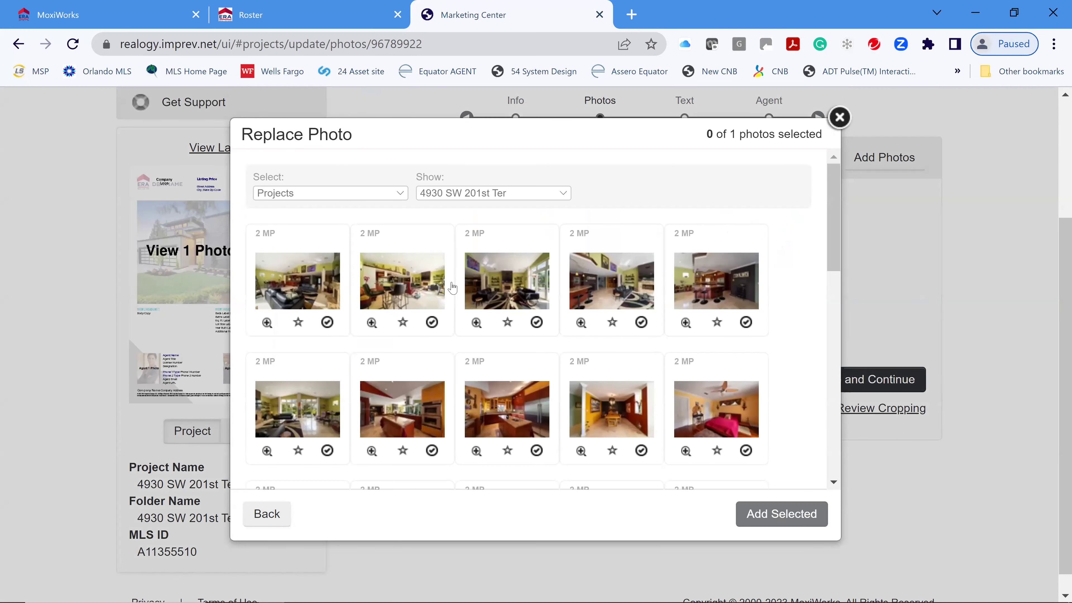
scroll(603, 335, down, 2)
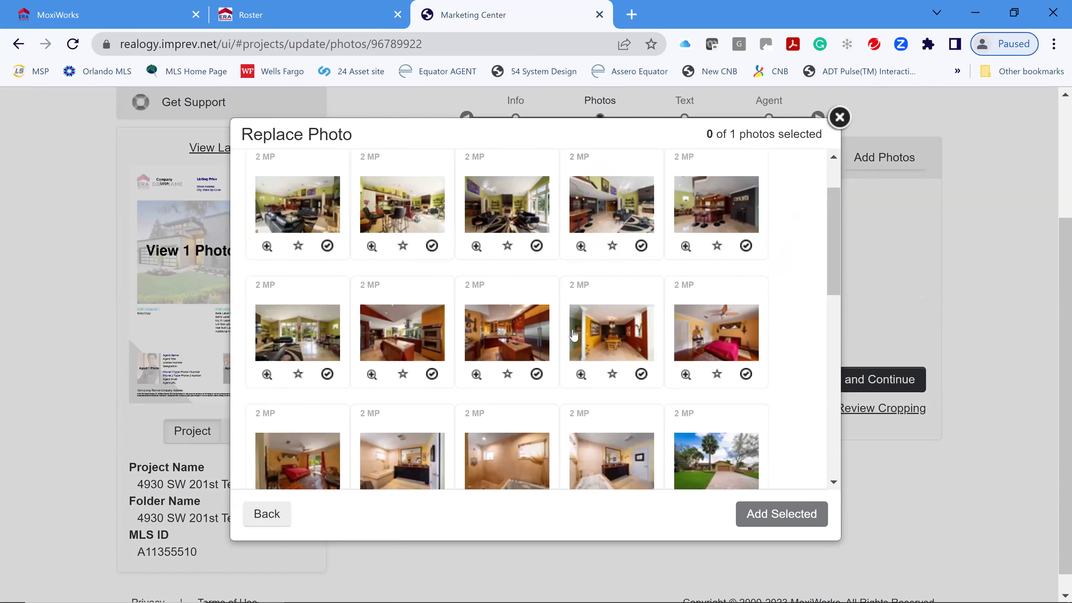
click(511, 336)
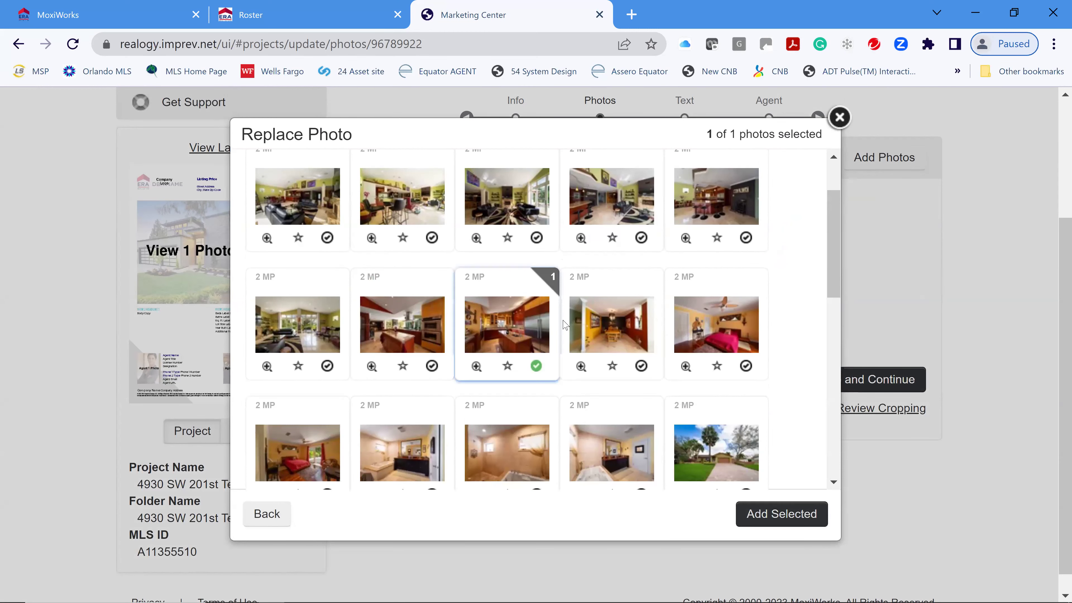
click(796, 520)
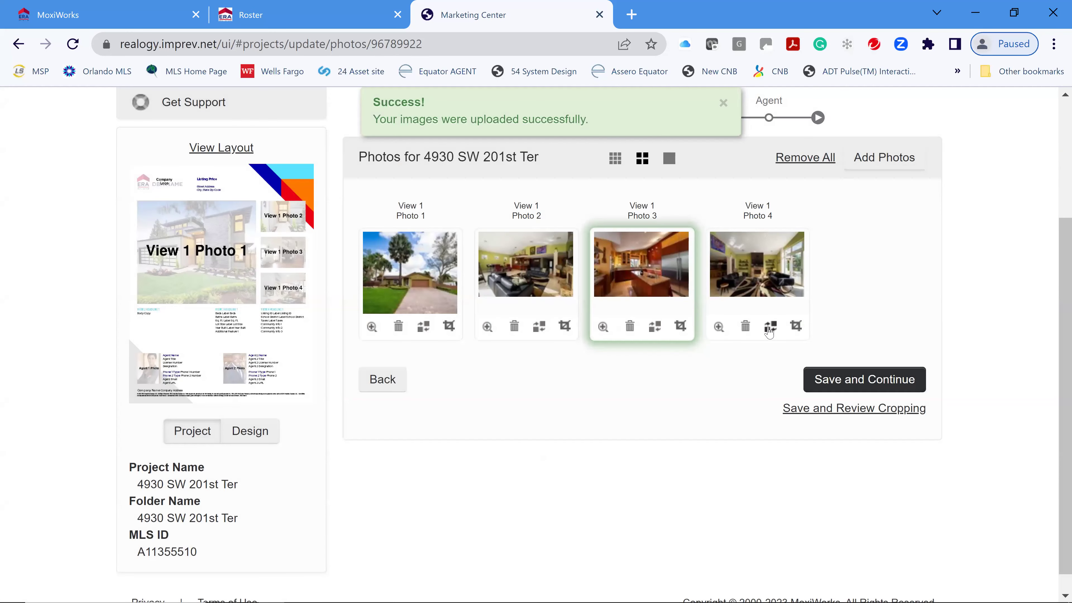
- Replace the flyer's Photo 4 with the backyard pool photo from Project Photos
click(770, 327)
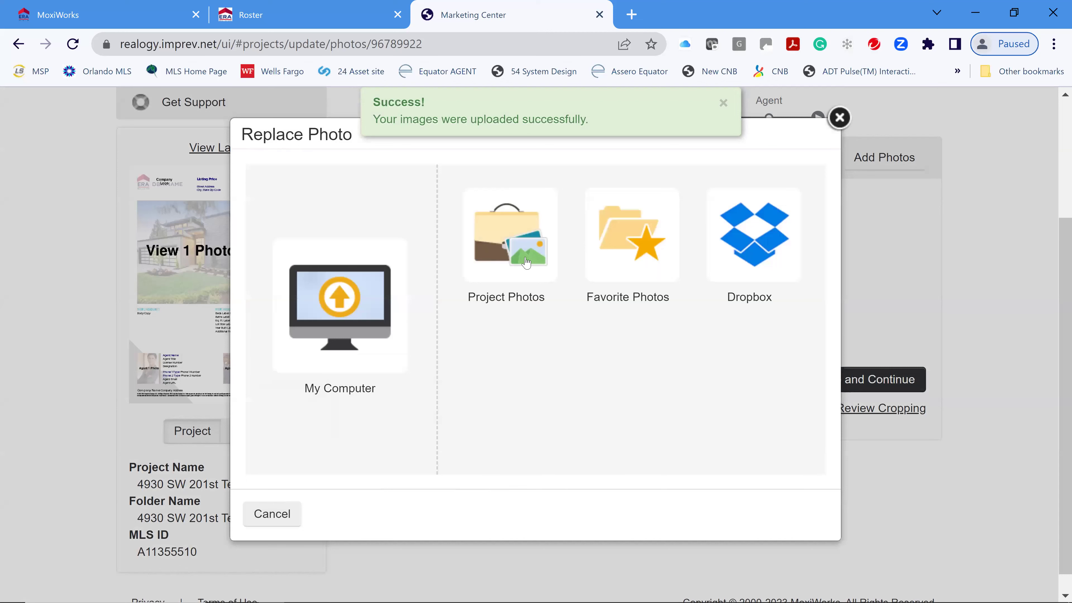
click(520, 316)
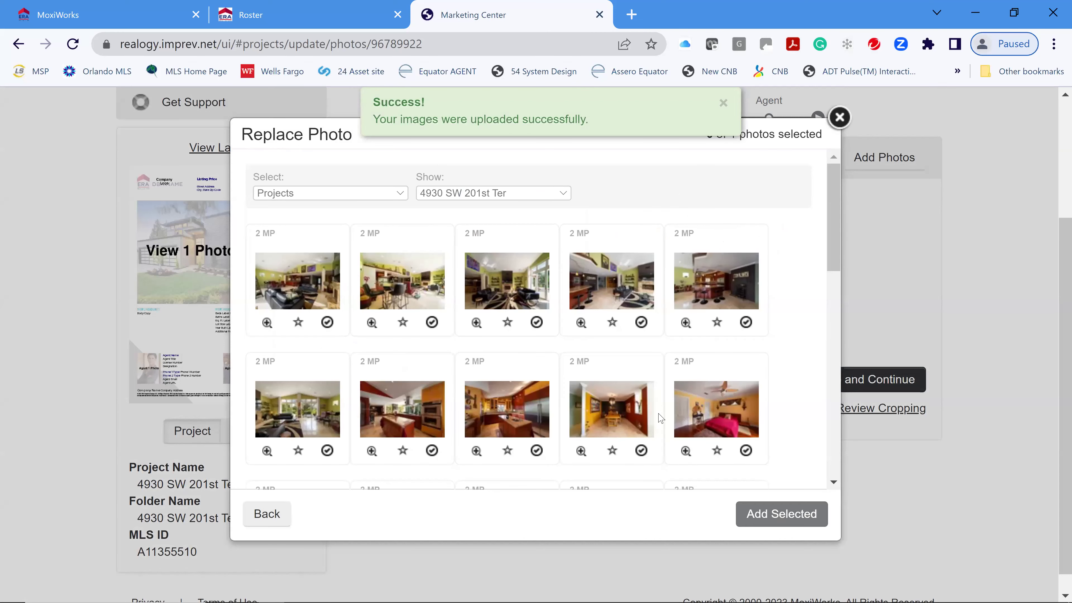
scroll(693, 371, down, 3)
scroll(701, 359, down, 2)
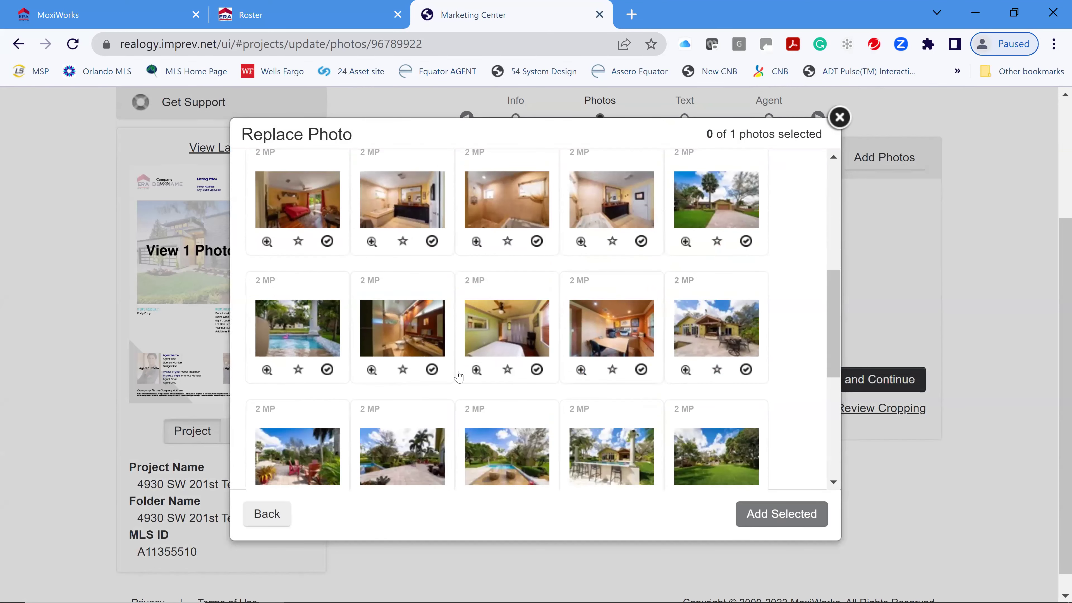
scroll(506, 380, down, 2)
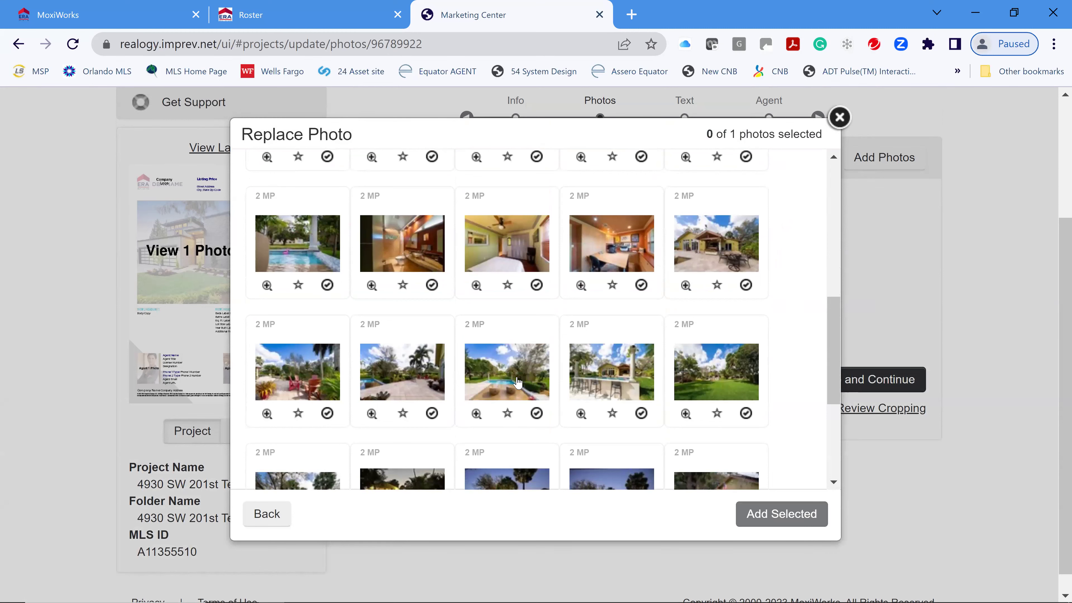
click(519, 382)
click(787, 515)
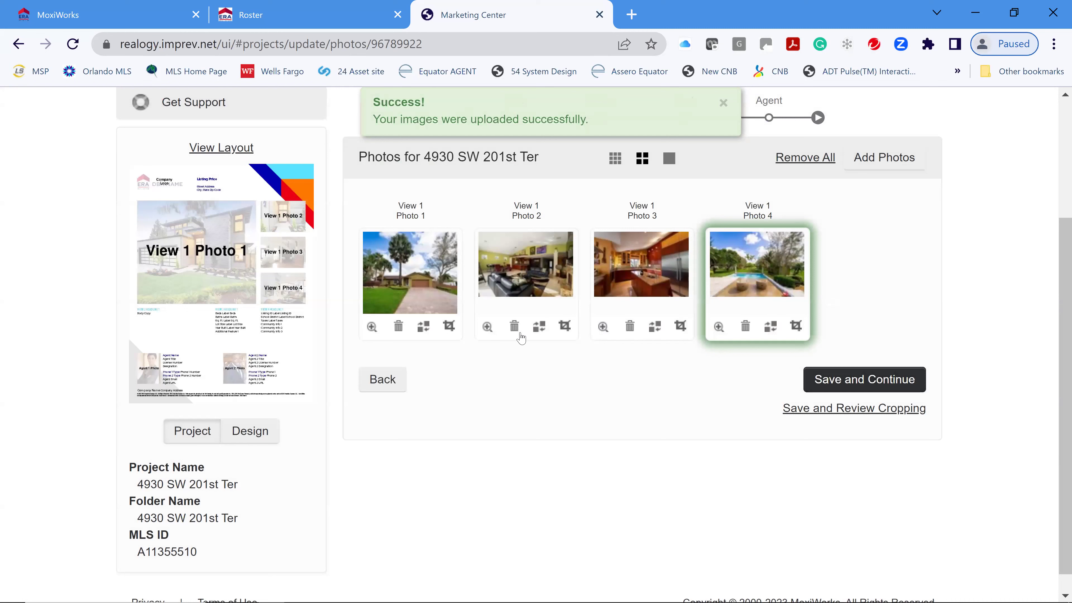
click(487, 327)
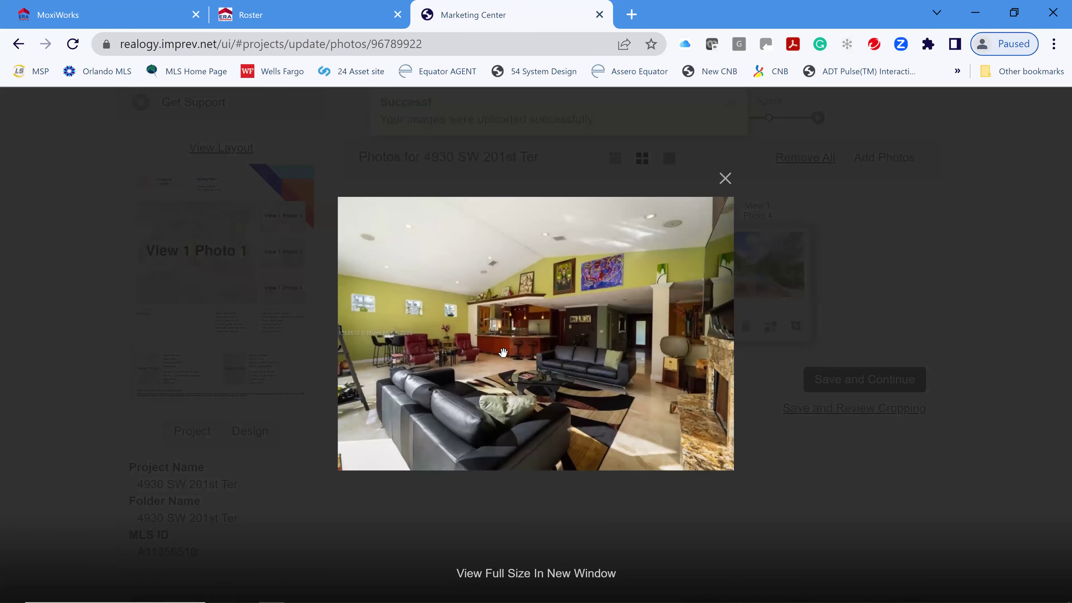
- Compare living-room alternatives for Photo 2, keep the original, and save all four photos
click(725, 179)
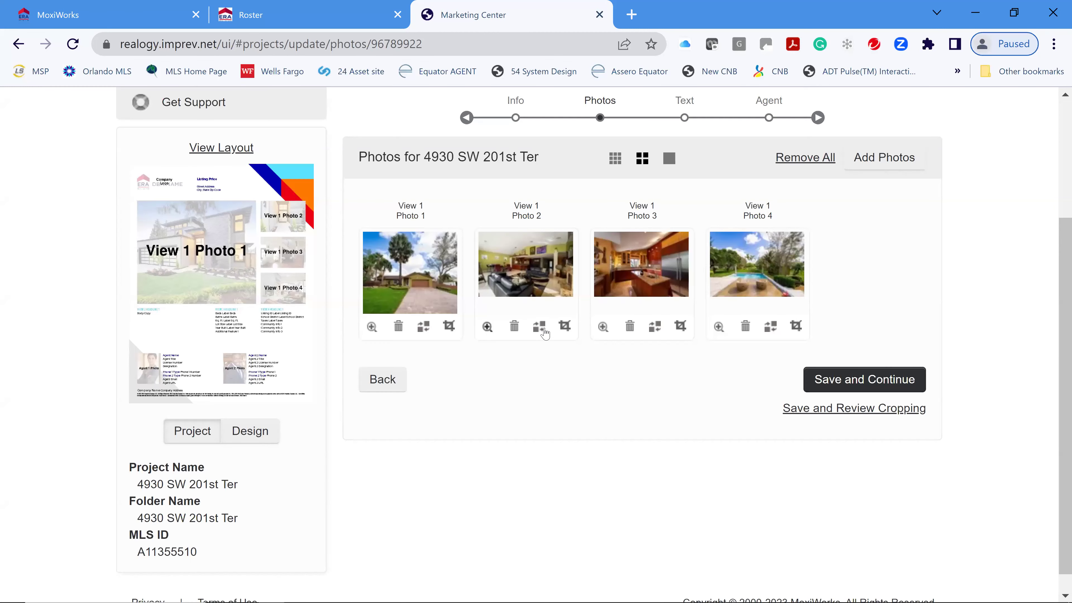
click(540, 326)
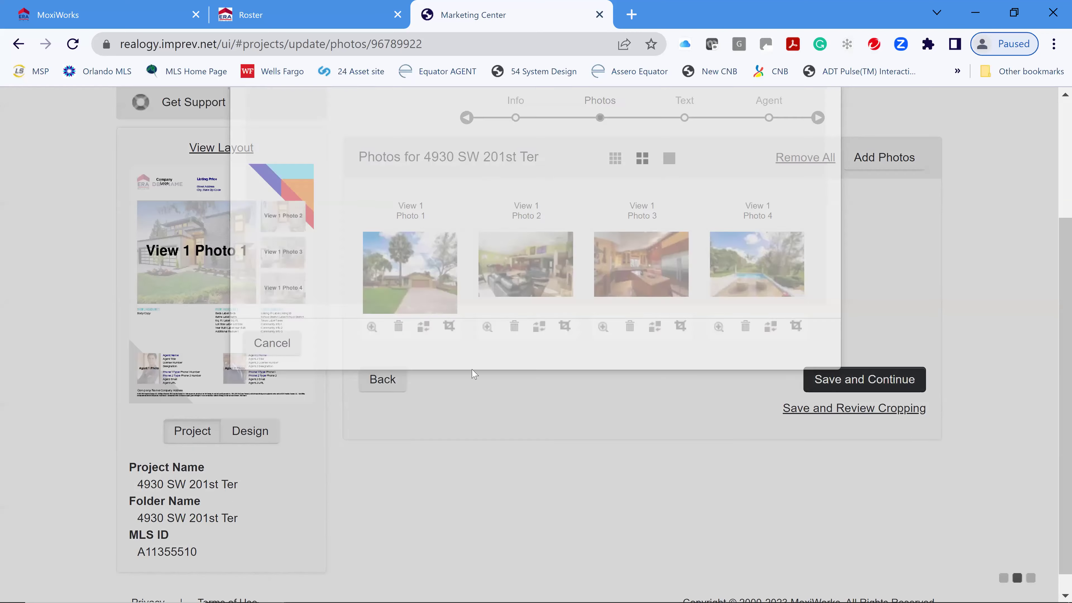
click(493, 274)
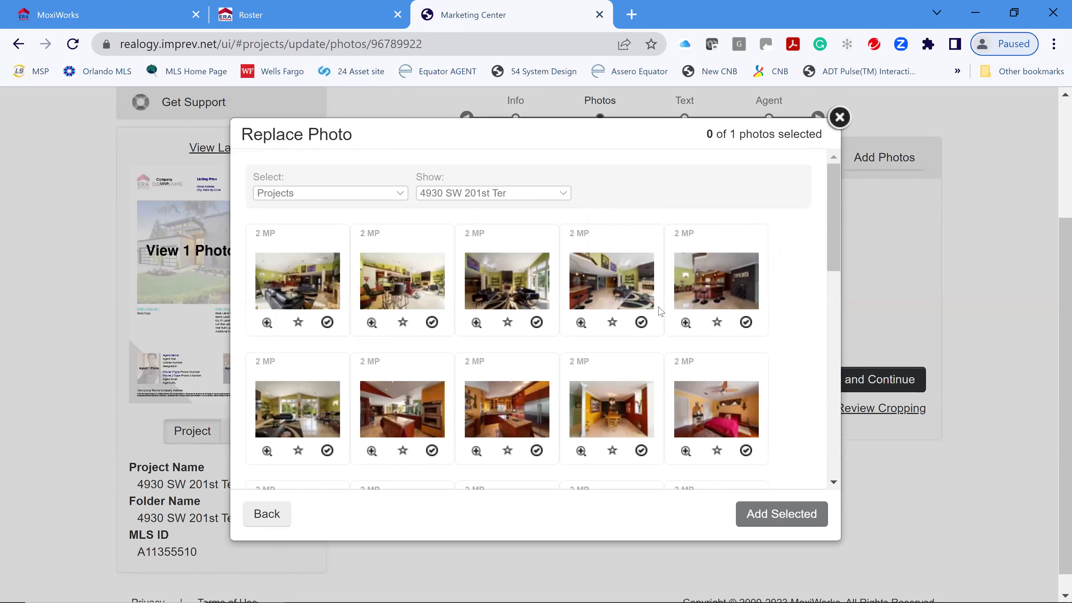
click(581, 323)
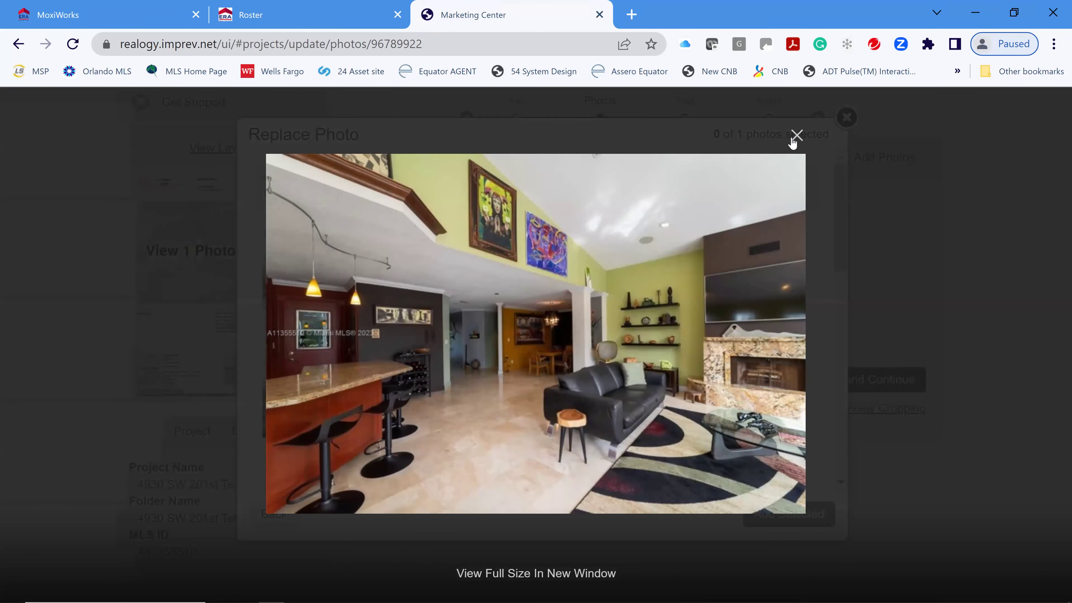
click(796, 136)
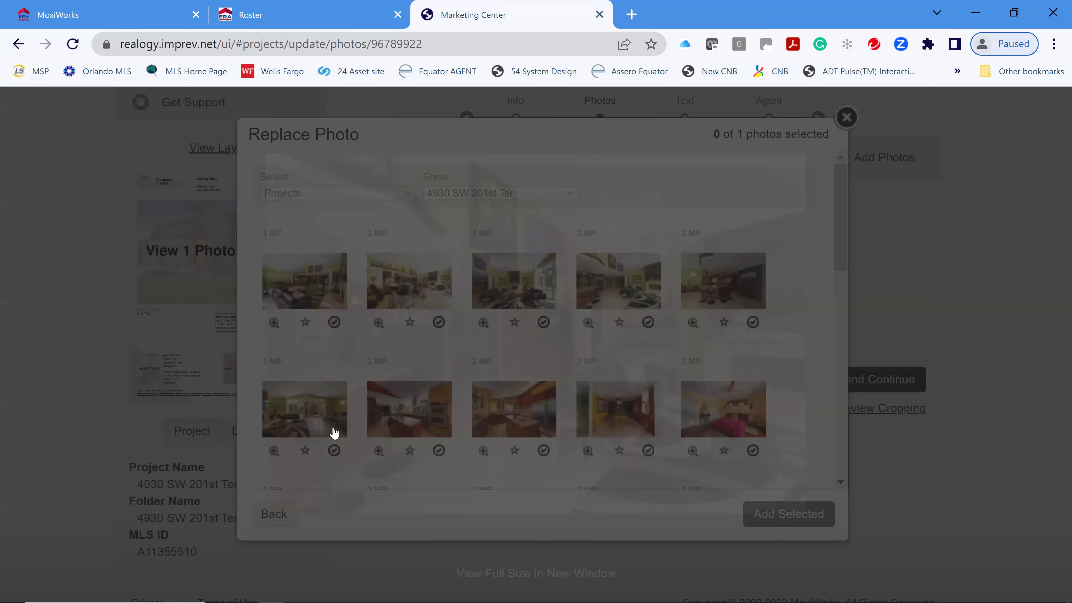
scroll(463, 441, down, 8)
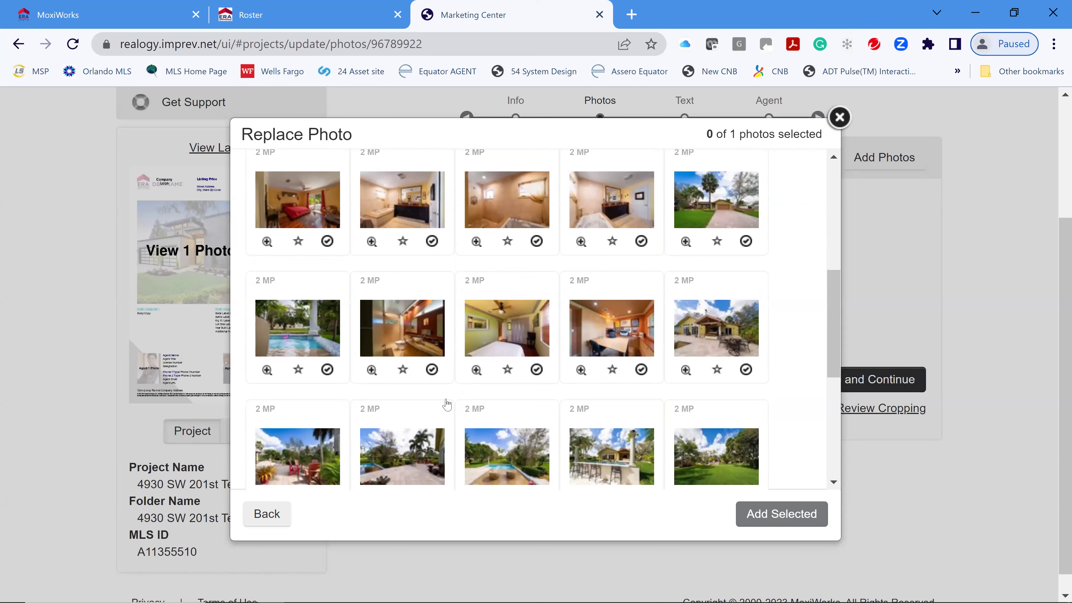
scroll(380, 355, up, 6)
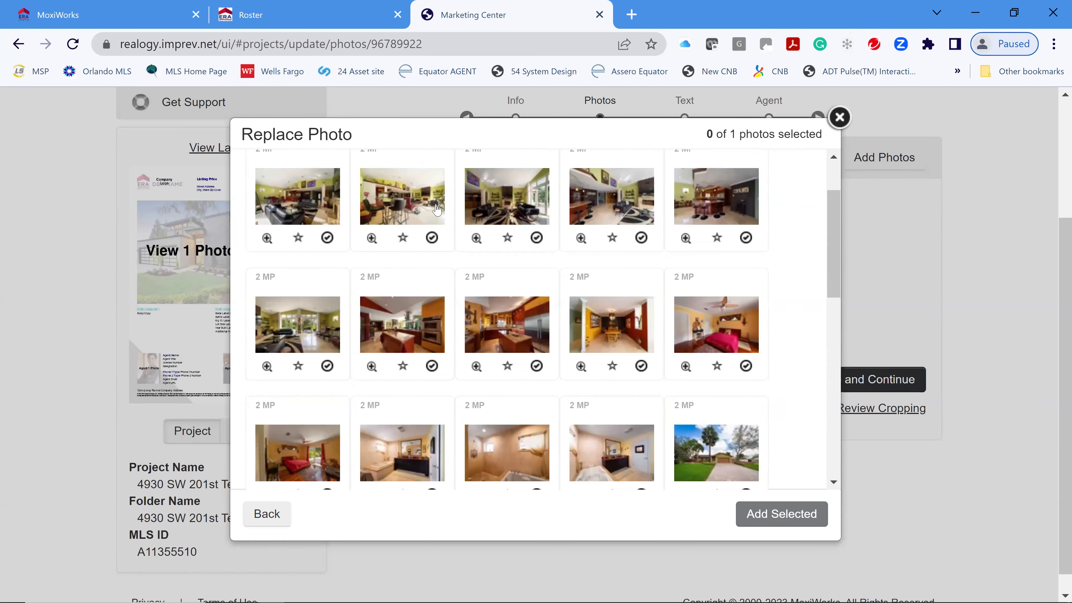
click(839, 117)
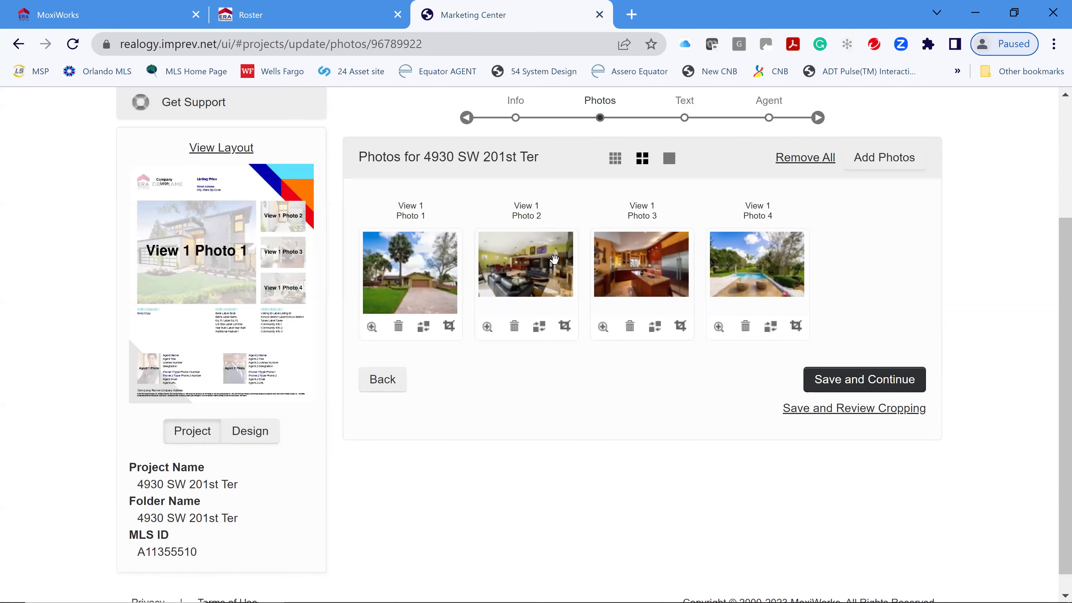
click(870, 382)
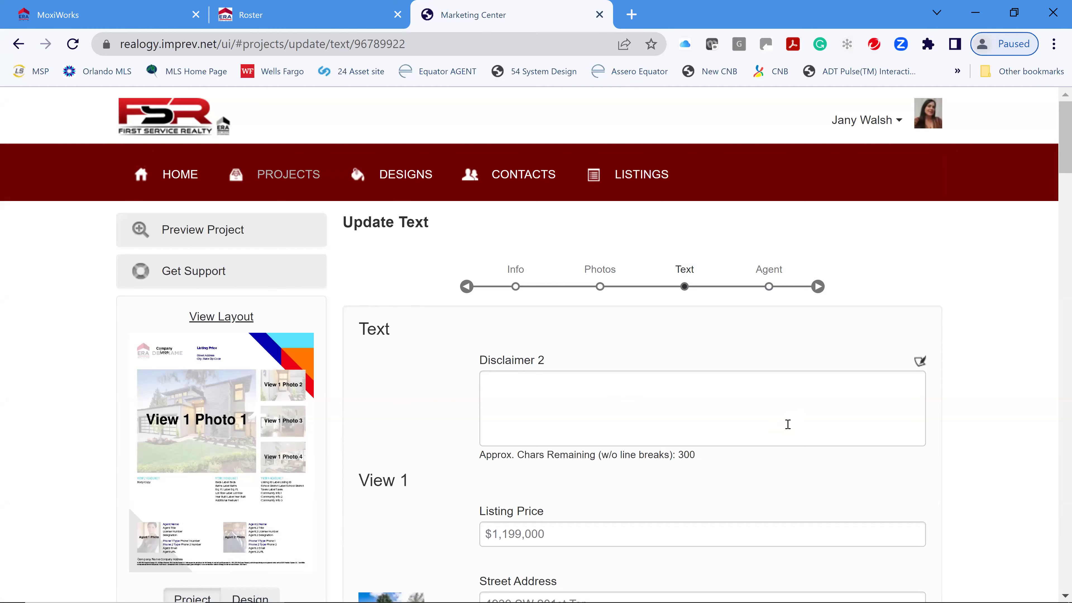
- Delete the View 2 Body Copy text from 'Close to Fort Lauderdale' through the end
scroll(789, 412, down, 8)
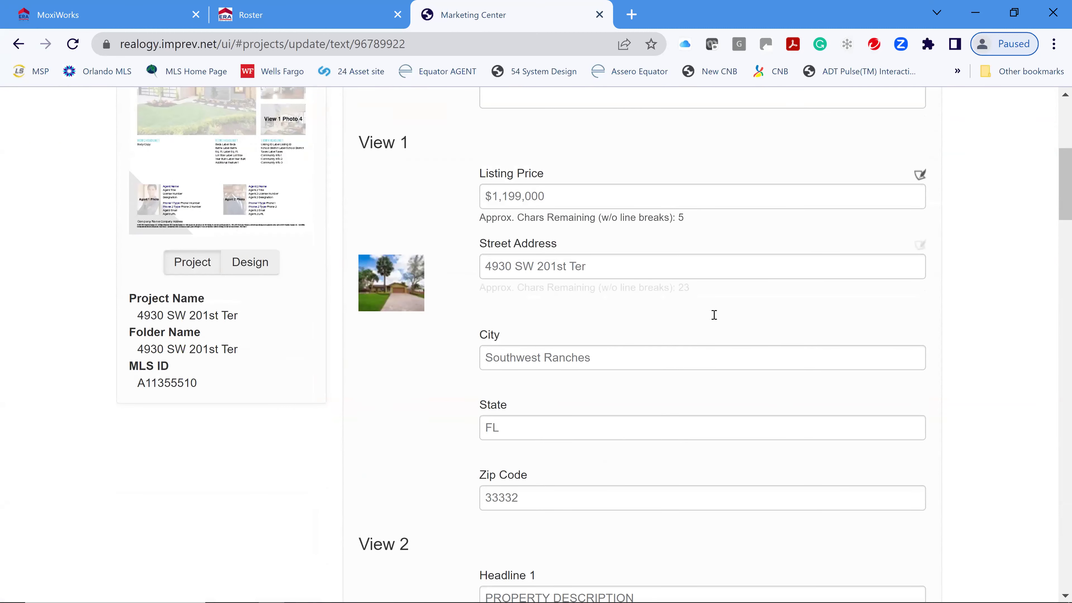
scroll(714, 314, down, 1)
scroll(687, 333, down, 7)
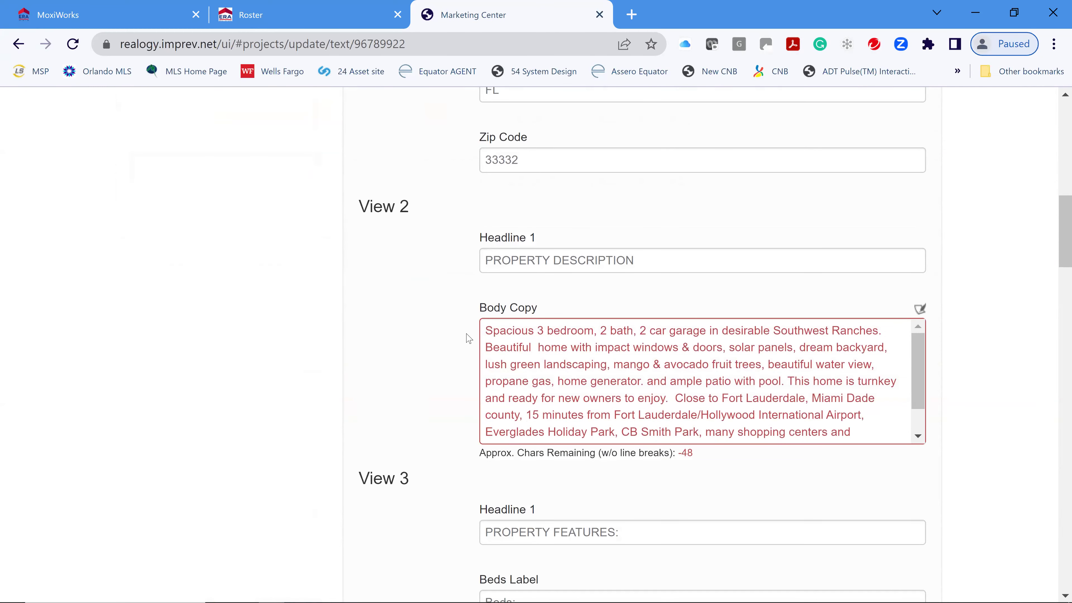
scroll(797, 368, down, 1)
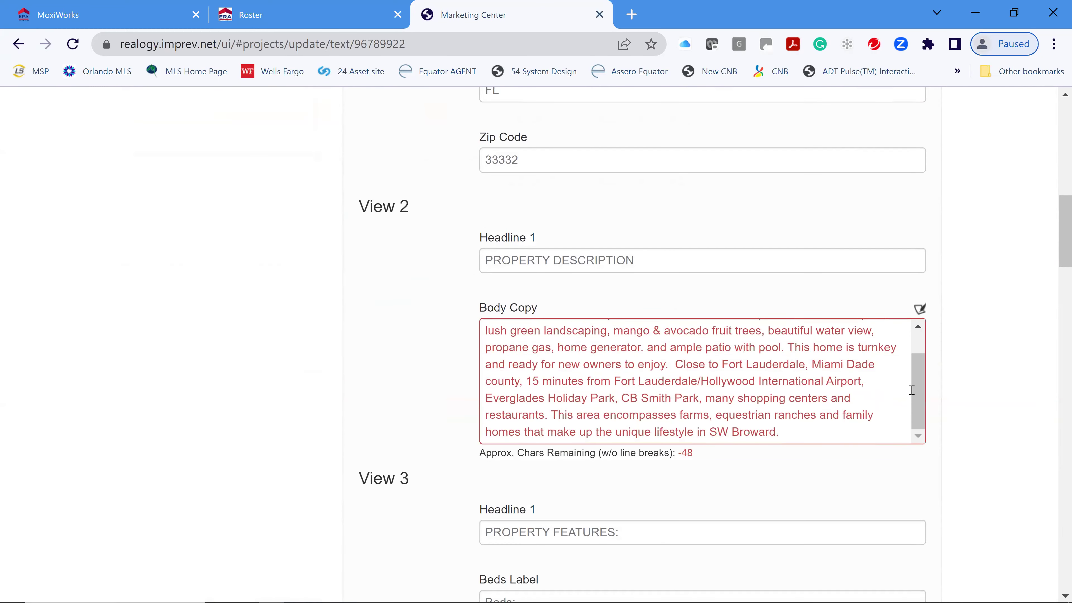
click(913, 338)
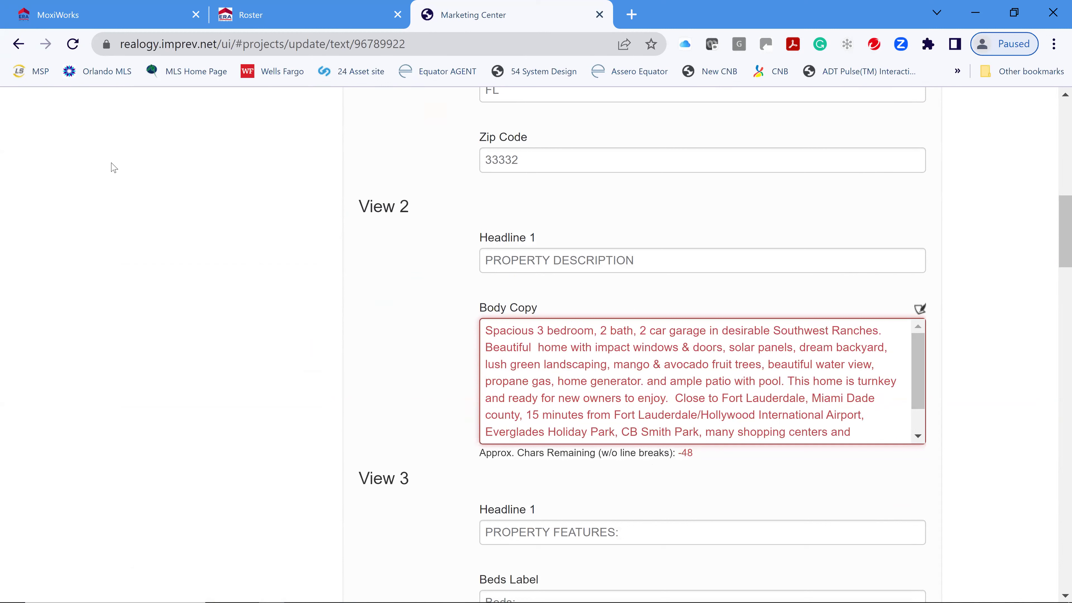
scroll(755, 399, down, 2)
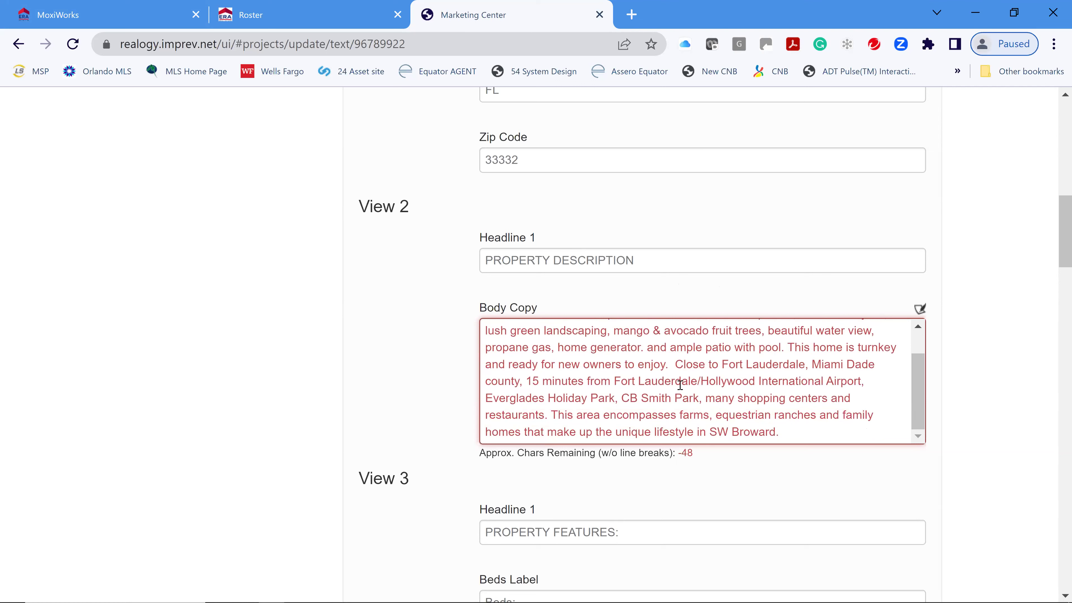
drag(675, 365, 853, 441)
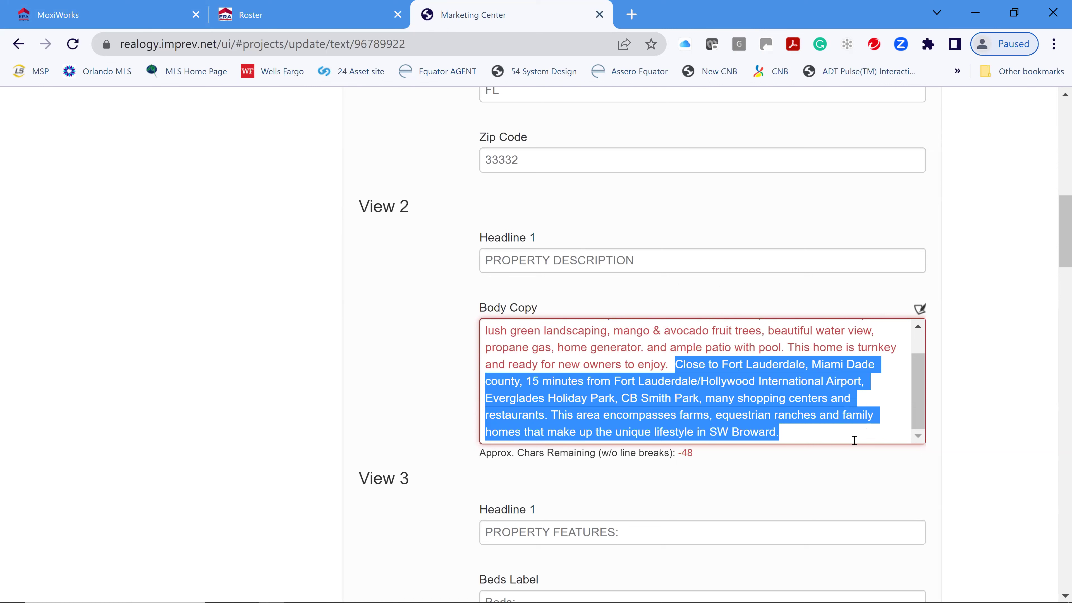
key(Delete)
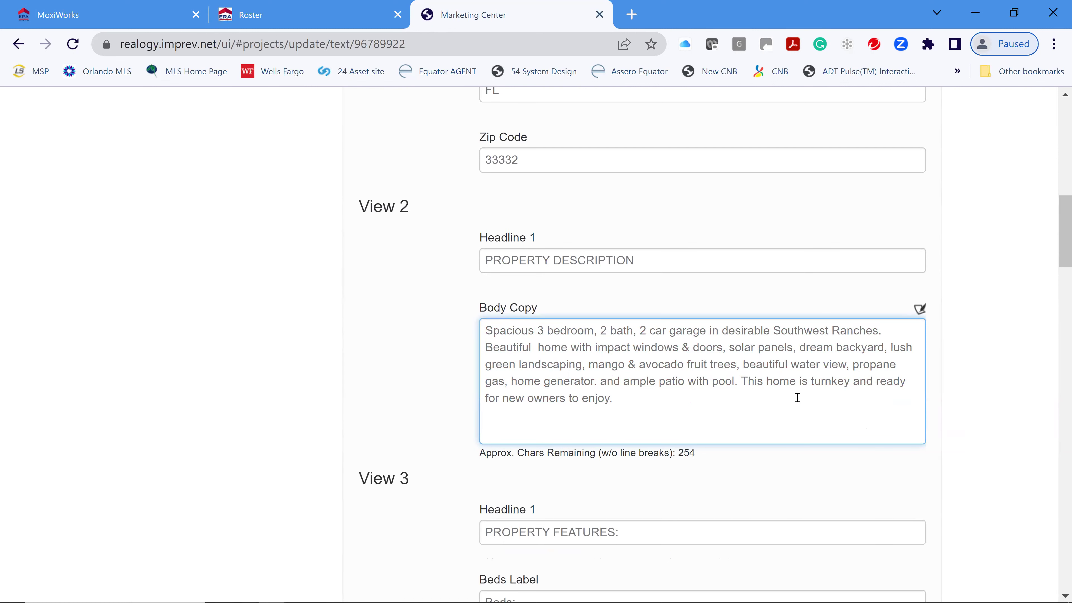
scroll(800, 399, down, 6)
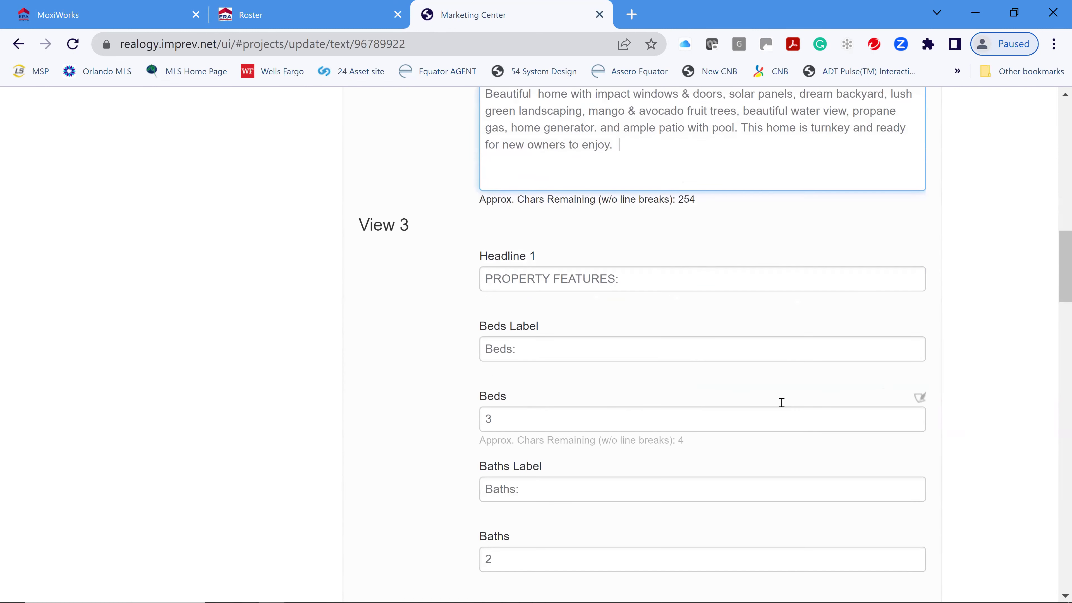
- Leave the Agent 2 Name field in View 5 empty, erasing the name that was entered
scroll(622, 321, down, 3)
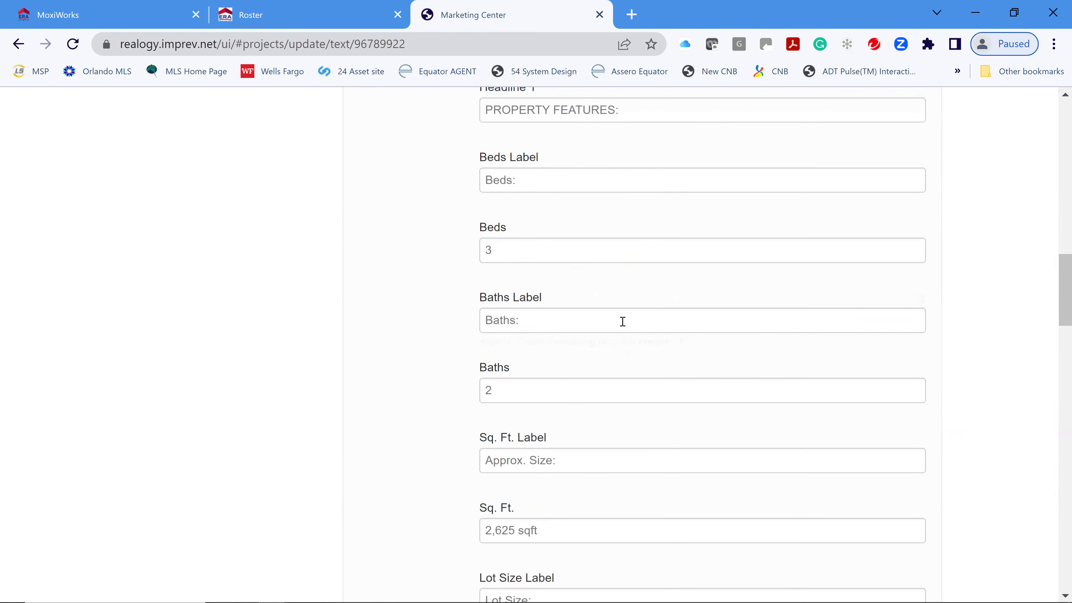
scroll(747, 346, down, 3)
scroll(744, 353, down, 2)
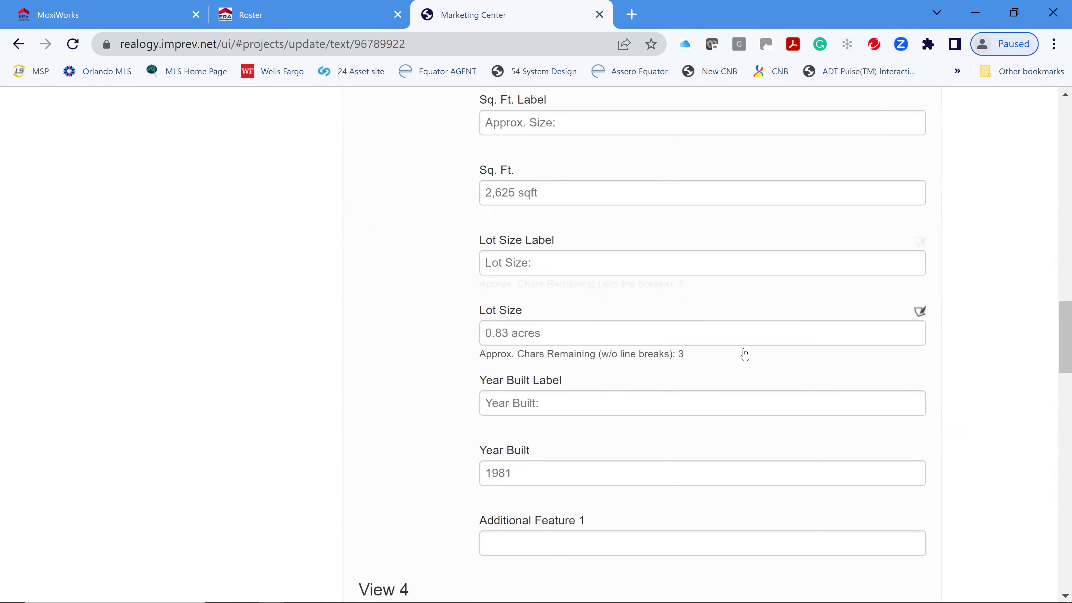
scroll(754, 355, down, 6)
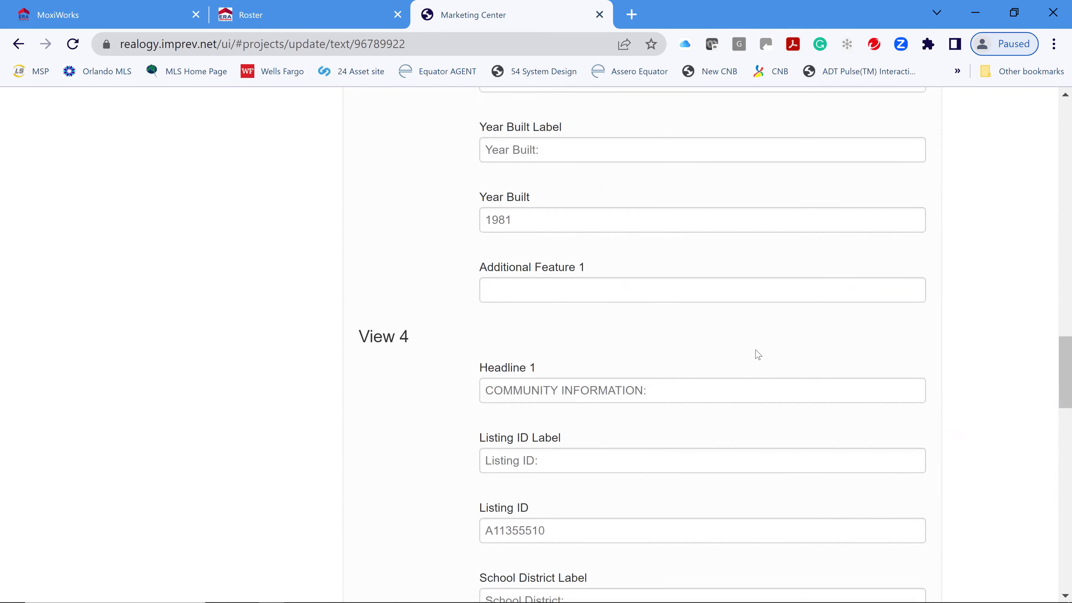
scroll(755, 354, down, 4)
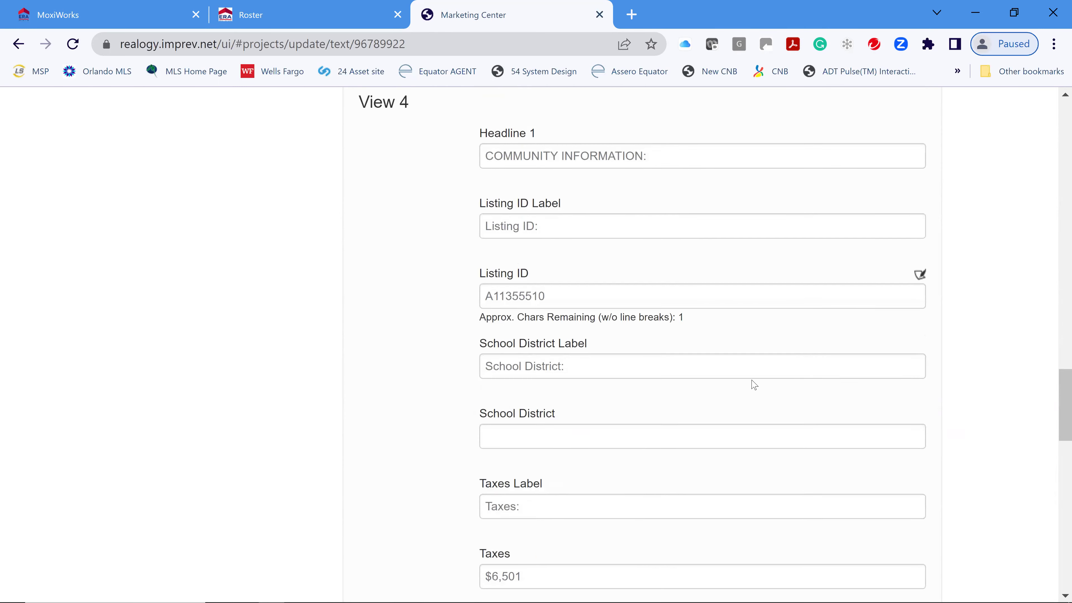
scroll(644, 390, down, 2)
scroll(697, 411, down, 2)
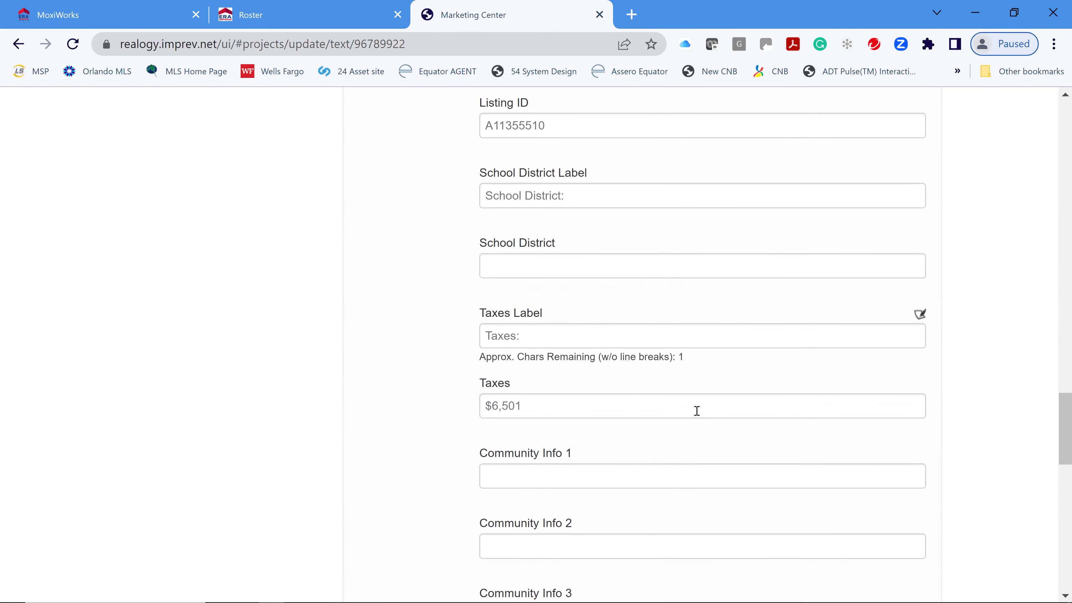
scroll(731, 421, down, 2)
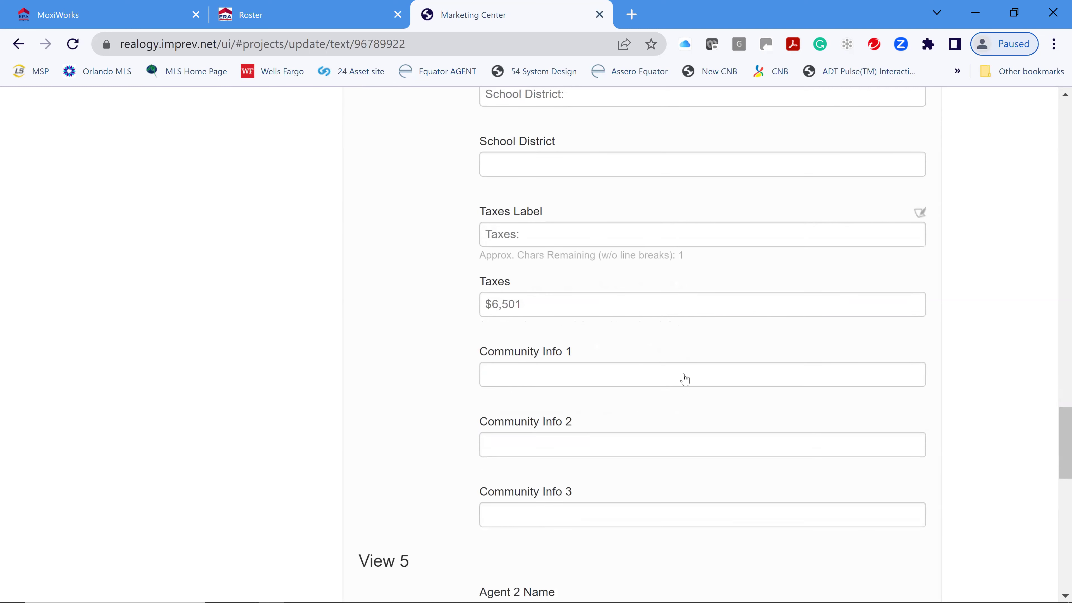
scroll(717, 383, down, 2)
scroll(755, 392, down, 8)
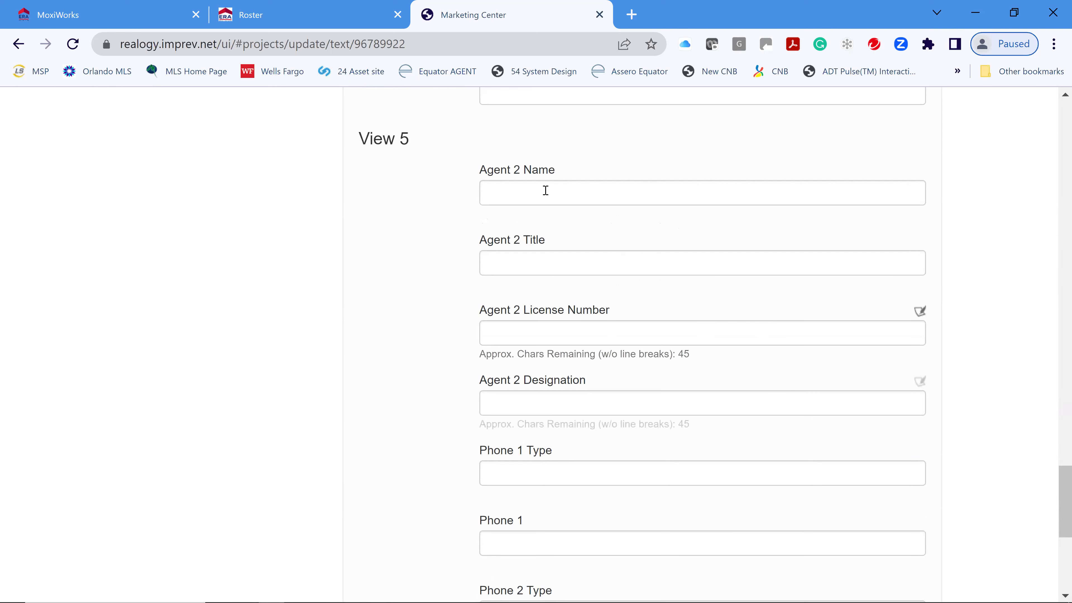
click(616, 198)
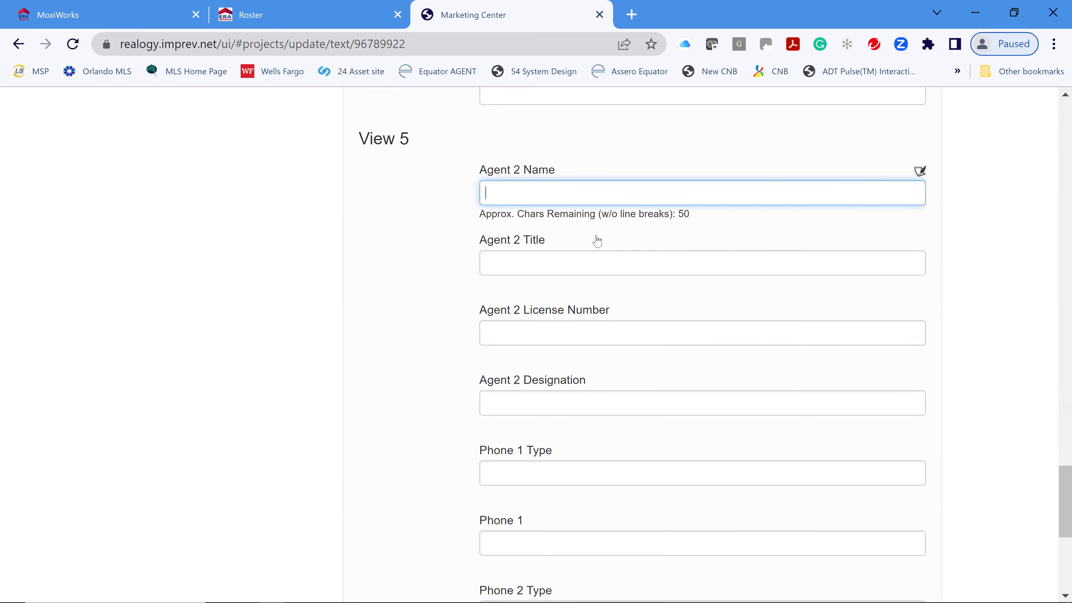
text(Edia)
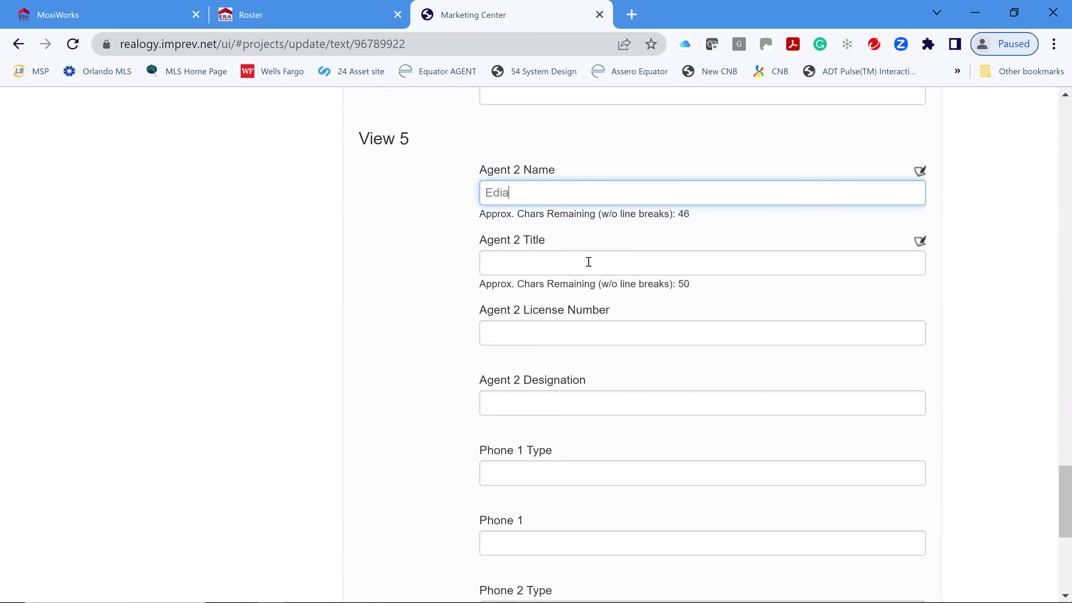
key(BackSpace)
key(BackSpace)
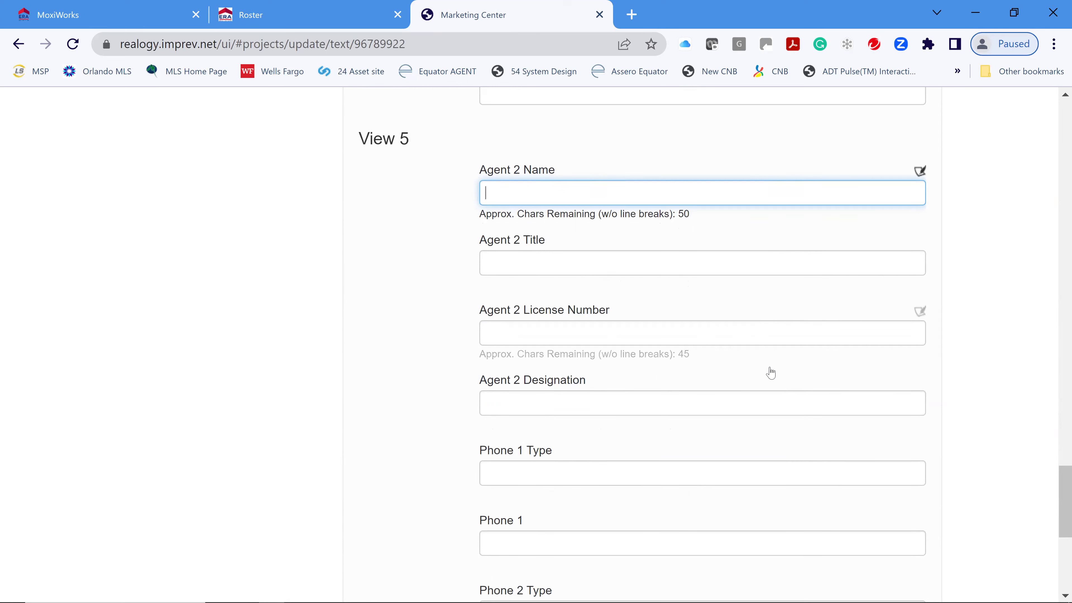
- Save the flyer's text and continue to the Update Agent Info step
scroll(768, 373, down, 2)
scroll(768, 372, down, 6)
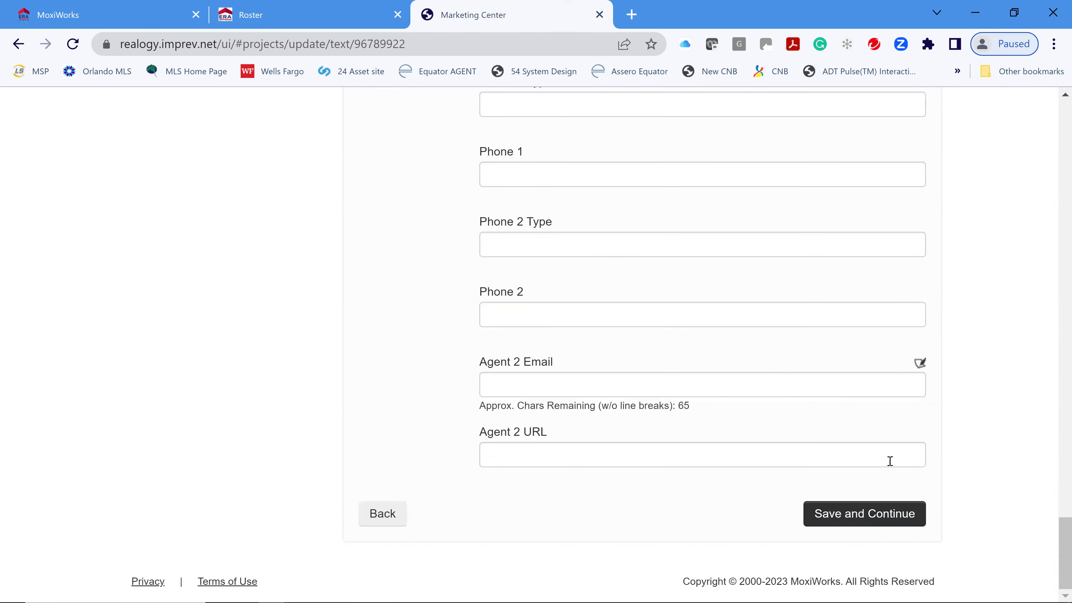
click(862, 523)
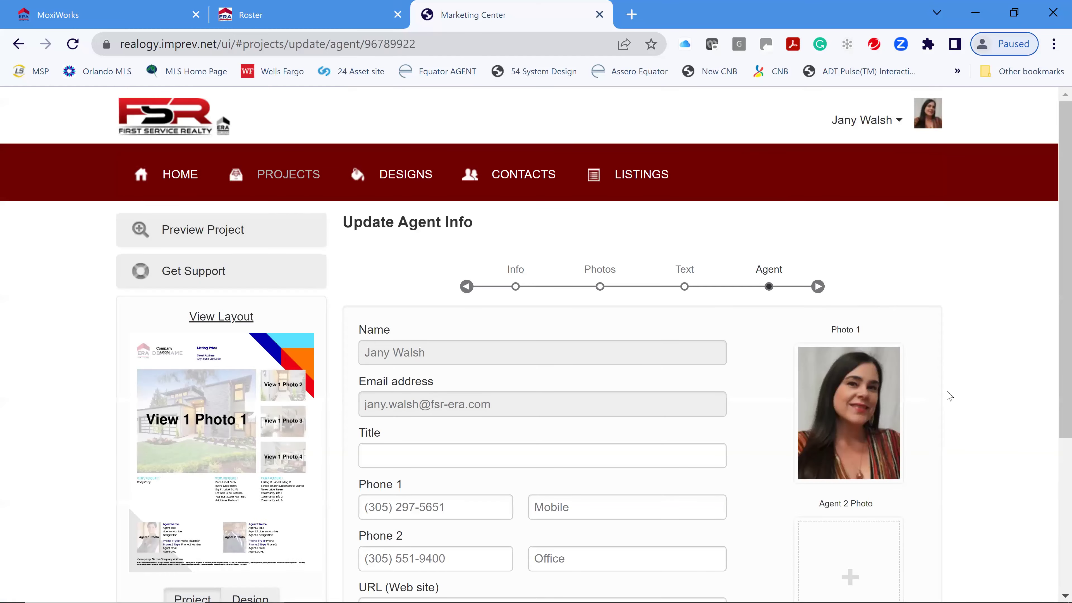
- Browse project folders for an Agent 2 photo, cancel without adding one, and save the agent details
scroll(927, 430, down, 4)
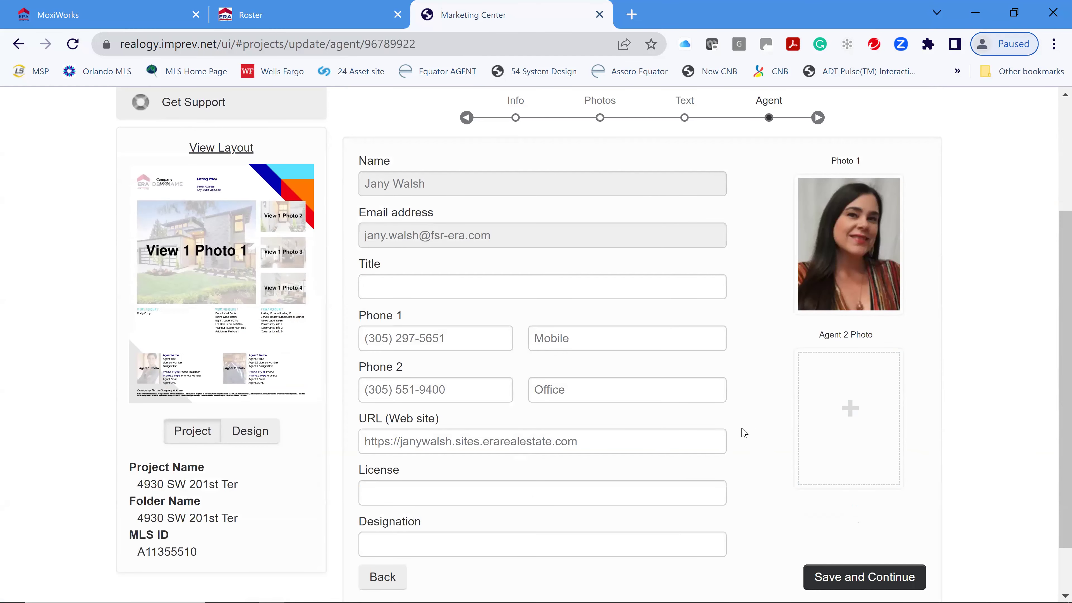
scroll(802, 393, down, 2)
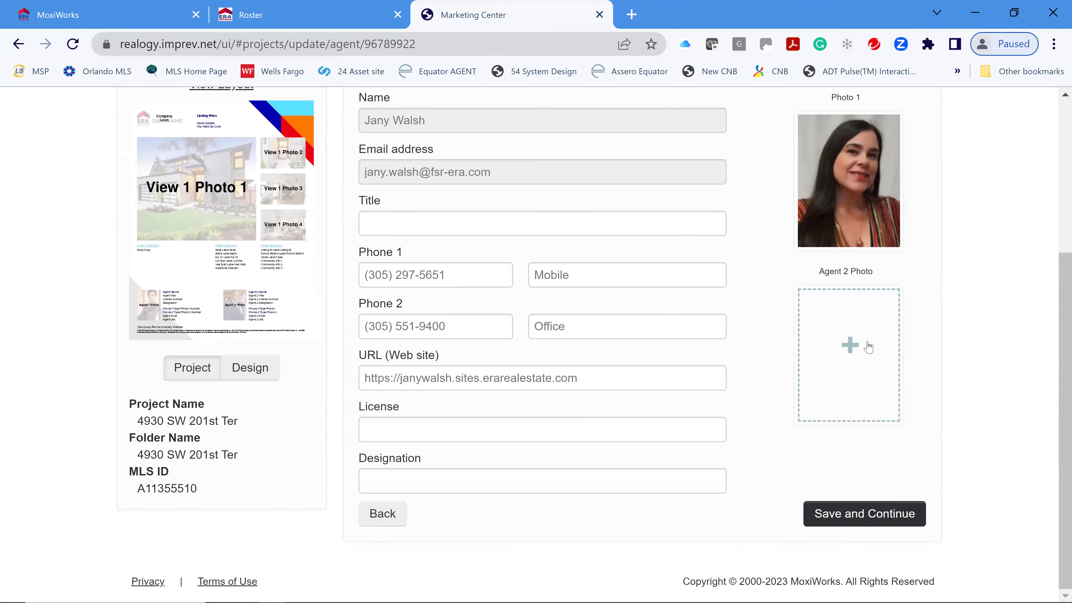
click(850, 348)
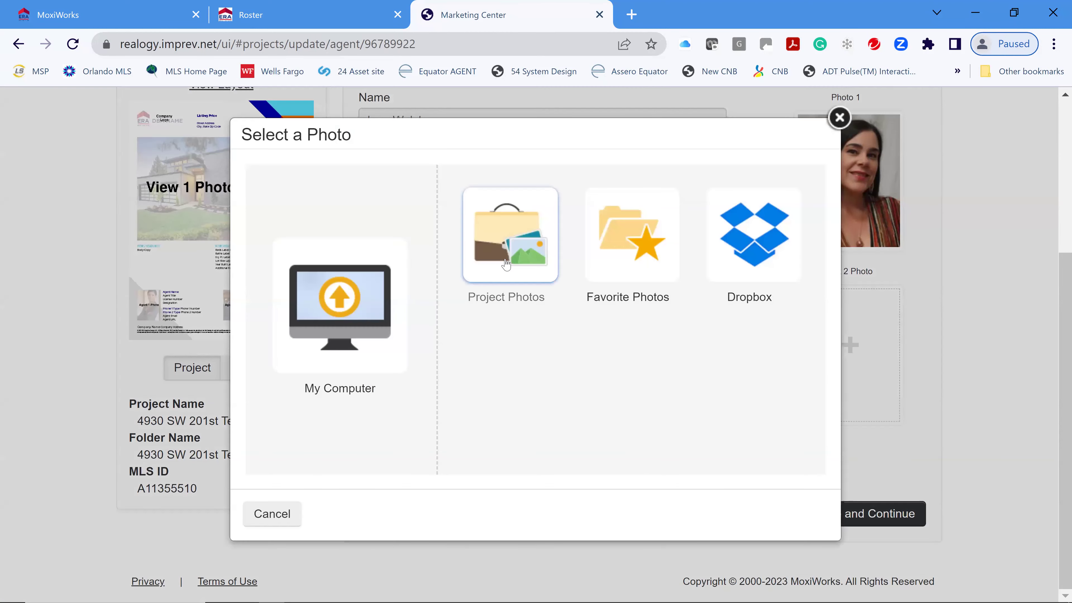
click(507, 265)
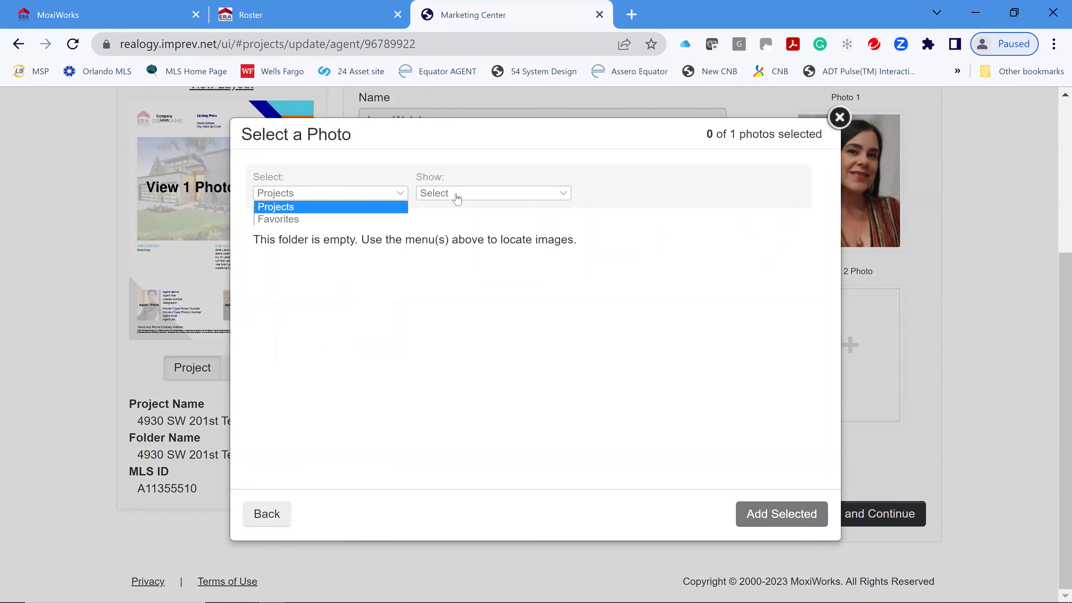
click(459, 198)
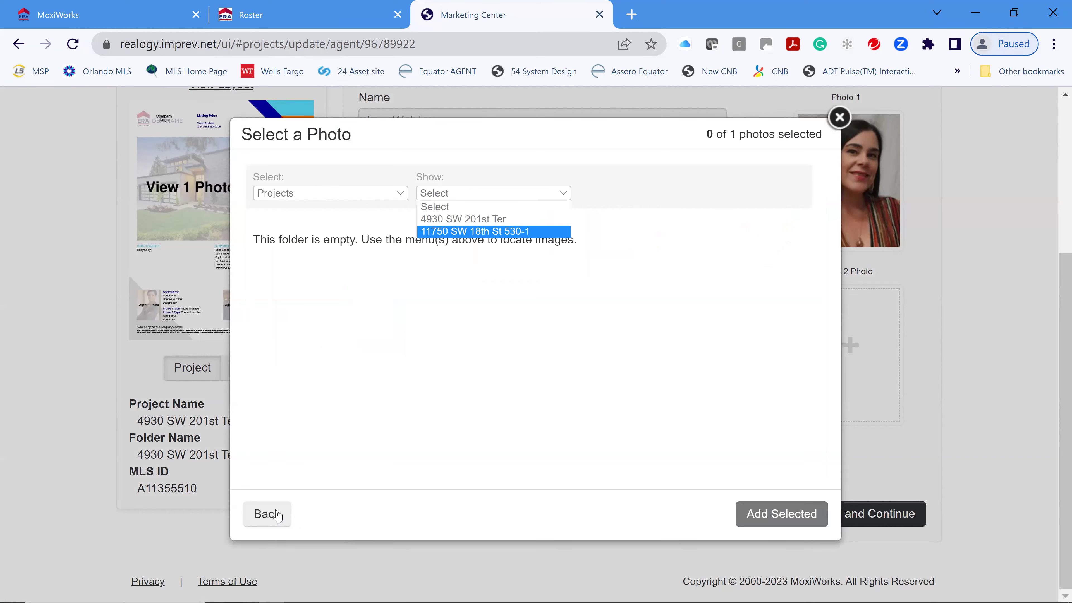
click(840, 118)
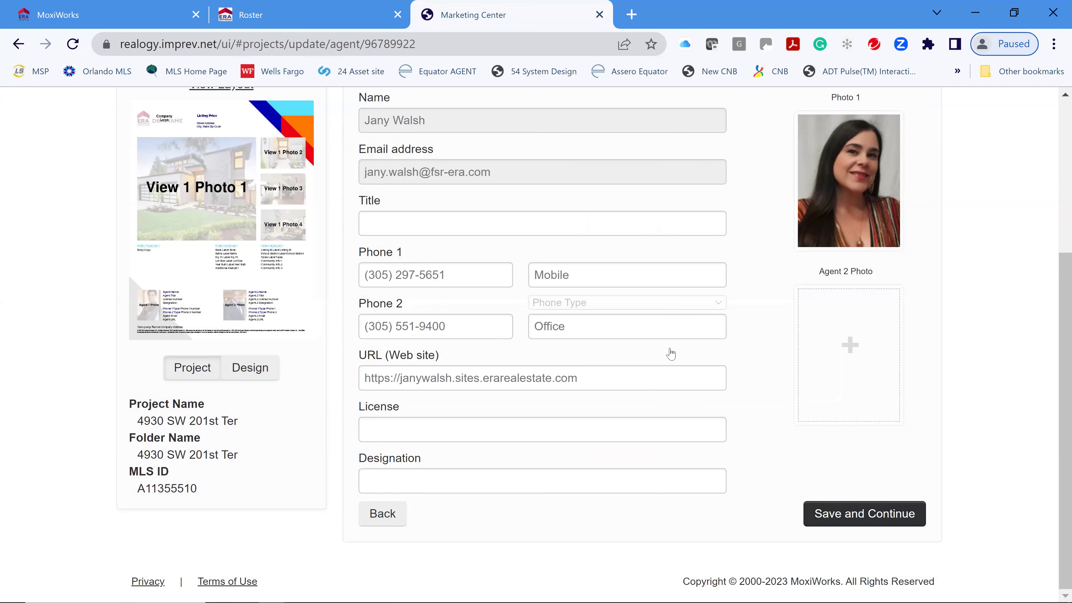
click(861, 514)
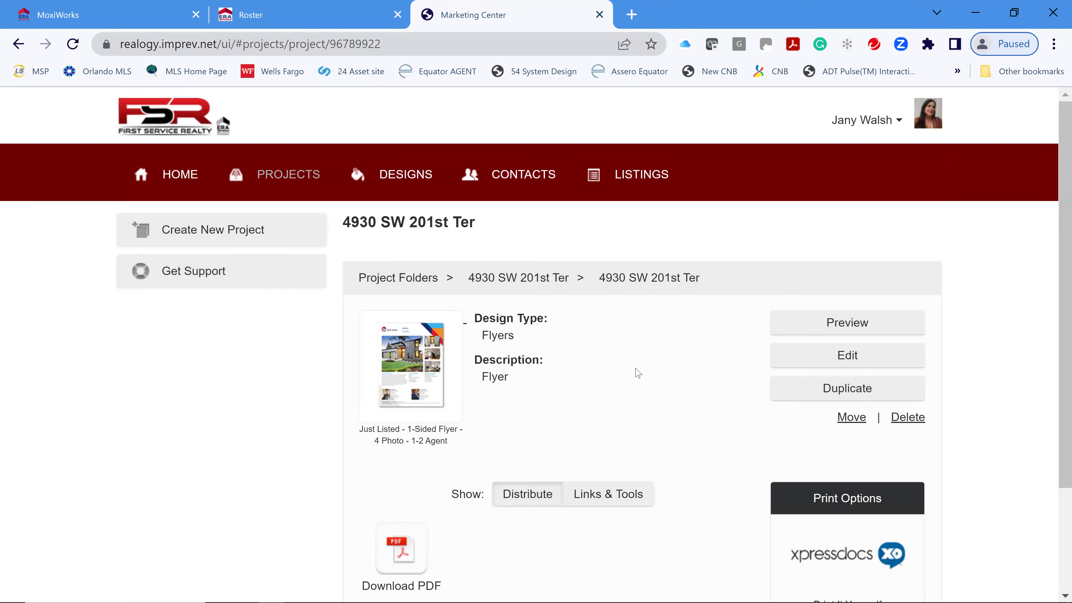
scroll(633, 389, down, 2)
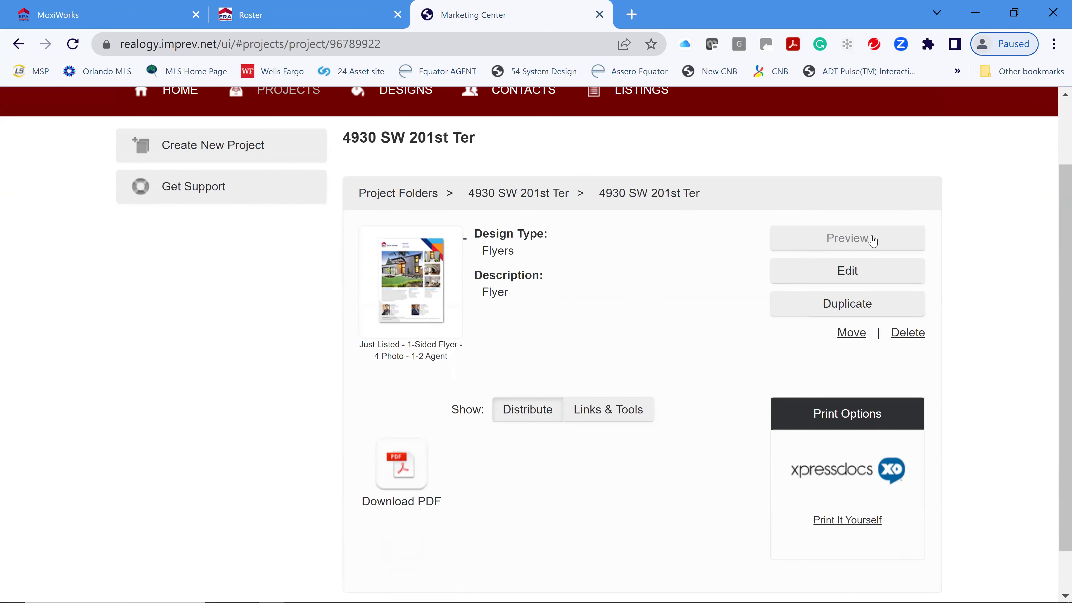
click(857, 241)
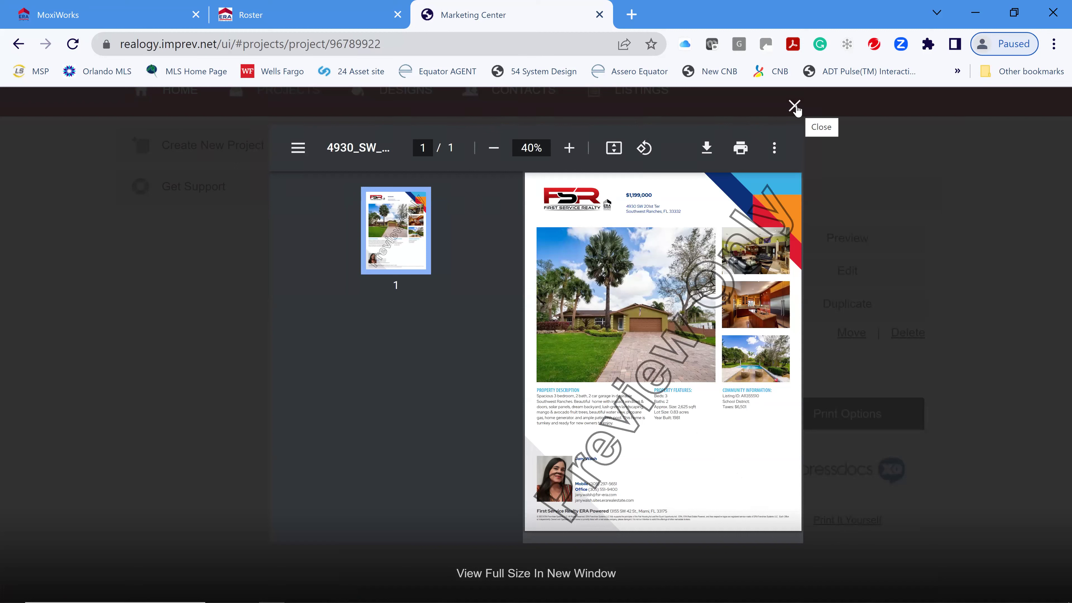
click(812, 370)
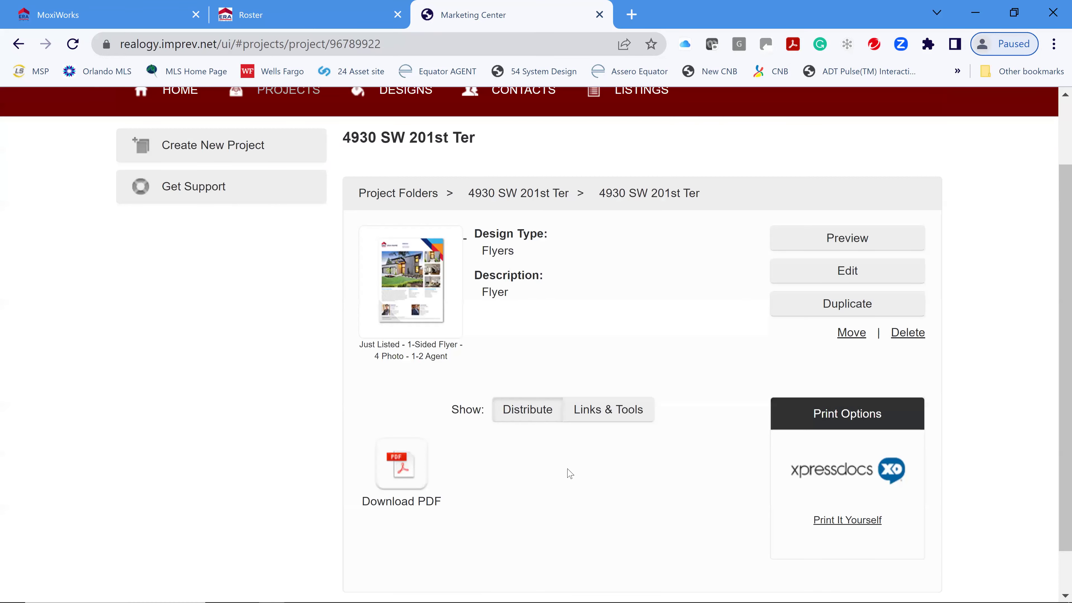
click(404, 468)
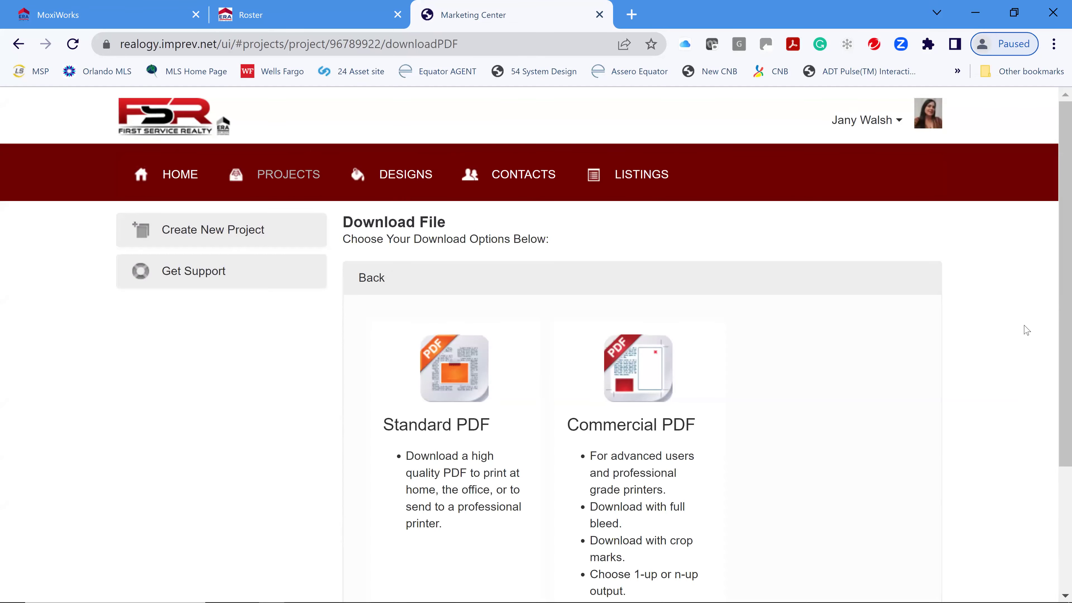
scroll(1025, 332, down, 4)
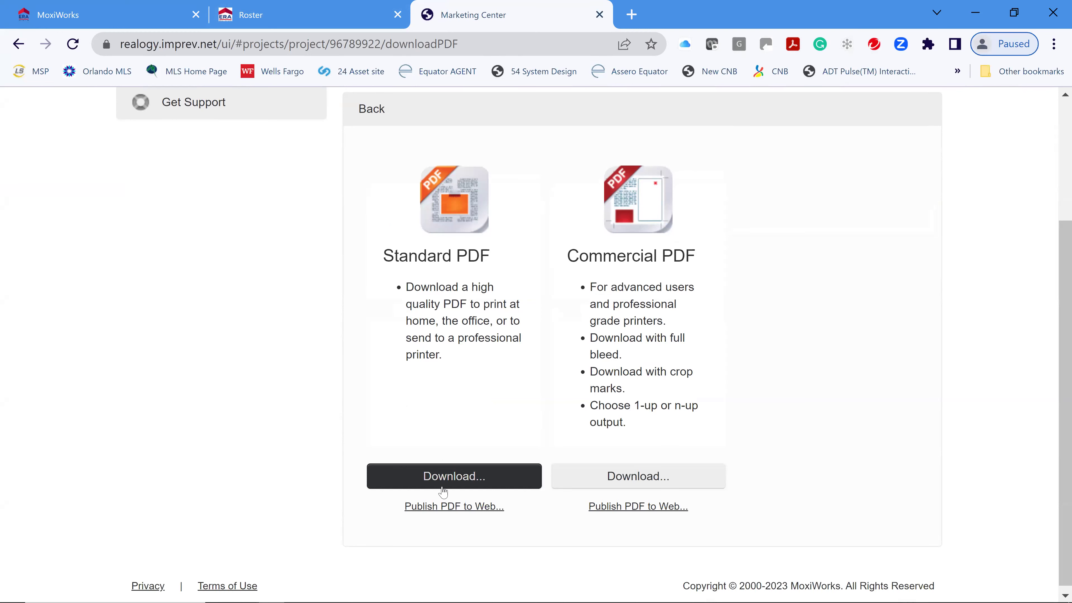
click(459, 479)
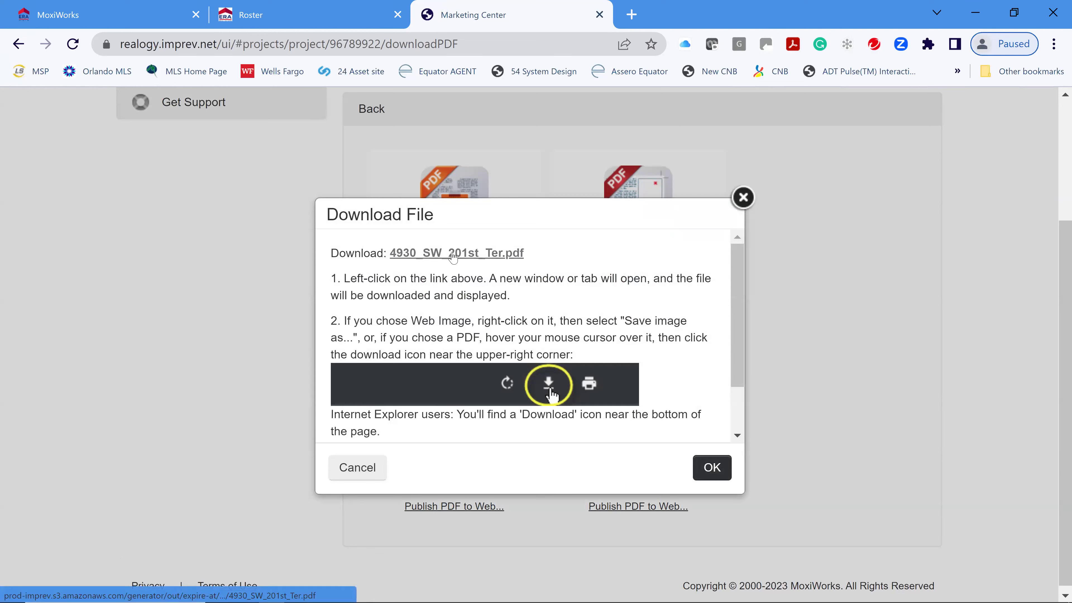
scroll(488, 364, down, 3)
scroll(485, 370, up, 2)
scroll(481, 371, up, 1)
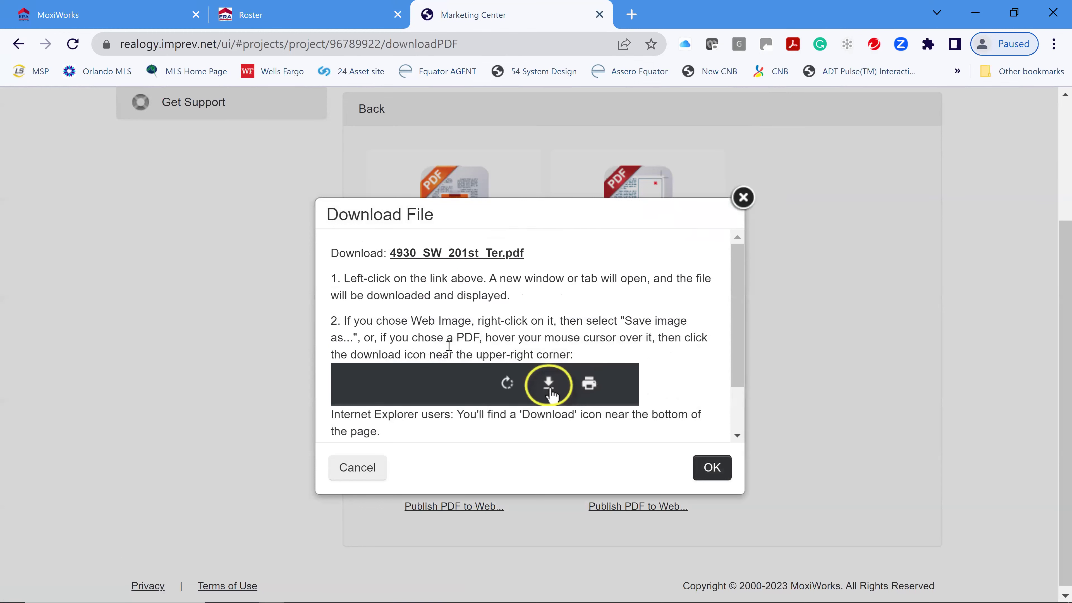
click(456, 254)
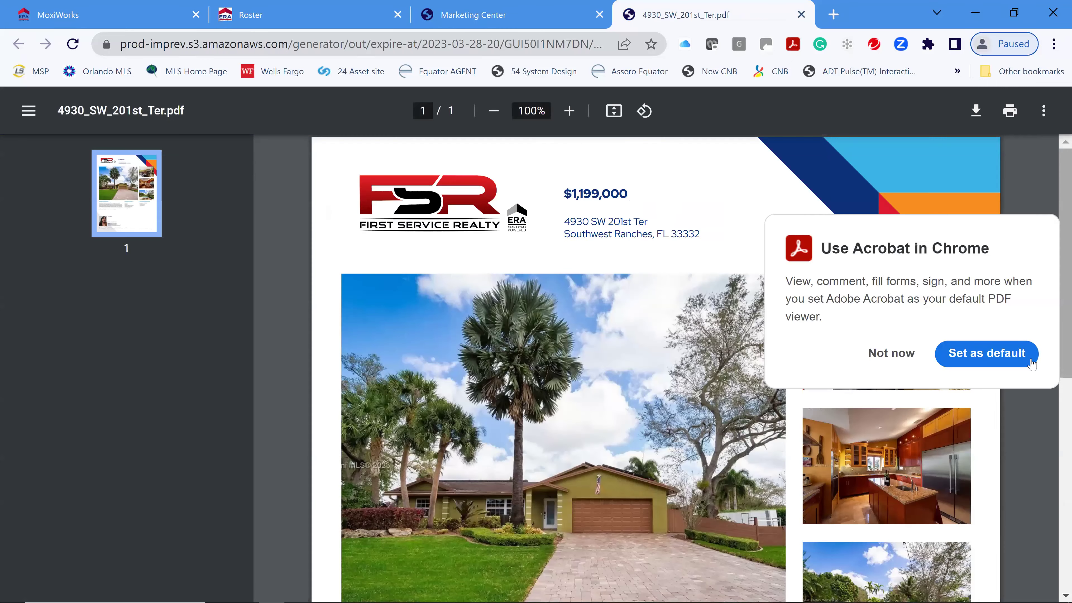
- Dismiss the Acrobat default-viewer prompt and scroll through the flyer PDF
click(892, 353)
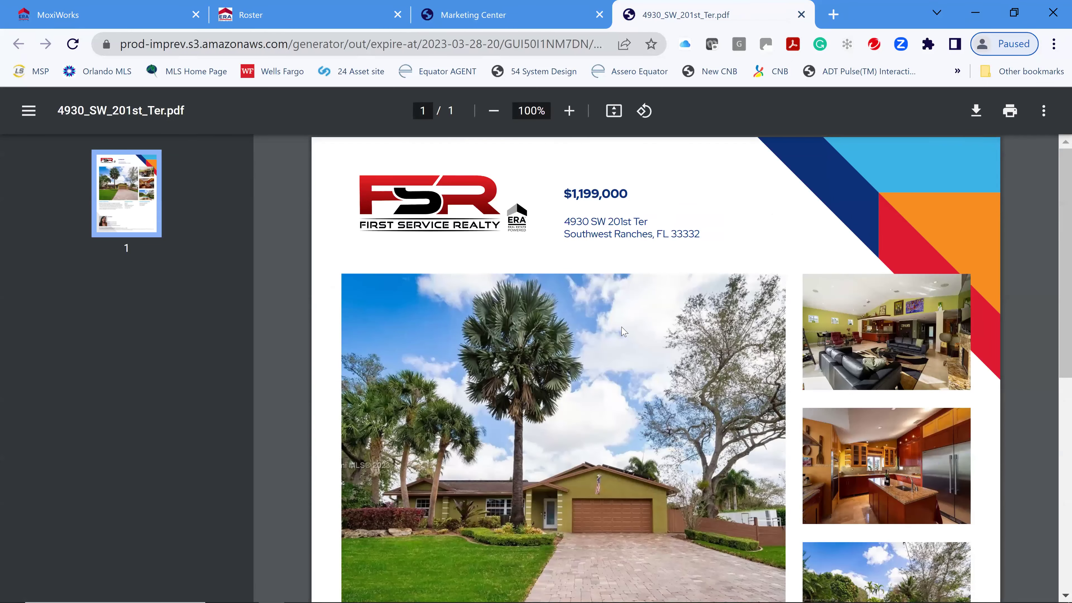
scroll(883, 335, down, 4)
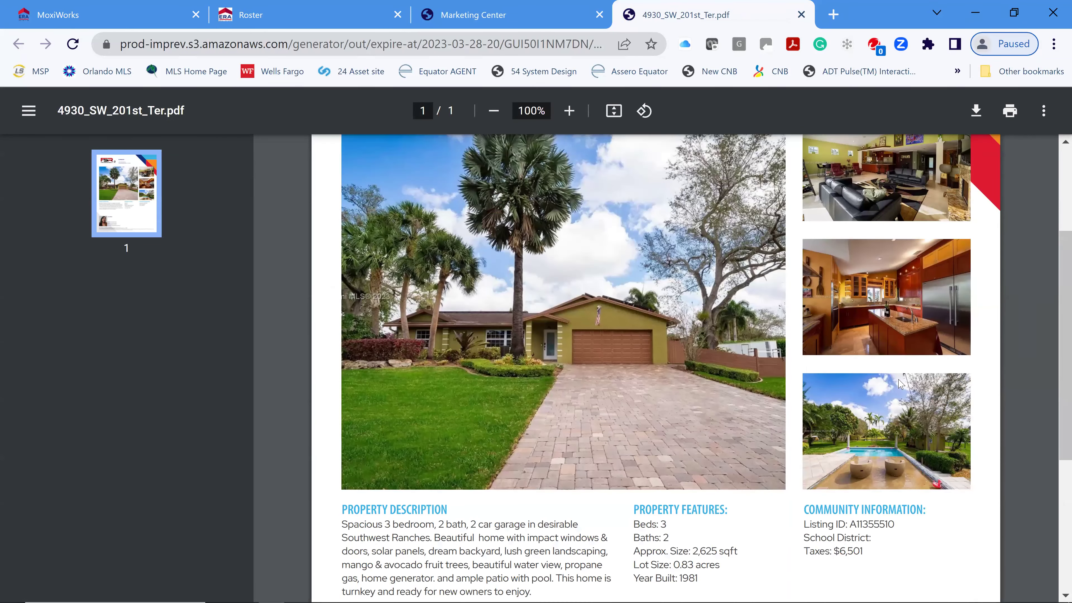
scroll(938, 460, down, 4)
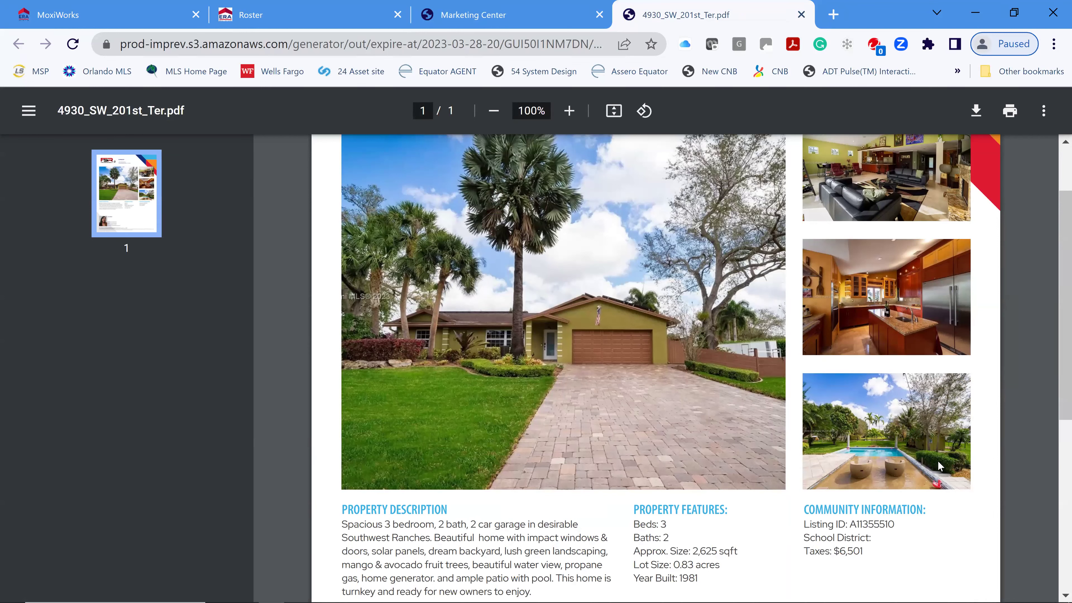
scroll(567, 295, down, 2)
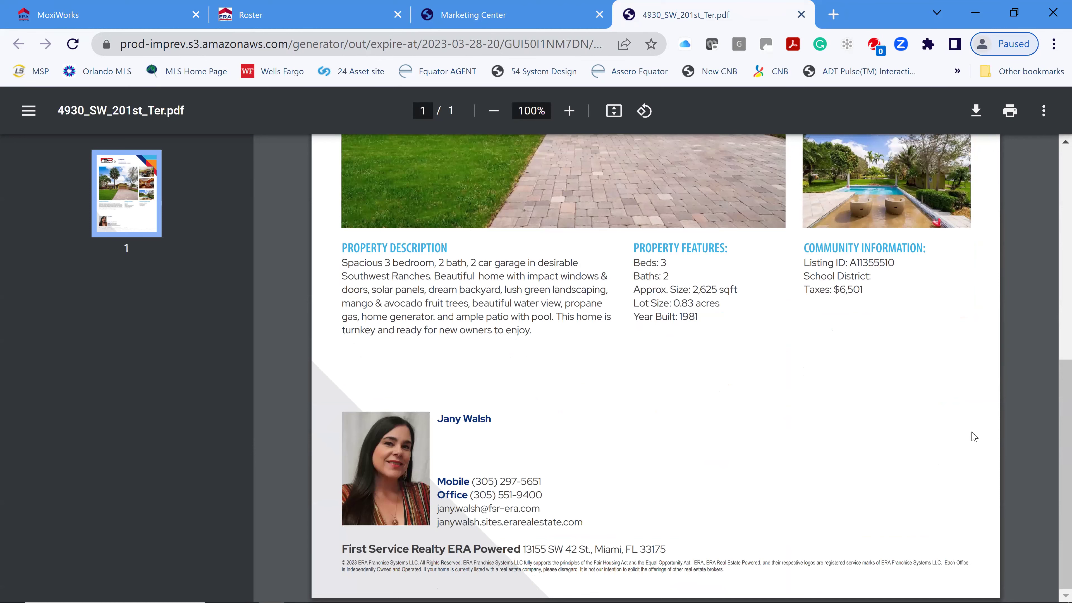
scroll(907, 430, up, 6)
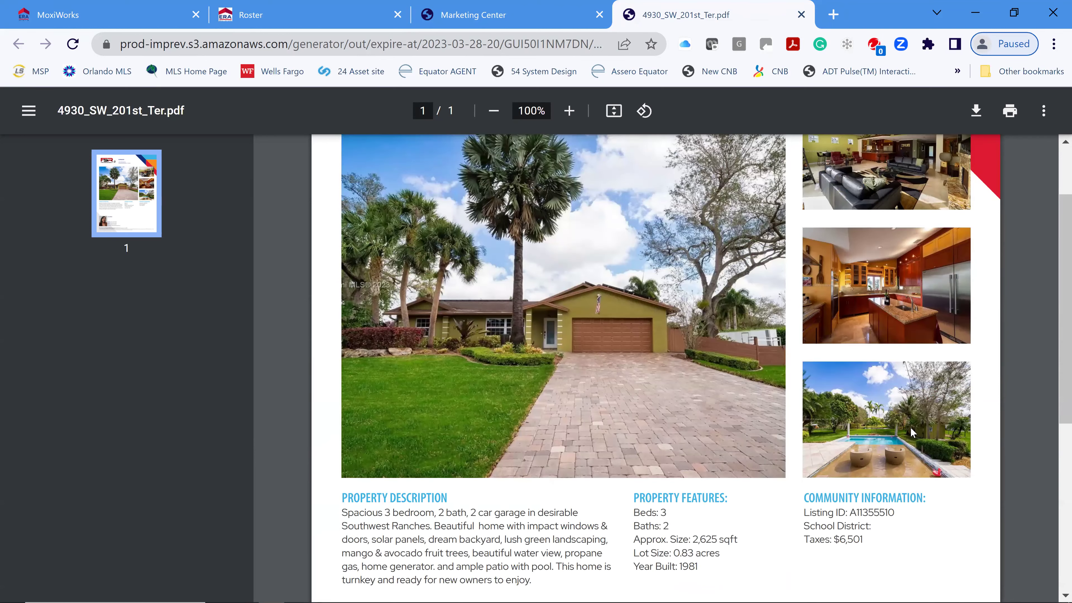
scroll(910, 431, up, 4)
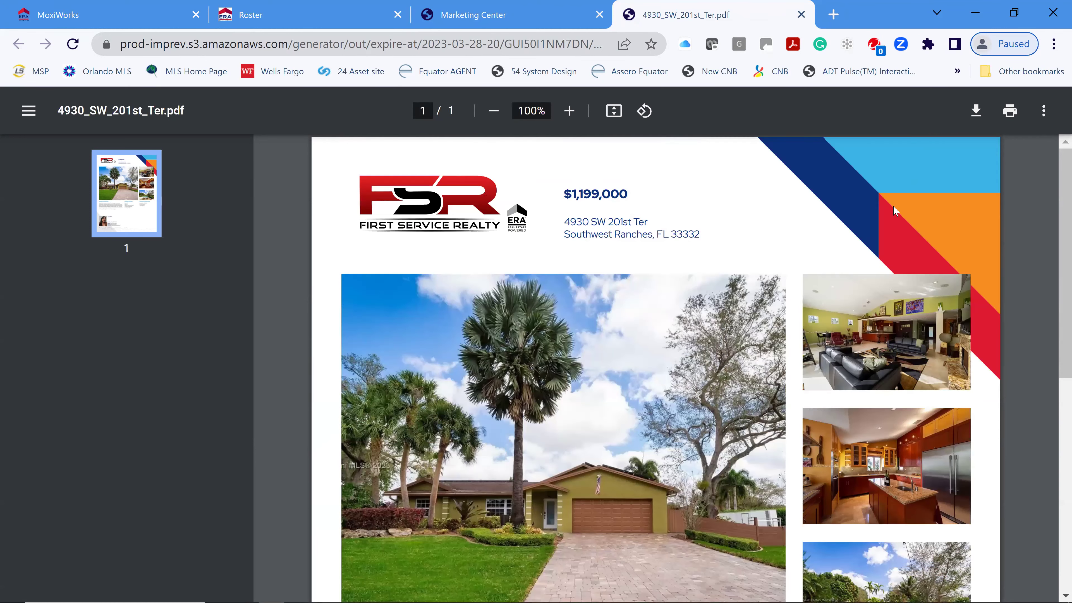
click(973, 113)
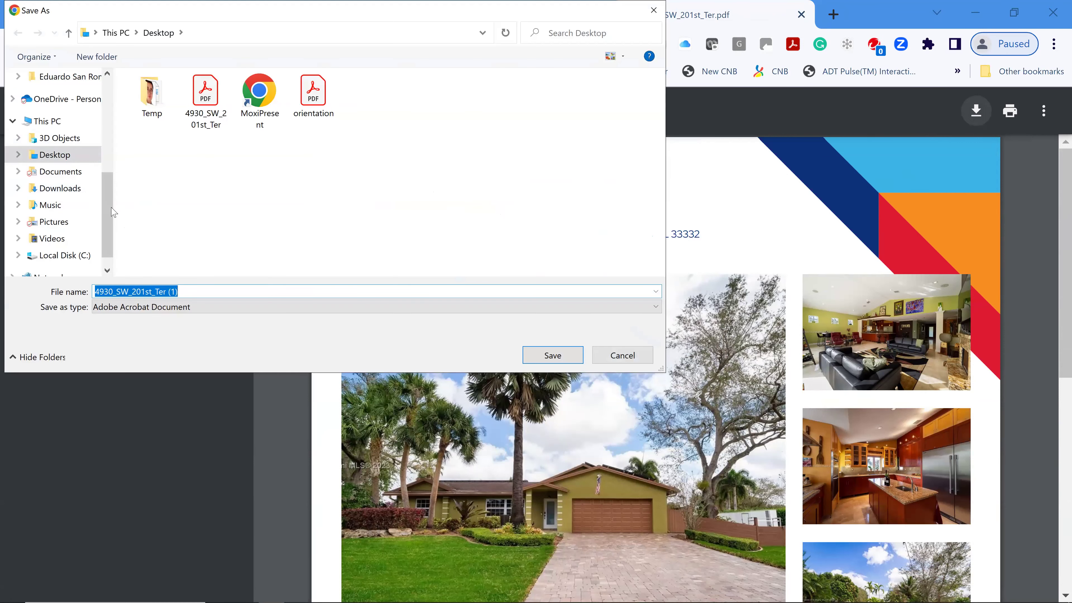
click(63, 105)
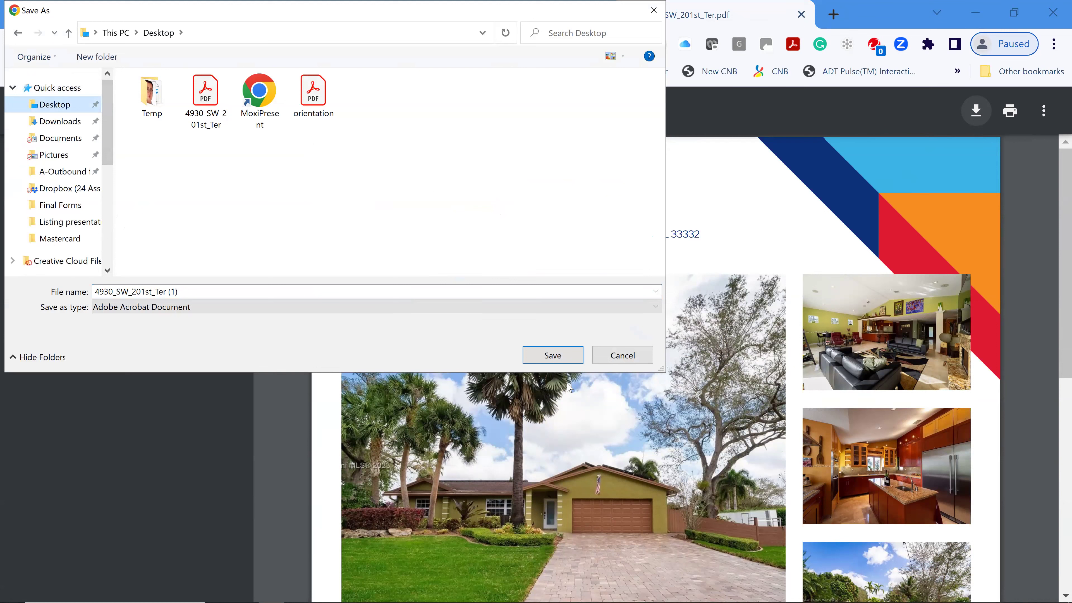
click(569, 360)
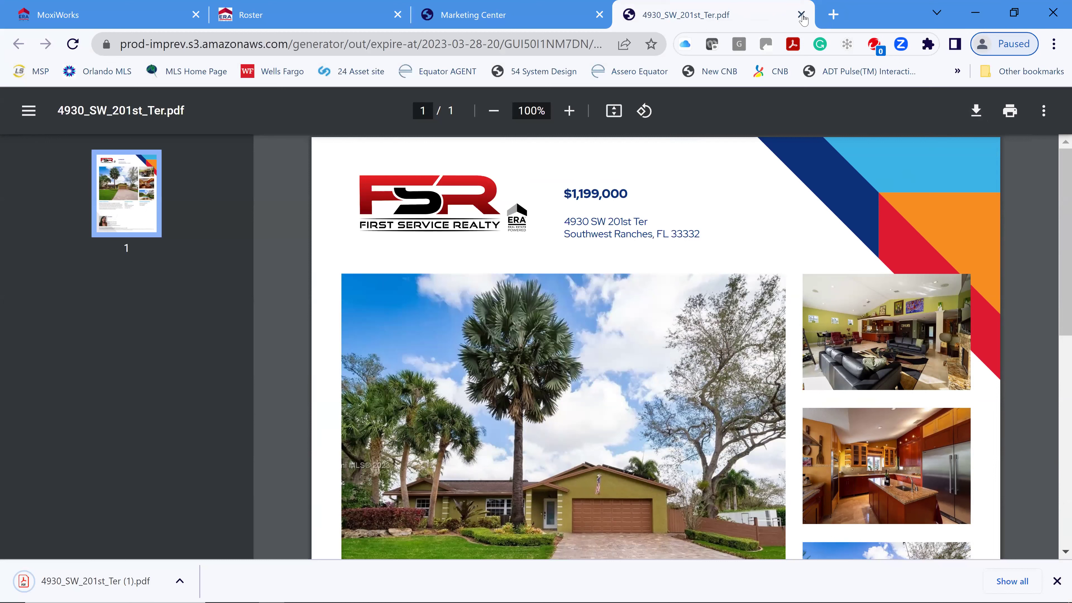
click(801, 15)
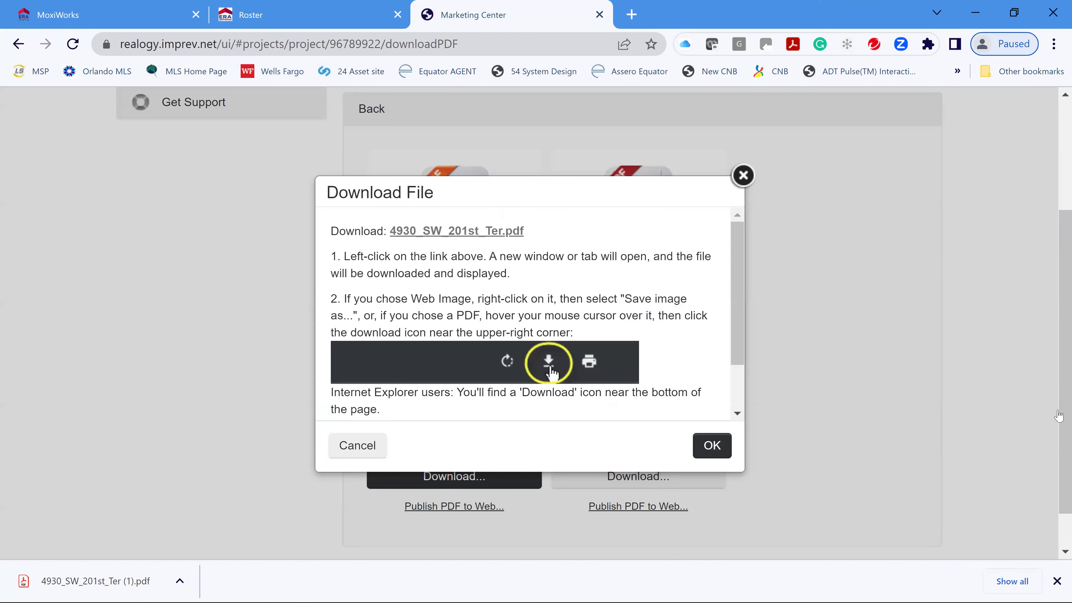
- Close the Download File dialog, return to the project page, then back to the projects list
click(412, 109)
scroll(260, 228, up, 2)
scroll(260, 228, up, 2)
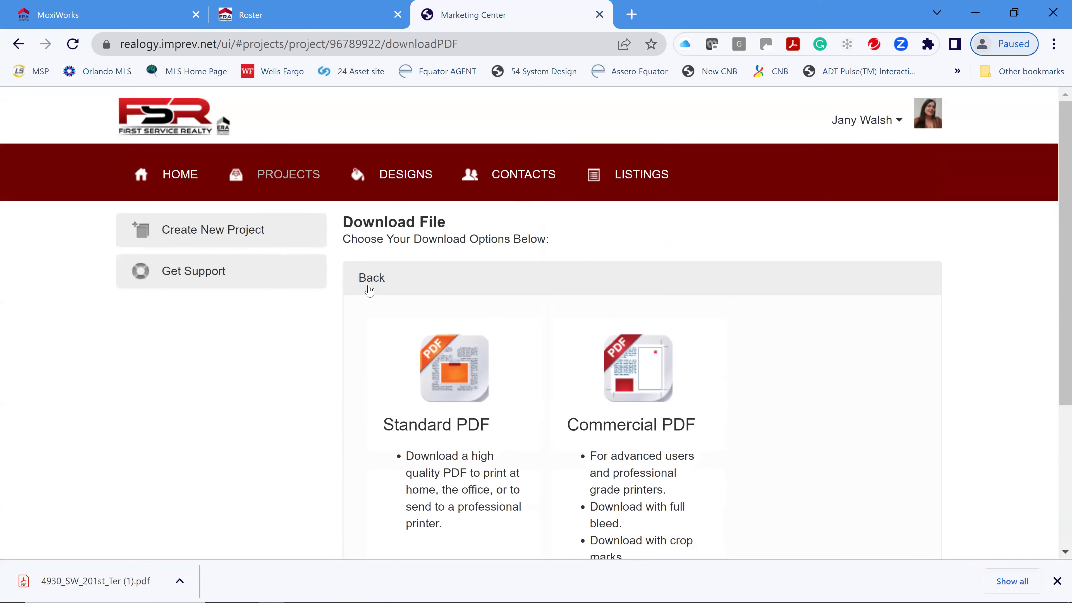
click(366, 279)
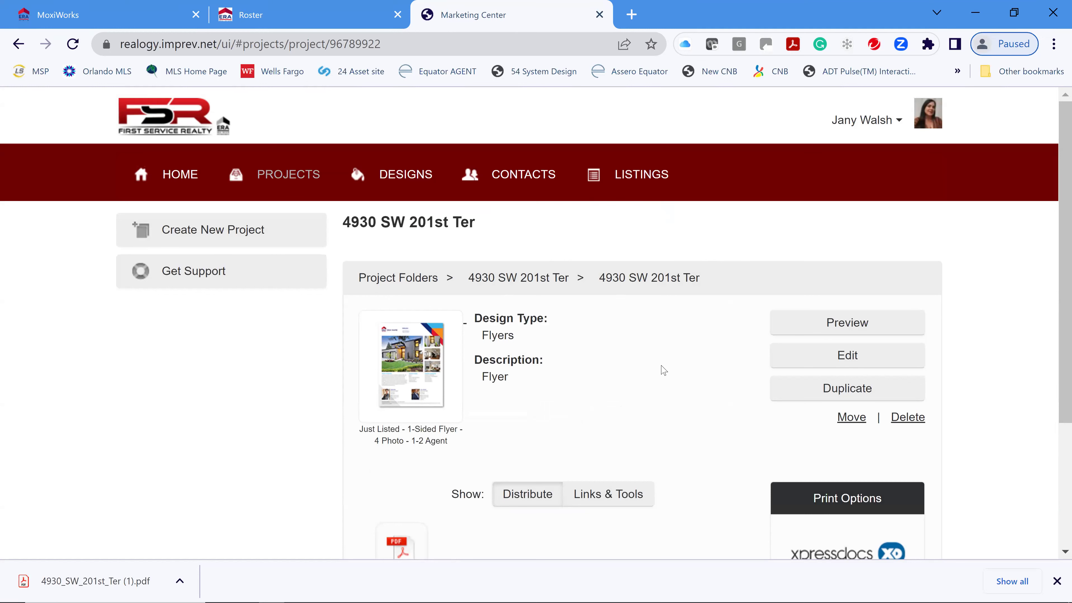
scroll(537, 363, down, 1)
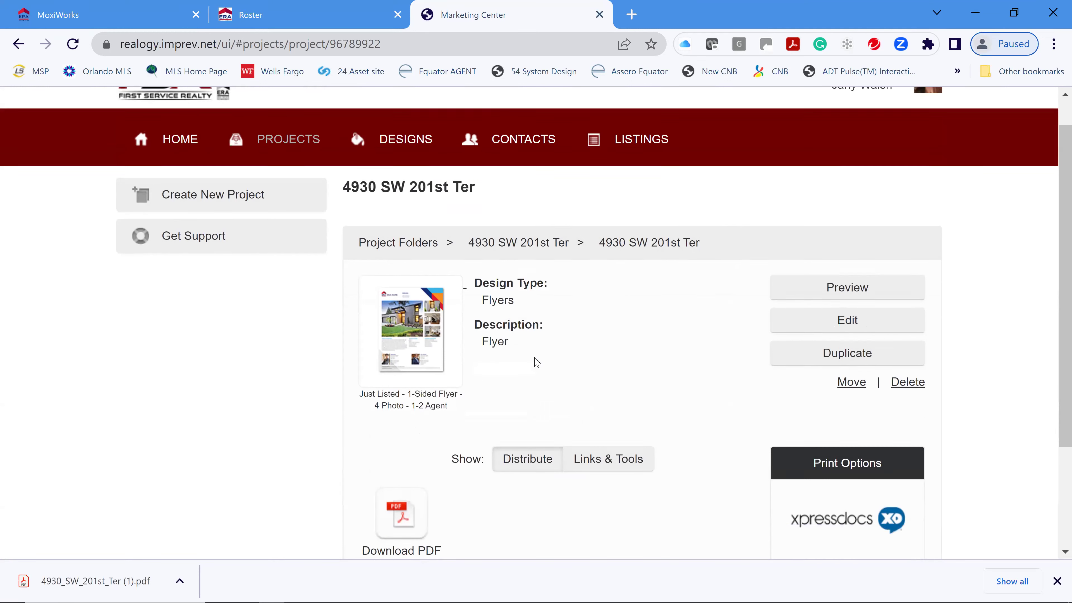
scroll(537, 363, down, 1)
scroll(327, 176, up, 1)
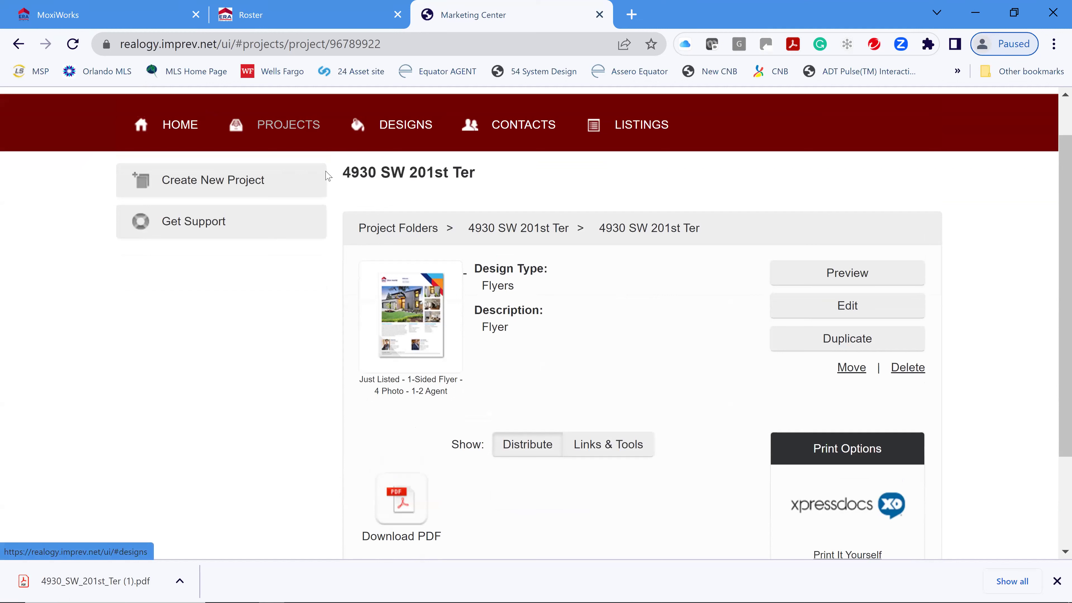
key(alt+Left)
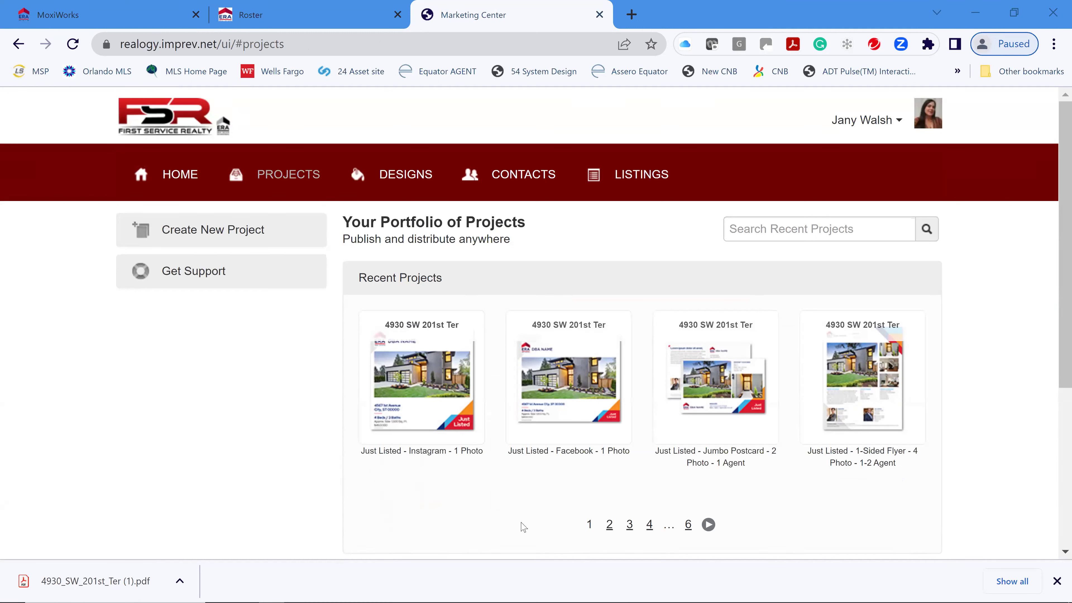
- Open the property's folder and the Just Listed Jumbo Postcard project, then preview its design
scroll(528, 492, down, 4)
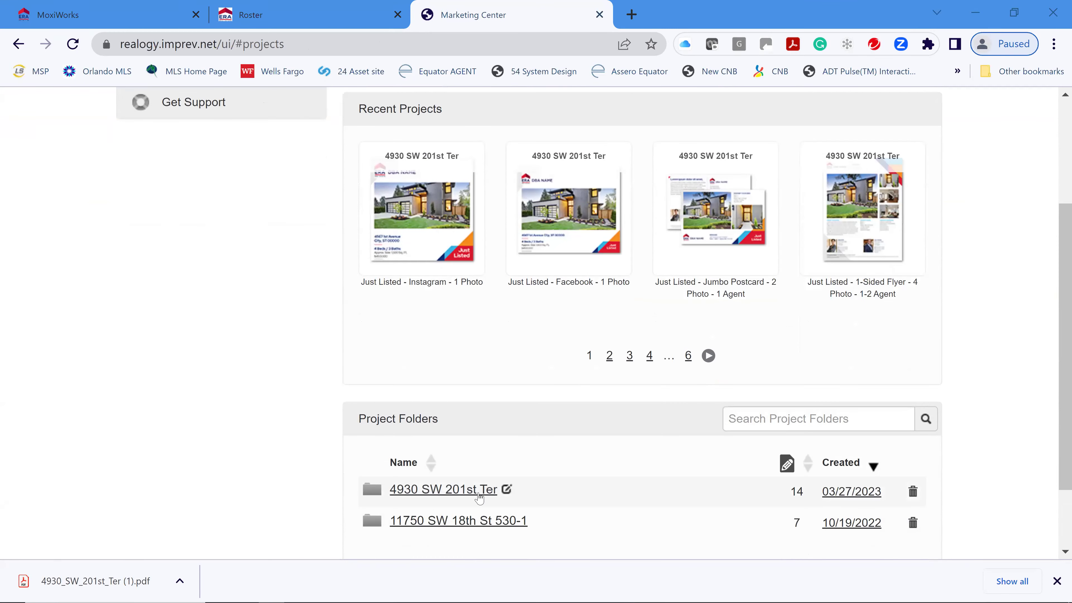
click(436, 490)
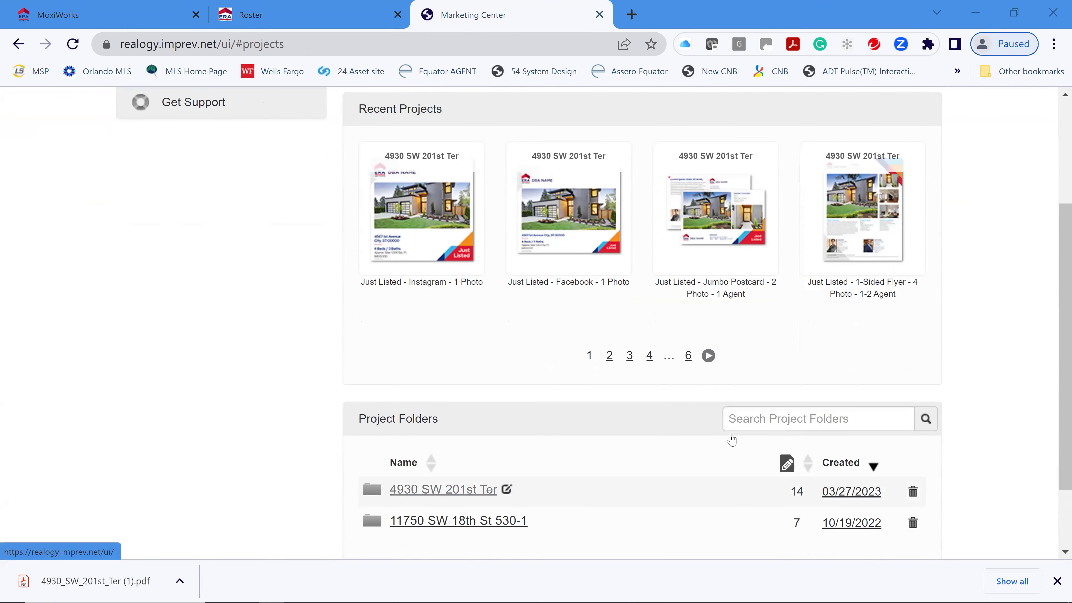
scroll(943, 417, down, 2)
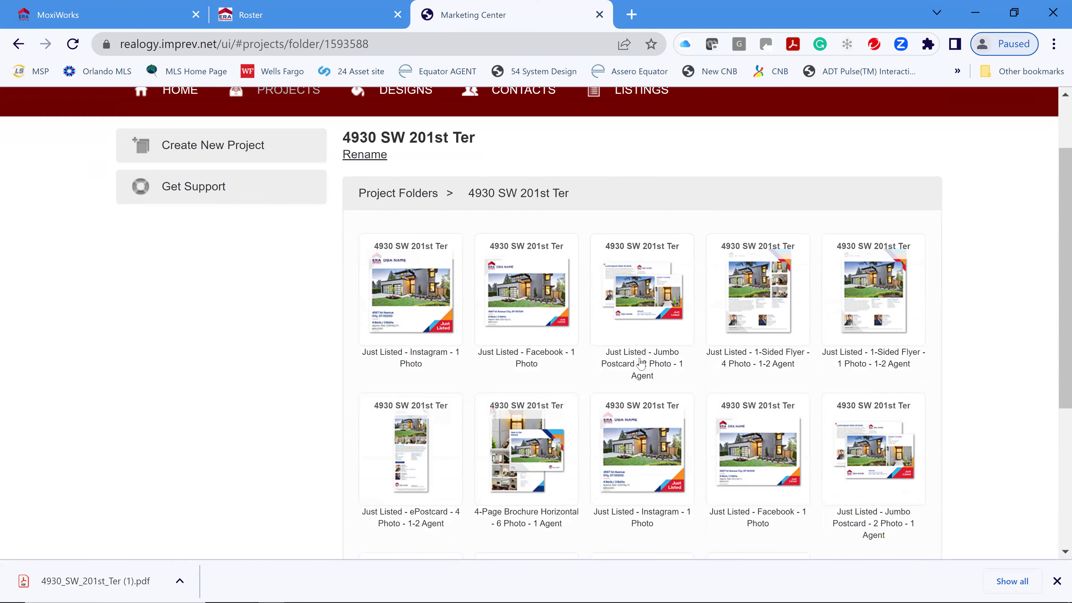
mouse_move(636, 338)
mouse_move(635, 276)
click(650, 291)
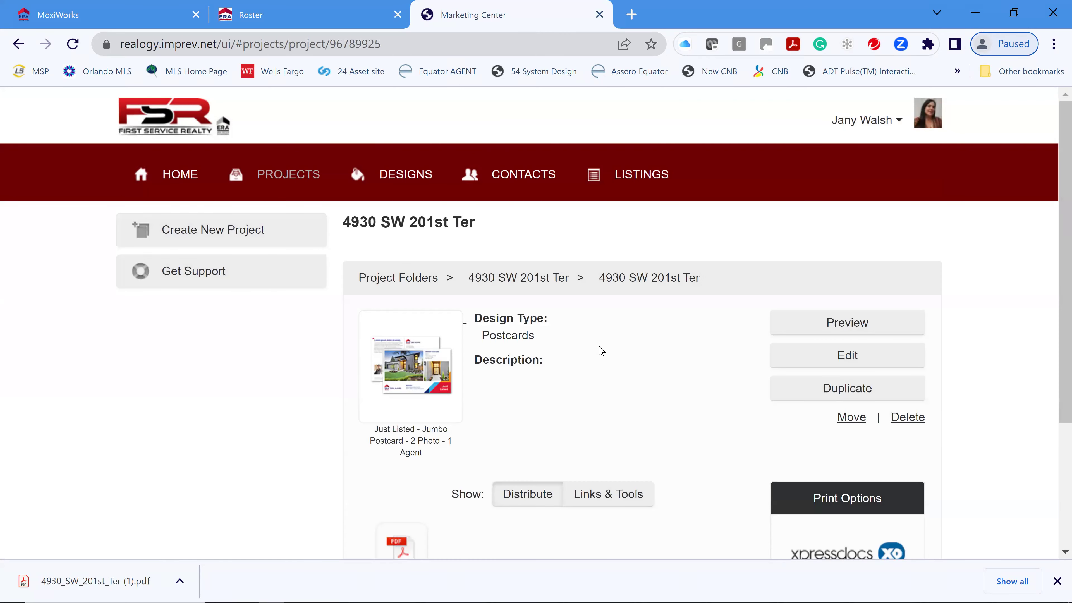
click(849, 324)
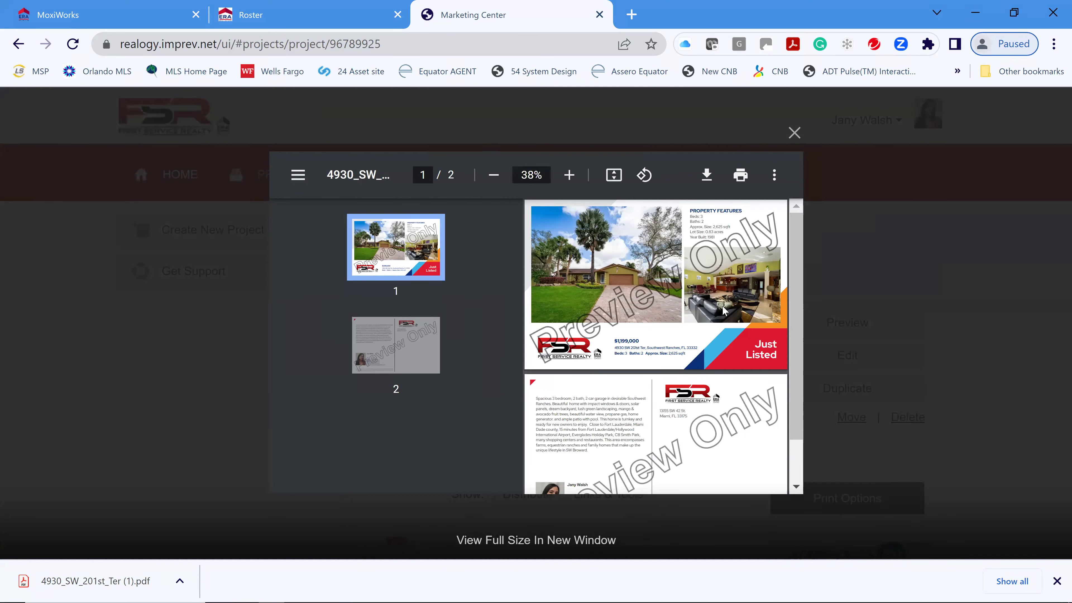
- Close the postcard preview and open the project for editing at Project Info
click(793, 134)
click(849, 356)
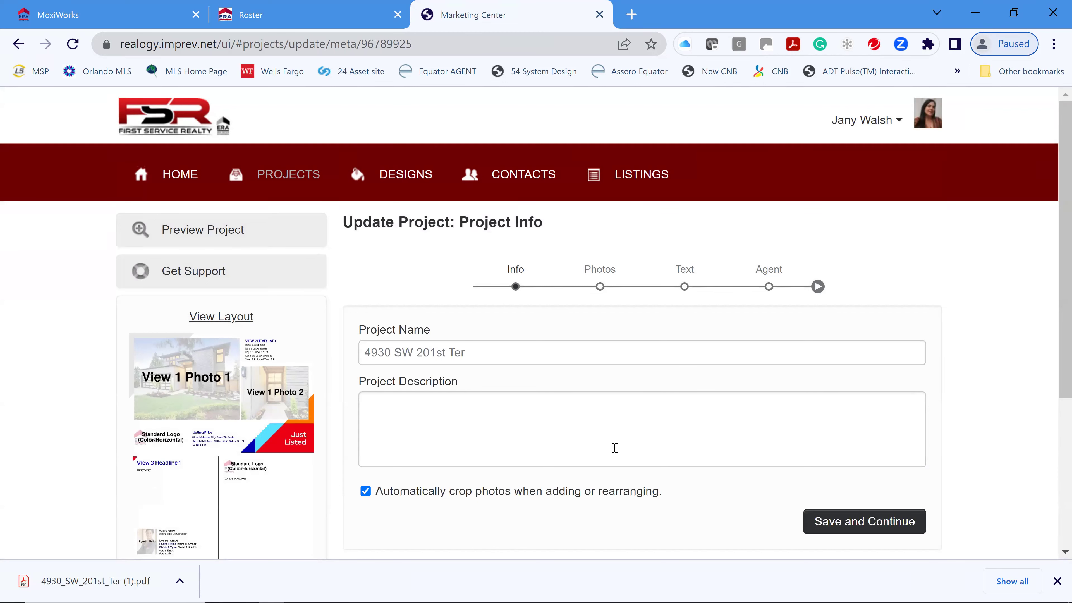
- Swap the postcard's Photo 2 for the backyard pool shot from Project Photos and save
scroll(696, 455, down, 2)
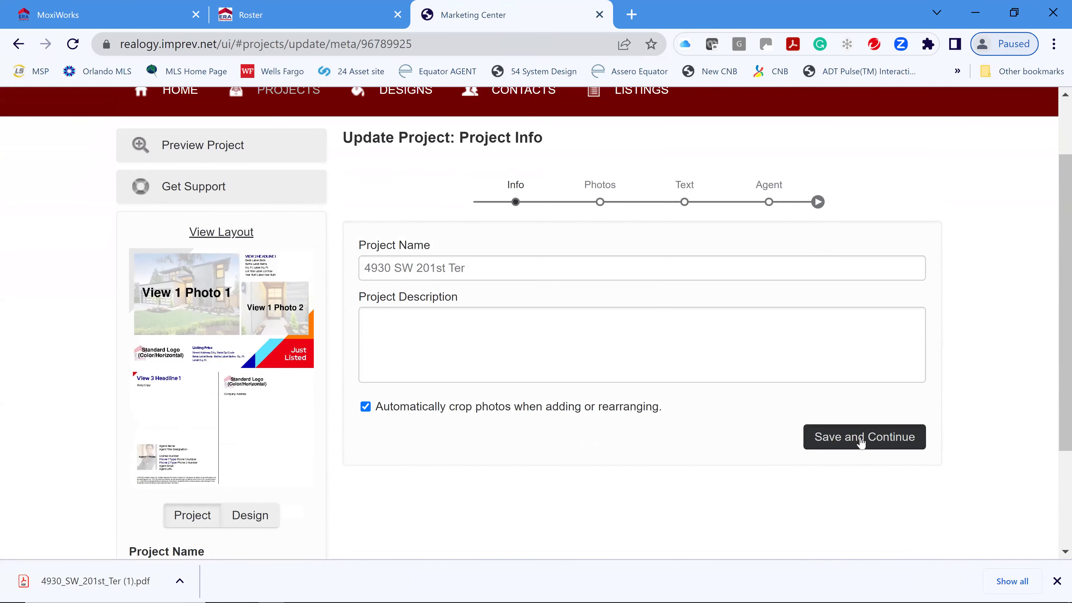
click(861, 443)
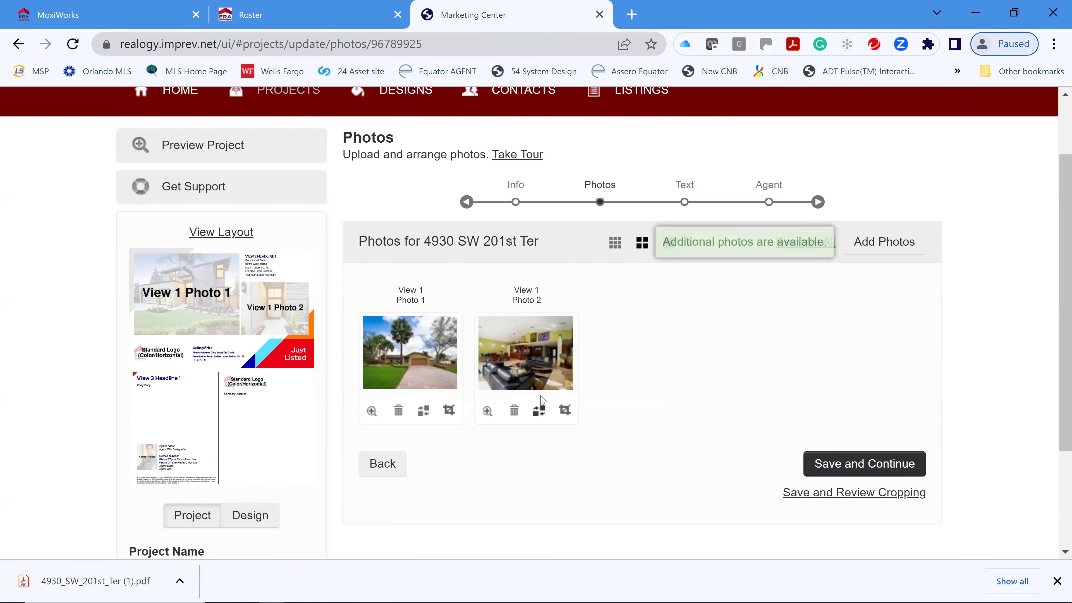
click(540, 412)
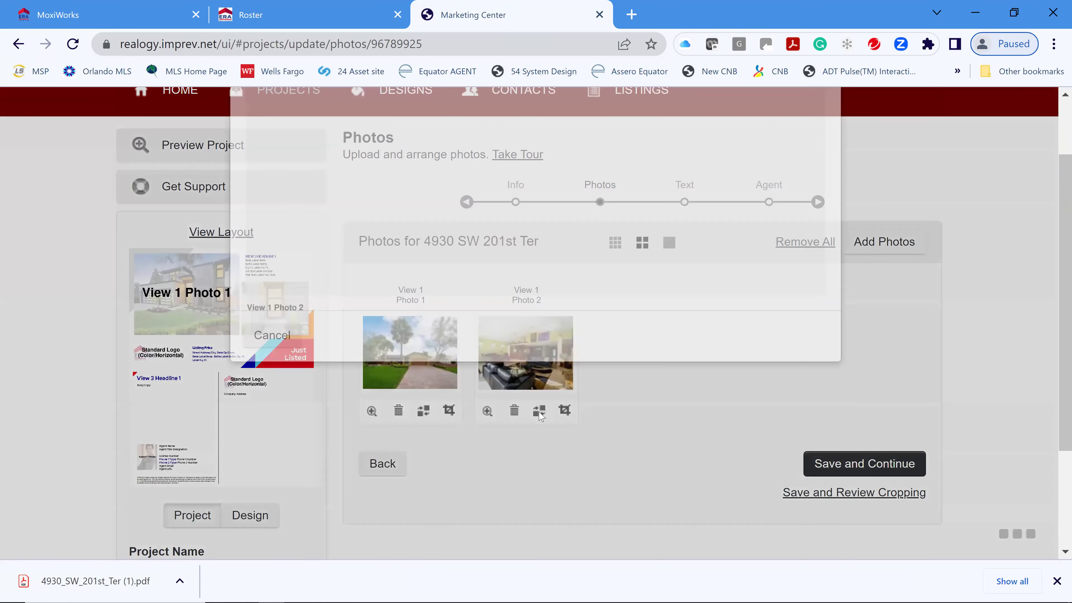
click(523, 279)
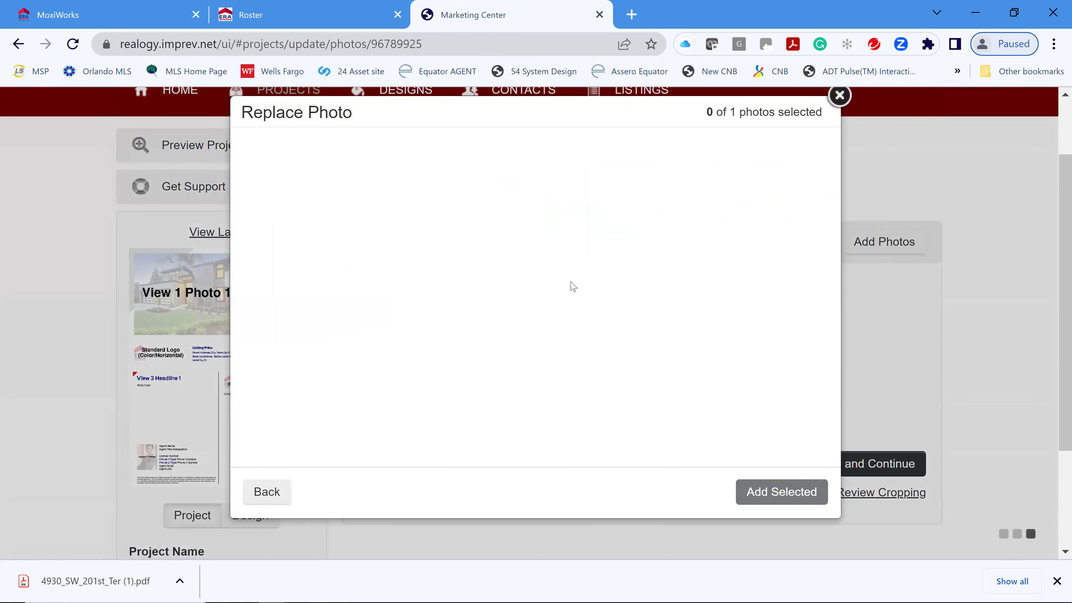
scroll(455, 352, down, 10)
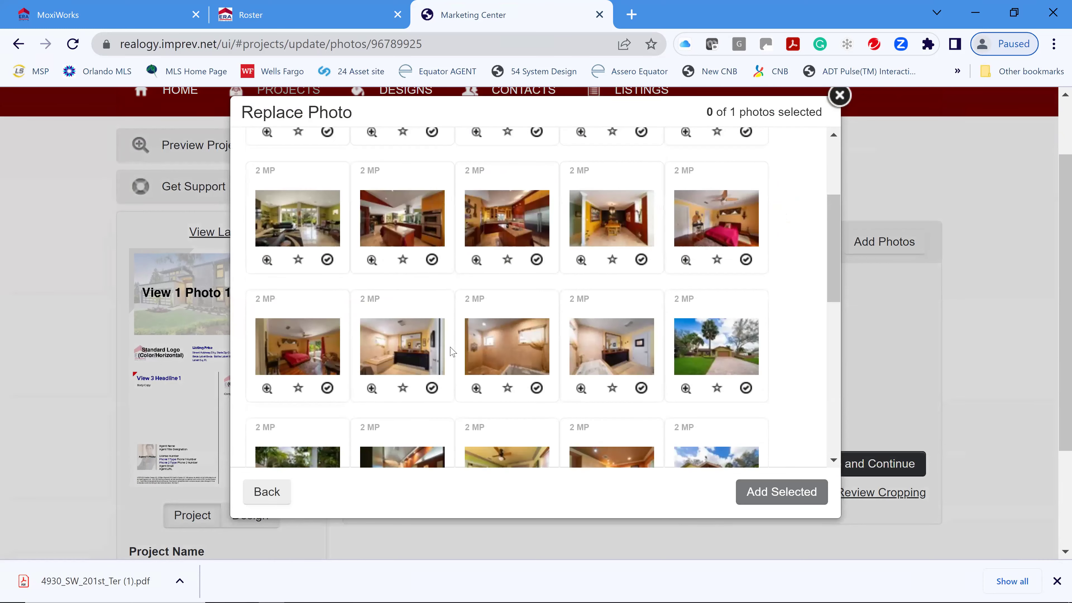
scroll(409, 363, down, 3)
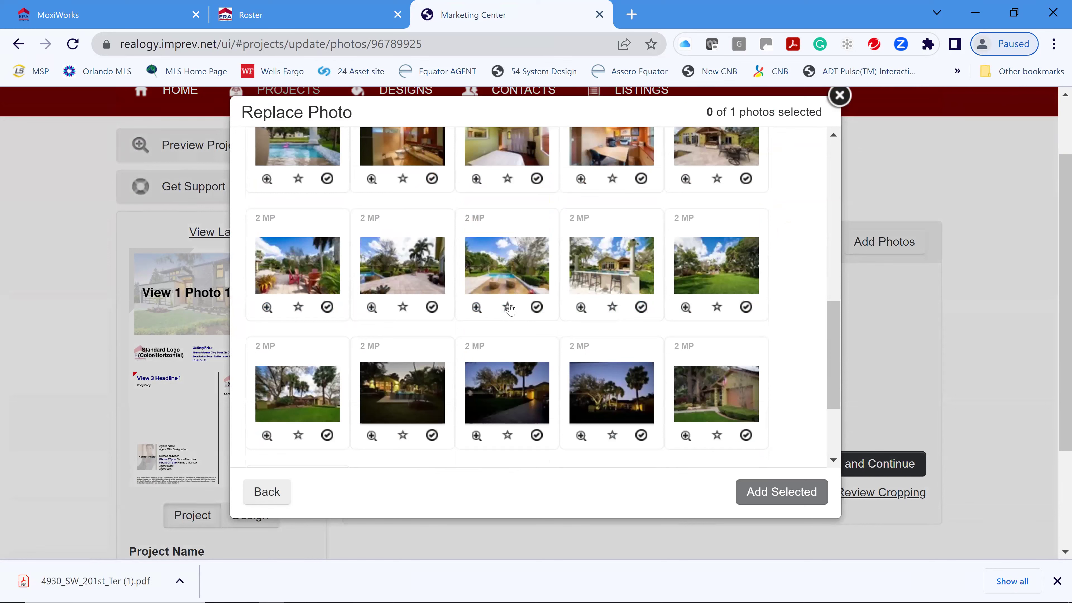
click(537, 308)
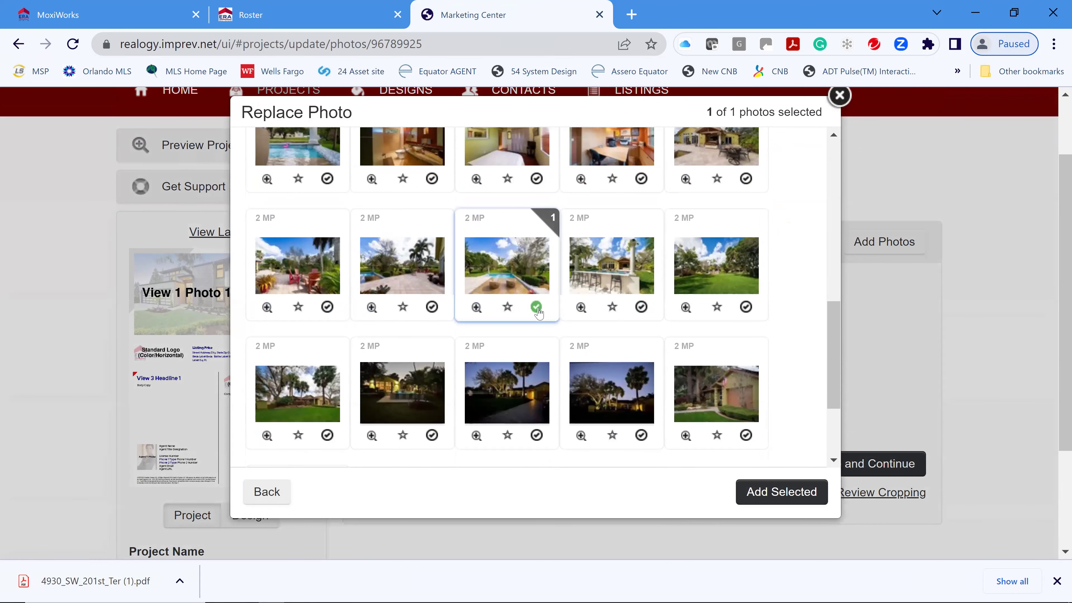
click(782, 491)
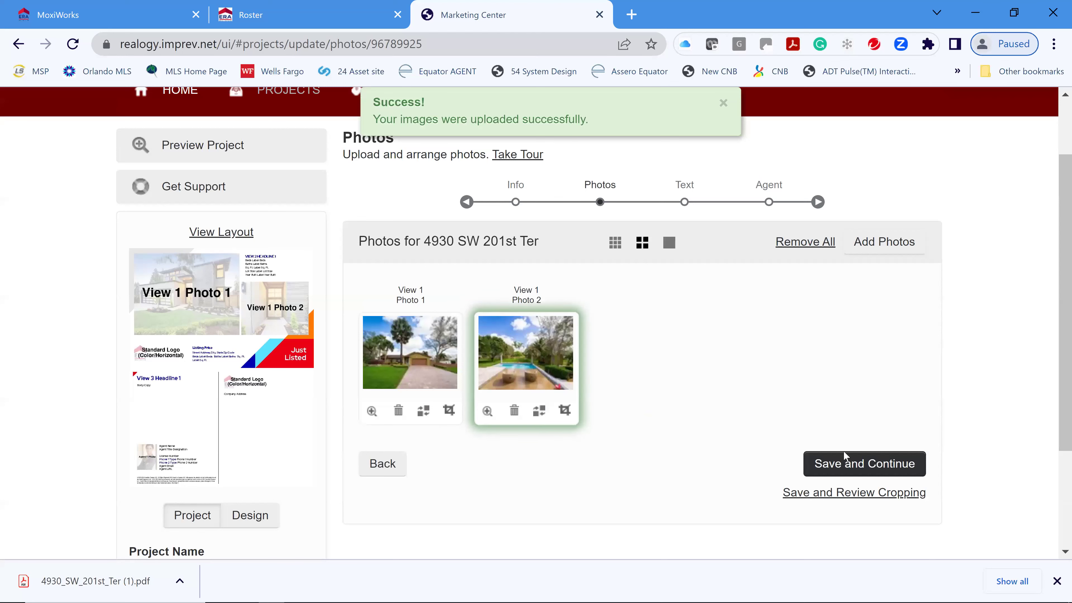
click(862, 464)
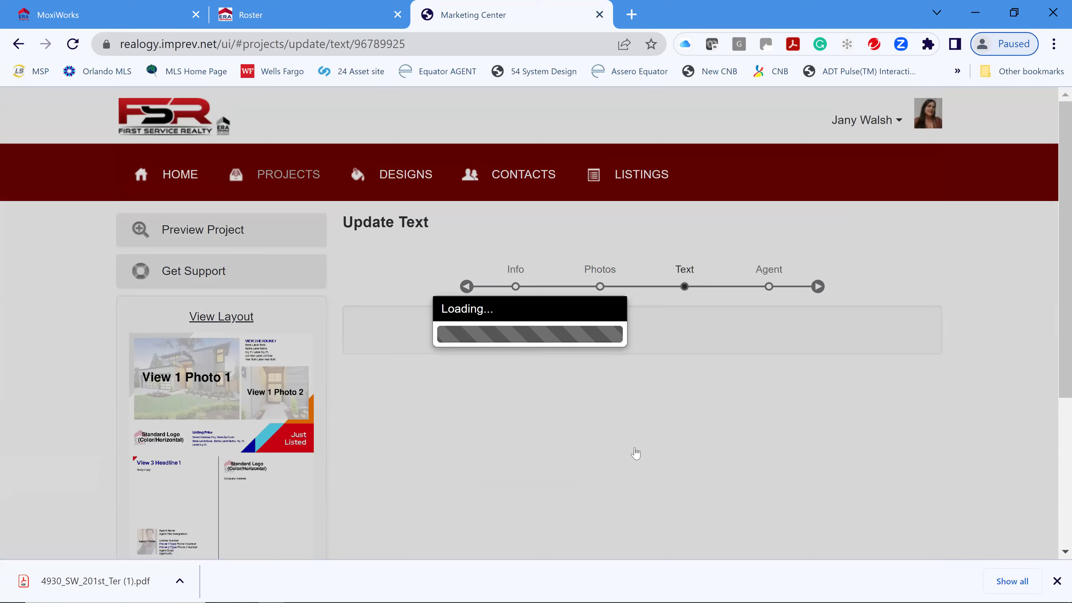
- Review the Update Text fields and select the Fort Lauderdale location sentences in Body Copy
scroll(802, 424, down, 2)
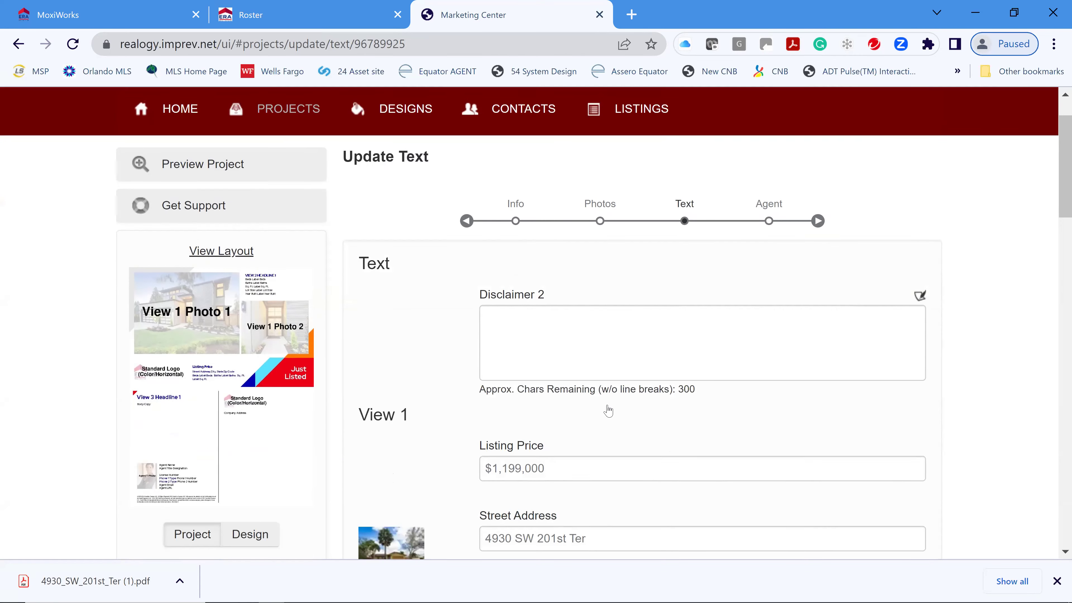
scroll(607, 409, down, 5)
scroll(696, 330, down, 2)
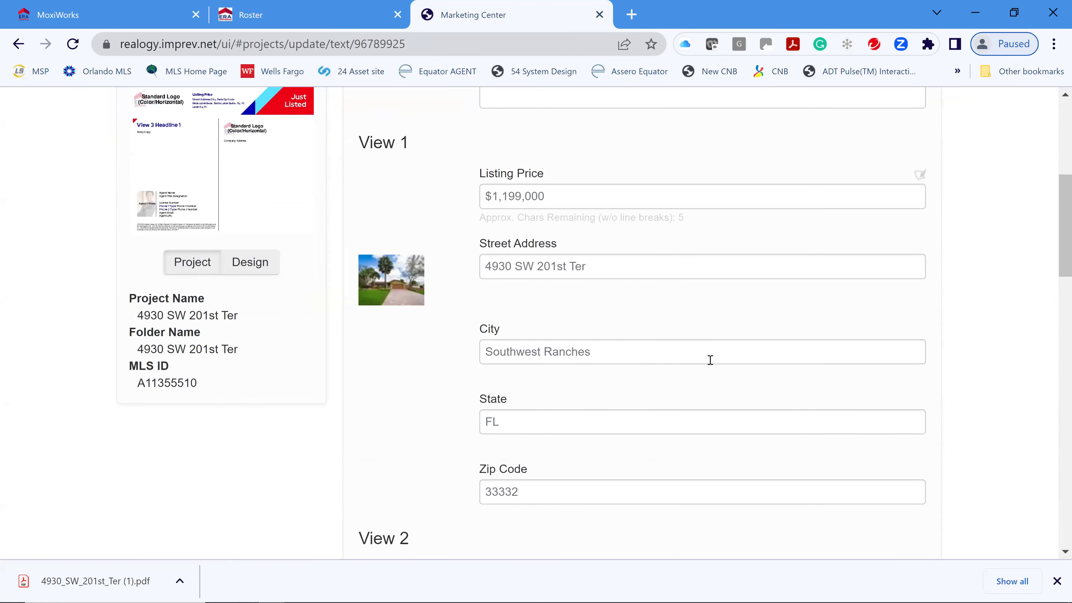
scroll(706, 380, down, 4)
scroll(713, 364, down, 2)
scroll(718, 372, down, 10)
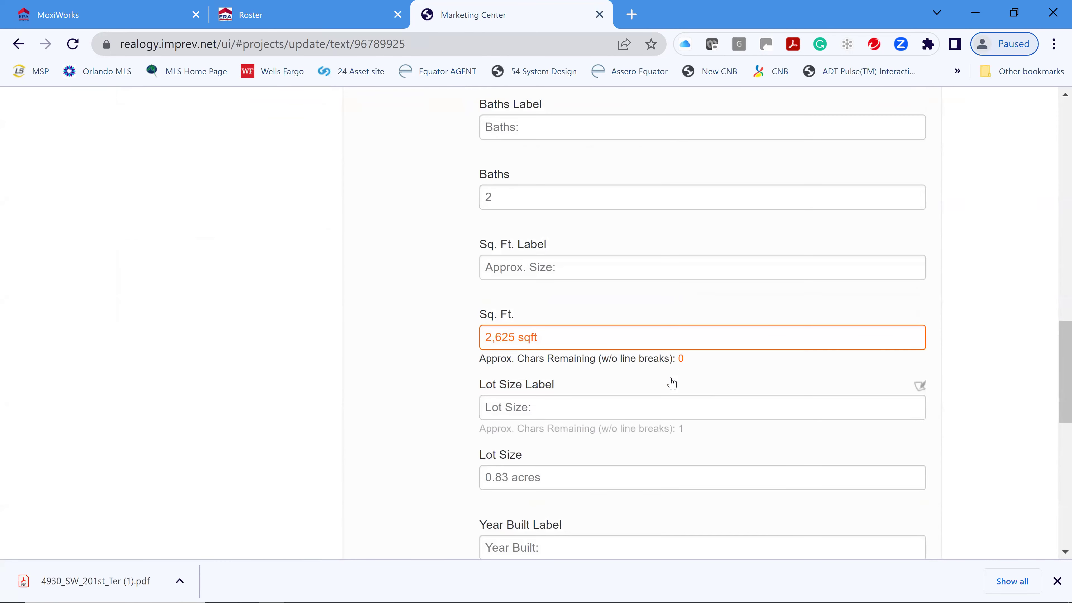
scroll(735, 386, down, 3)
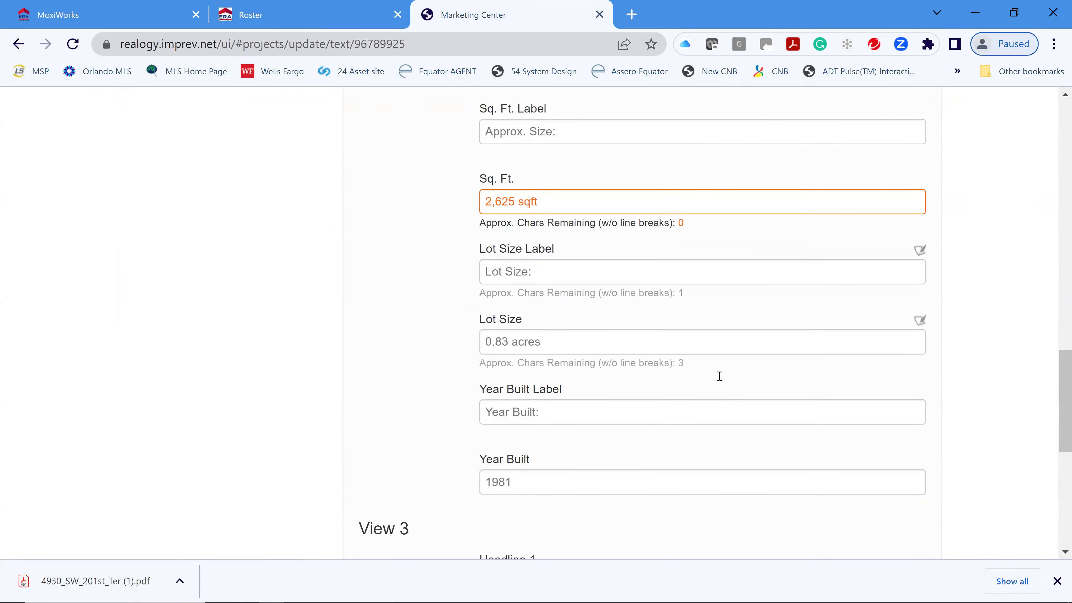
scroll(719, 377, down, 1)
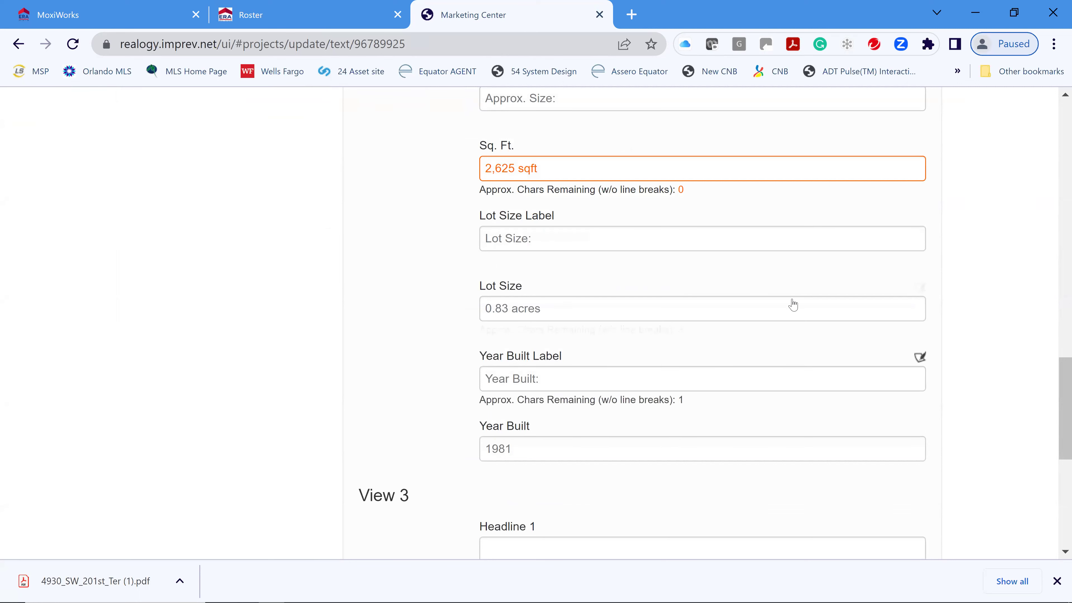
scroll(785, 325, down, 2)
scroll(671, 326, down, 6)
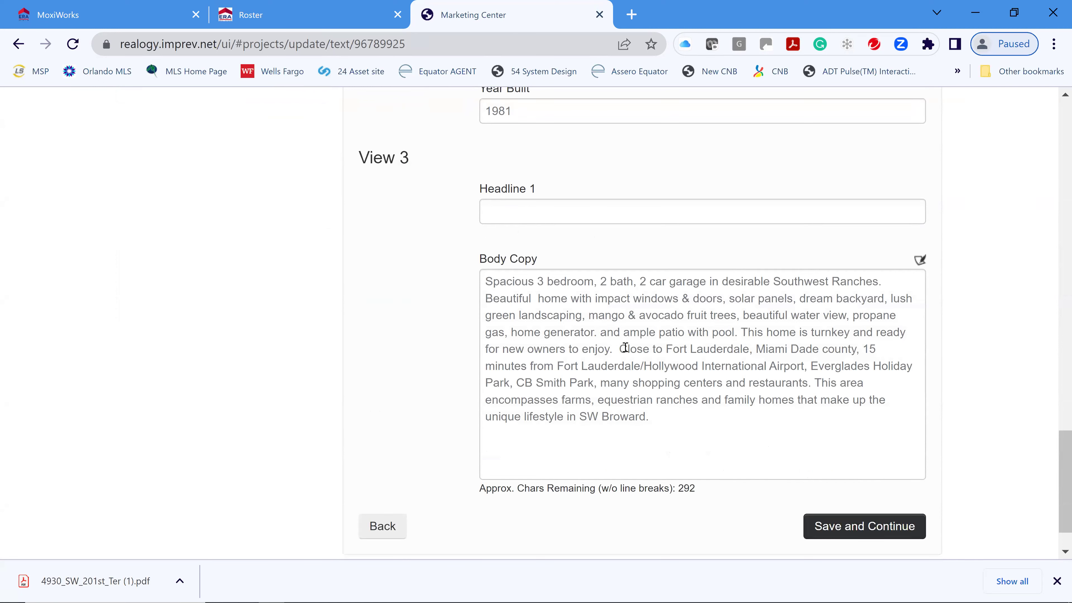
drag(619, 348, 698, 423)
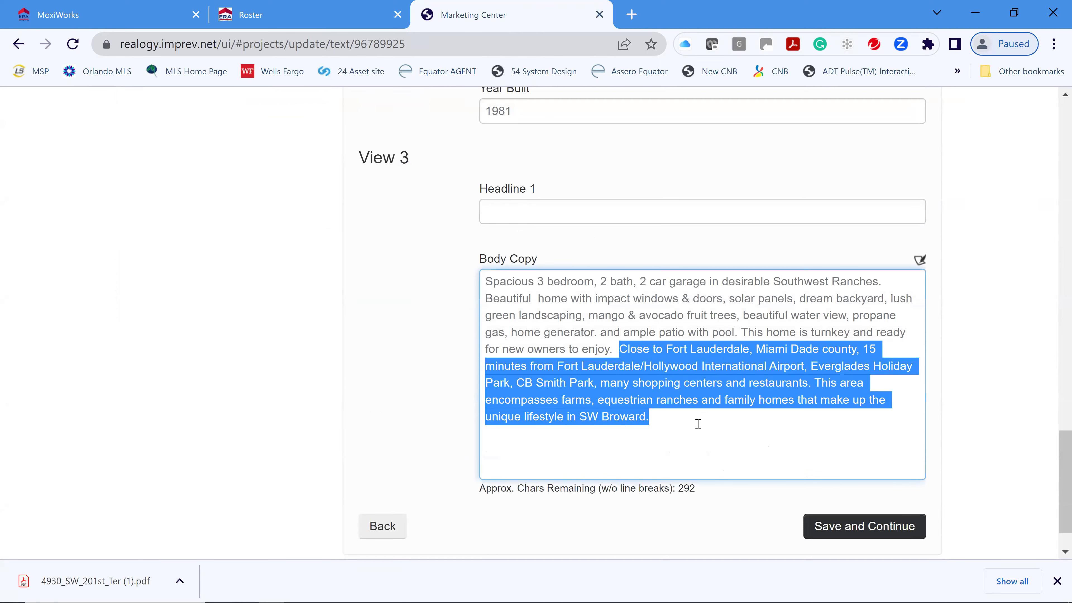
- Delete the selected Fort Lauderdale sentences so Body Copy ends at 'new owners to enjoy'
key(Delete)
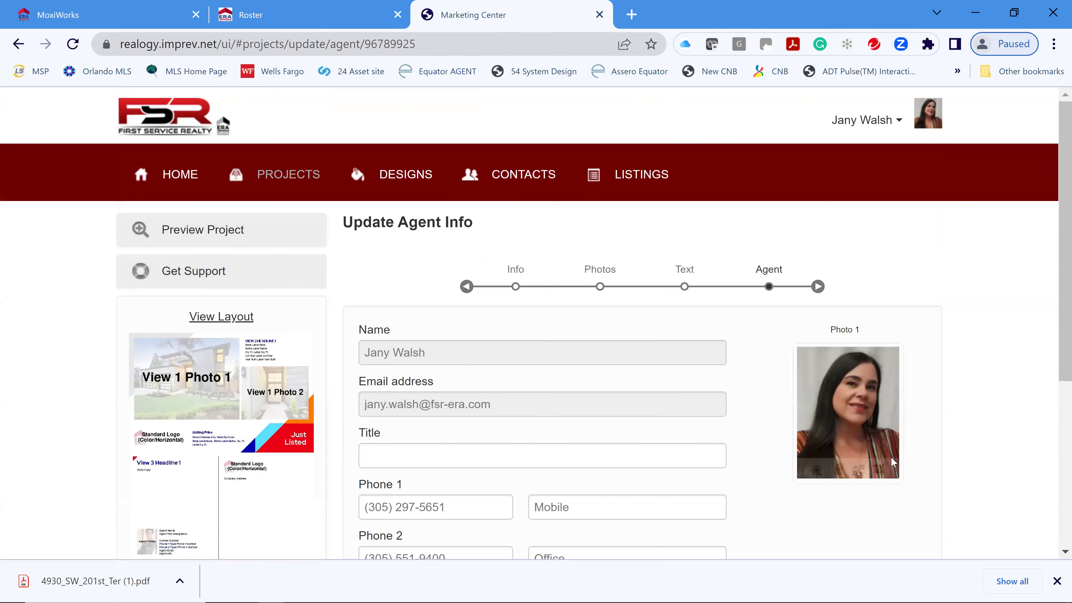
scroll(891, 456, down, 5)
- Set the agent's Title to Realtor and replace the agent's website address
scroll(859, 408, up, 2)
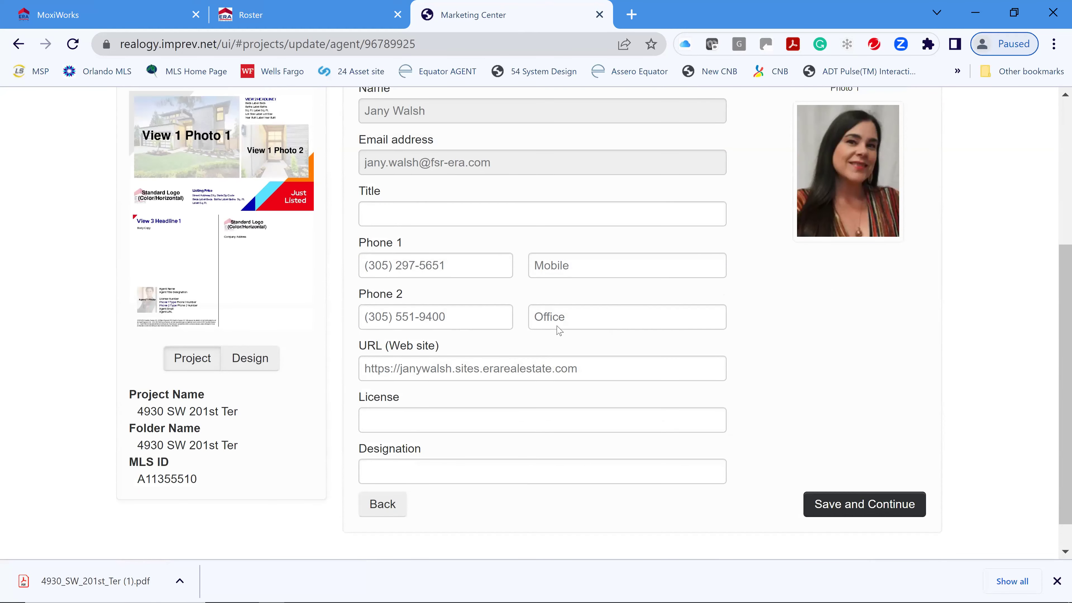
click(512, 267)
text(Realtor)
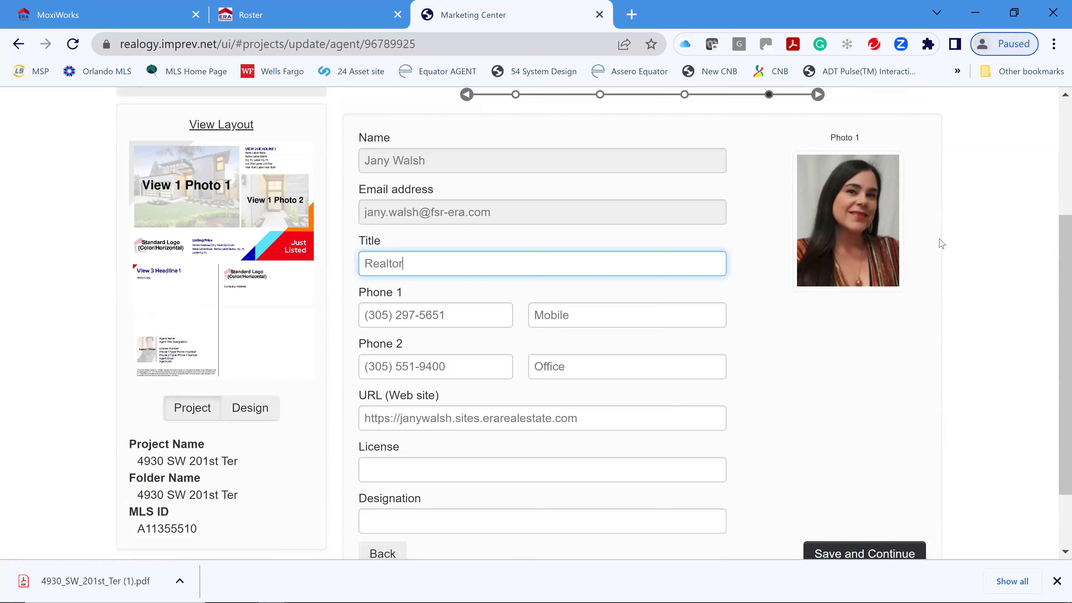
scroll(606, 477, down, 2)
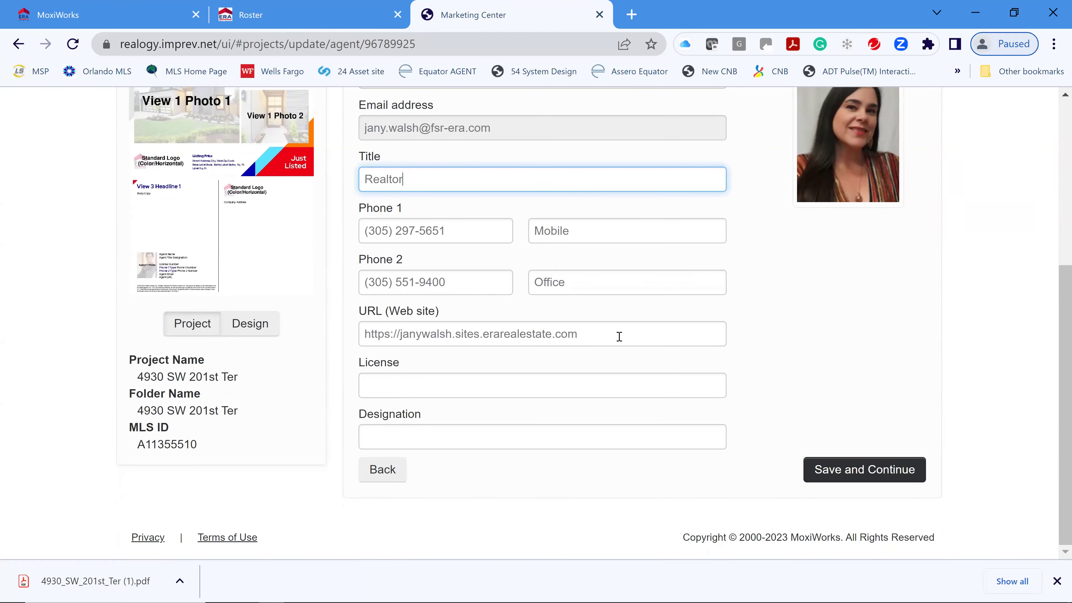
triple_click(619, 337)
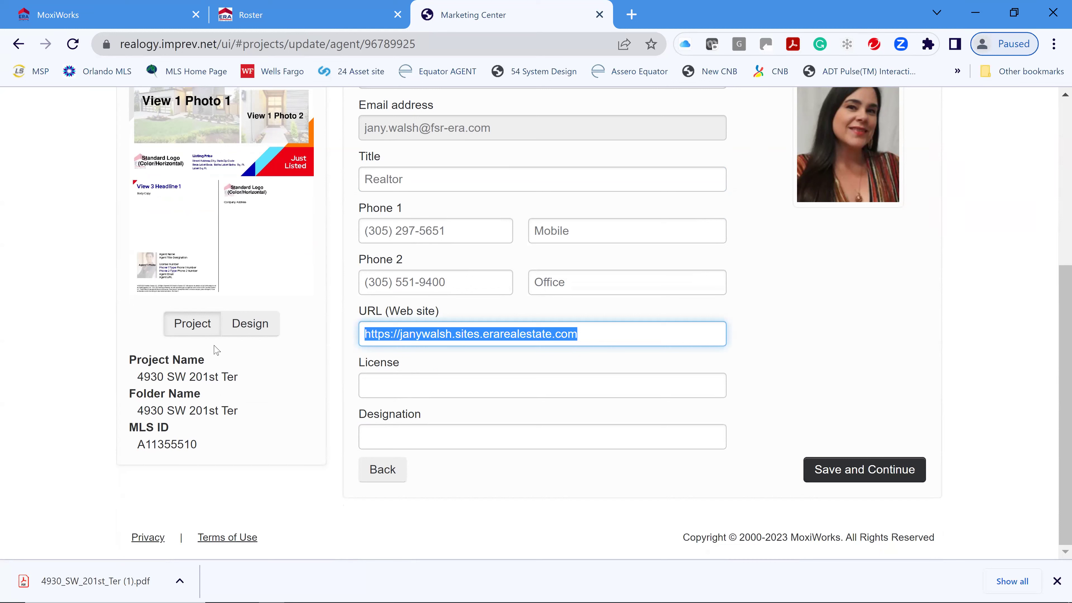
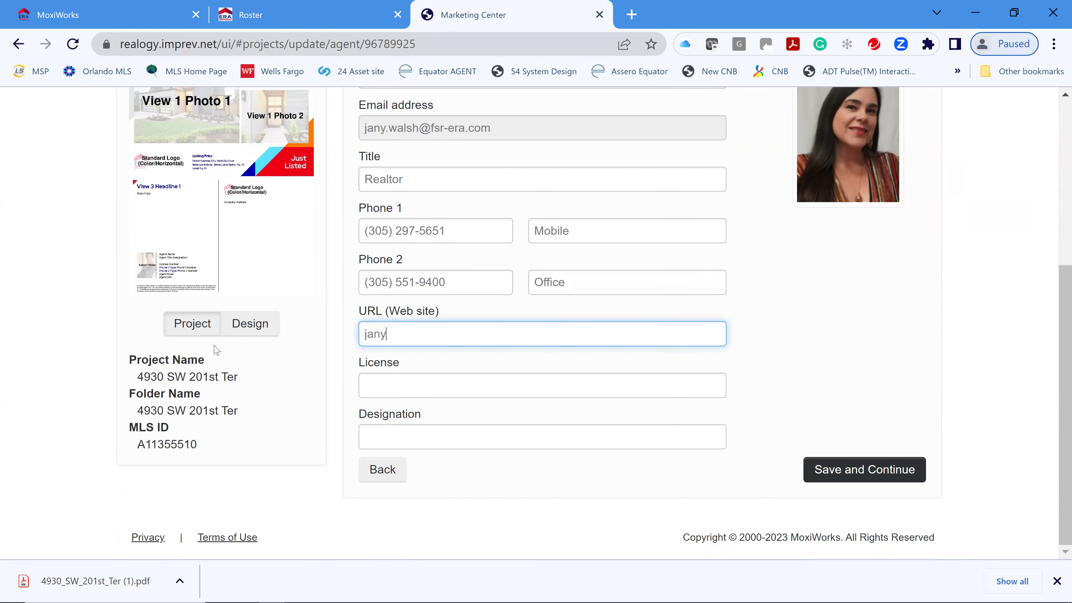
click(812, 406)
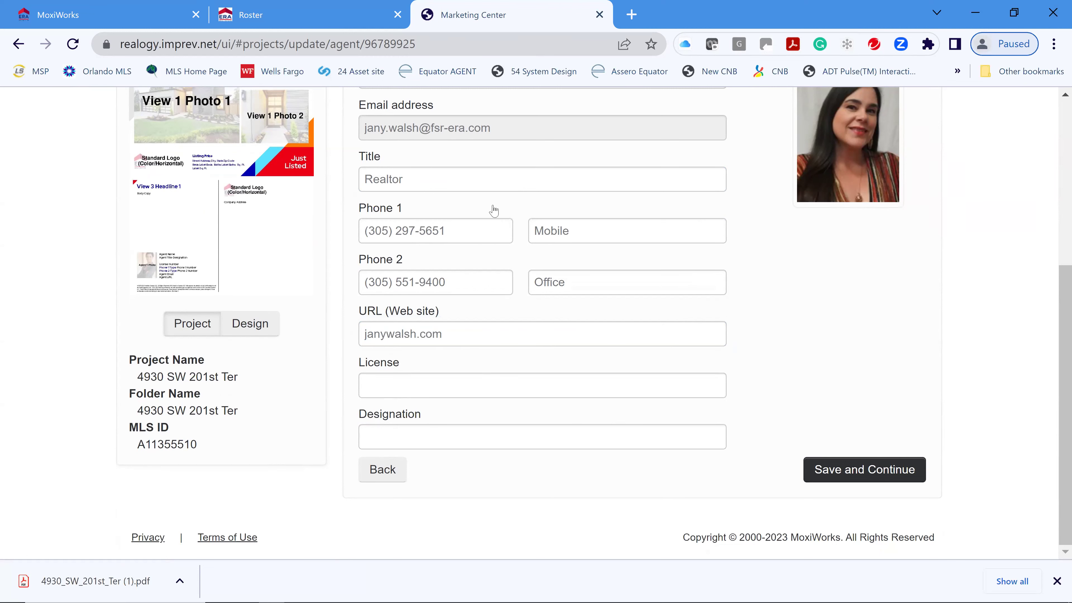
- Enter Epro as the Designation and save the agent details
scroll(464, 175, up, 2)
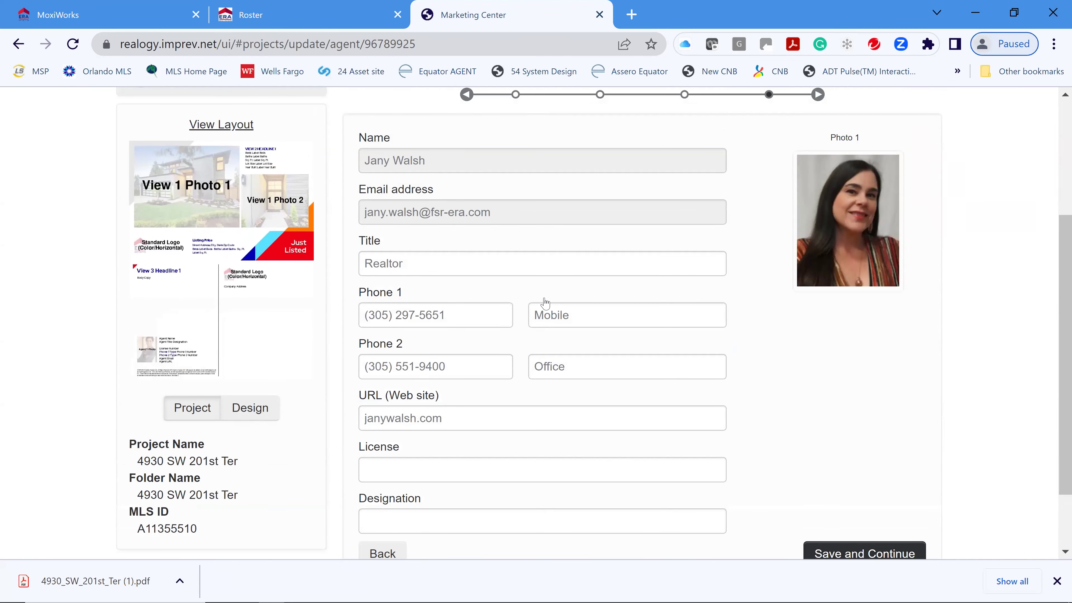
scroll(493, 472, down, 2)
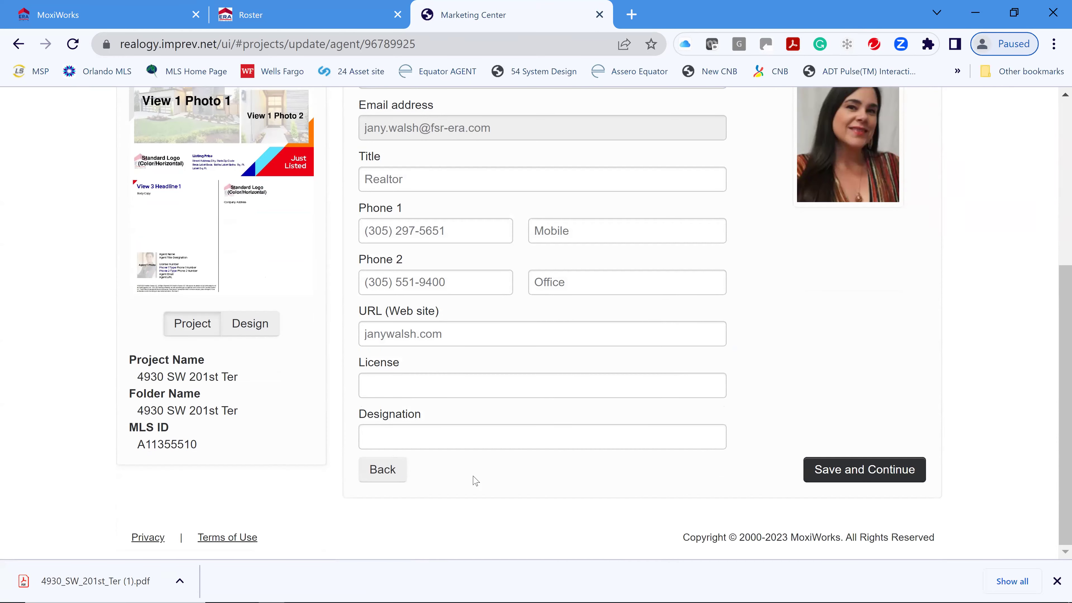
click(448, 442)
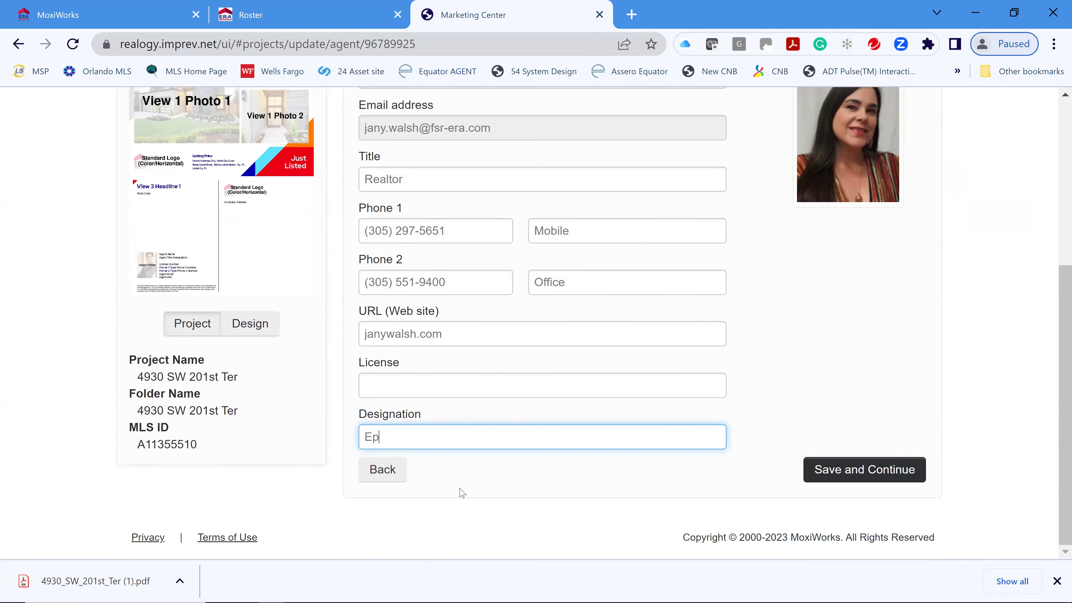
click(878, 470)
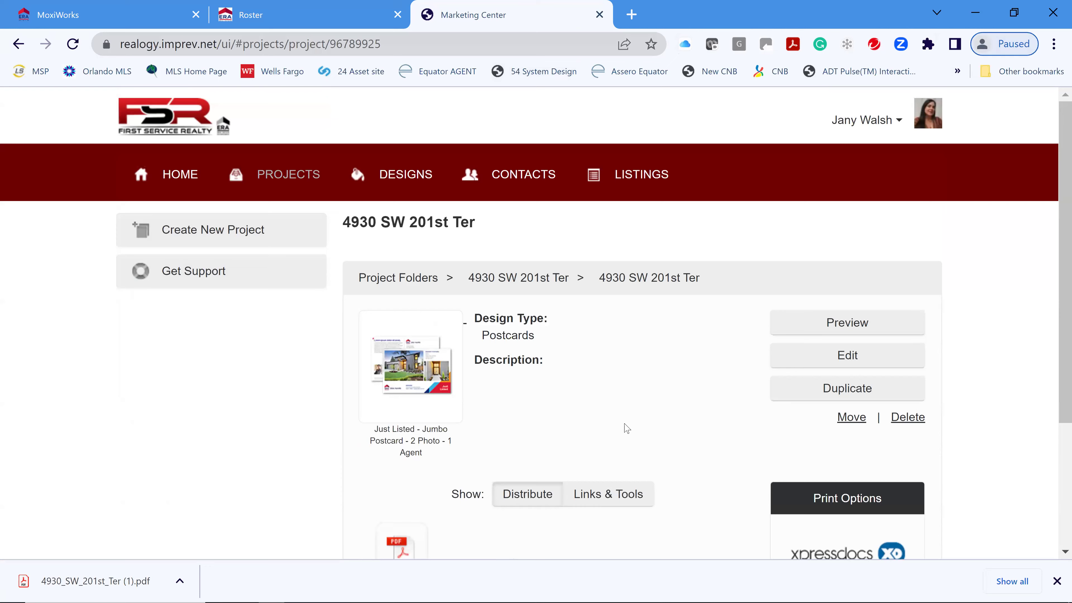
scroll(636, 427, down, 2)
click(849, 238)
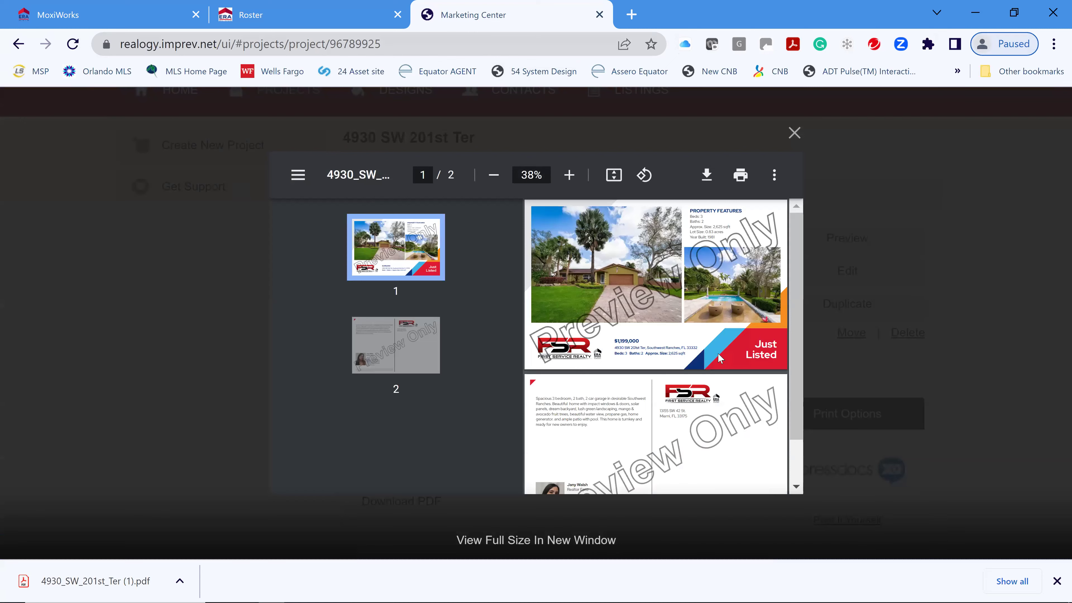
scroll(718, 357, down, 1)
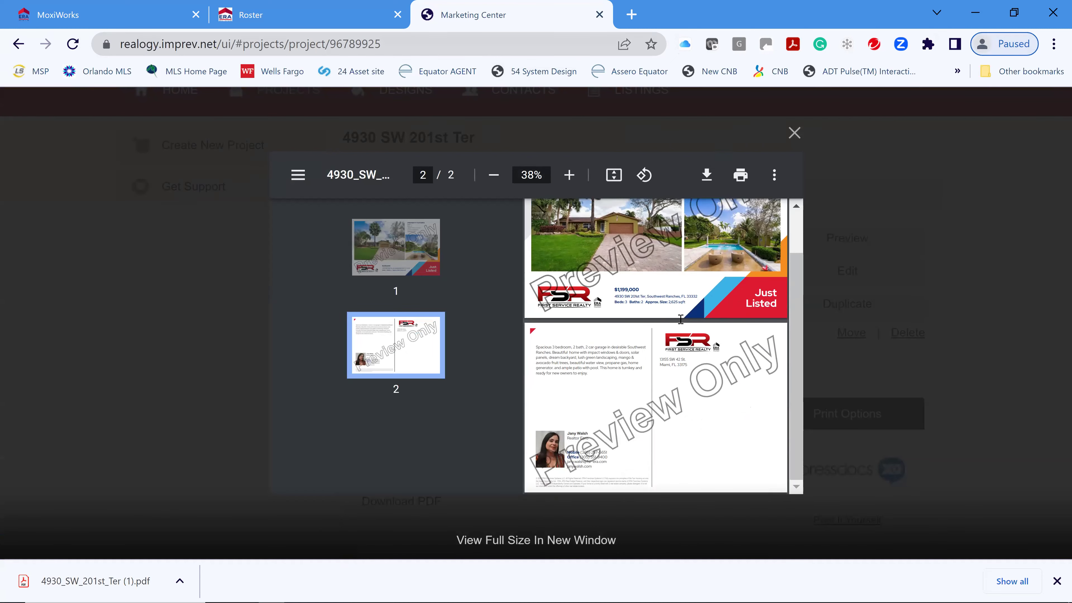
scroll(693, 327, up, 3)
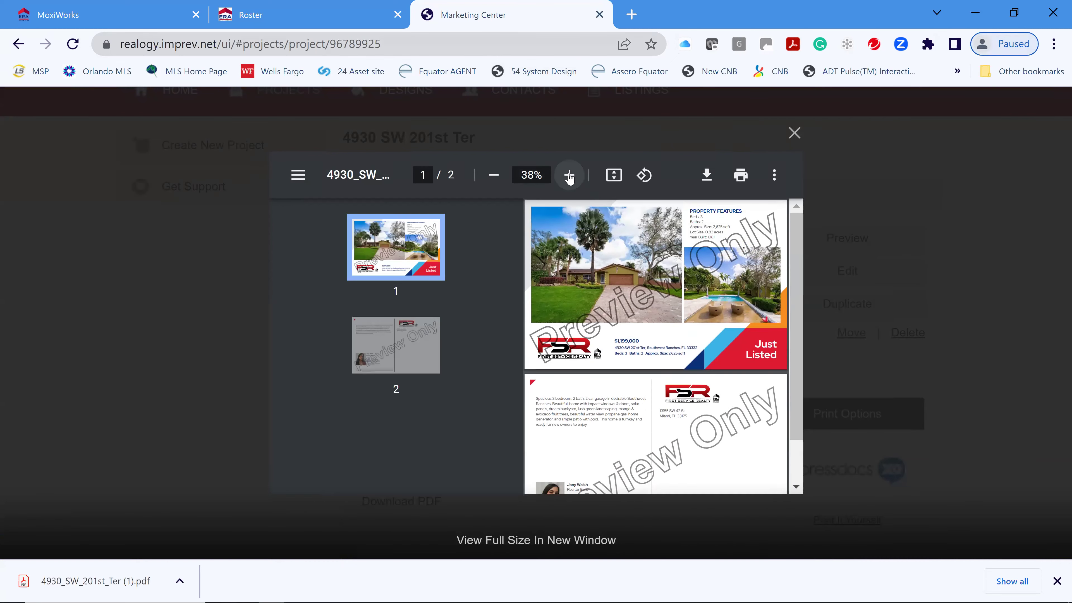
click(569, 175)
click(569, 175)
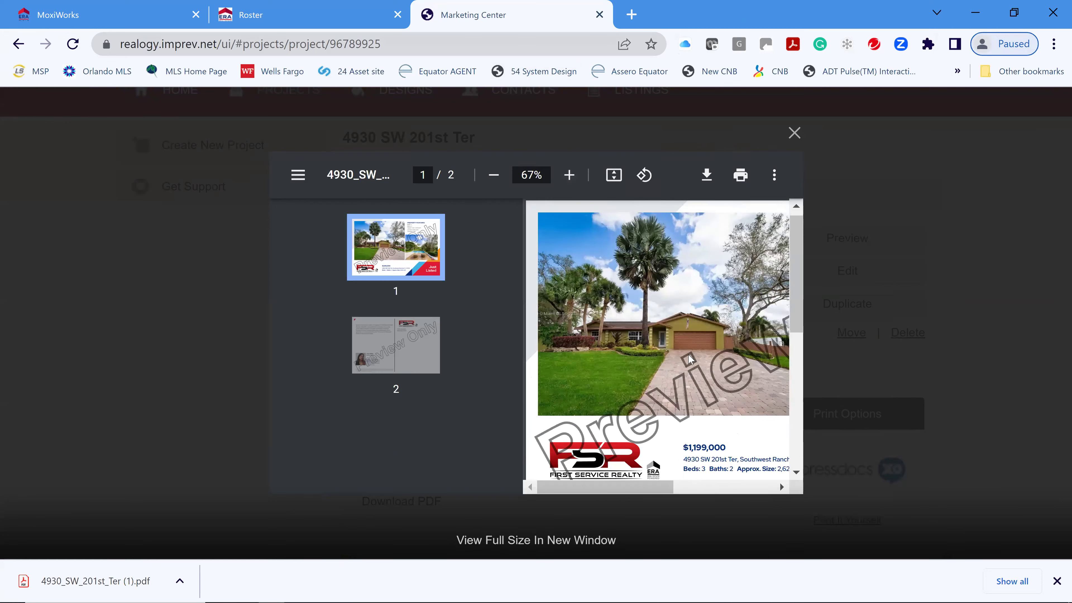
scroll(695, 359, down, 5)
scroll(671, 380, down, 2)
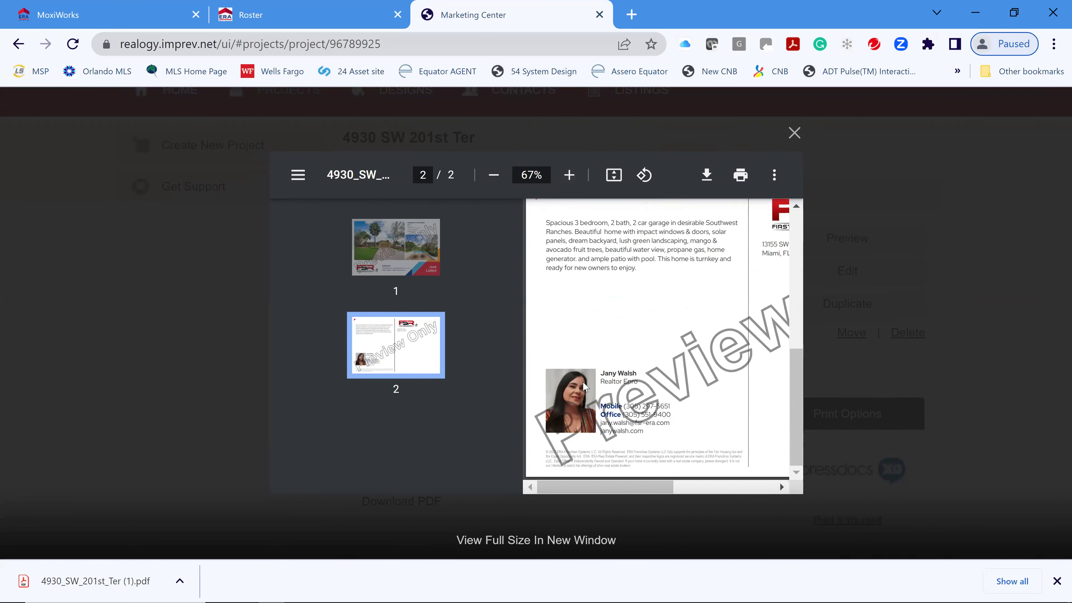
drag(649, 485, 794, 504)
drag(717, 504, 612, 502)
scroll(682, 364, up, 4)
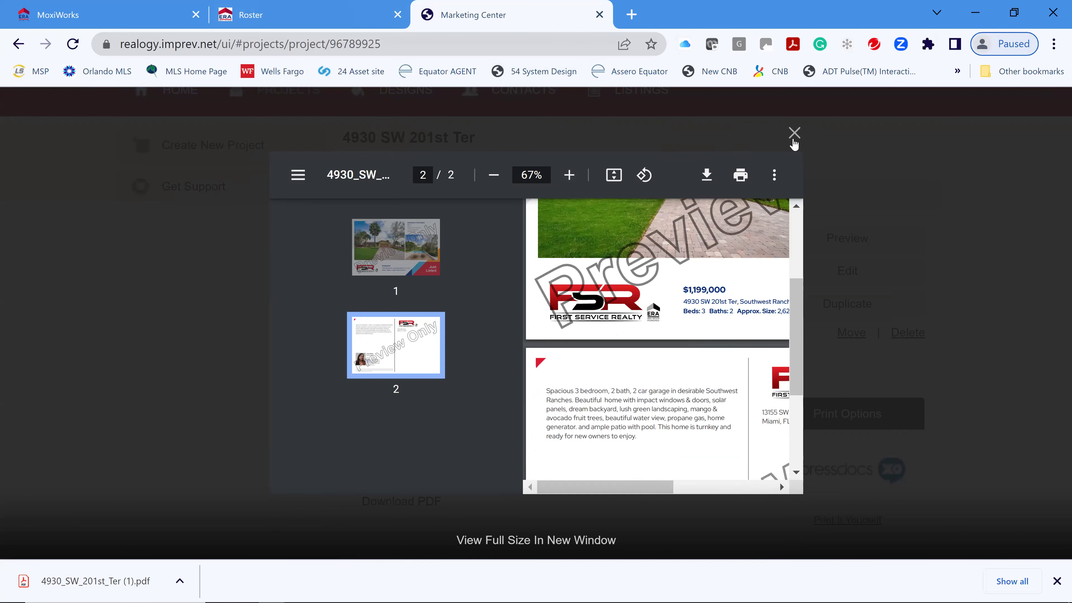
key(Home)
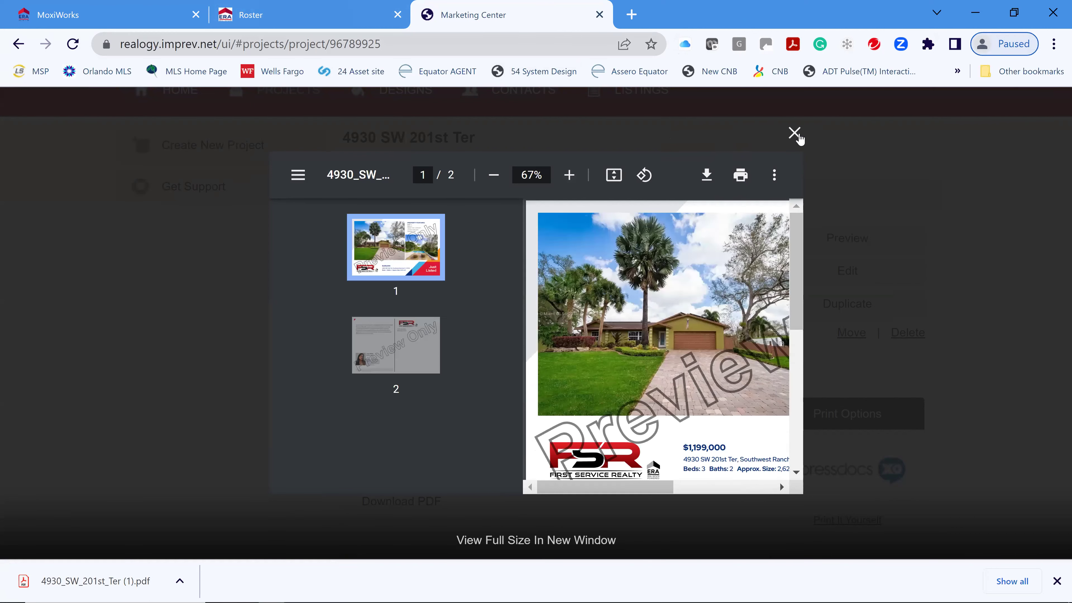
click(796, 136)
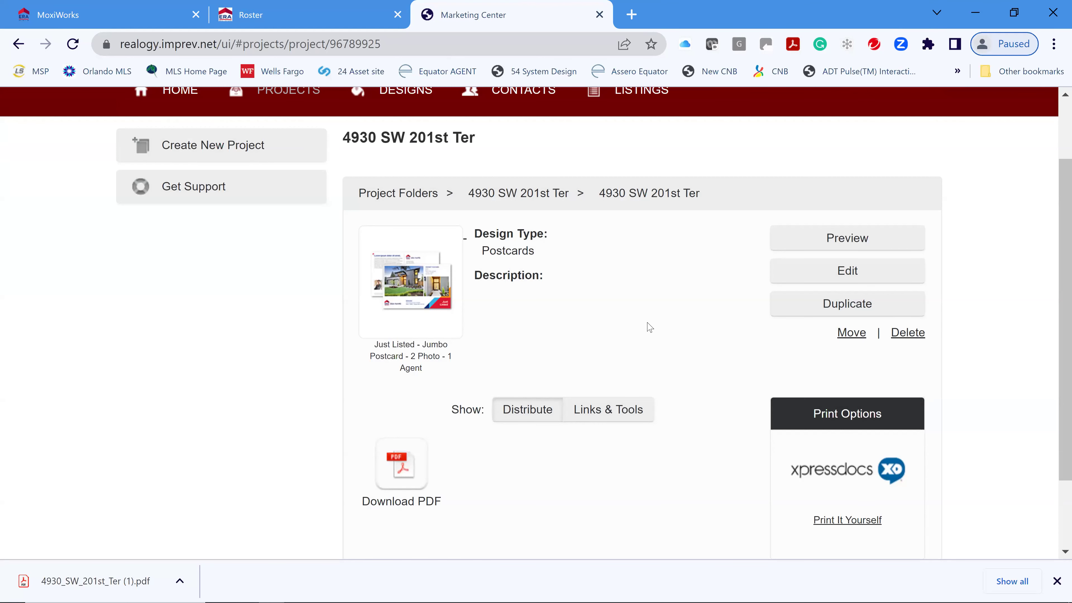
- Open the postcard's Commercial PDF download options: One-Up, Crop Marks, 1/8" bleed
scroll(983, 463, down, 2)
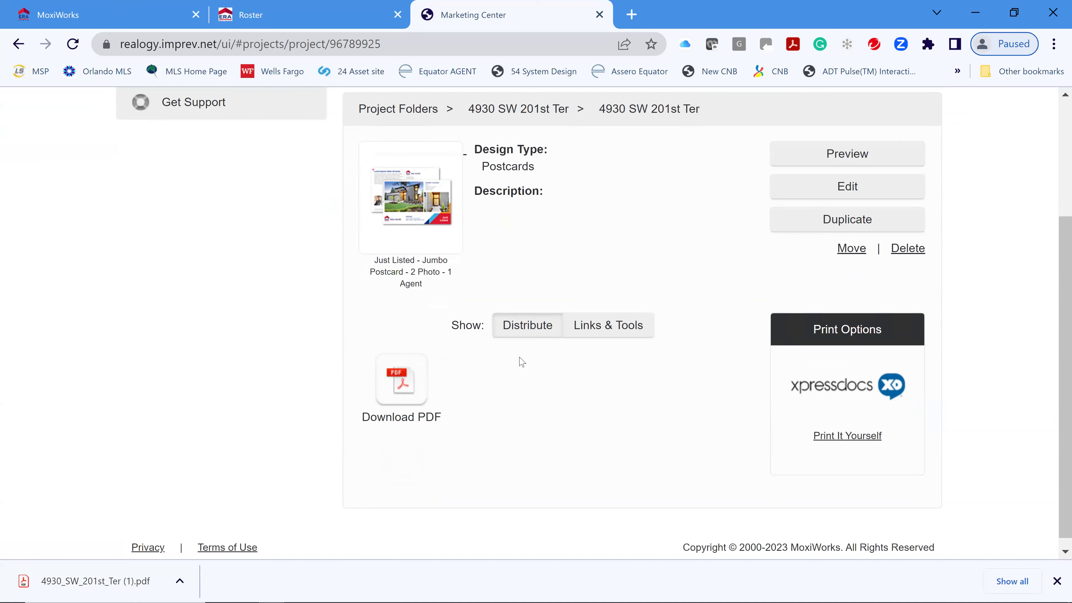
click(403, 383)
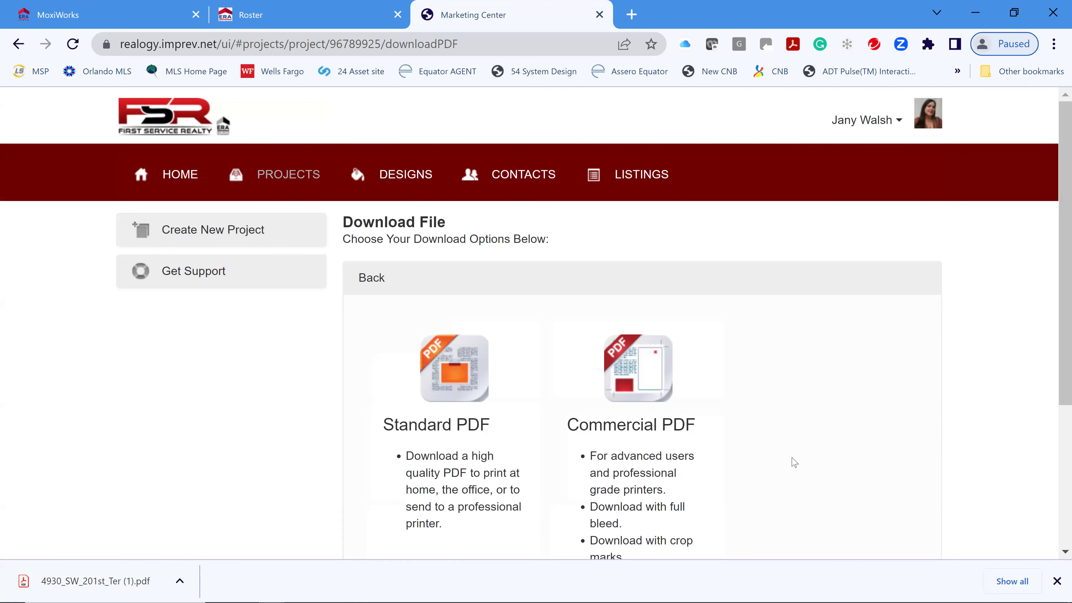
scroll(794, 462, down, 4)
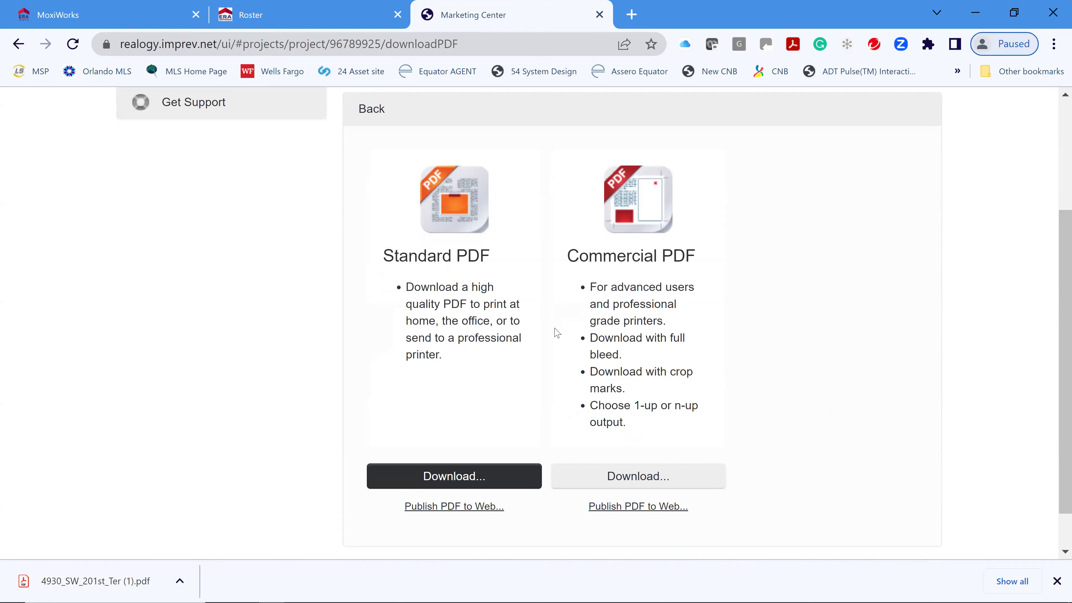
click(637, 477)
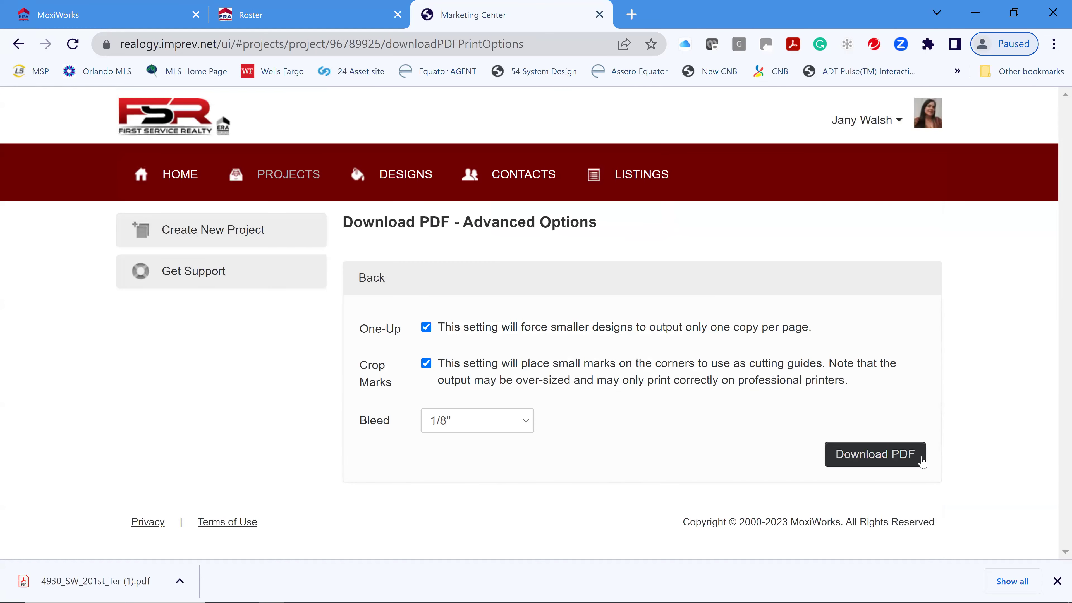
click(884, 452)
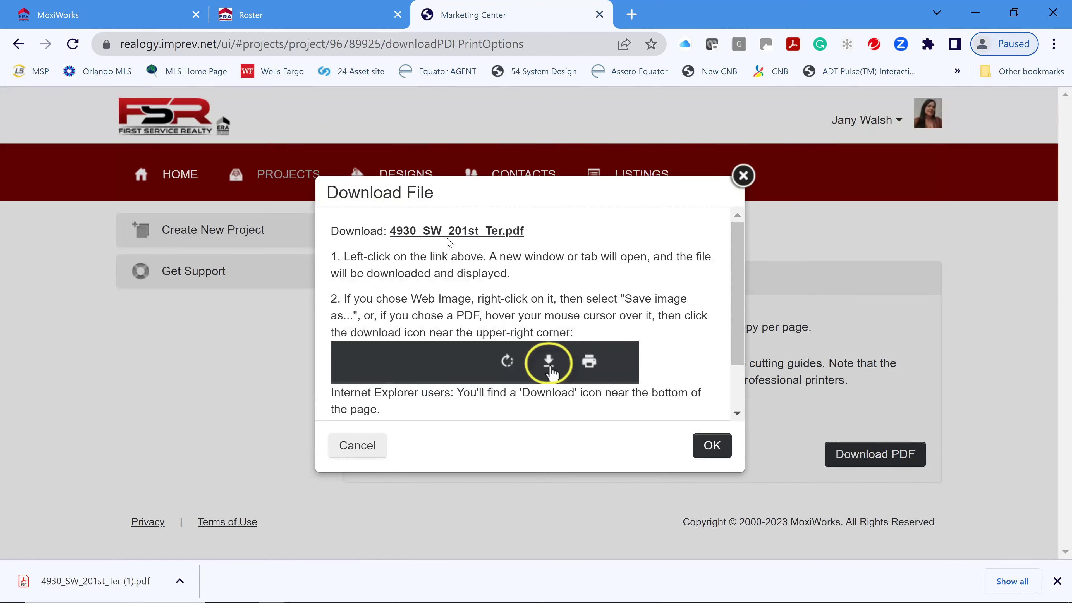
click(463, 233)
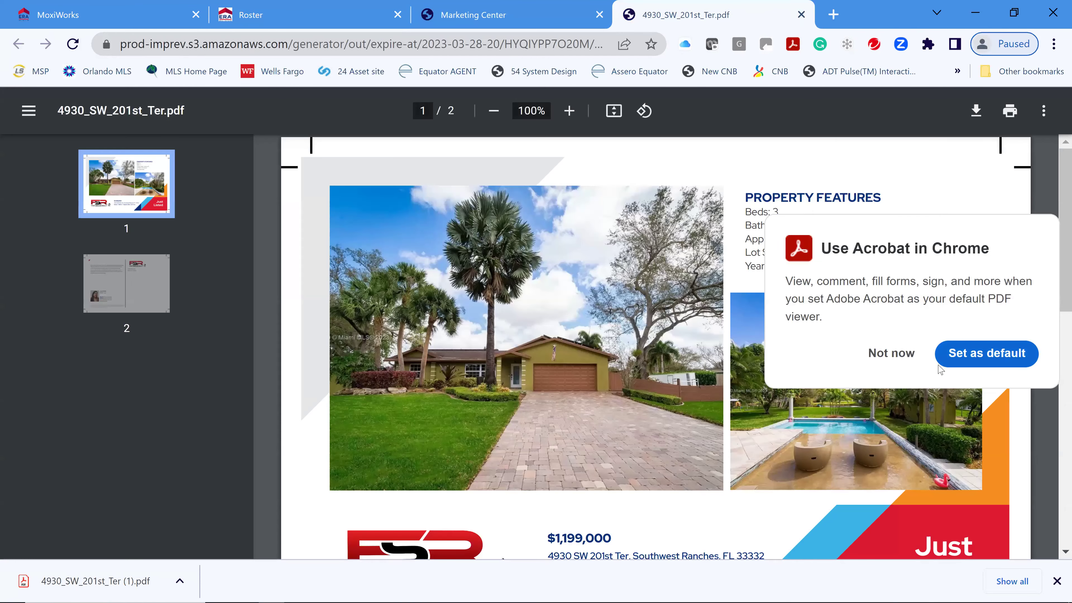
- Decline the Acrobat suggestion, review both postcard pages, then close the PDF tab
click(891, 354)
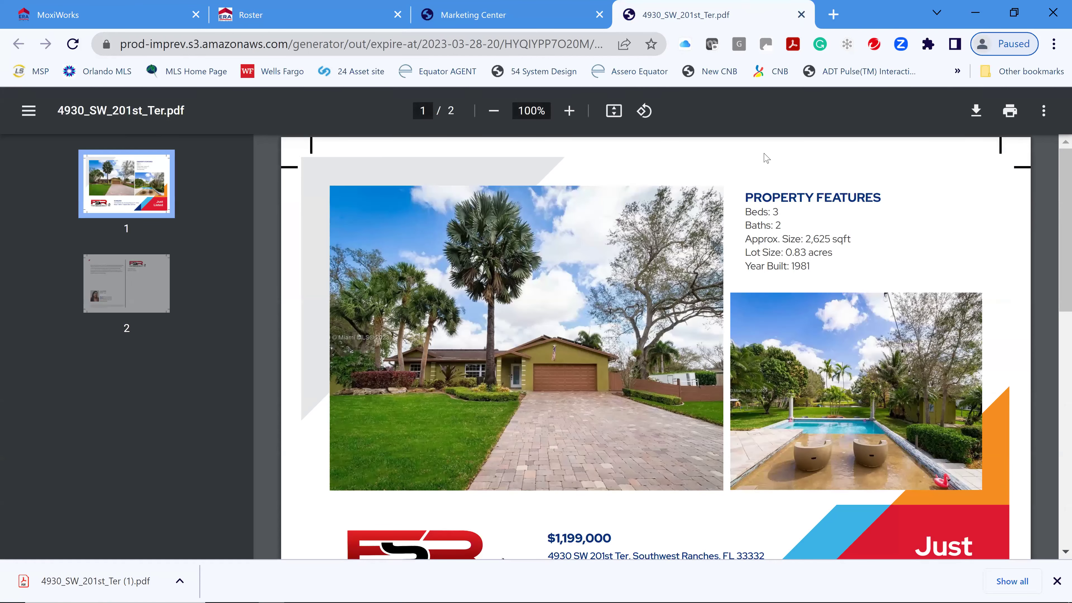
scroll(992, 395, down, 2)
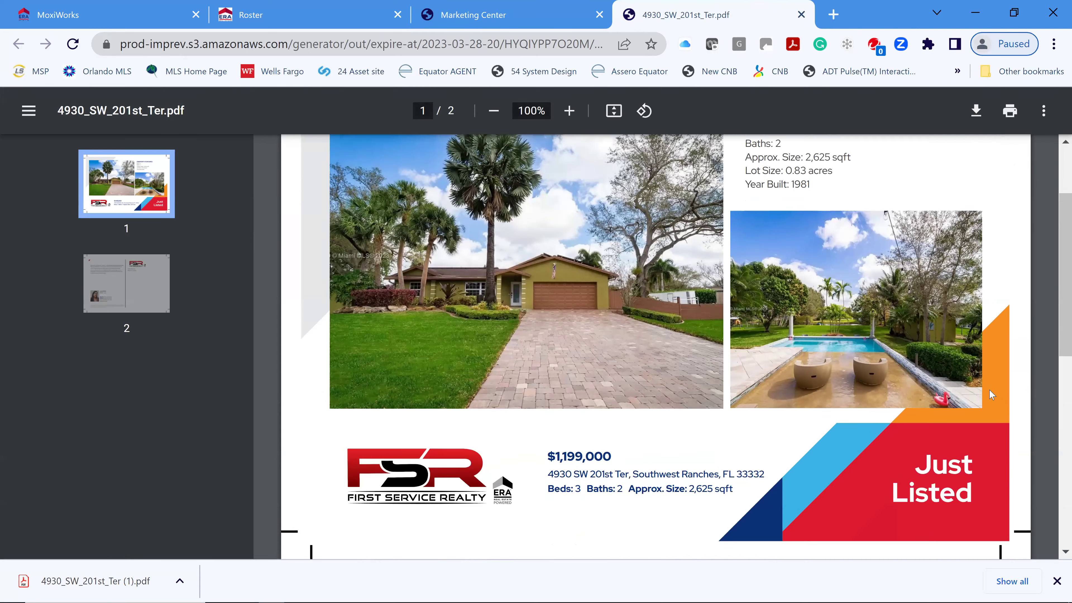
scroll(992, 395, down, 4)
scroll(958, 300, down, 4)
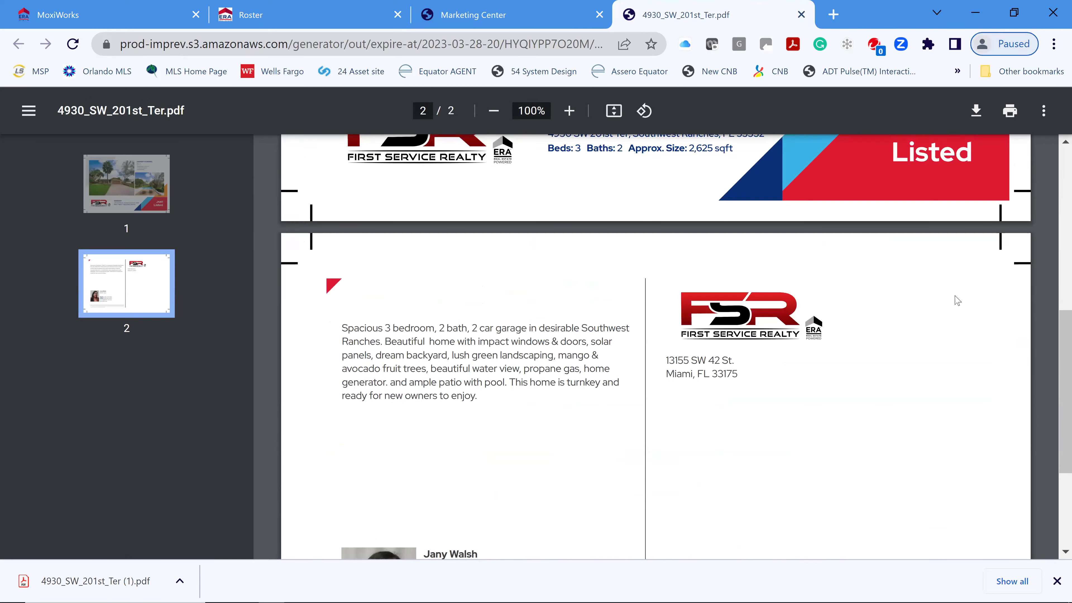
scroll(805, 429, down, 4)
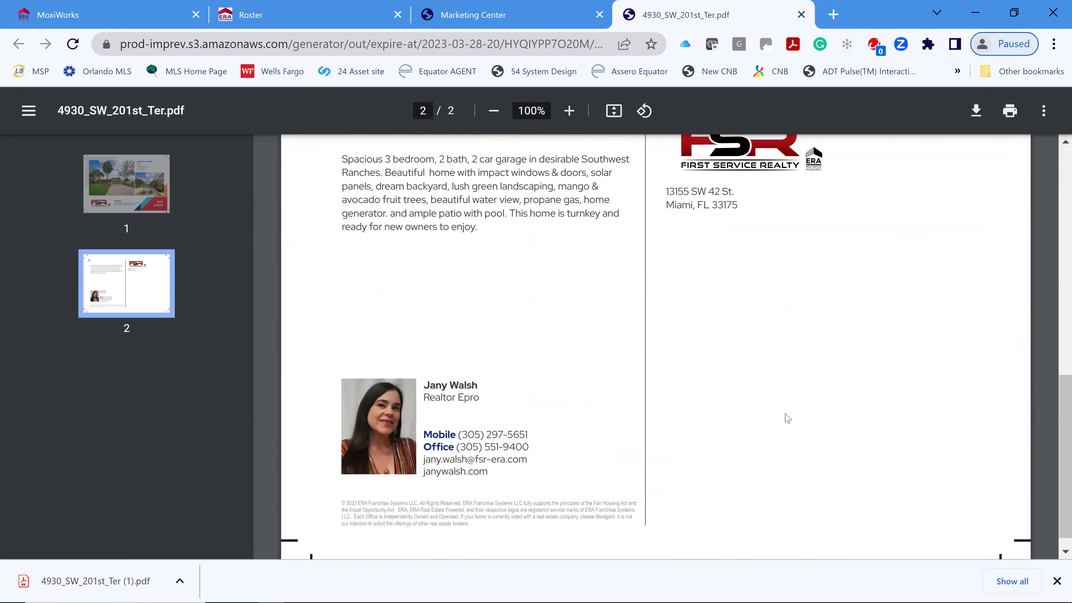
scroll(802, 416, up, 10)
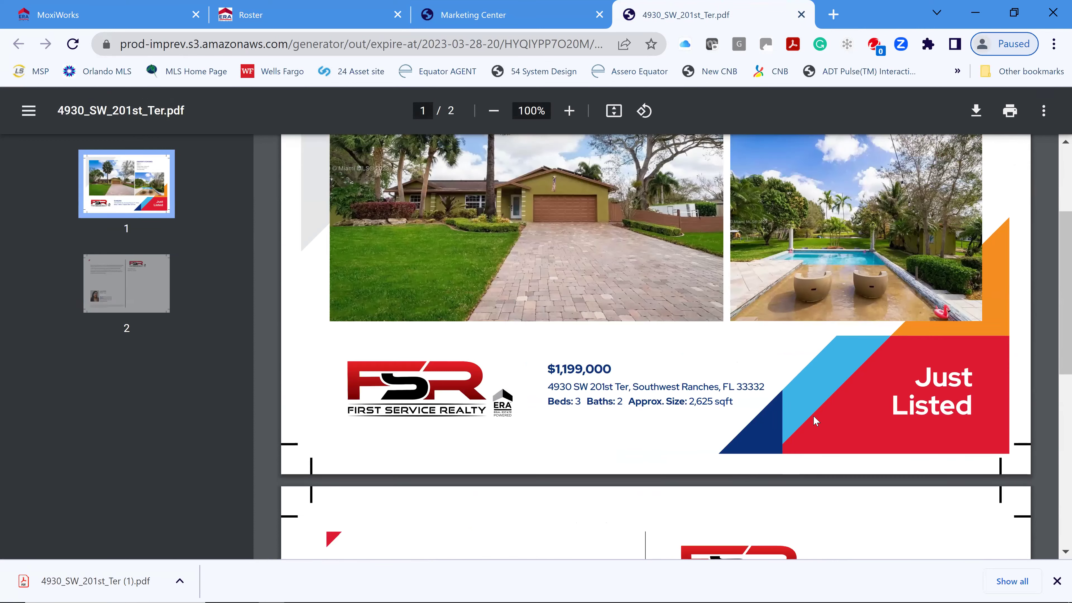
scroll(585, 336, up, 4)
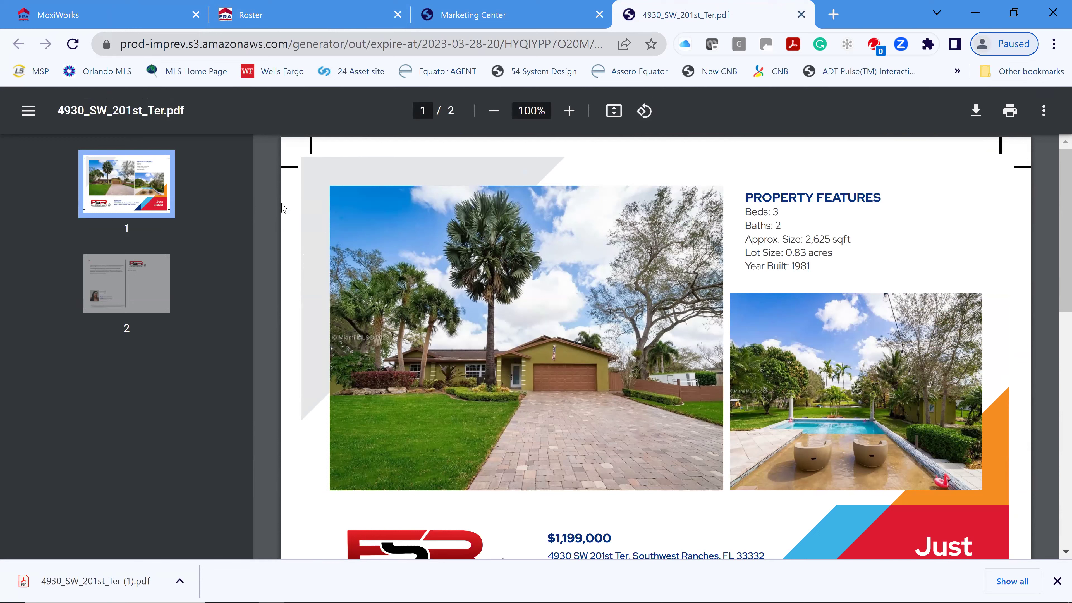
click(801, 15)
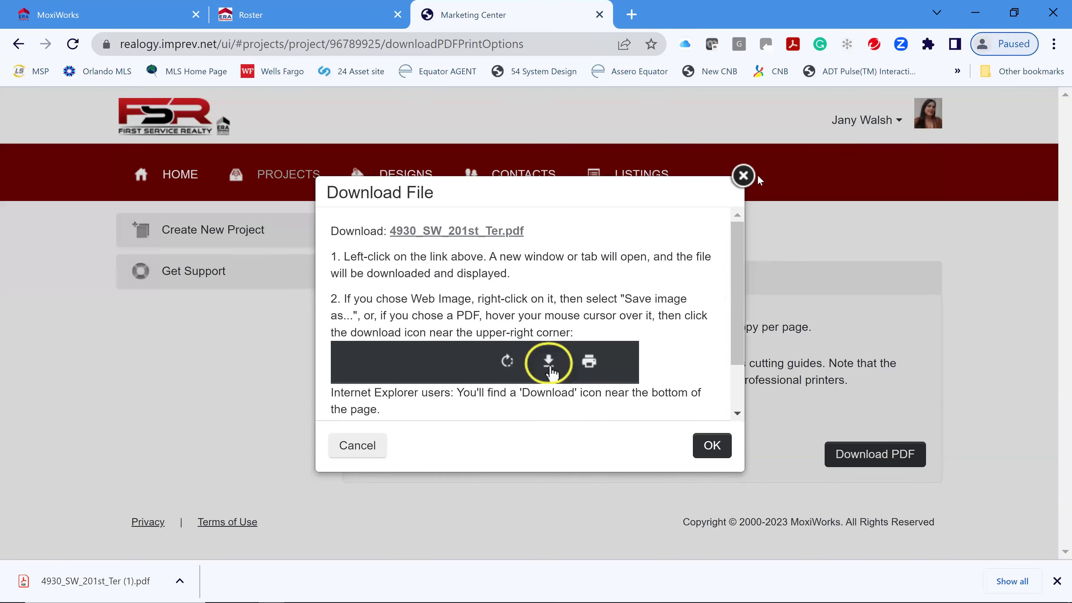
click(744, 176)
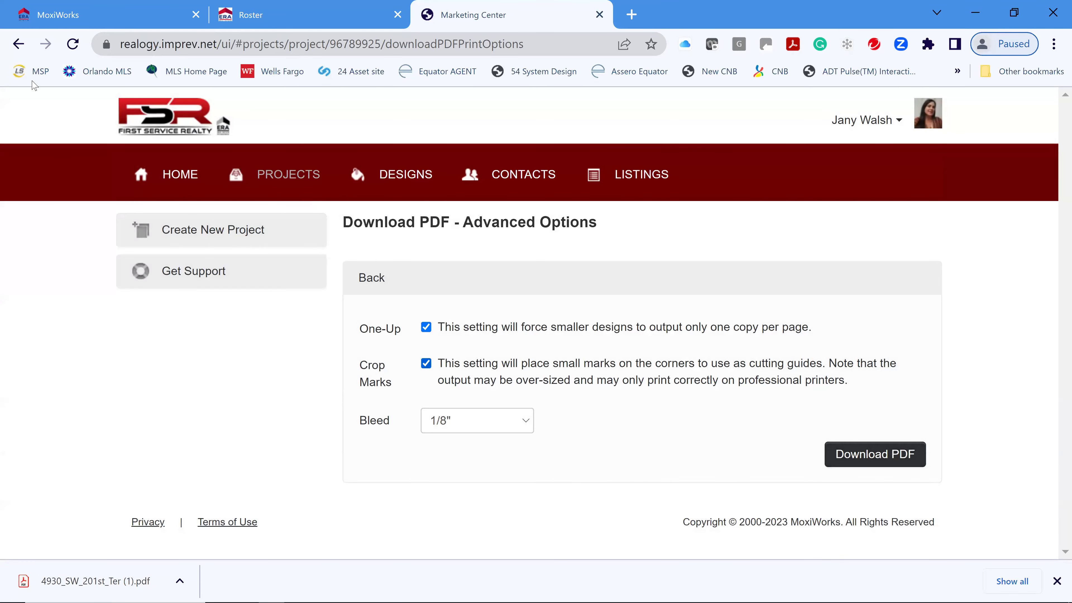
click(18, 44)
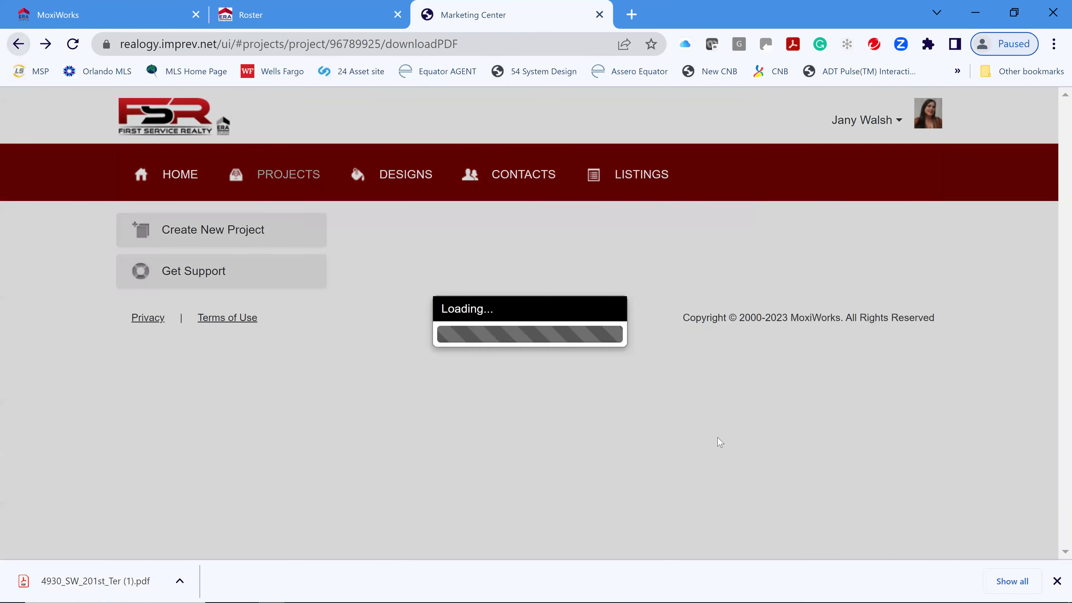
scroll(815, 411, down, 4)
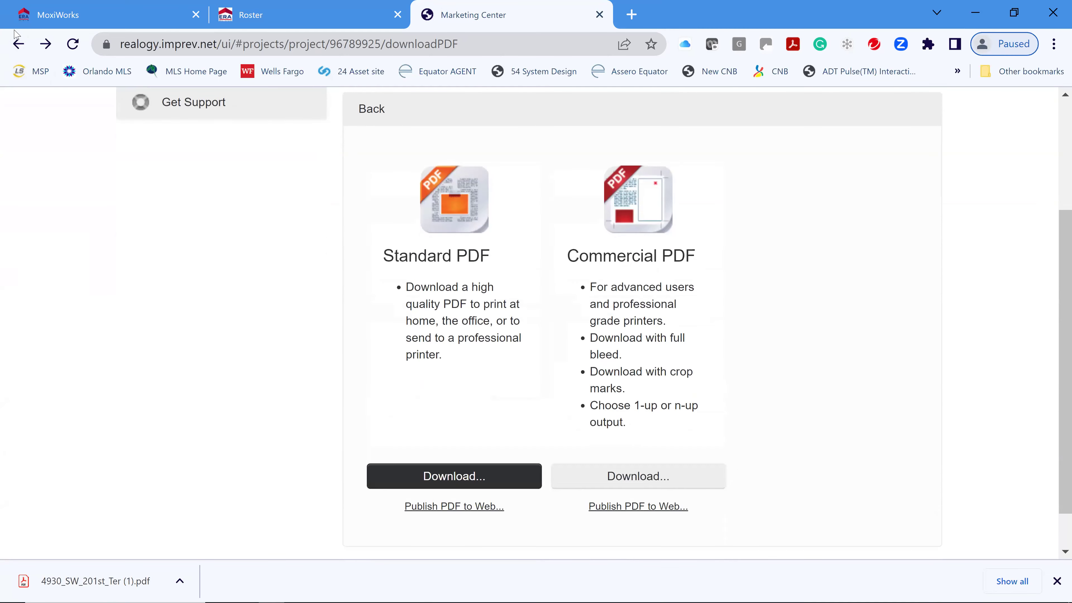
key(alt+Left)
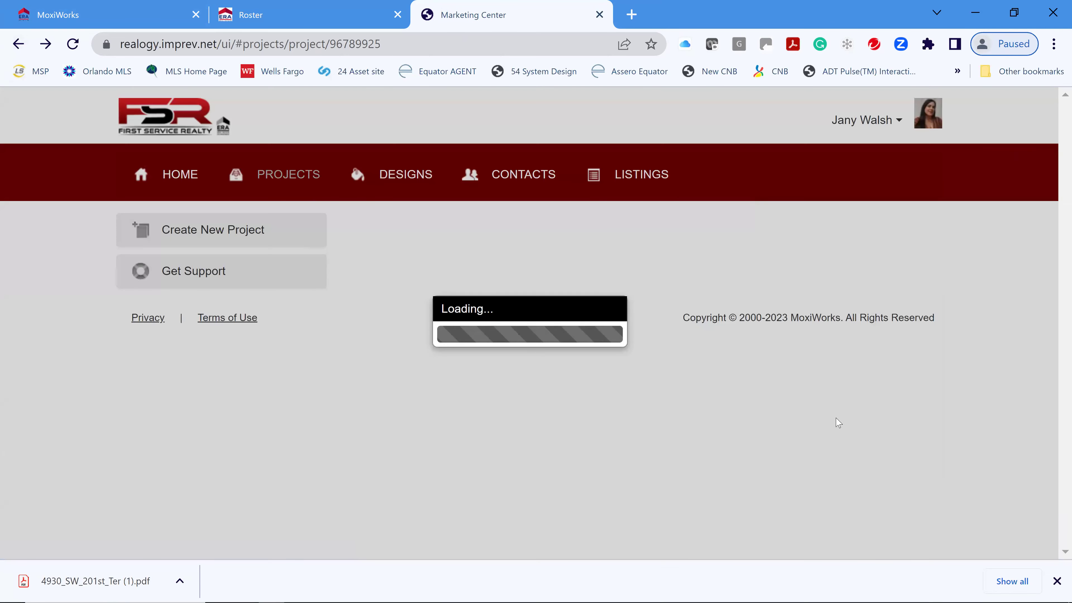
scroll(644, 407, down, 4)
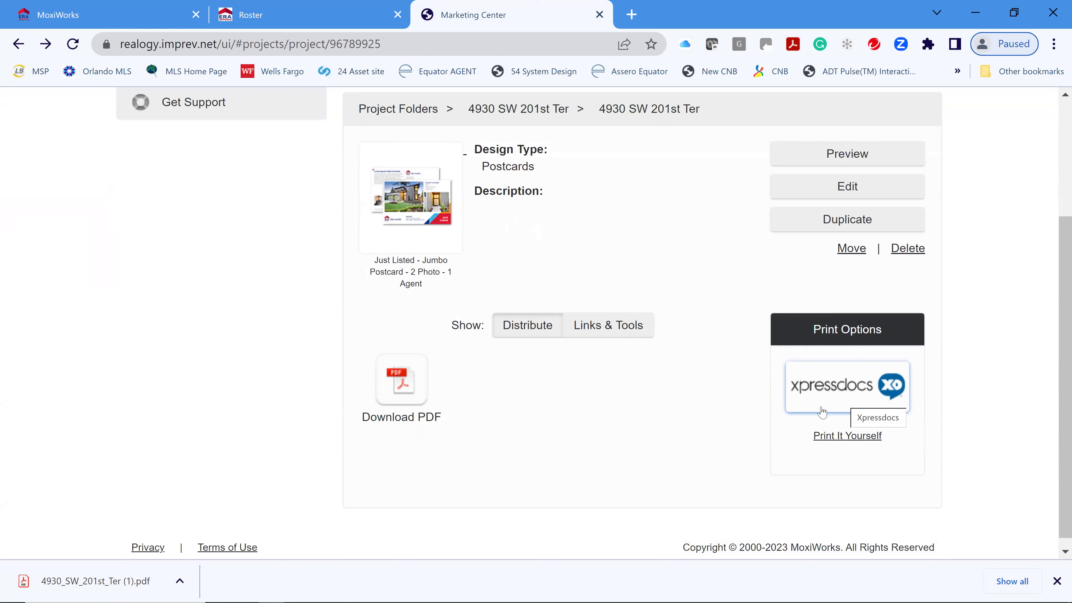
- Start and confirm an Xpressdocs print order for the postcard
click(828, 393)
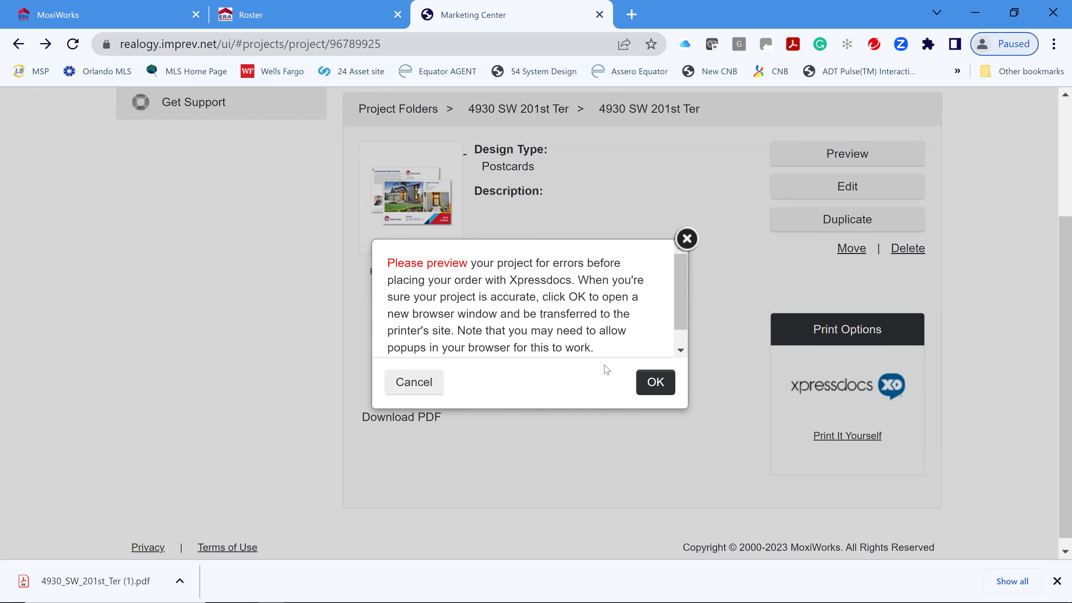
click(654, 385)
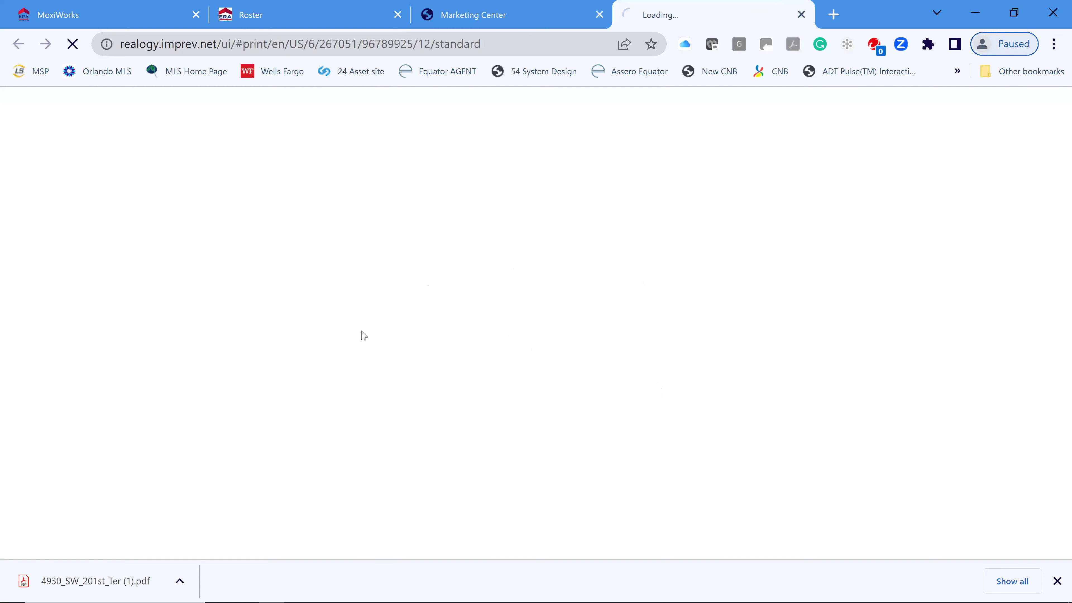
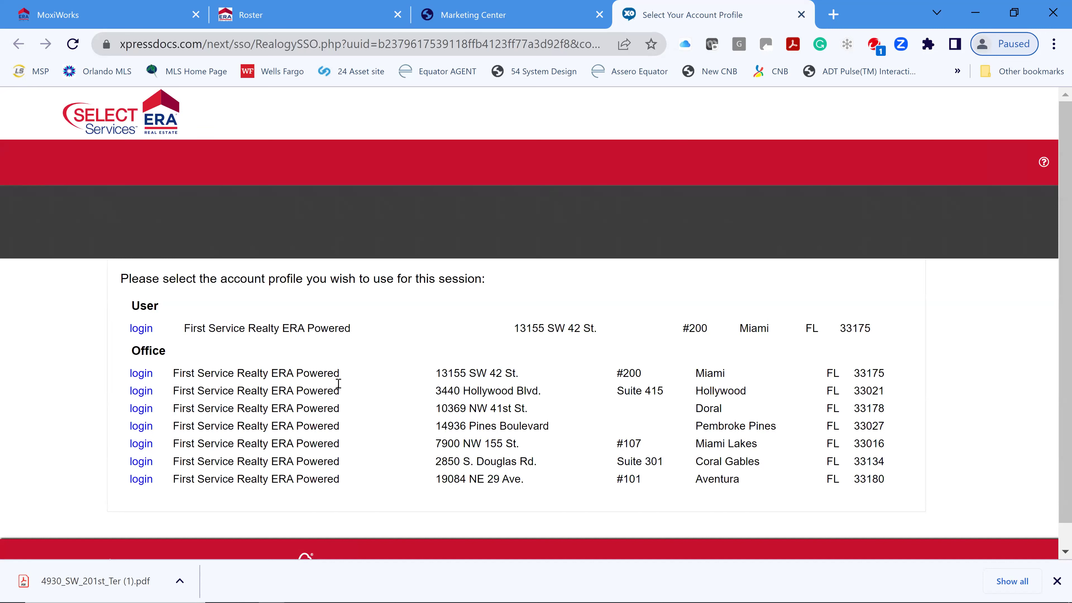
- Log in to Xpressdocs with the user profile to reach the Landscape Large Postcard product options
click(141, 331)
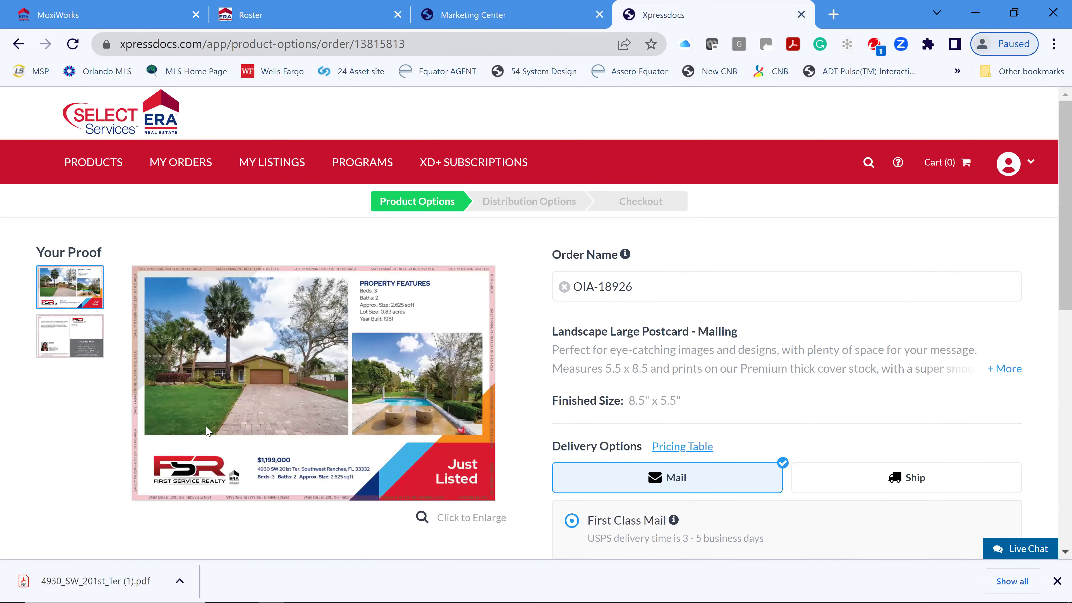
scroll(889, 385, down, 1)
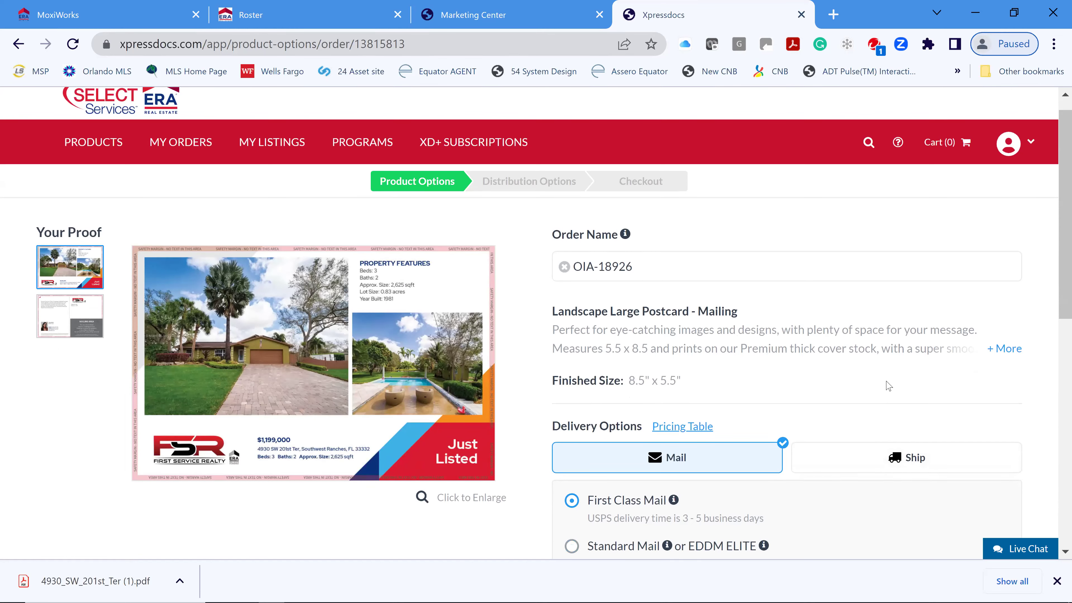
scroll(888, 385, down, 1)
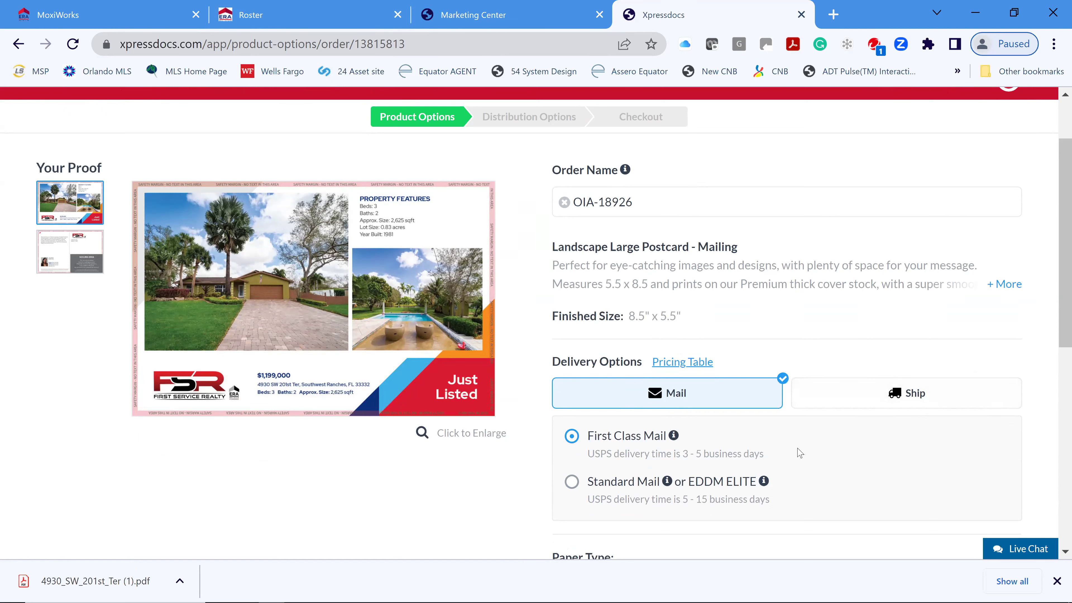
scroll(611, 412, down, 1)
scroll(611, 412, down, 1)
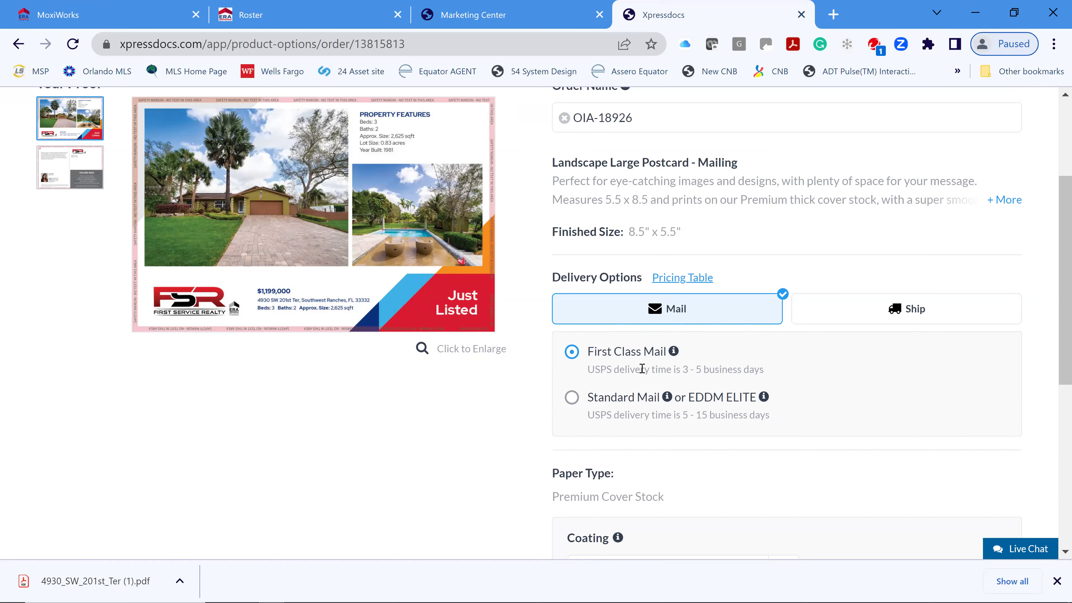
scroll(815, 401, down, 1)
scroll(815, 402, down, 2)
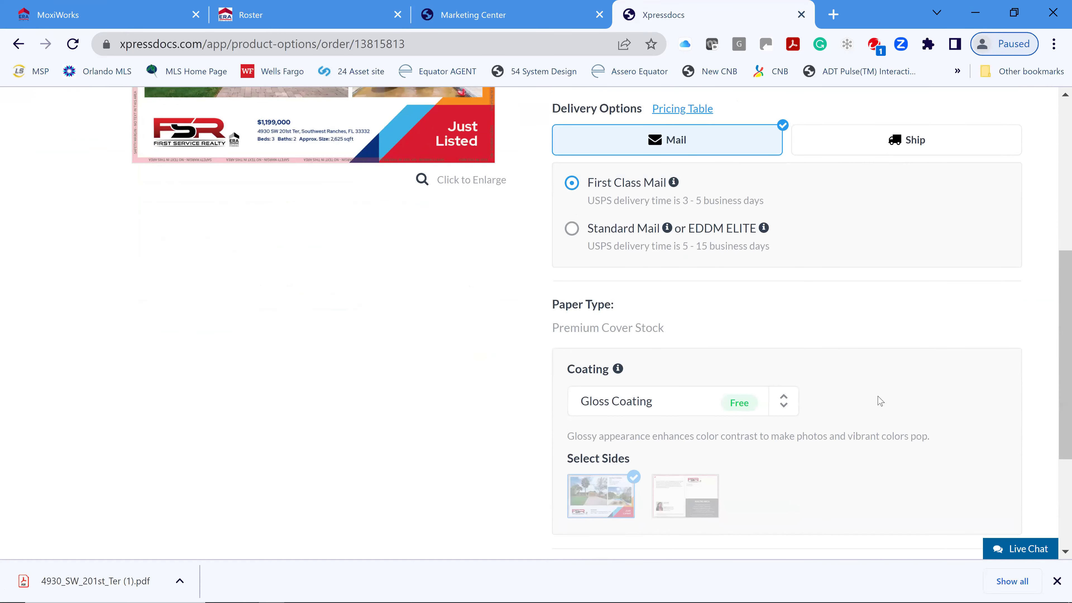
scroll(875, 402, down, 1)
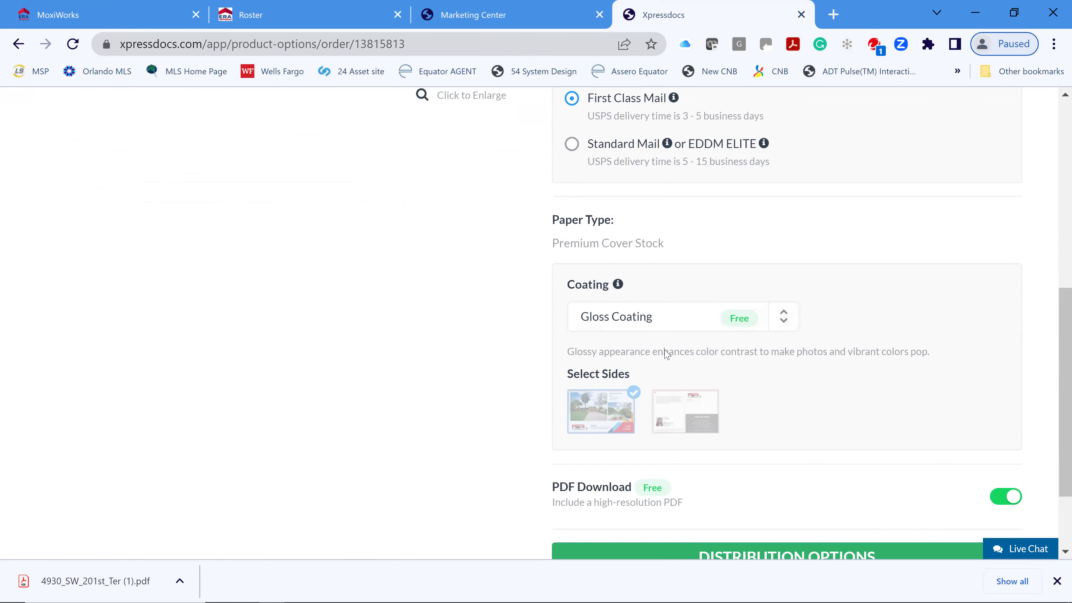
scroll(873, 378, down, 1)
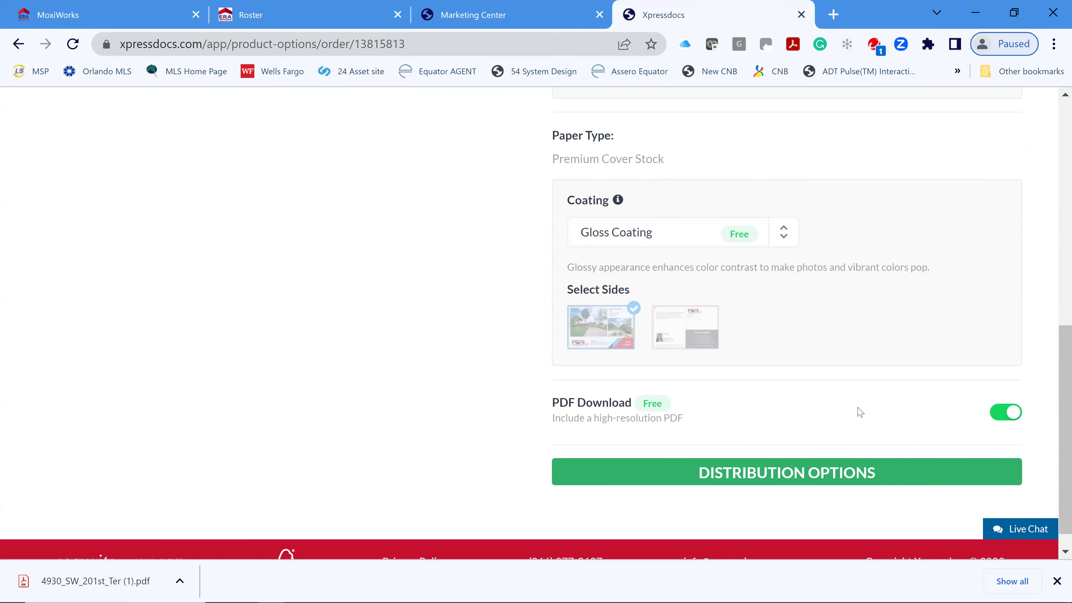
scroll(864, 399, up, 2)
scroll(844, 430, up, 6)
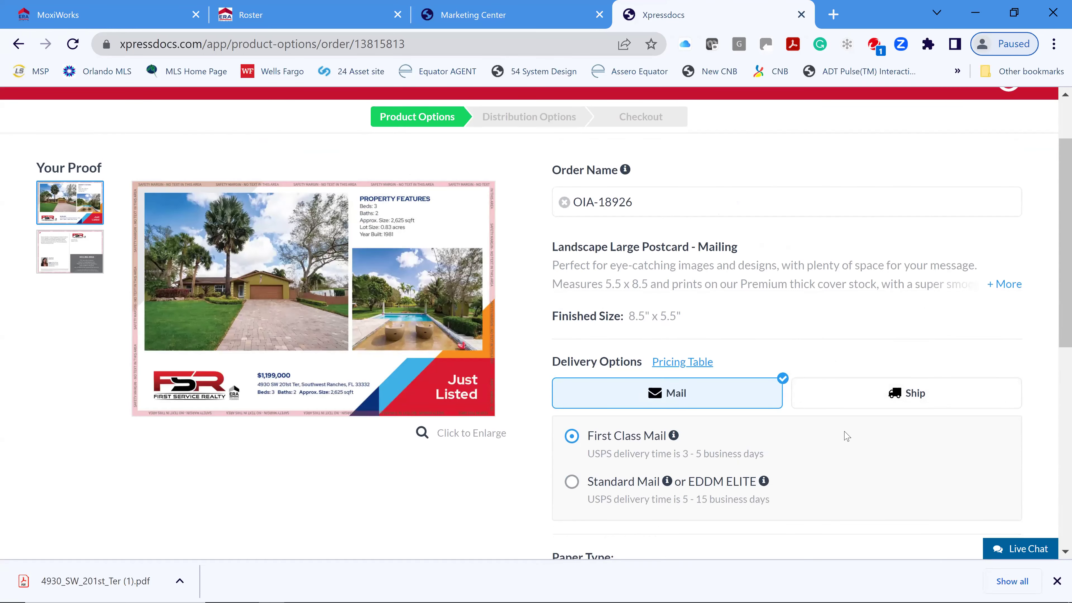
scroll(843, 433, down, 5)
scroll(845, 437, down, 4)
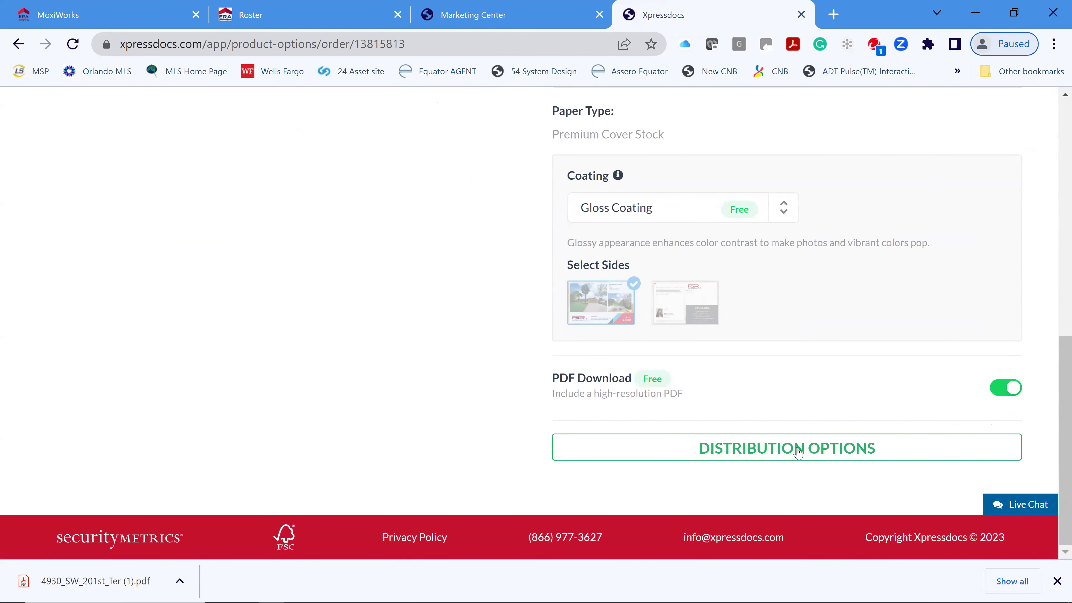
- Move on to Distribution Options and open the Address Lists dialog with its upload, radius and EDDM choices
click(777, 447)
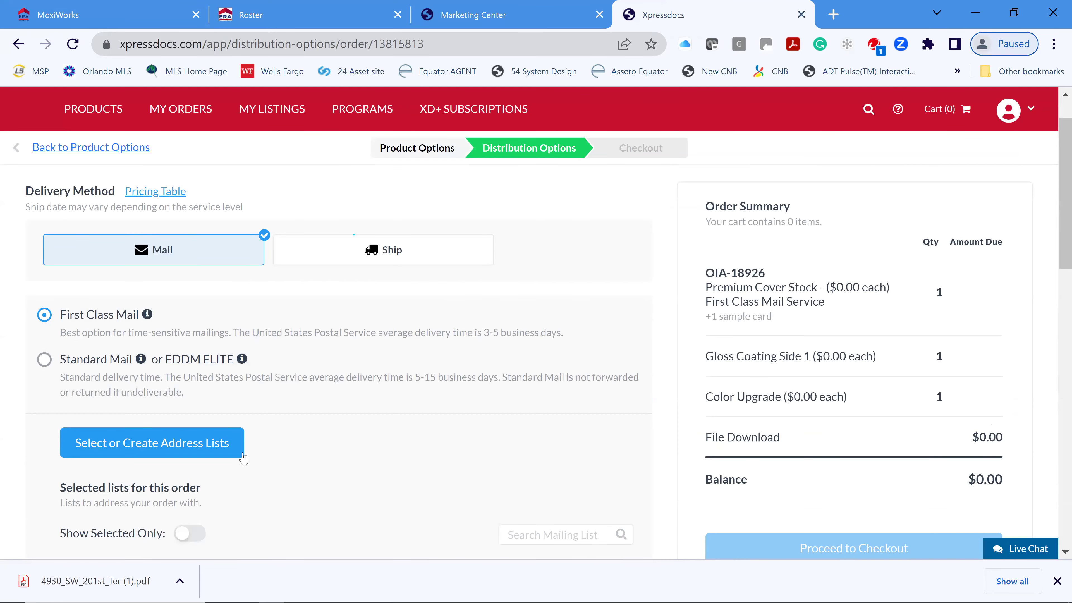
scroll(366, 447, down, 4)
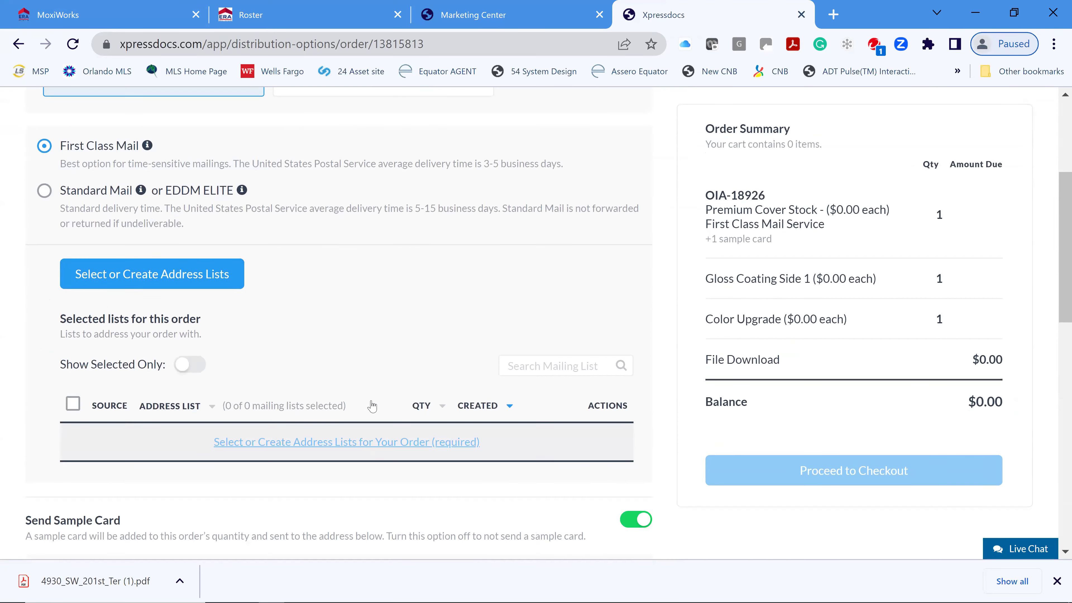
scroll(399, 345, up, 1)
scroll(401, 342, up, 1)
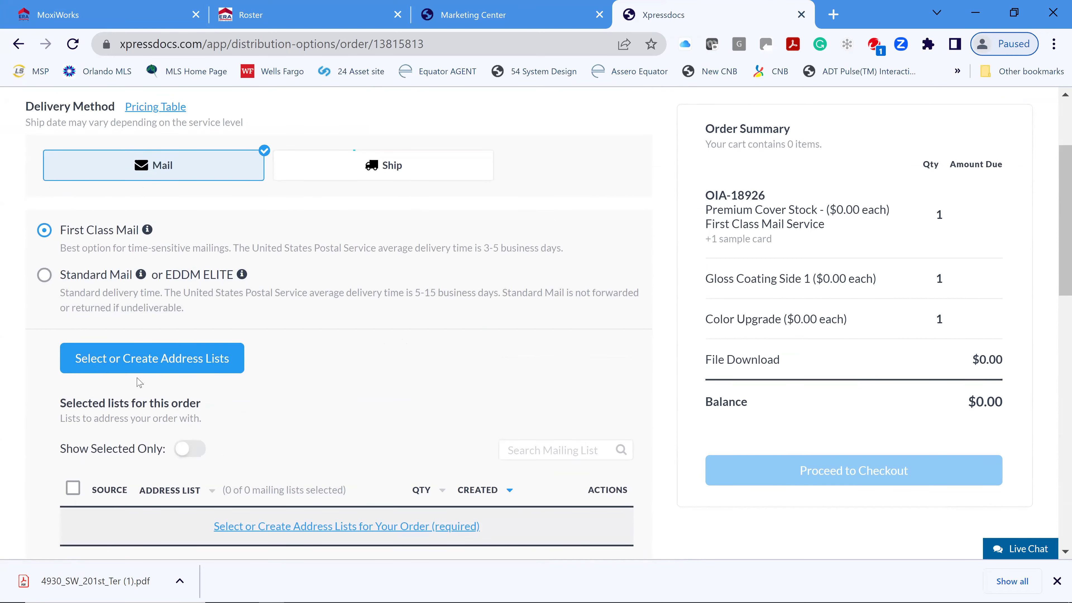
click(178, 363)
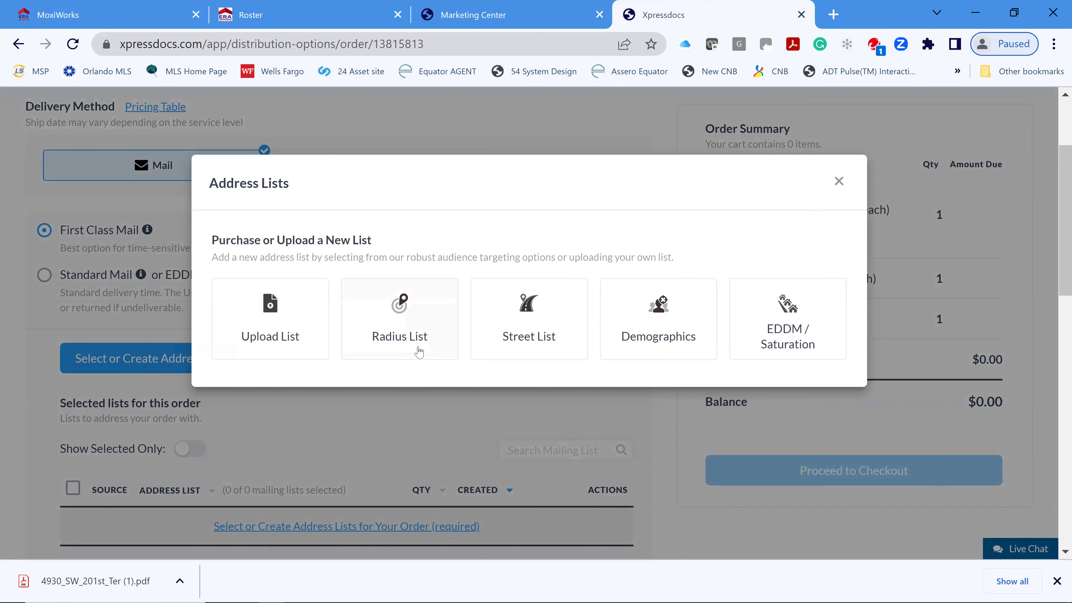
click(408, 334)
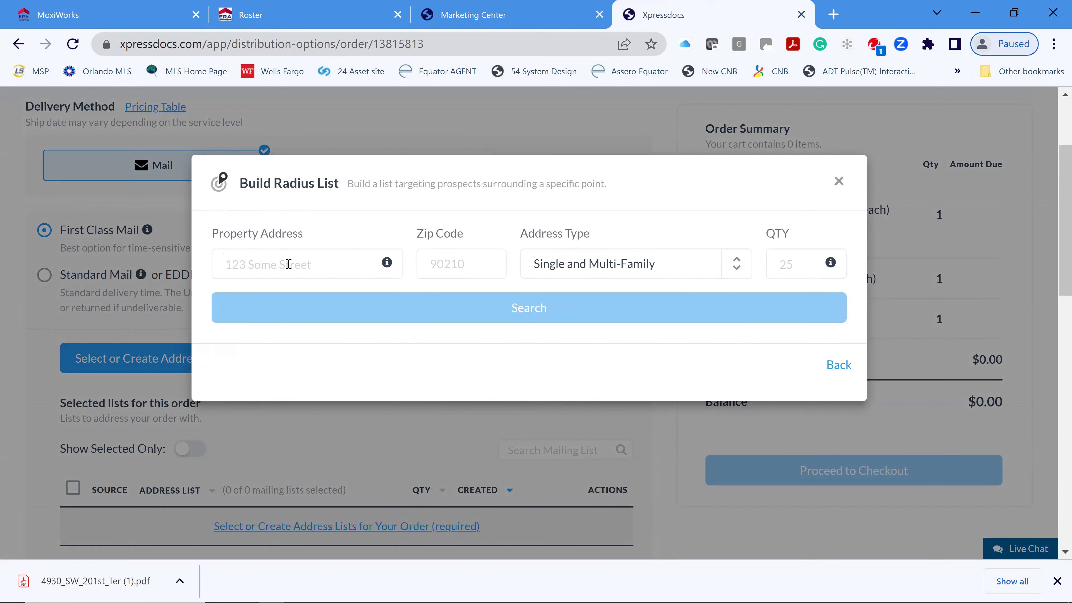
click(310, 253)
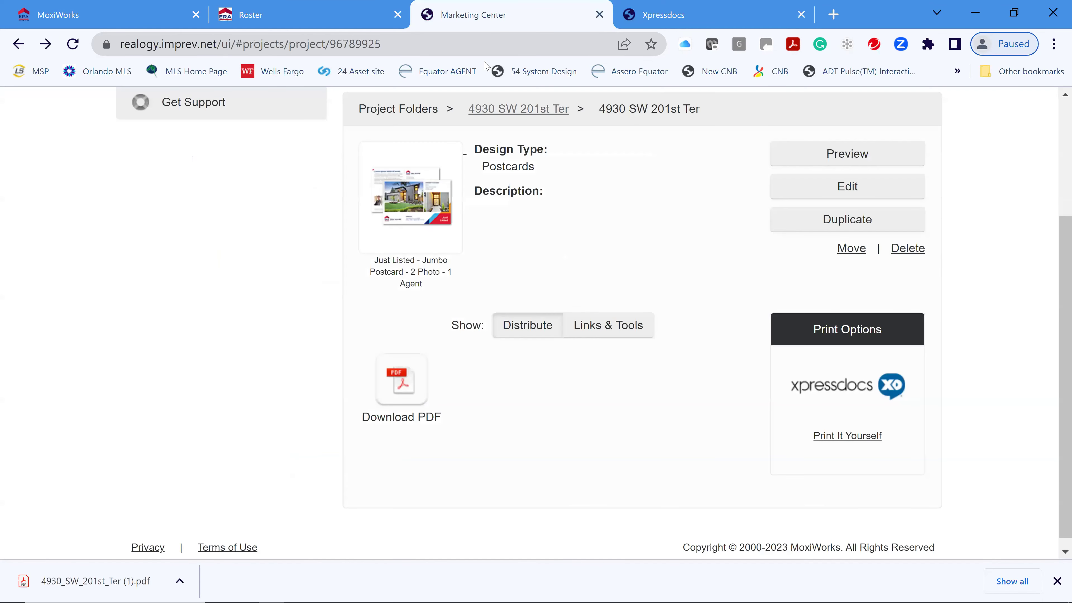
click(657, 10)
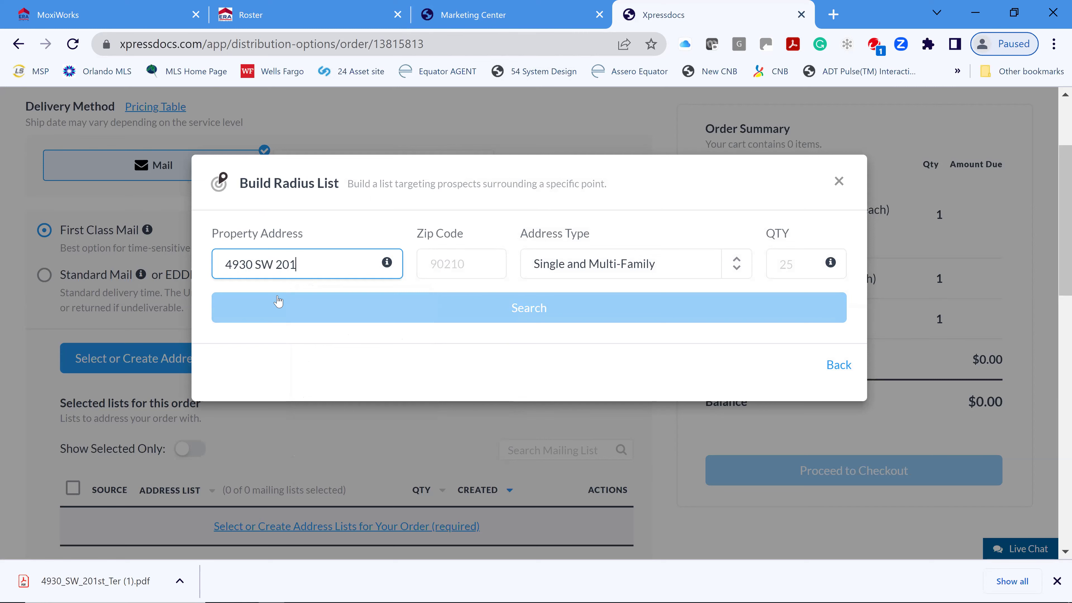
click(468, 17)
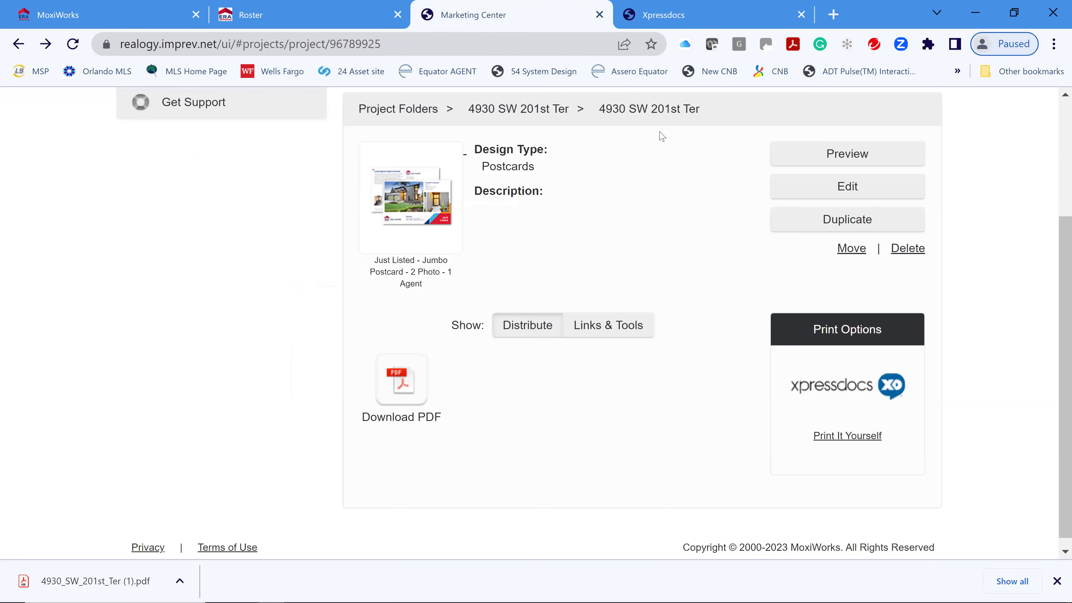
key(ctrl+Tab)
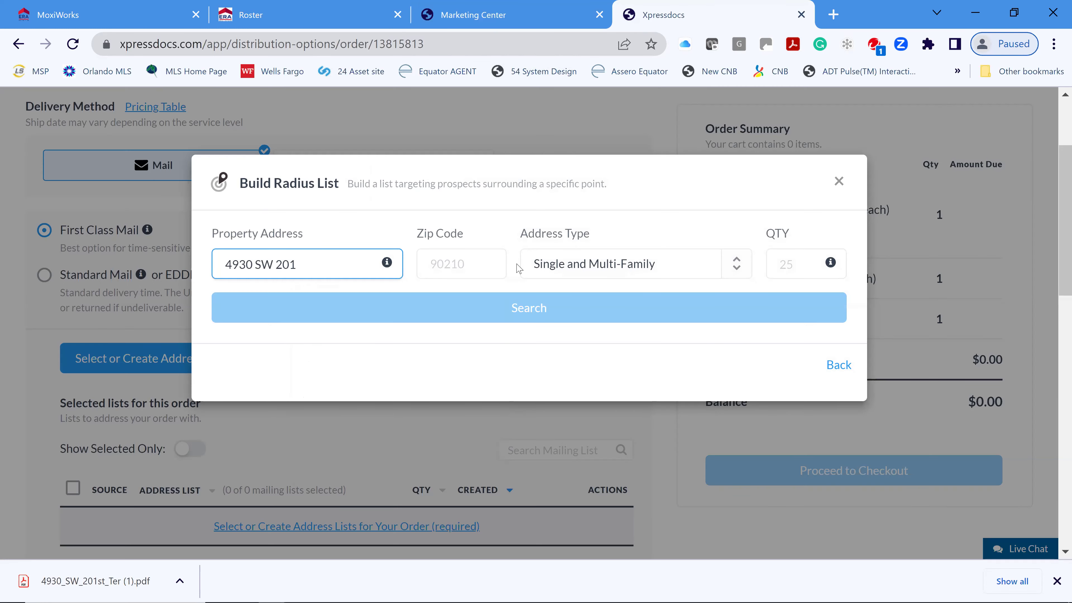
text(TER)
click(489, 13)
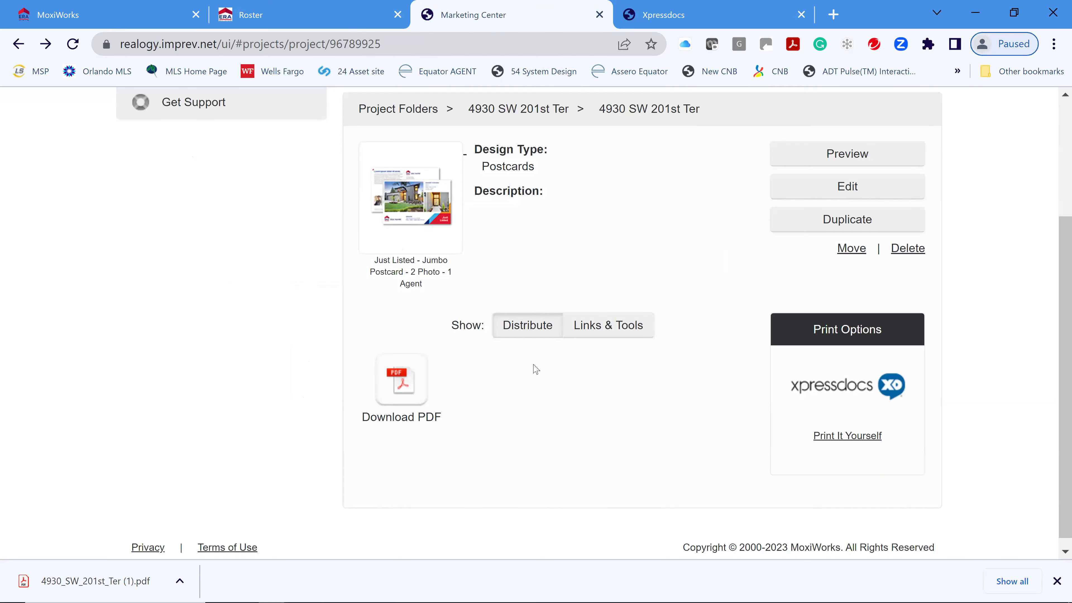
click(43, 590)
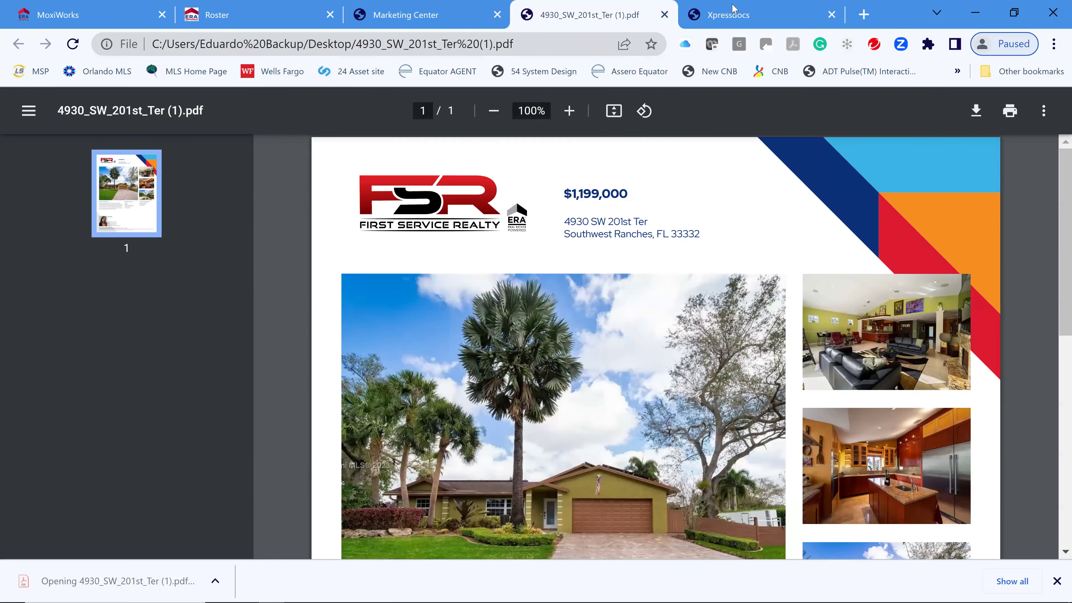
key(ctrl+Tab)
- Enter zip code 33332 and set Address Type to Single Family Only
click(462, 266)
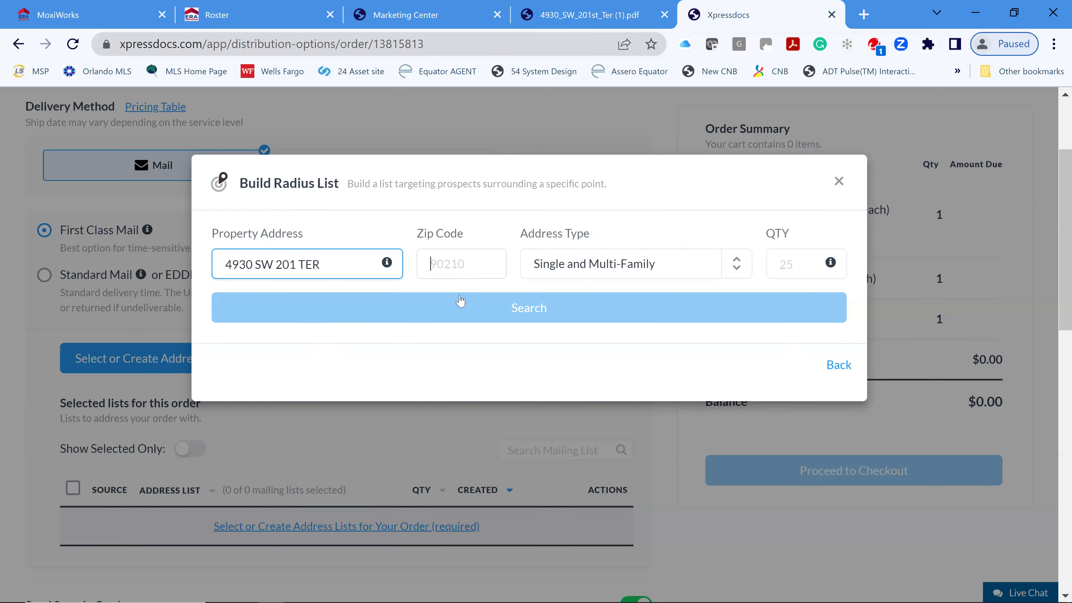
text(33332)
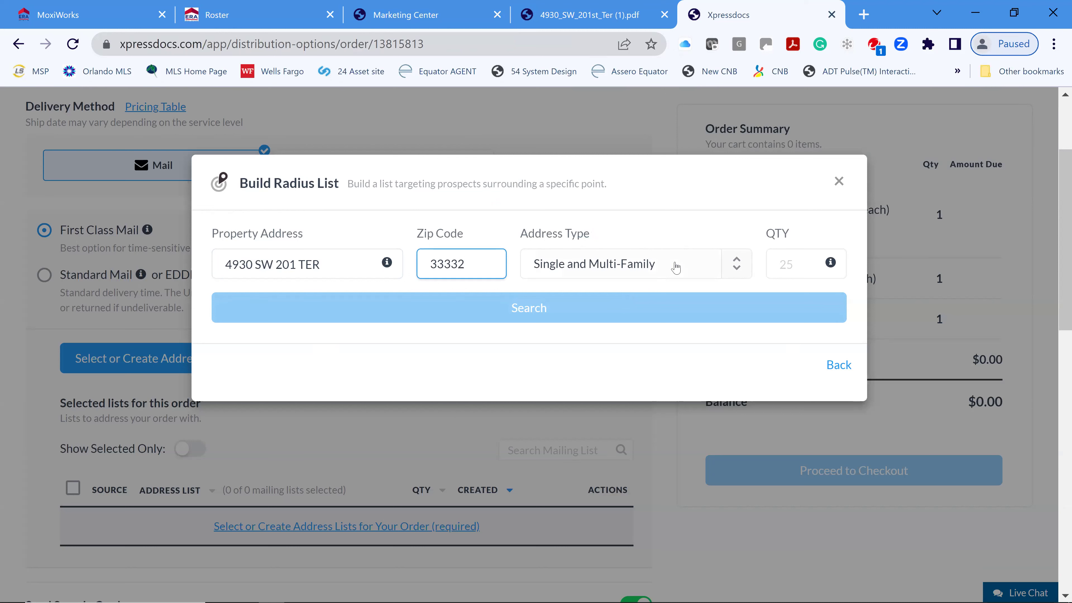
click(675, 268)
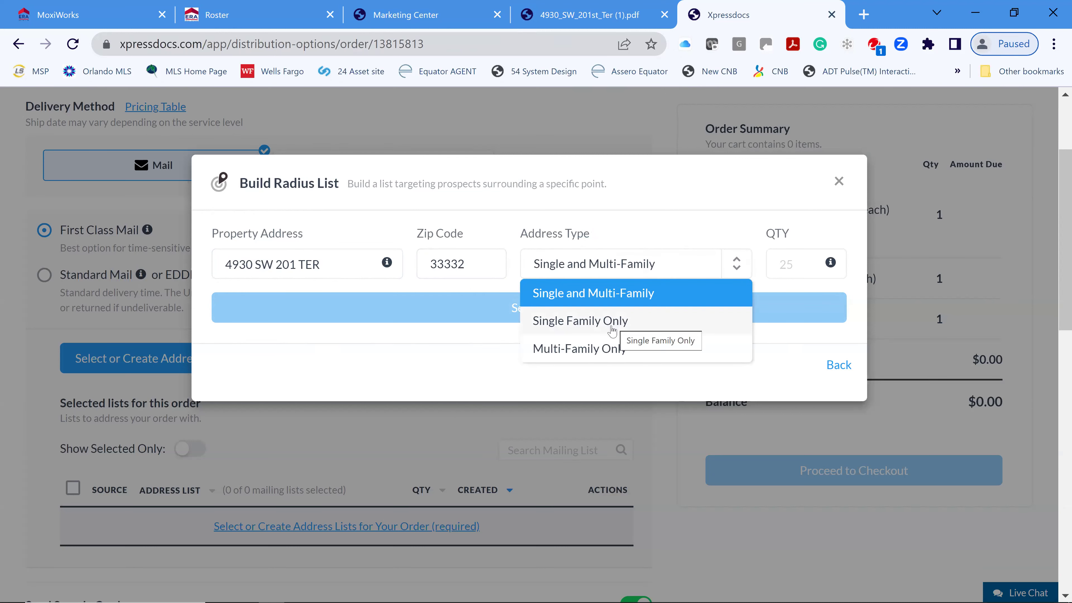
click(596, 319)
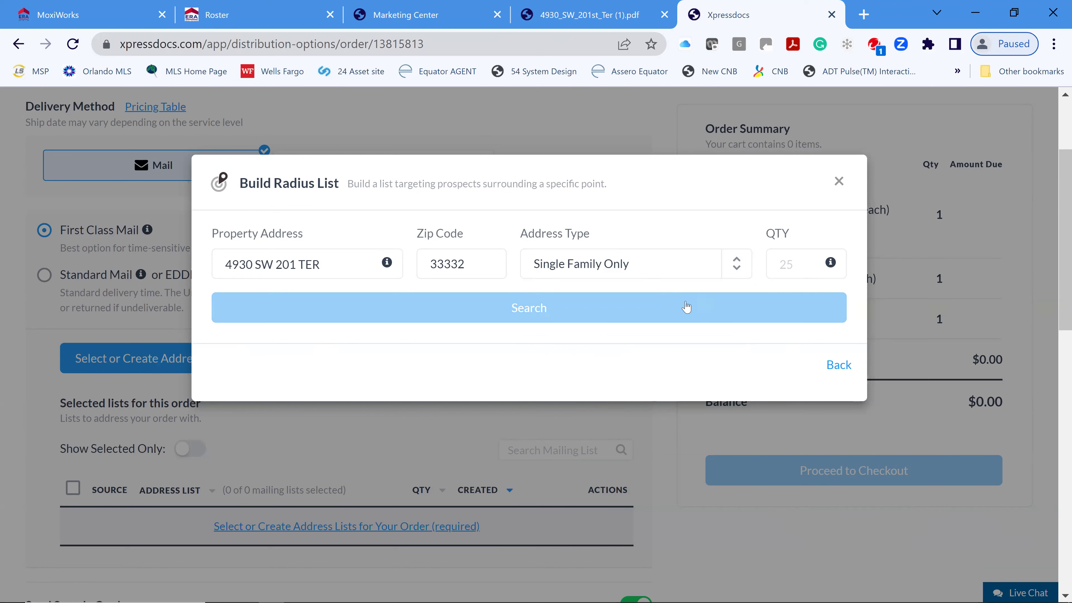
click(776, 271)
- Search for streets around the property with a quantity of 25 and review the results
text(2)
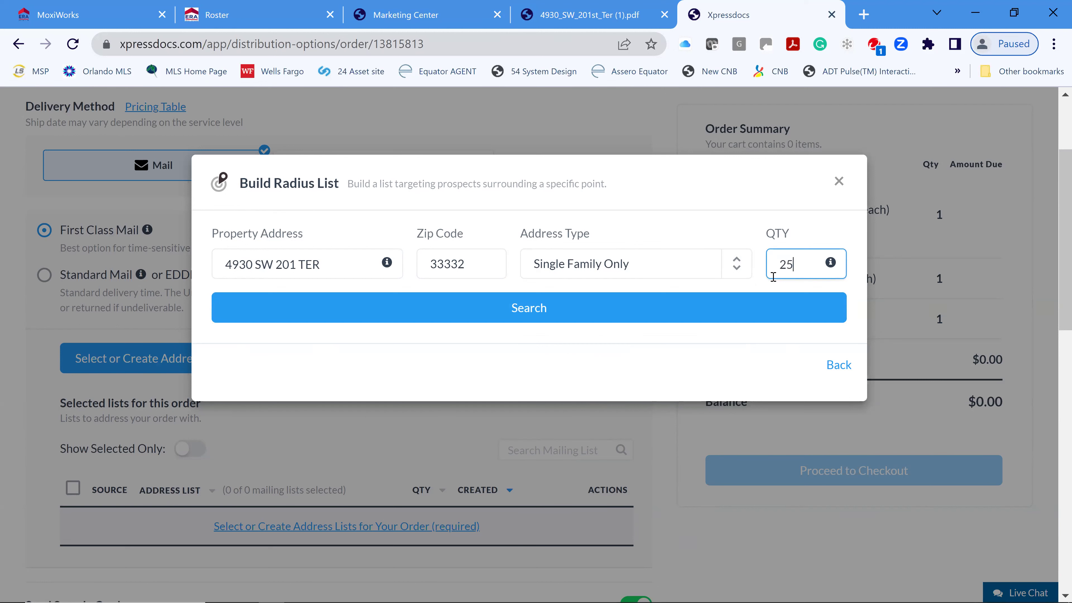
text(5)
click(531, 311)
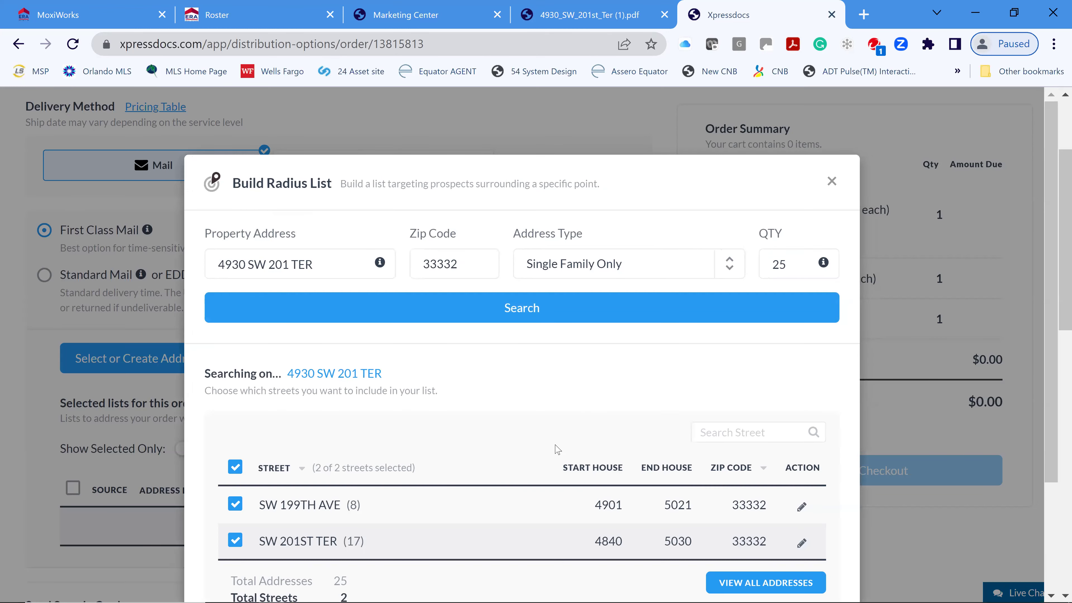
scroll(660, 468, down, 2)
scroll(659, 468, down, 2)
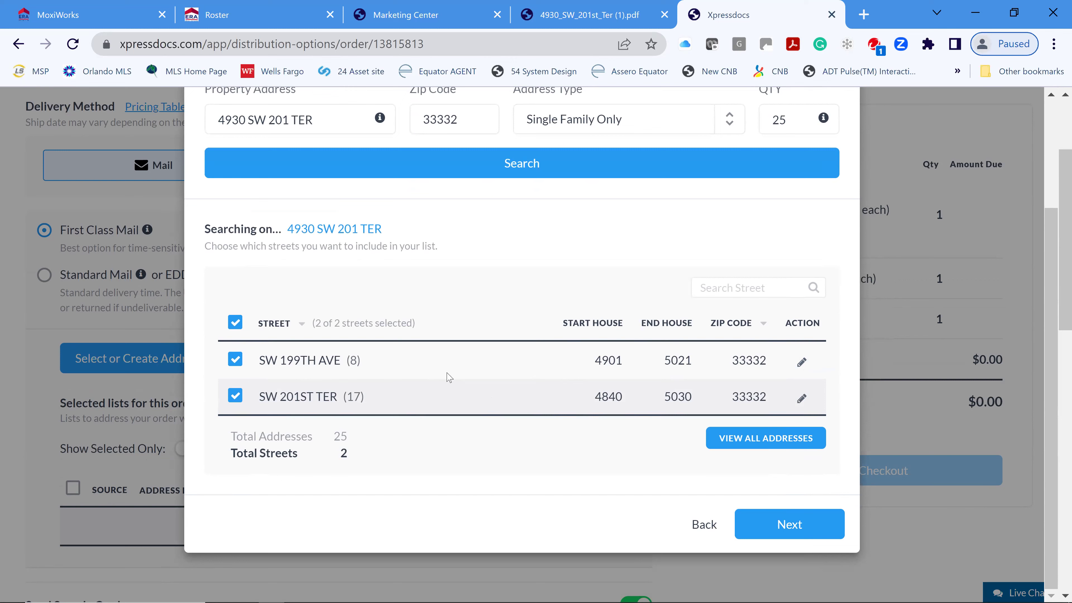
scroll(471, 362, down, 2)
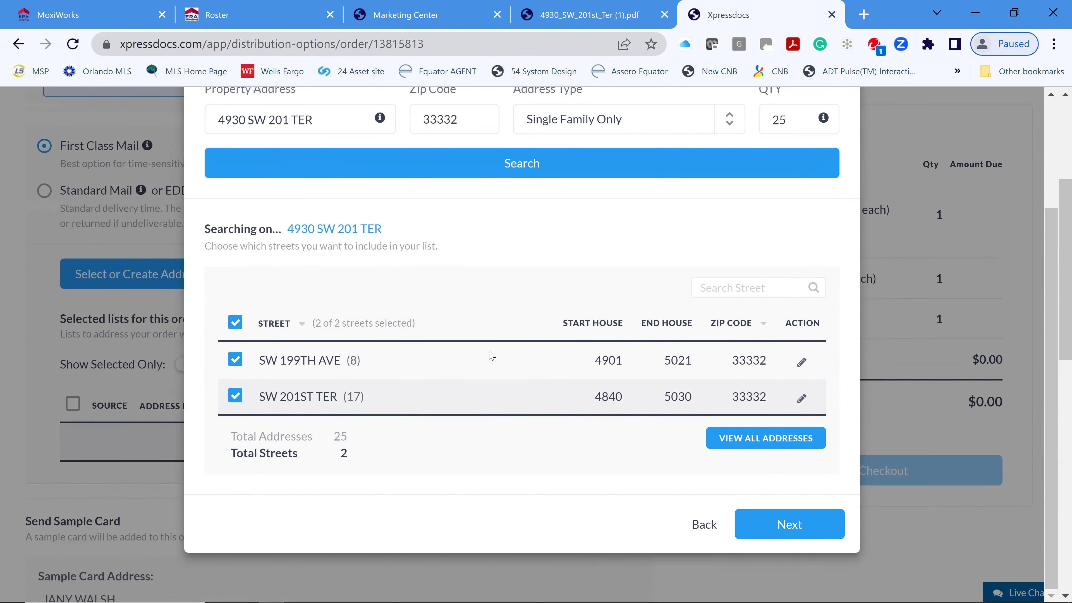
scroll(513, 361, down, 2)
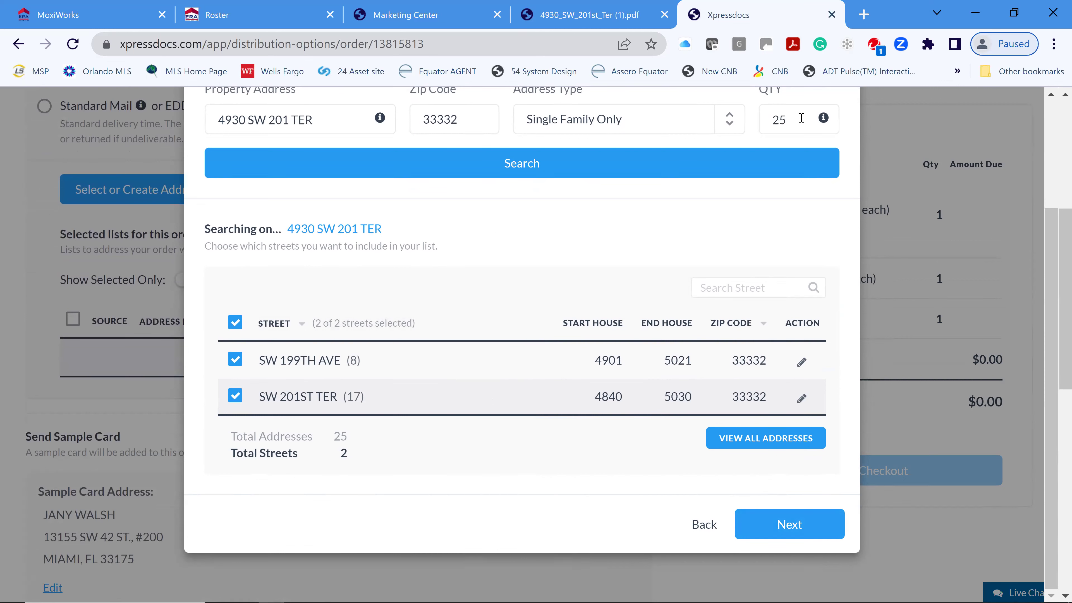
- Raise the quantity to 50 and rerun the search, now returning 5 streets
double_click(775, 120)
text(50)
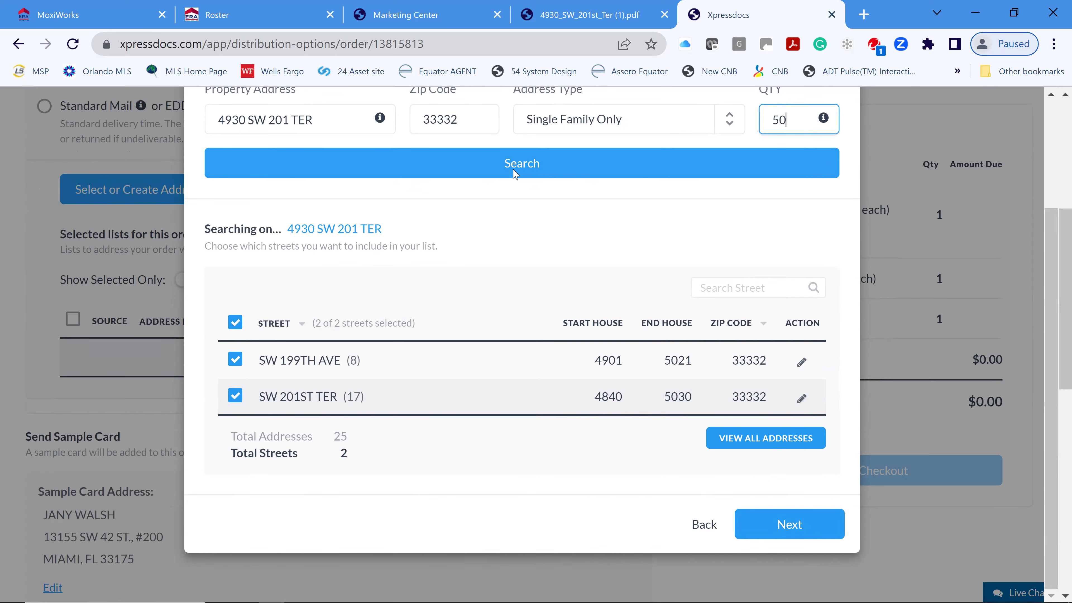
click(514, 173)
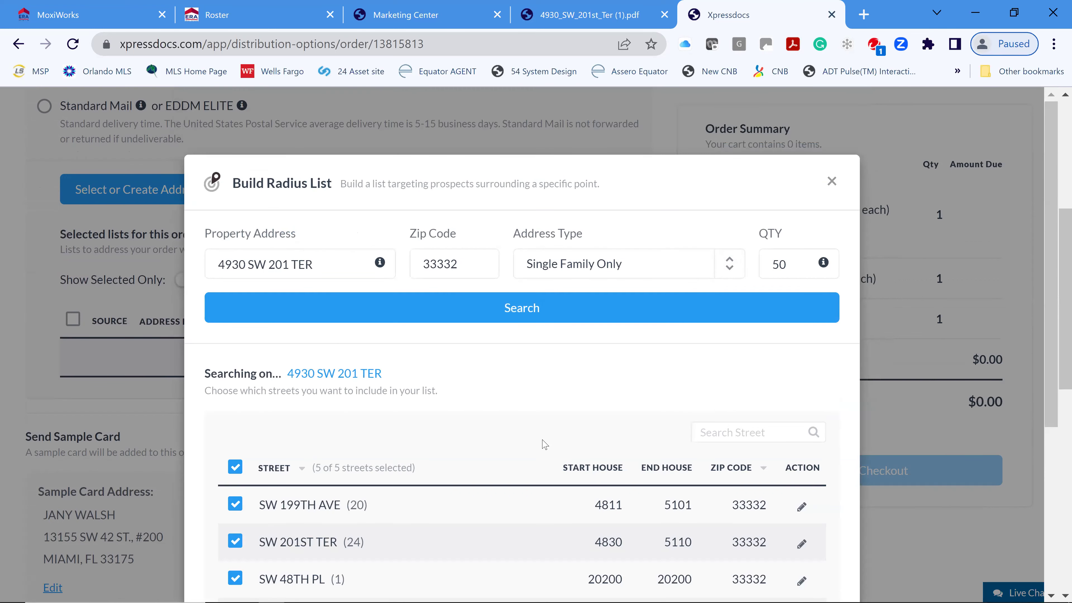
scroll(539, 464, down, 1)
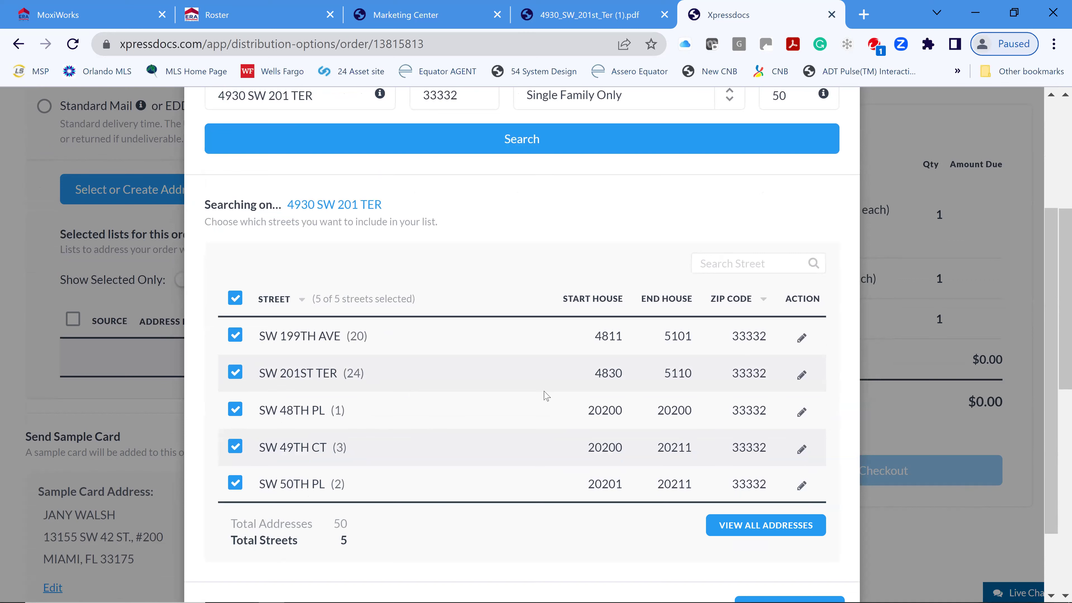
scroll(565, 401, up, 4)
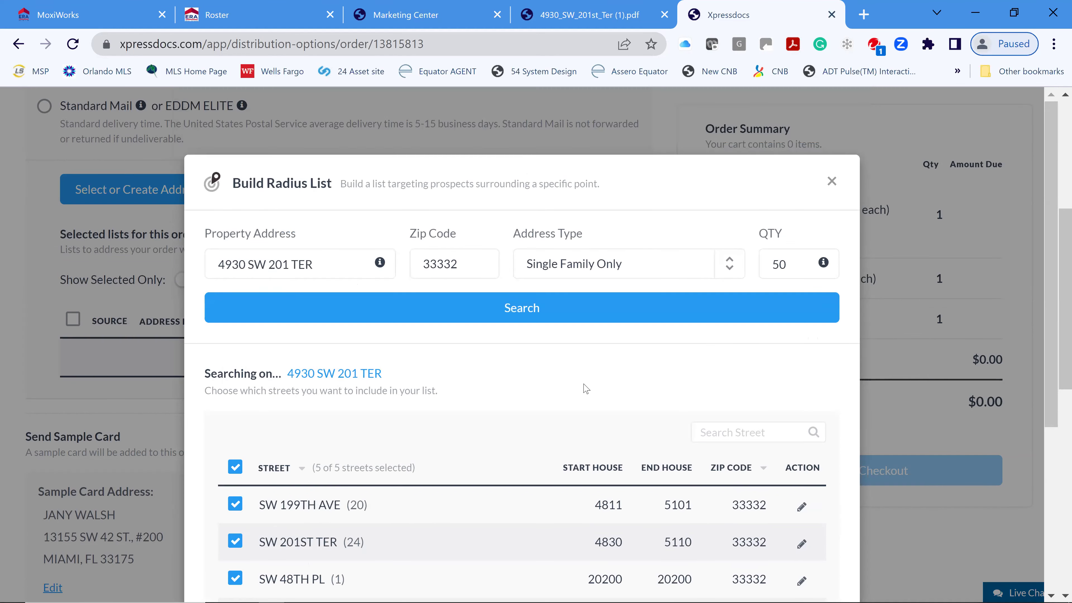
scroll(584, 390, down, 5)
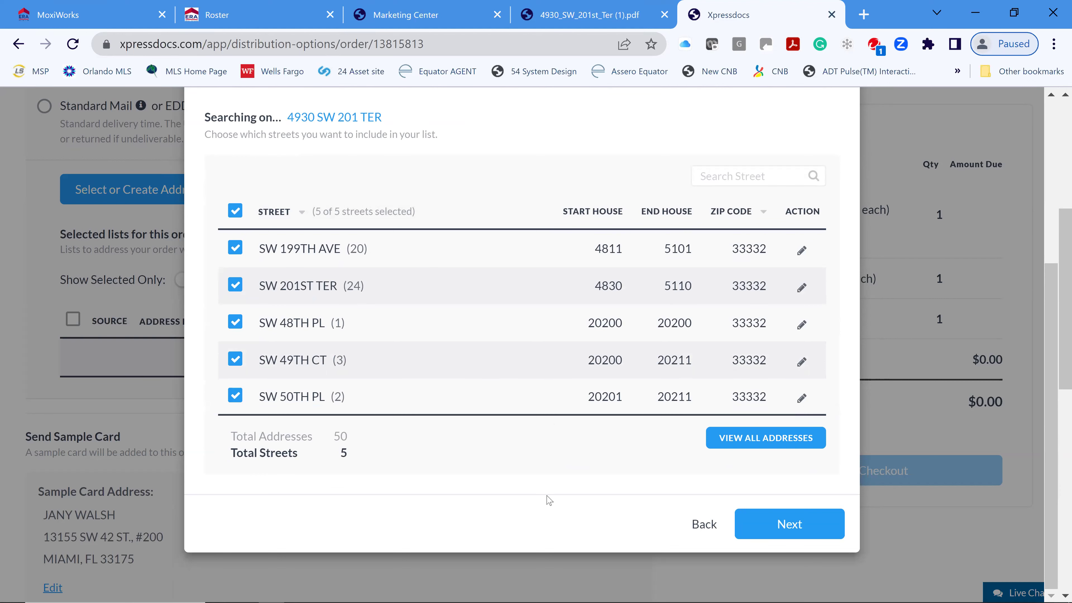
- Add 'OR OCCUPANT' below each owner name, accept the terms and conditions, and create the radius list
click(795, 527)
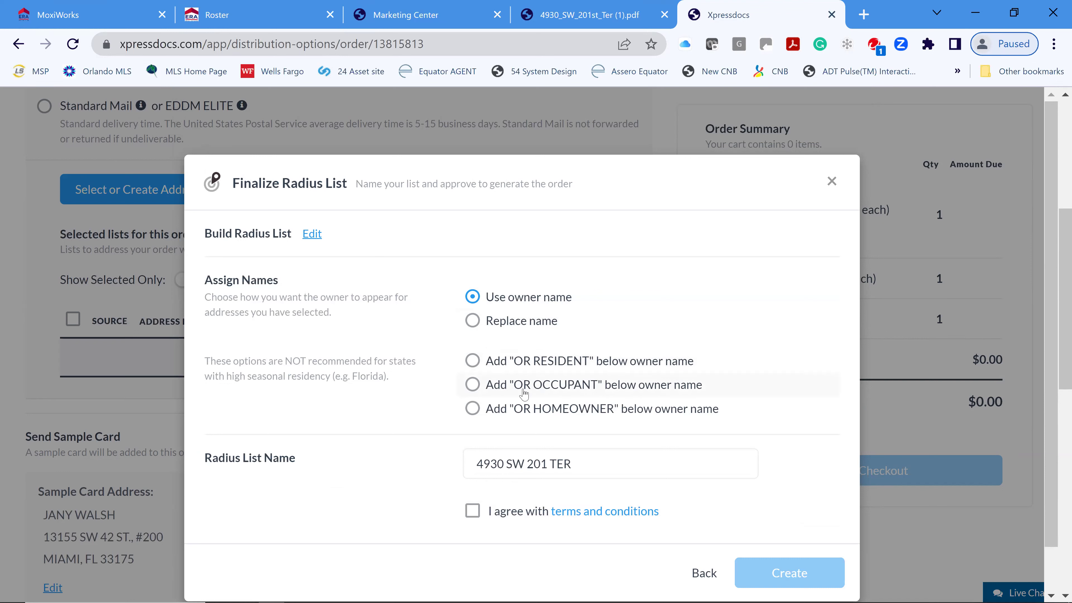
click(473, 384)
click(473, 512)
scroll(819, 435, down, 2)
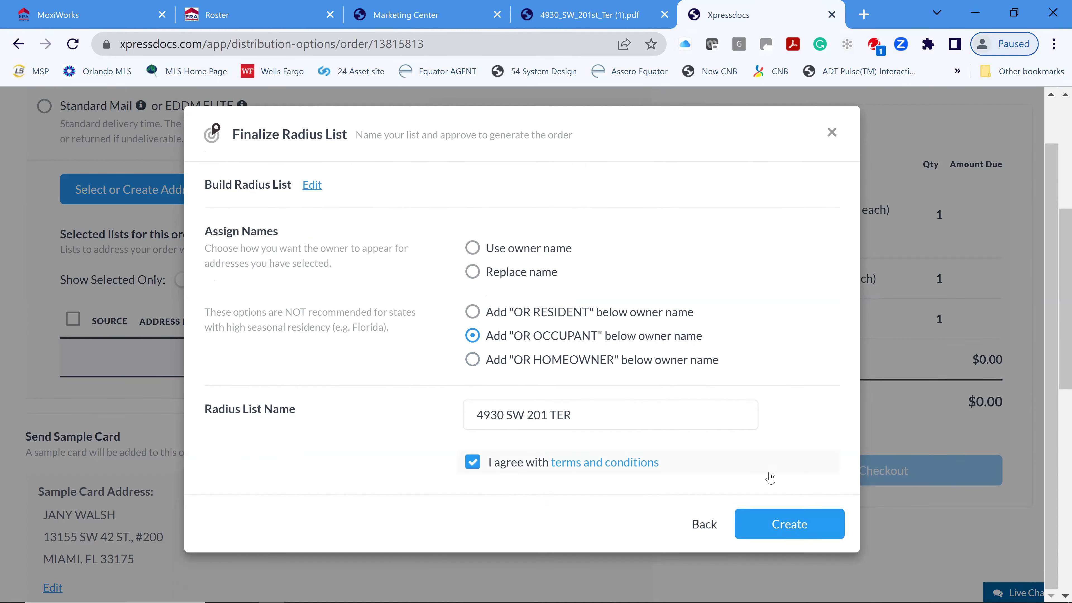
click(790, 527)
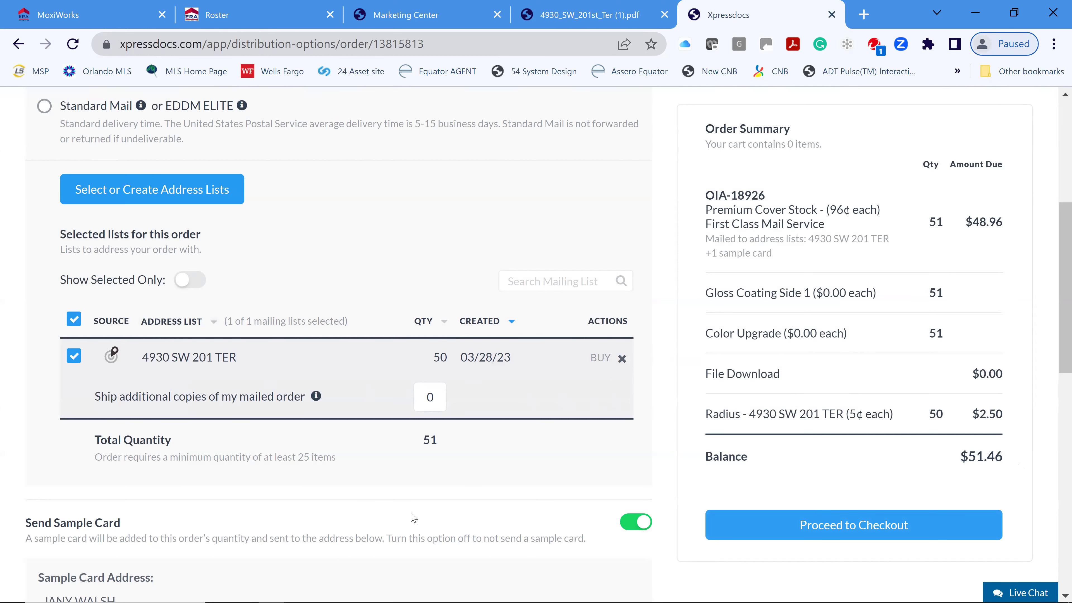
- Scroll the order to check the 51 First Class pieces, the sample card and the $51.46 balance
scroll(807, 533, down, 2)
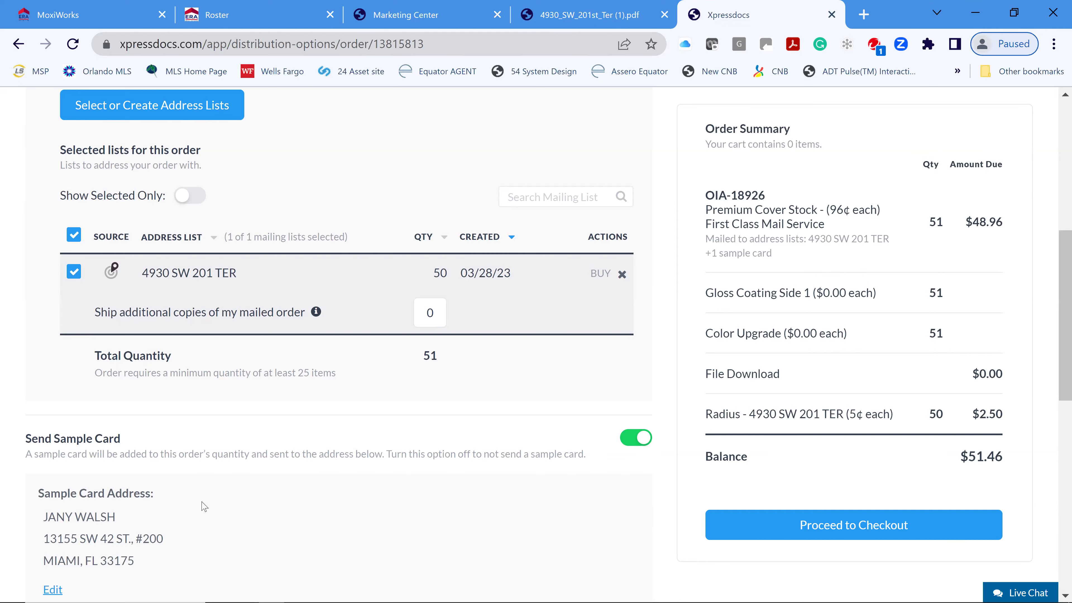
scroll(203, 506, down, 2)
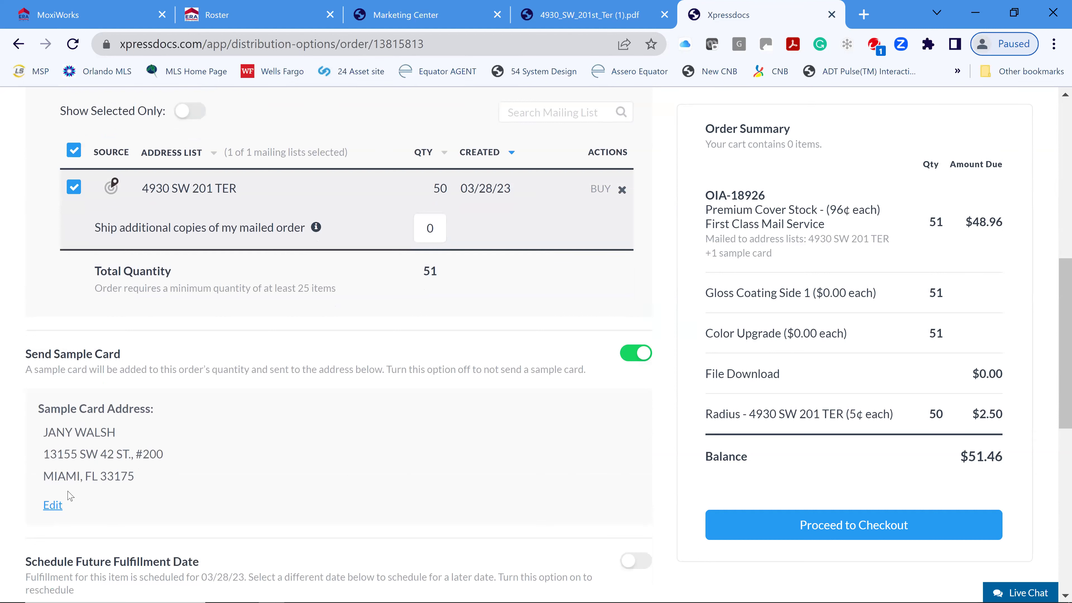
scroll(496, 454, down, 1)
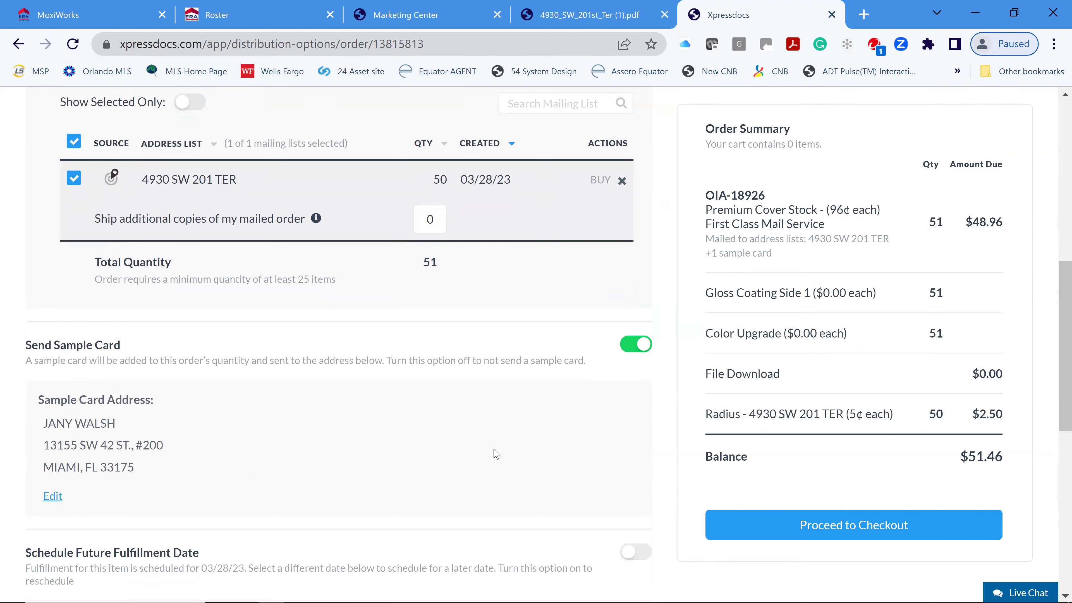
scroll(496, 454, down, 2)
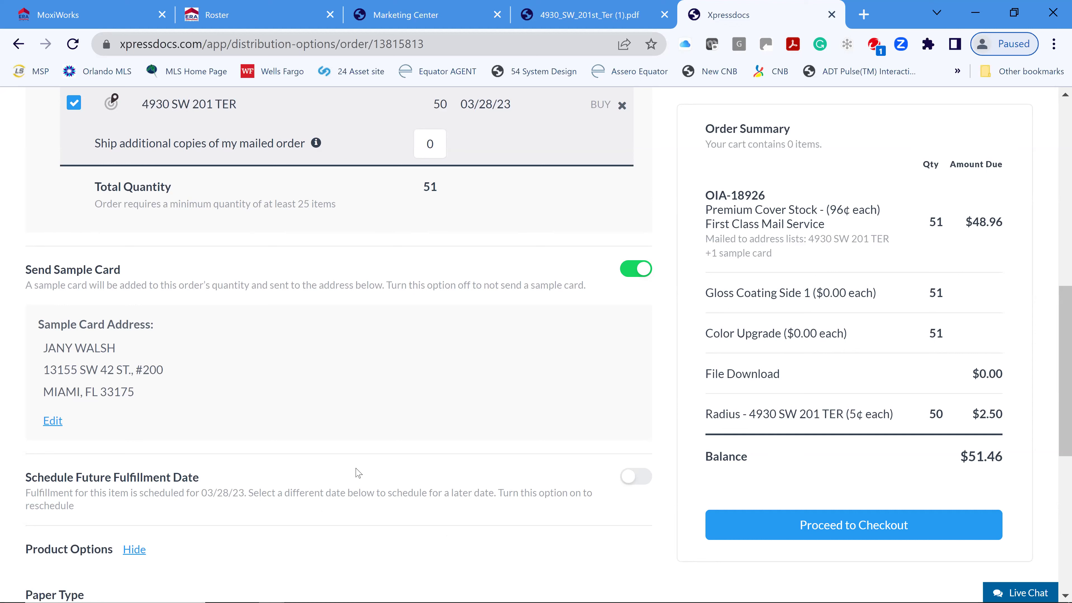
scroll(358, 473, down, 6)
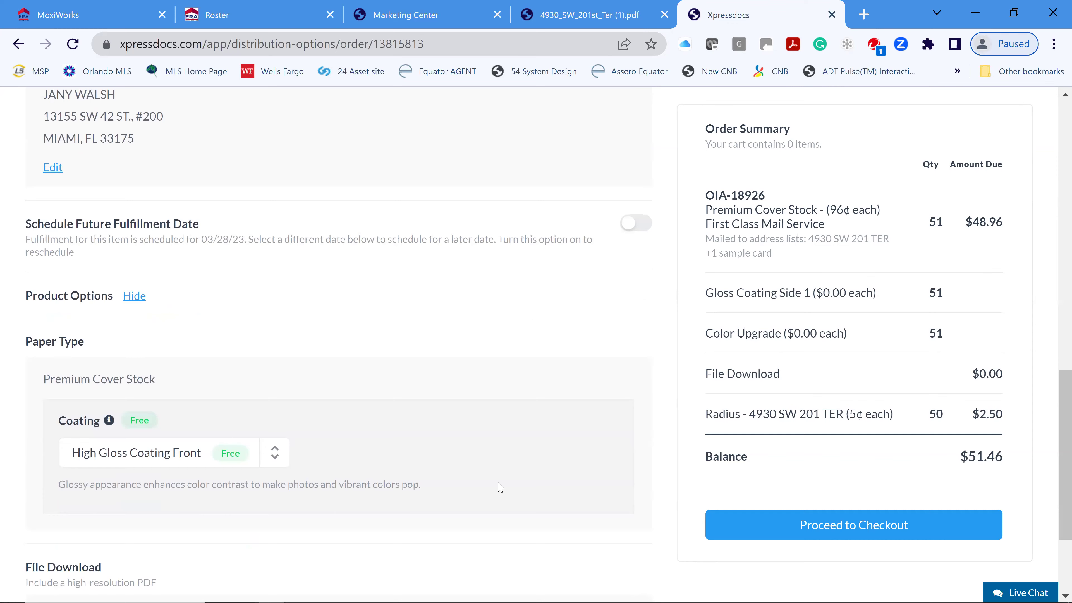
- Review the Product Options and File Download sections, then close the Xpressdocs and listing PDF tabs
scroll(506, 426, down, 4)
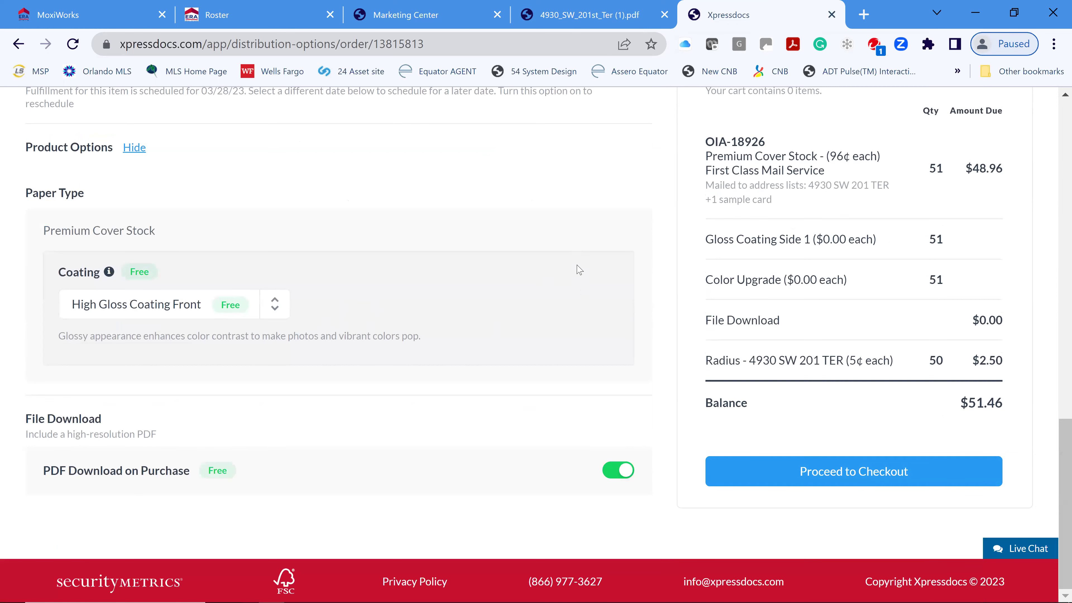
scroll(663, 302, up, 10)
scroll(889, 259, up, 13)
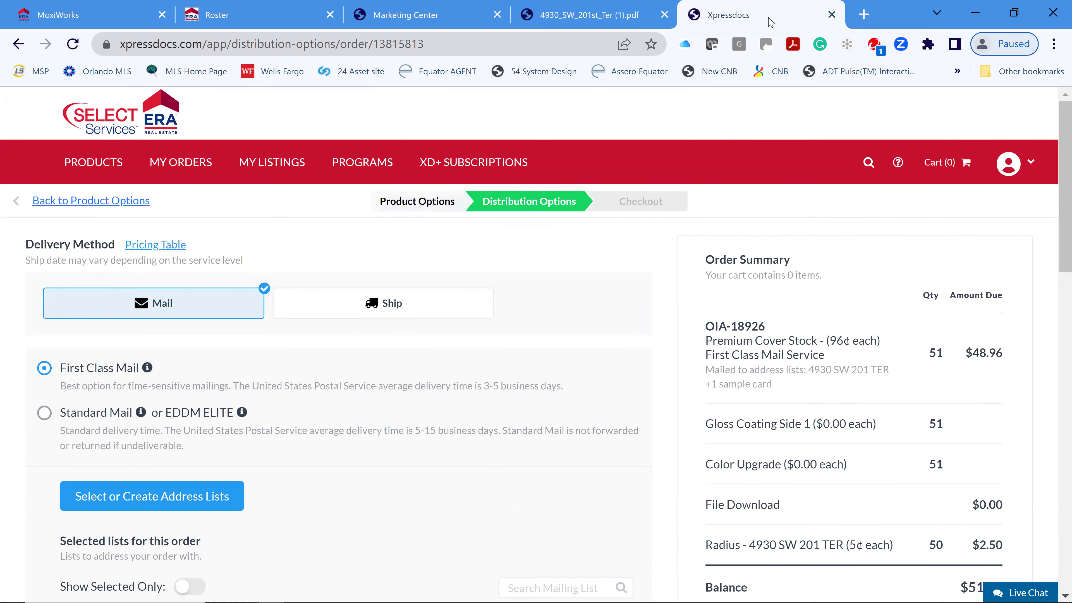
mouse_move(97, 164)
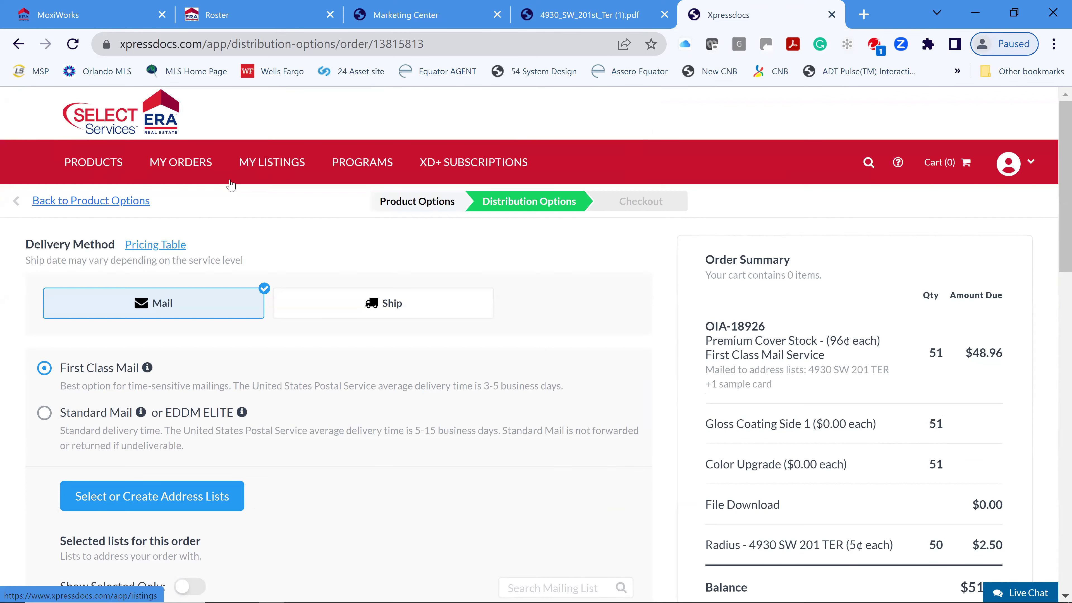
mouse_move(231, 184)
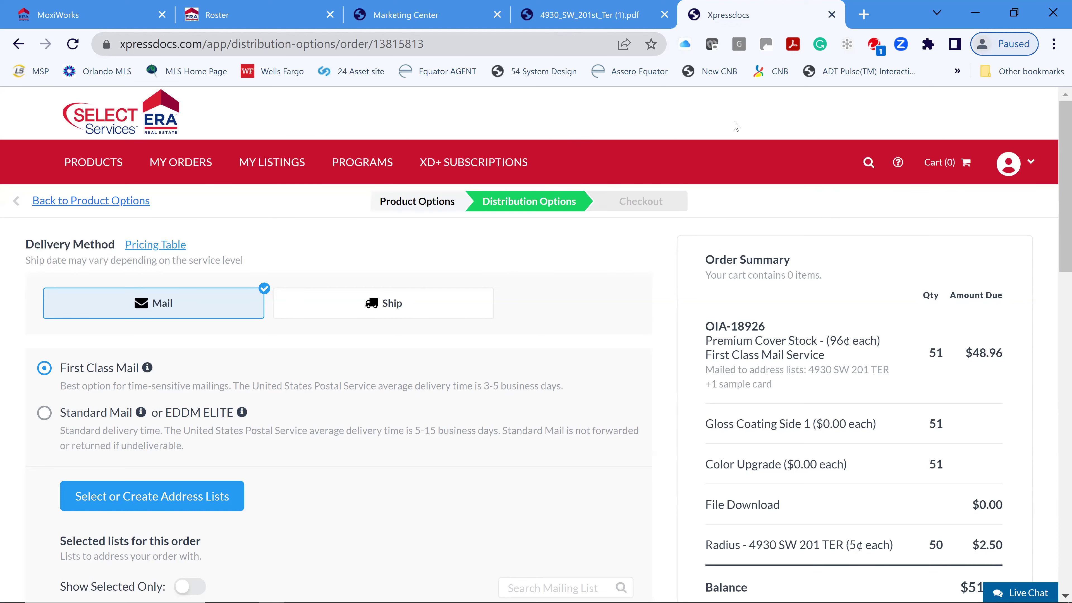
click(832, 15)
click(664, 14)
scroll(427, 492, down, 4)
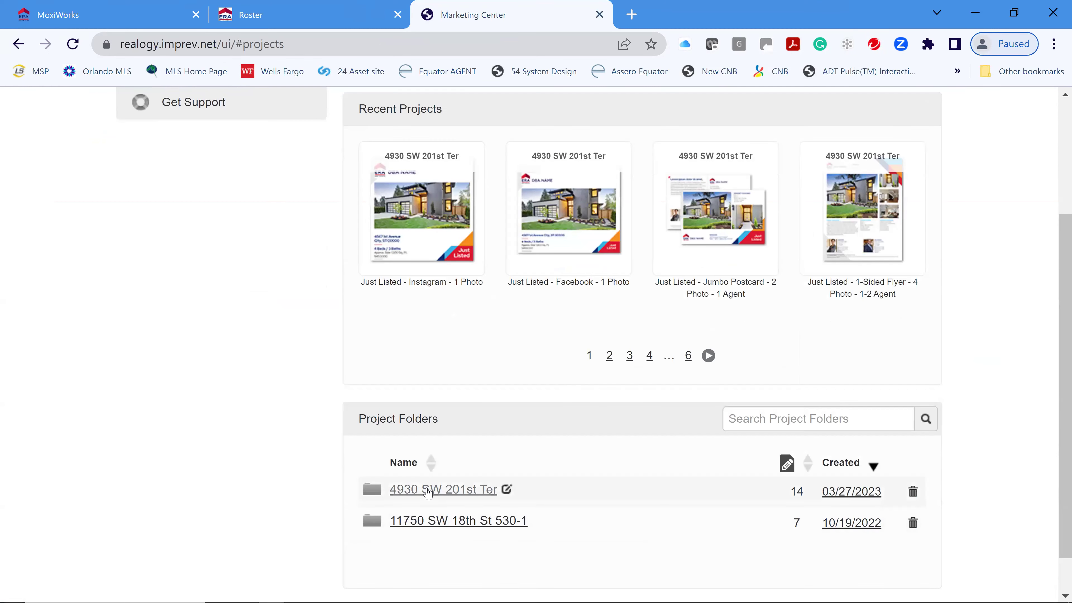
click(427, 494)
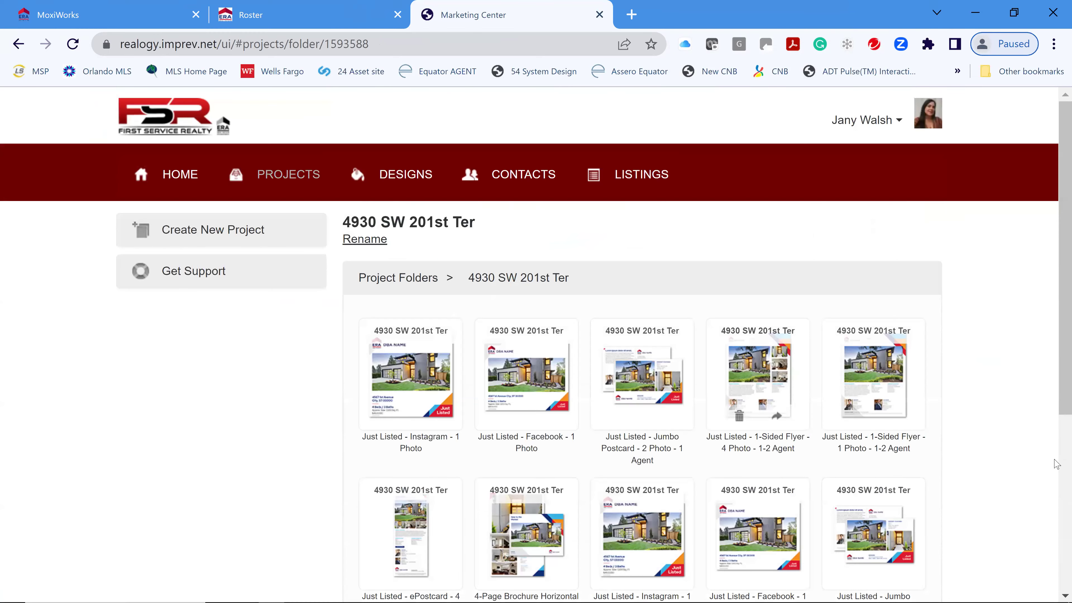
scroll(820, 441, down, 5)
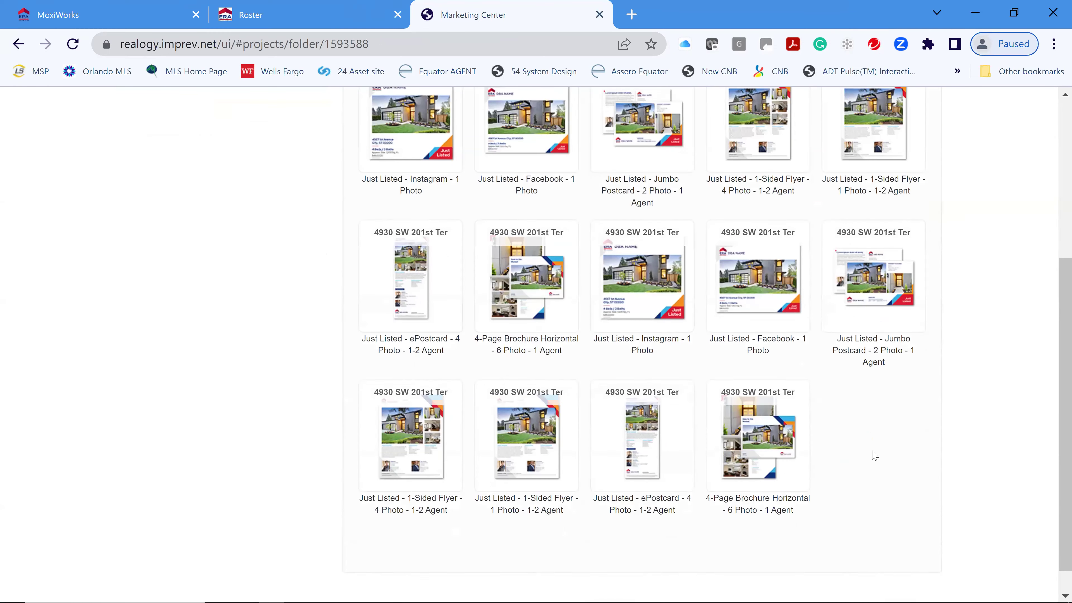
scroll(861, 458, down, 2)
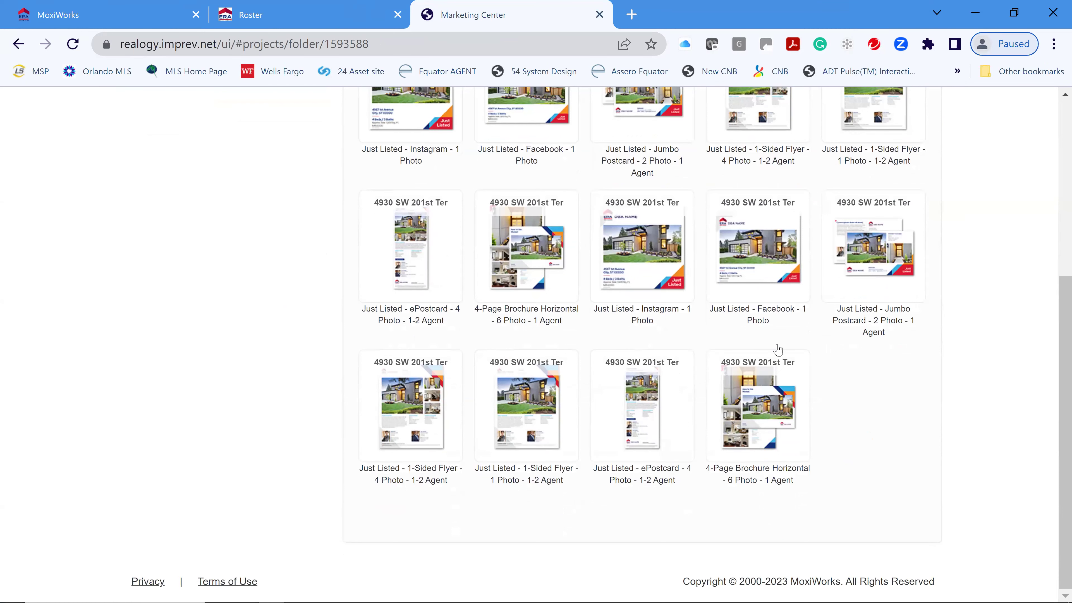
scroll(908, 486, up, 2)
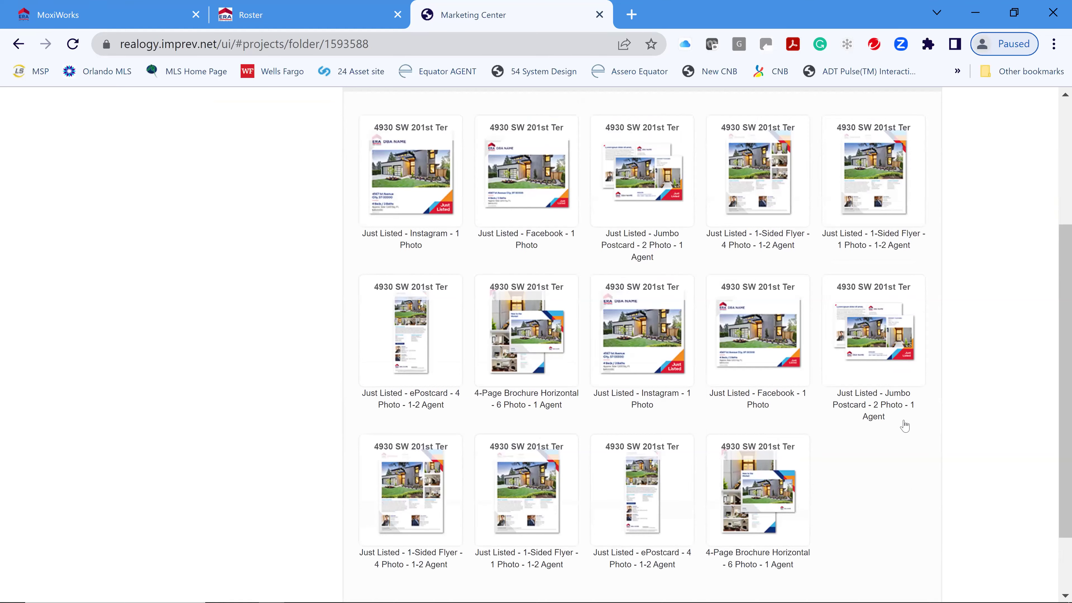
scroll(903, 422, up, 5)
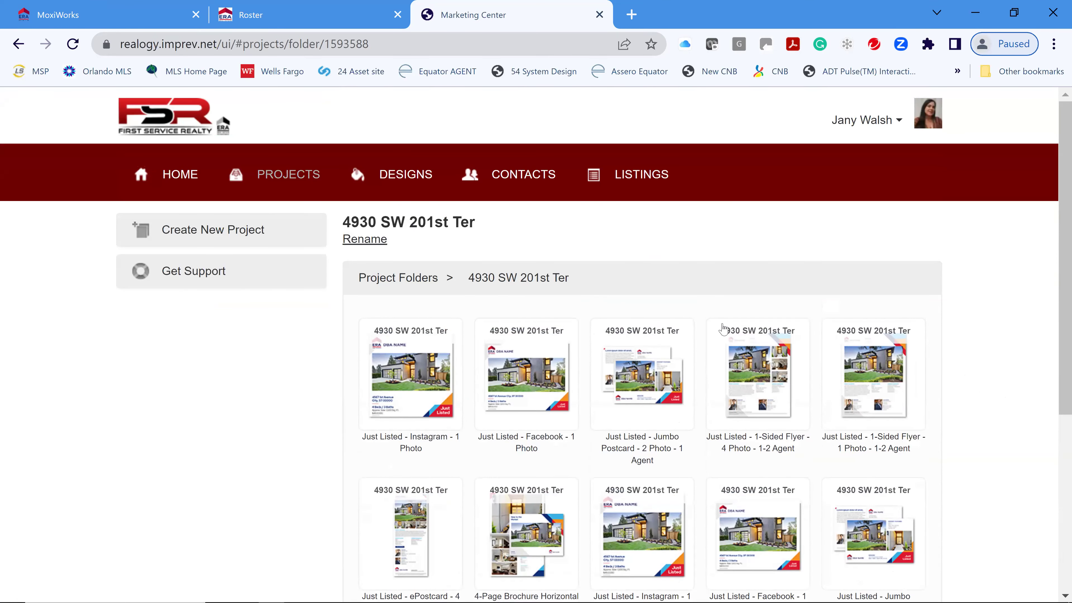
mouse_move(869, 377)
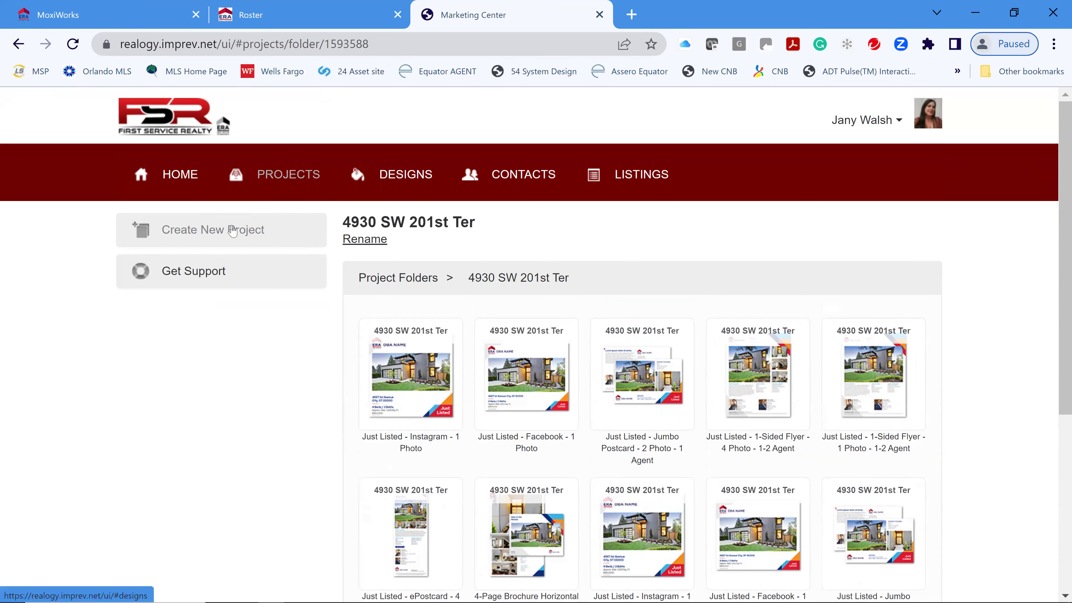
click(635, 178)
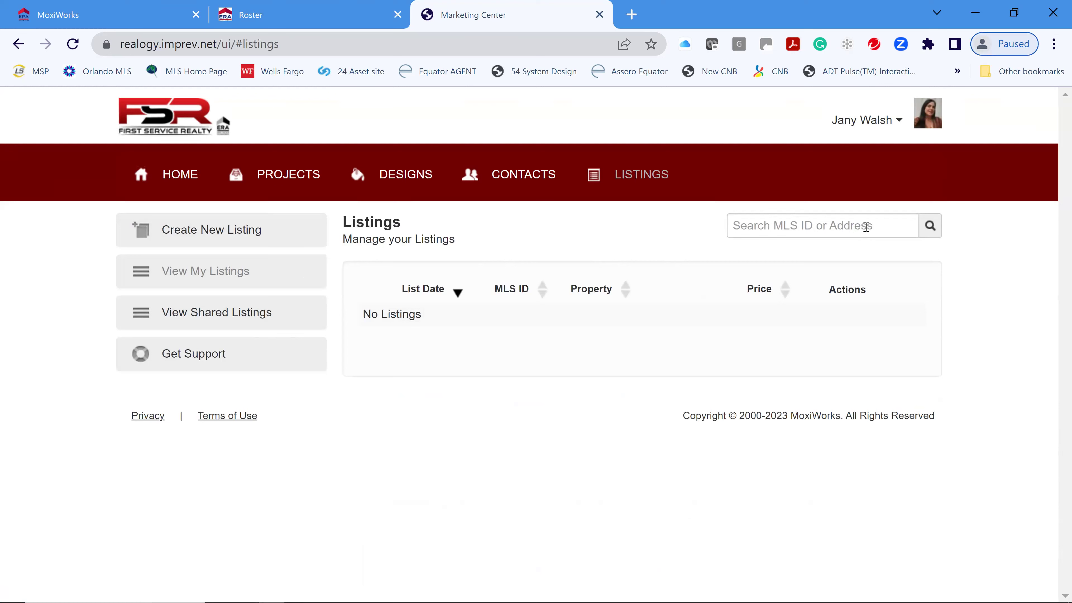
click(207, 315)
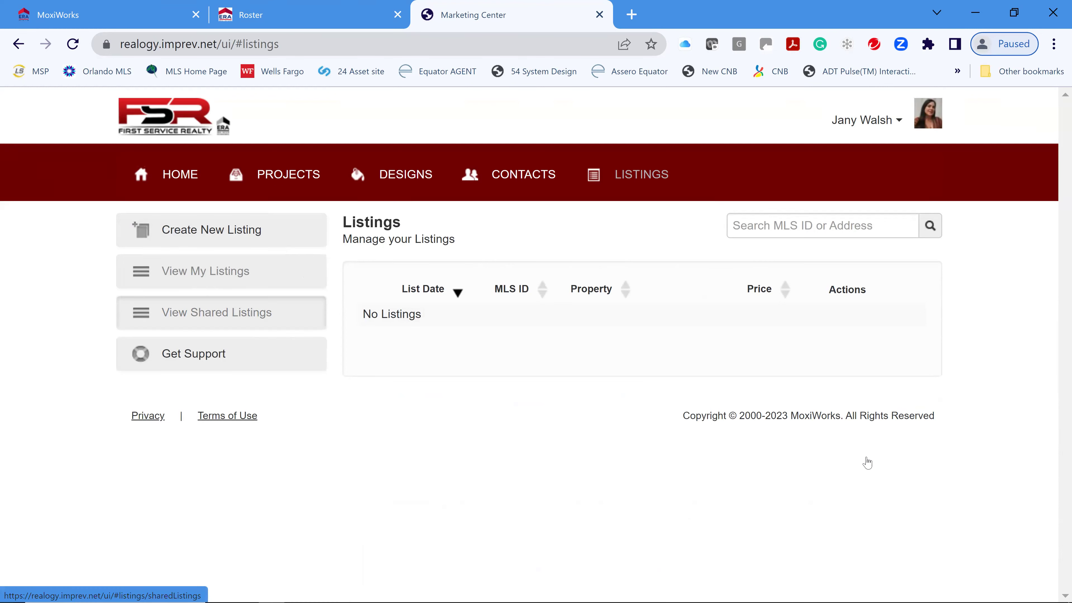
scroll(879, 476, down, 6)
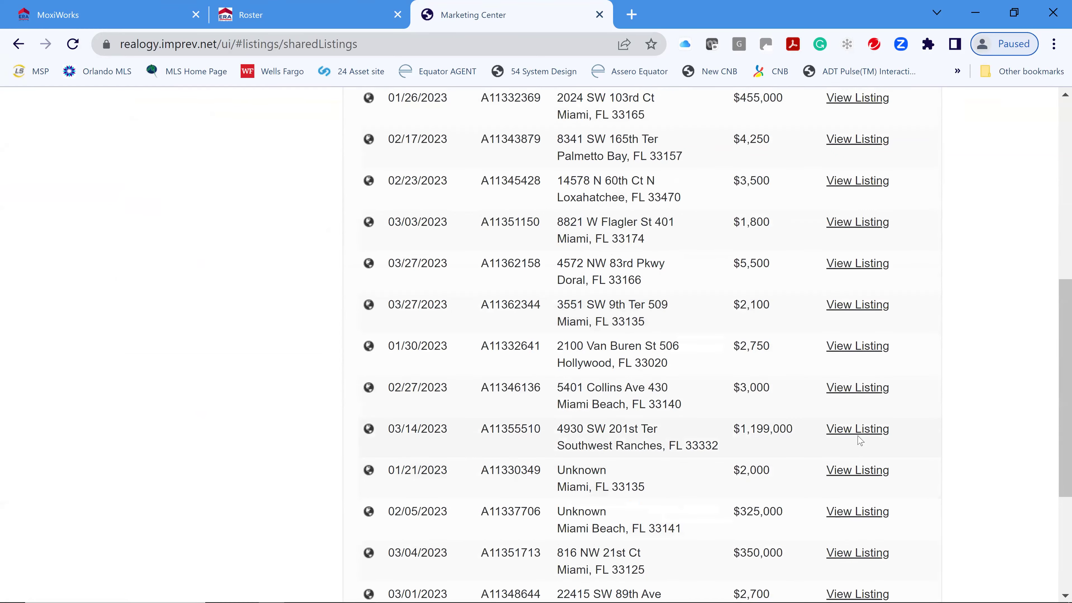
click(858, 430)
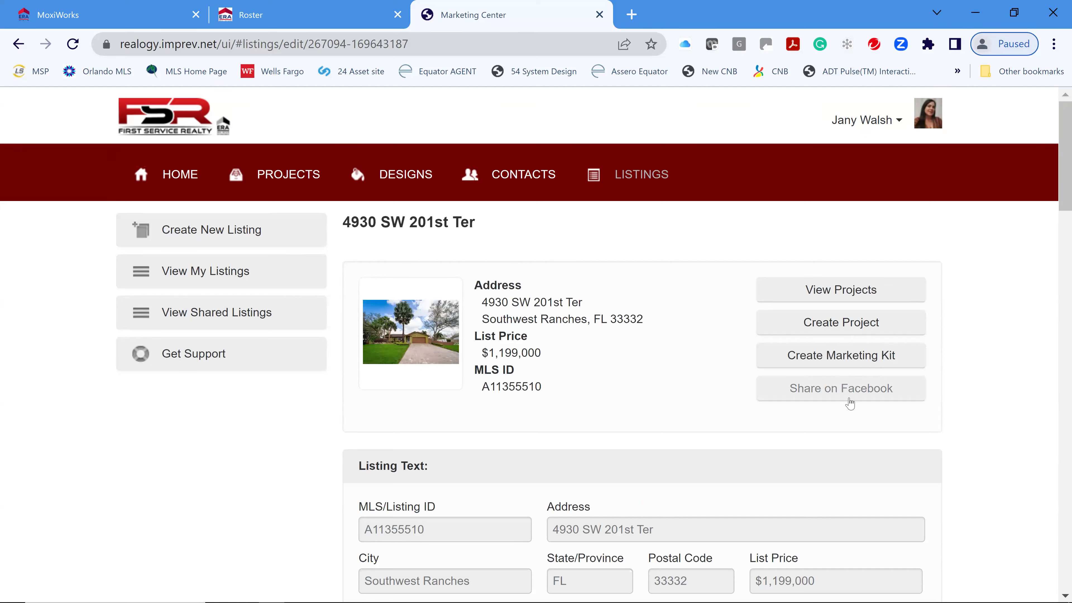
click(857, 329)
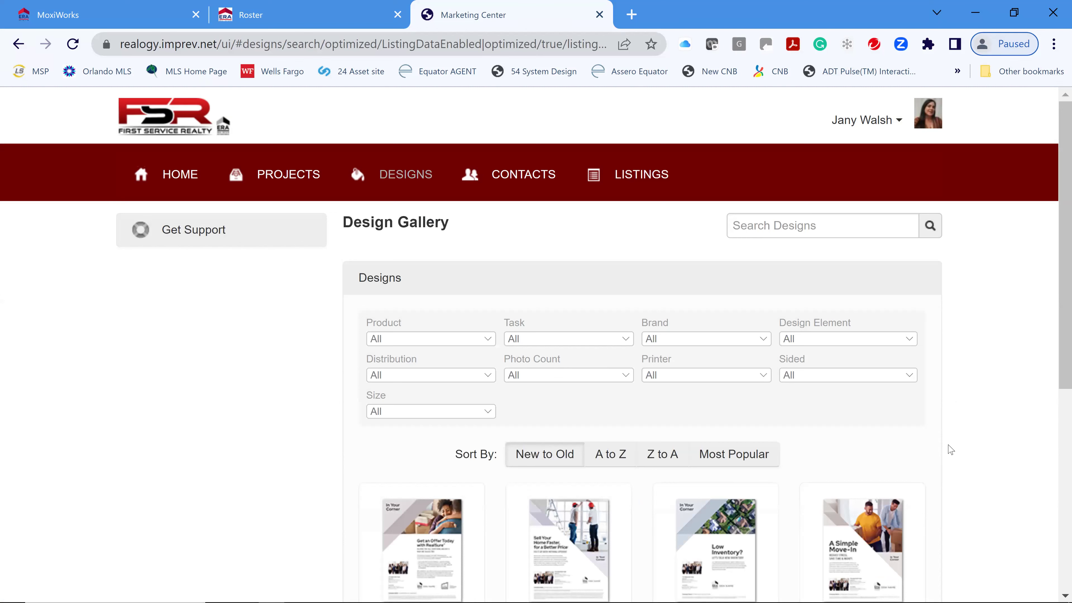
- Filter the Design Gallery to Video and start a project from the 10 Photo Social Video design
scroll(985, 418, down, 2)
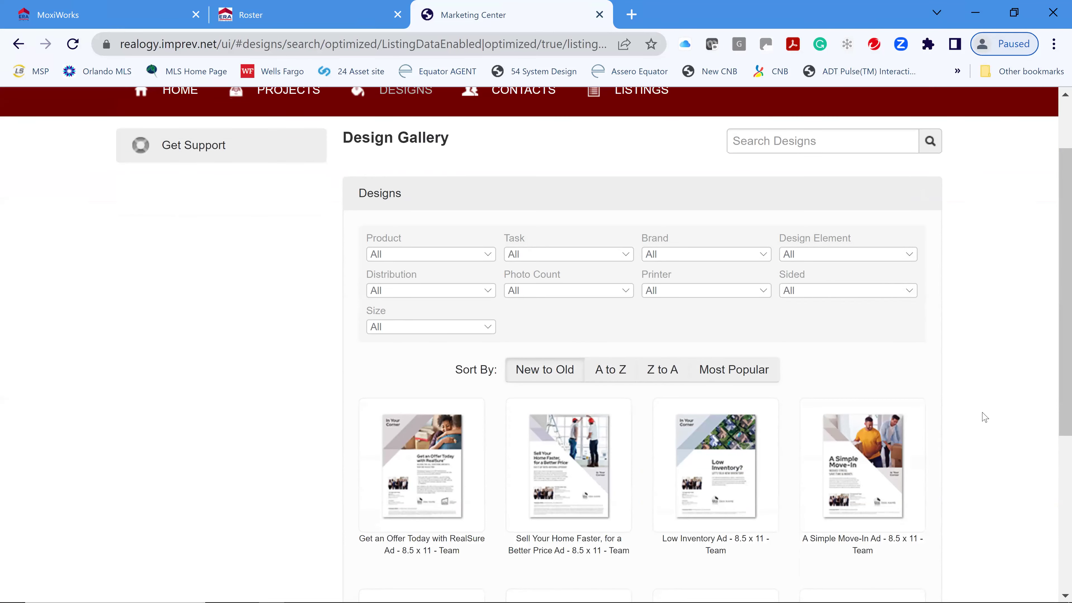
click(428, 255)
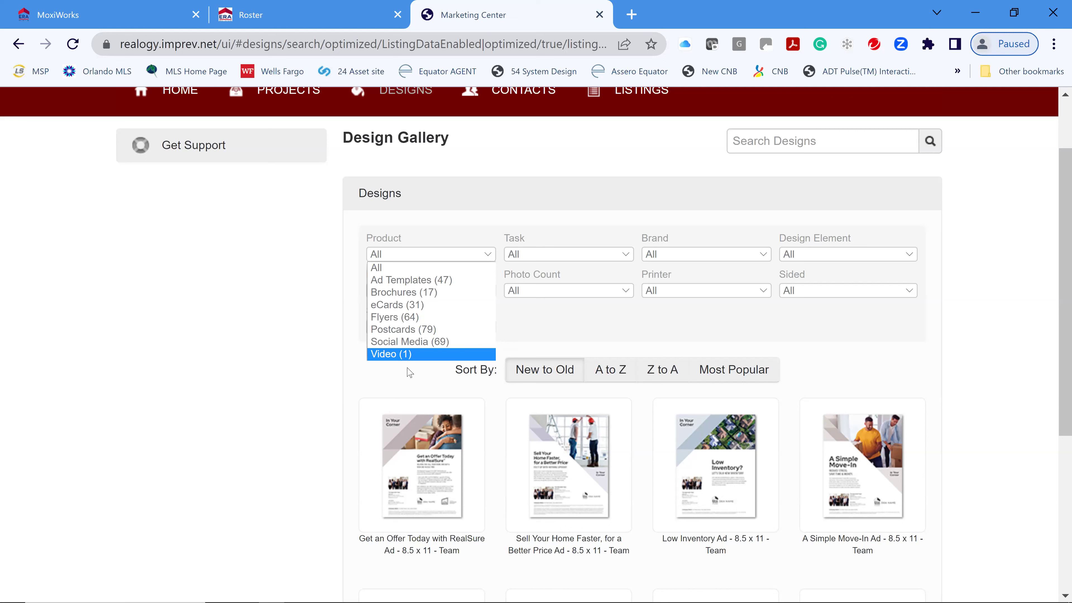
click(390, 355)
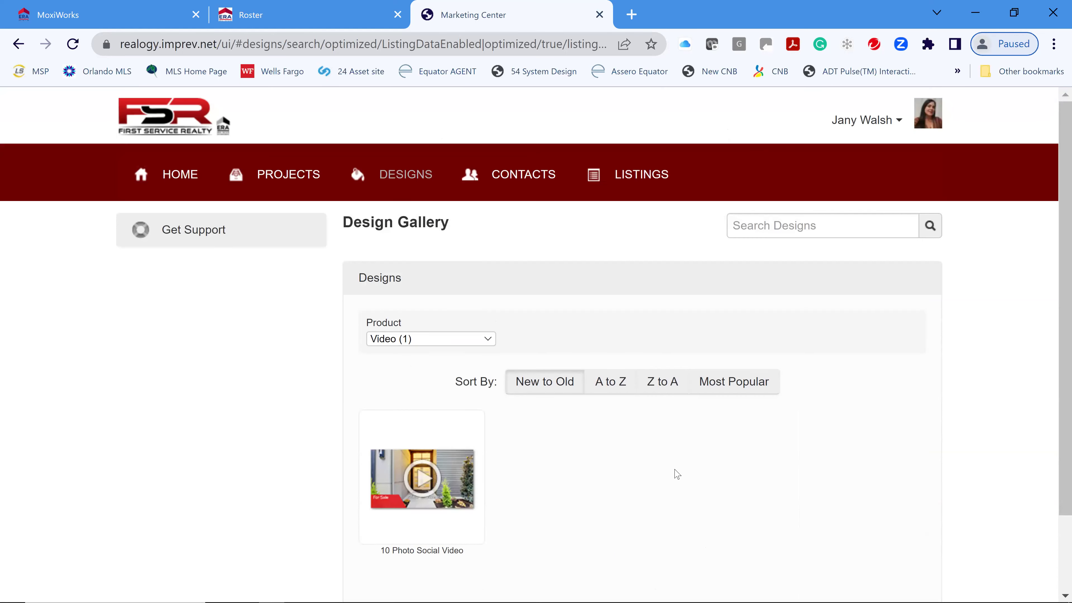
scroll(903, 454, down, 3)
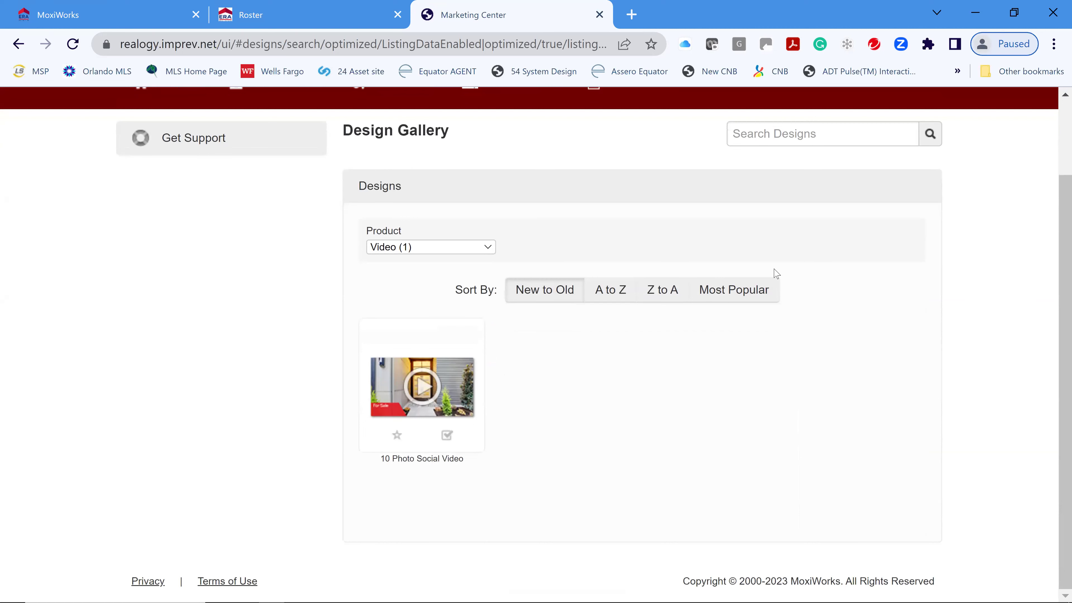
scroll(577, 436, up, 2)
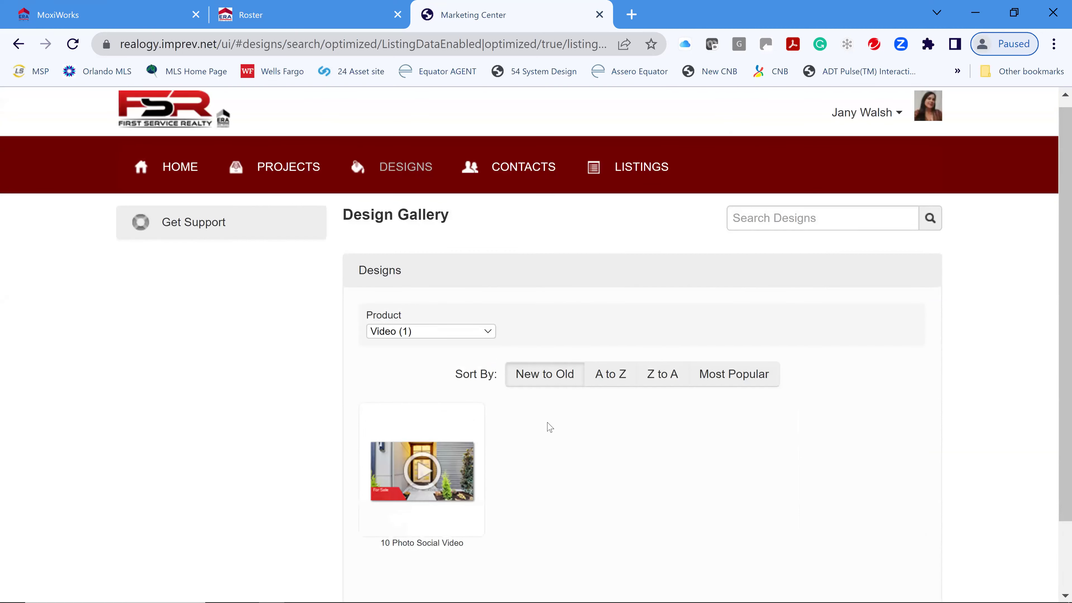
click(428, 473)
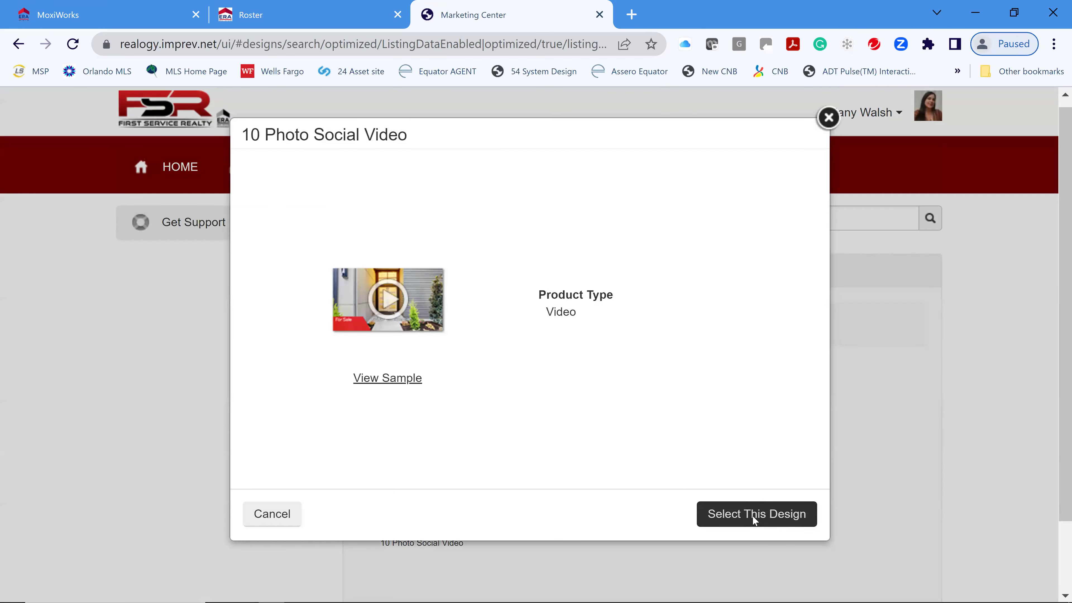
click(752, 515)
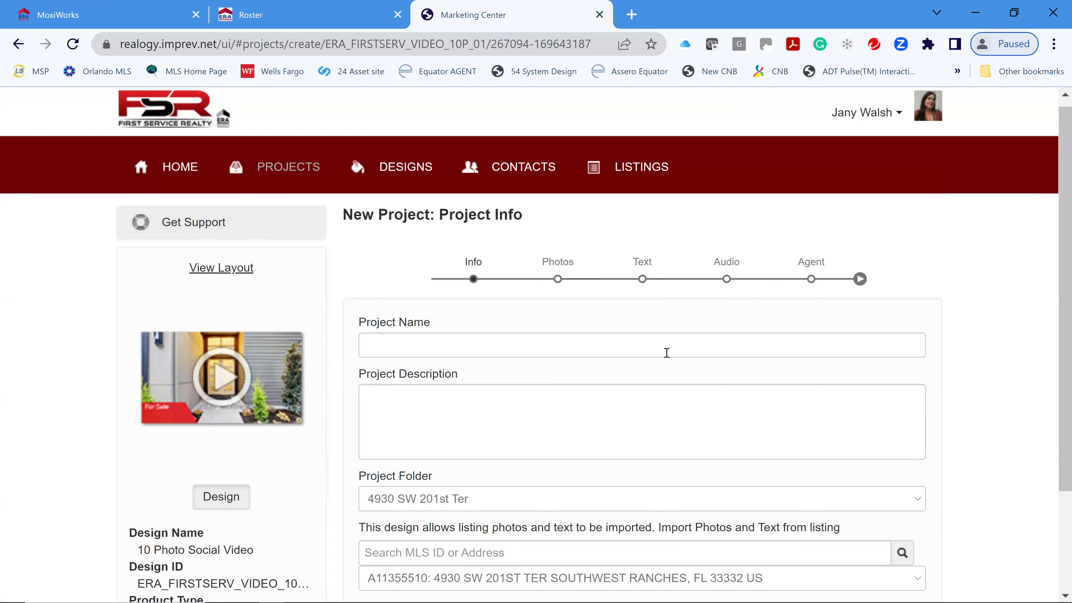
- Name the project 'Test Class Video', keep listing A11355510 as the source, and confirm importing its data
click(667, 353)
text(TE)
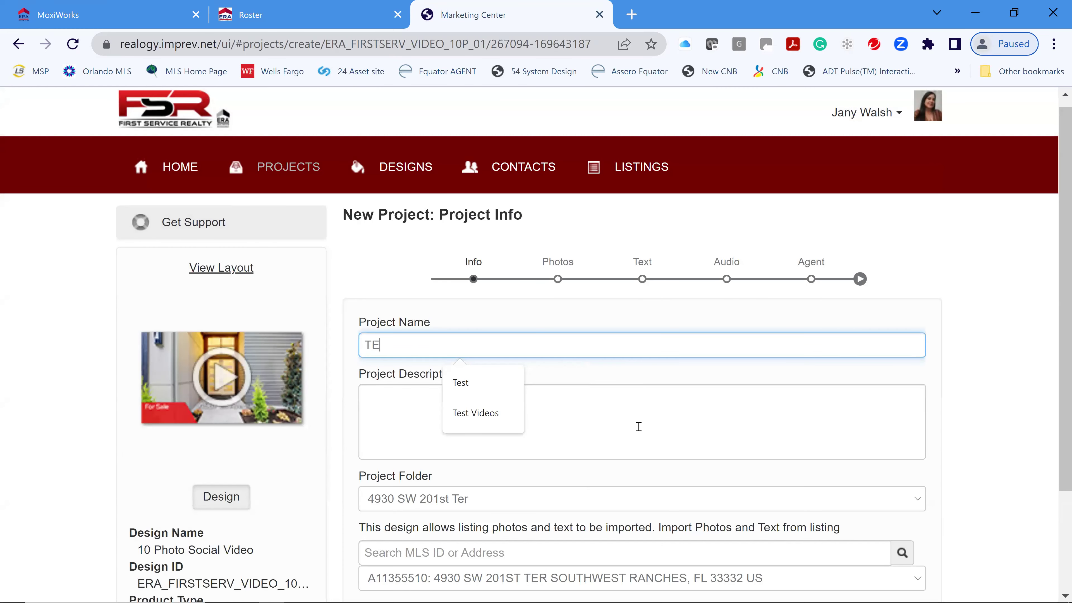
text(st Clas)
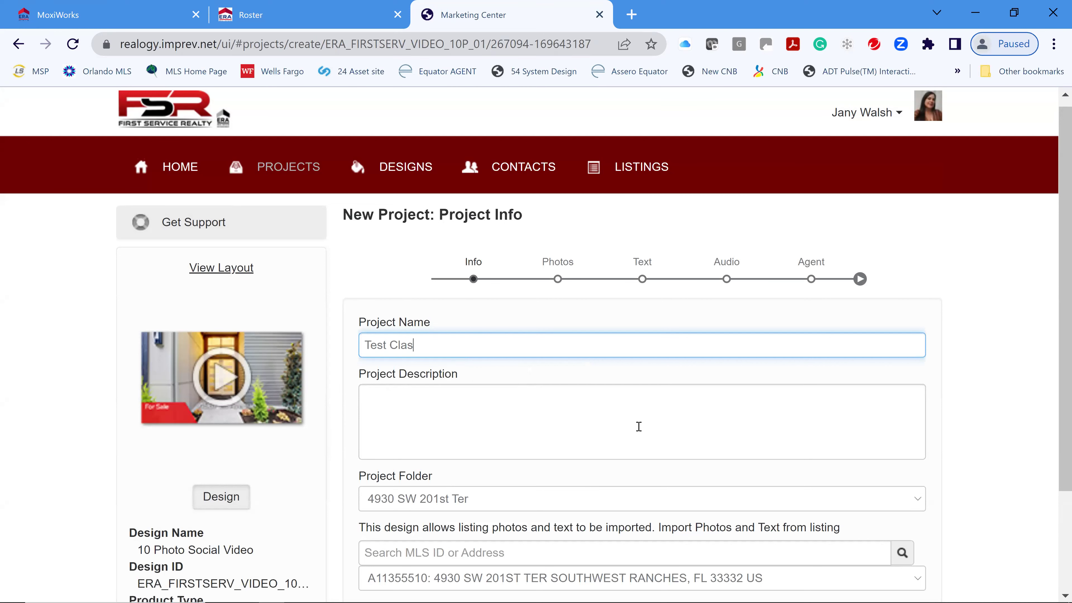
text(s Video)
scroll(651, 491, down, 2)
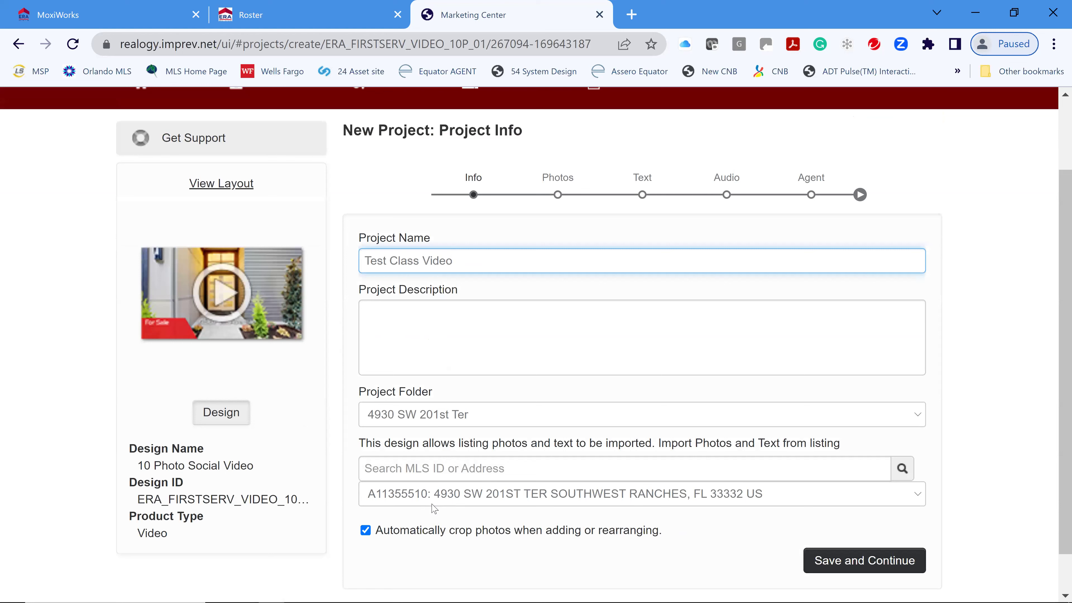
click(612, 498)
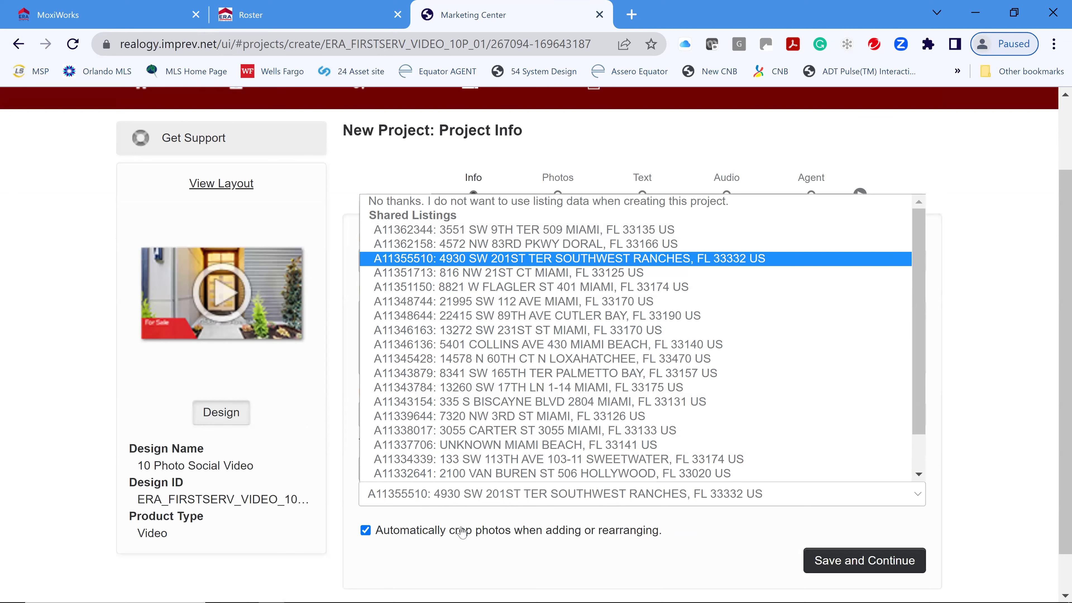
click(572, 259)
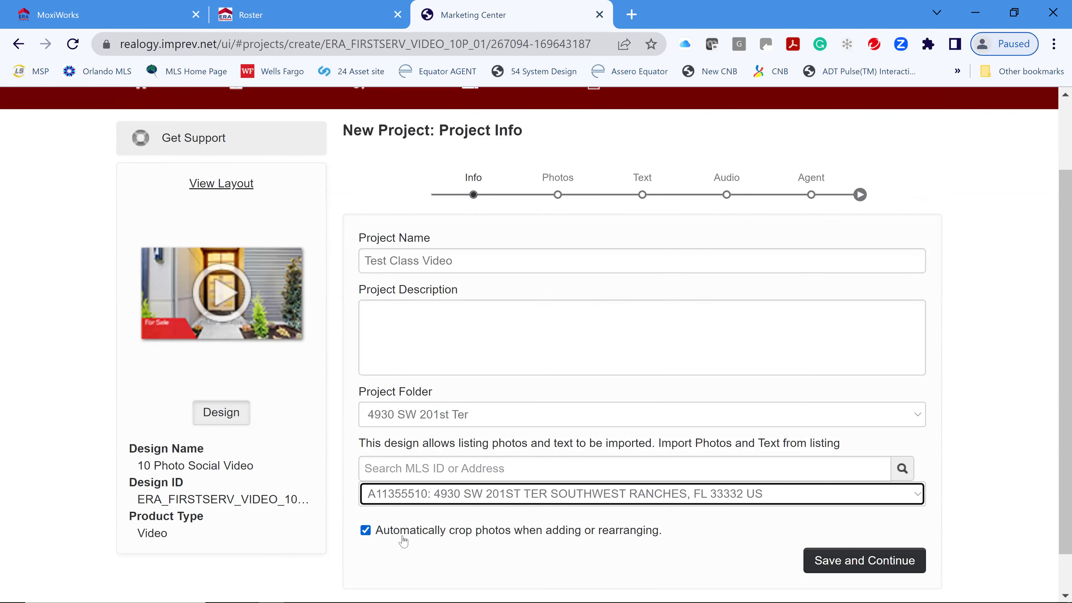
click(877, 568)
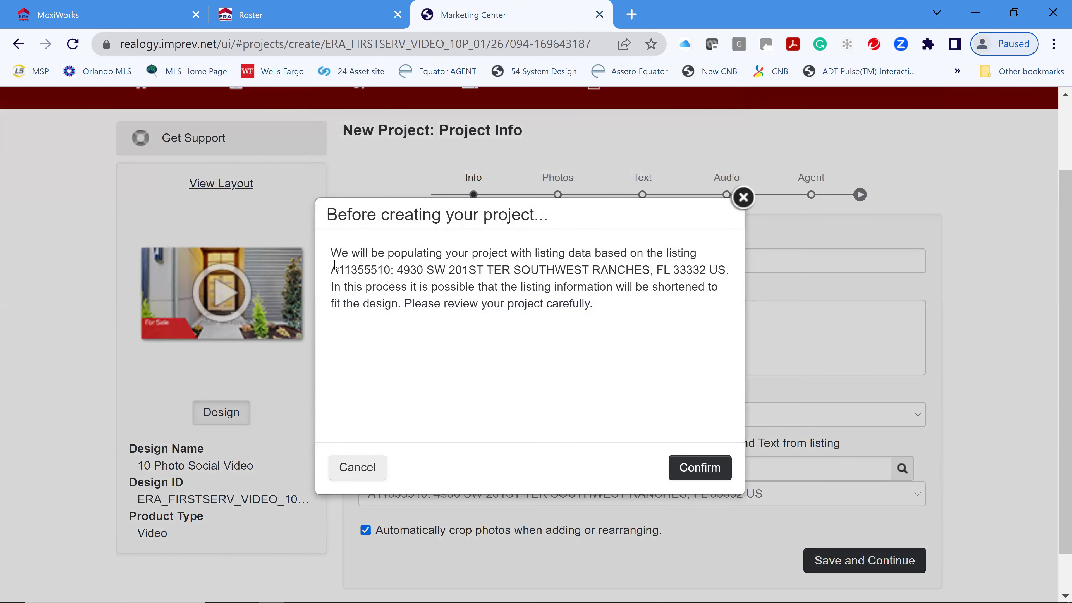
click(699, 469)
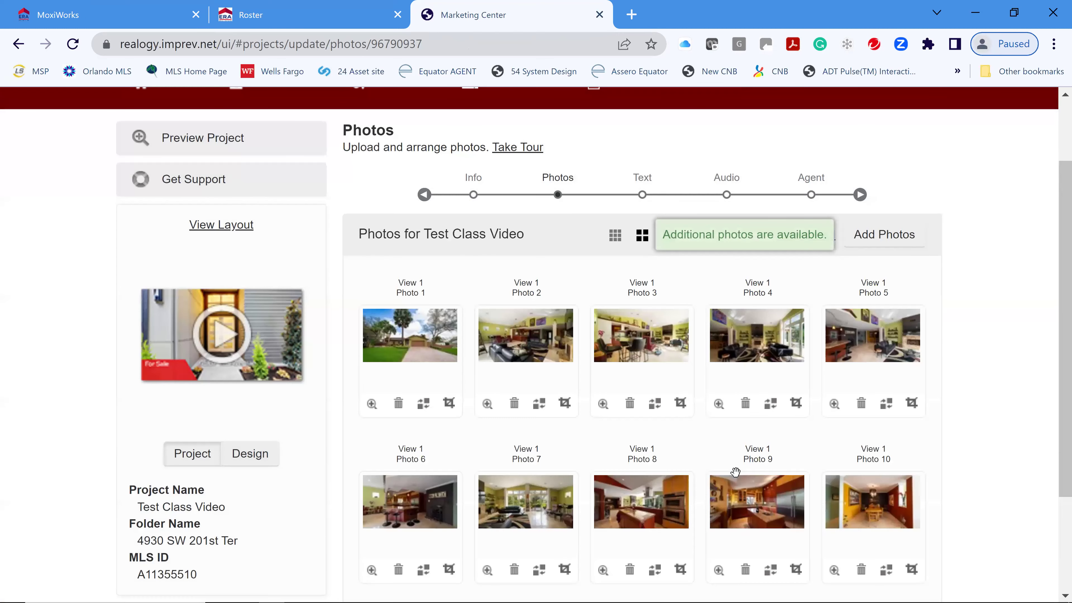
- Swap Photo 3 for the kitchen shot from the project's own photos
scroll(970, 408, down, 2)
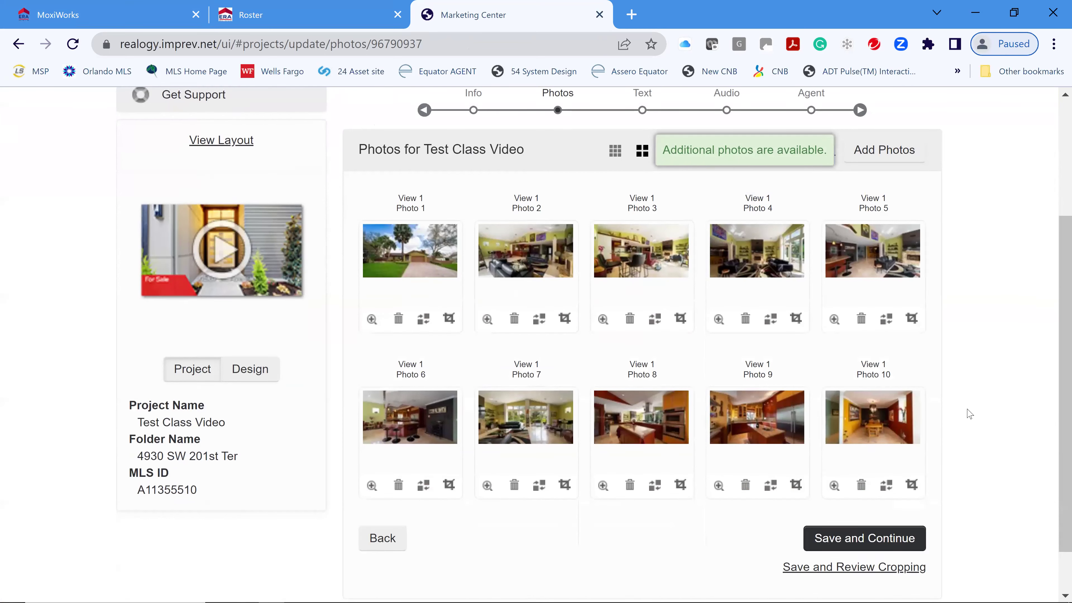
scroll(971, 414, up, 2)
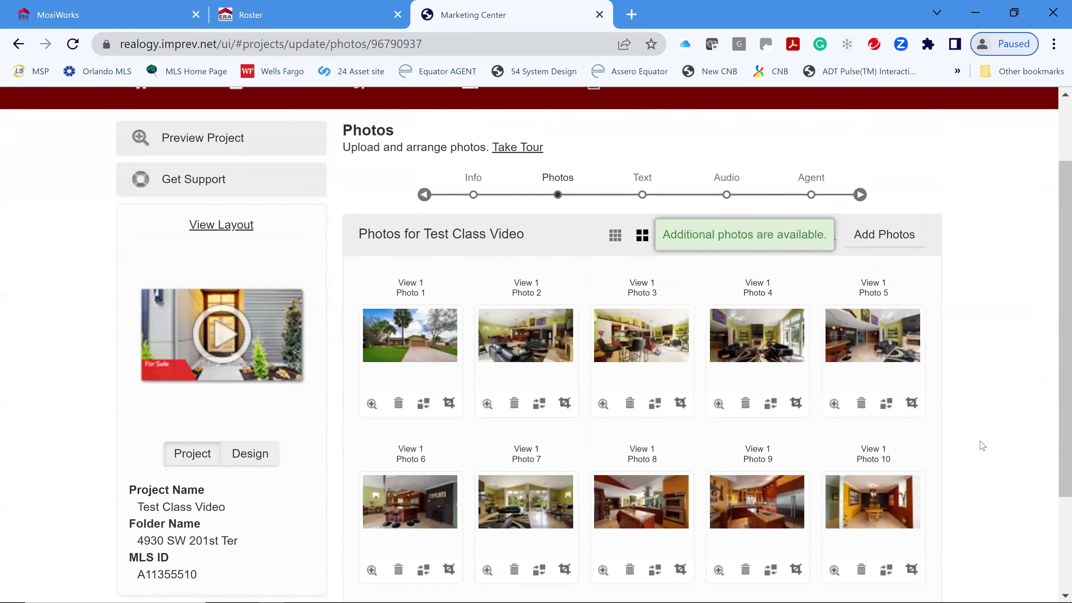
scroll(994, 437, down, 2)
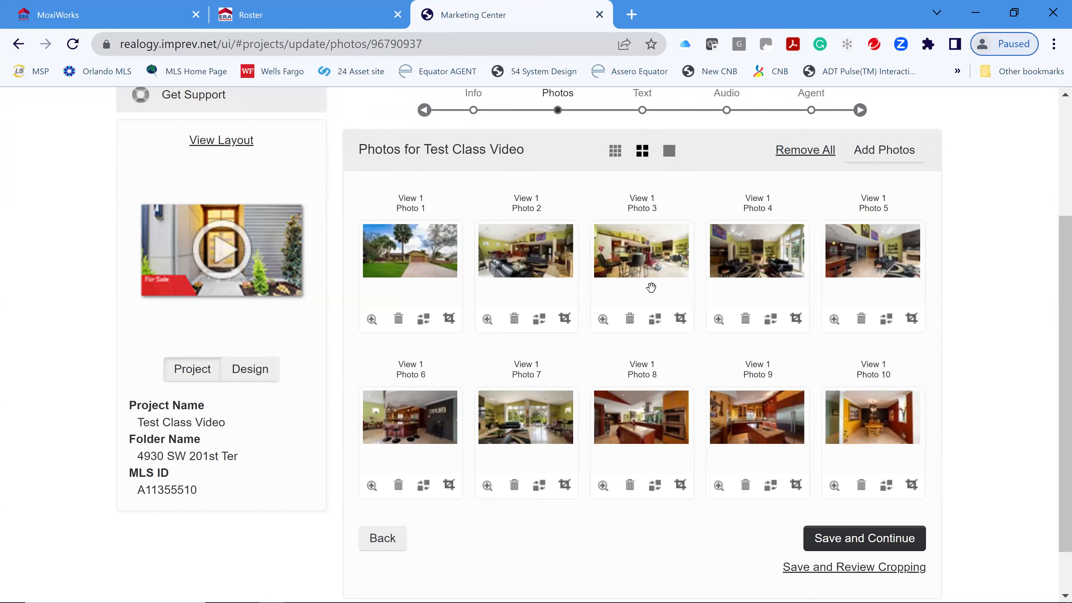
click(655, 319)
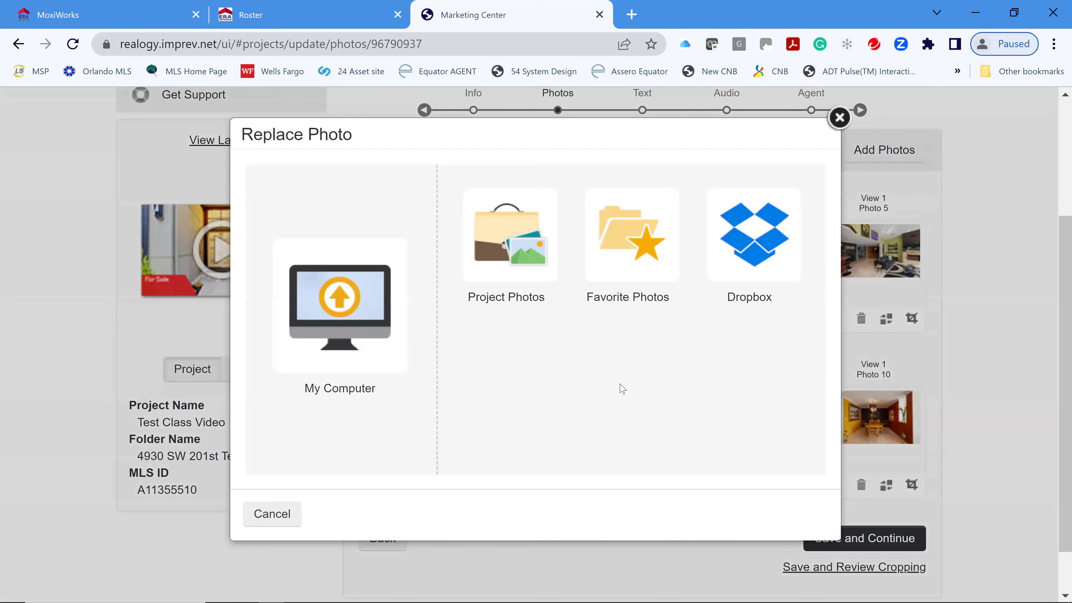
click(528, 258)
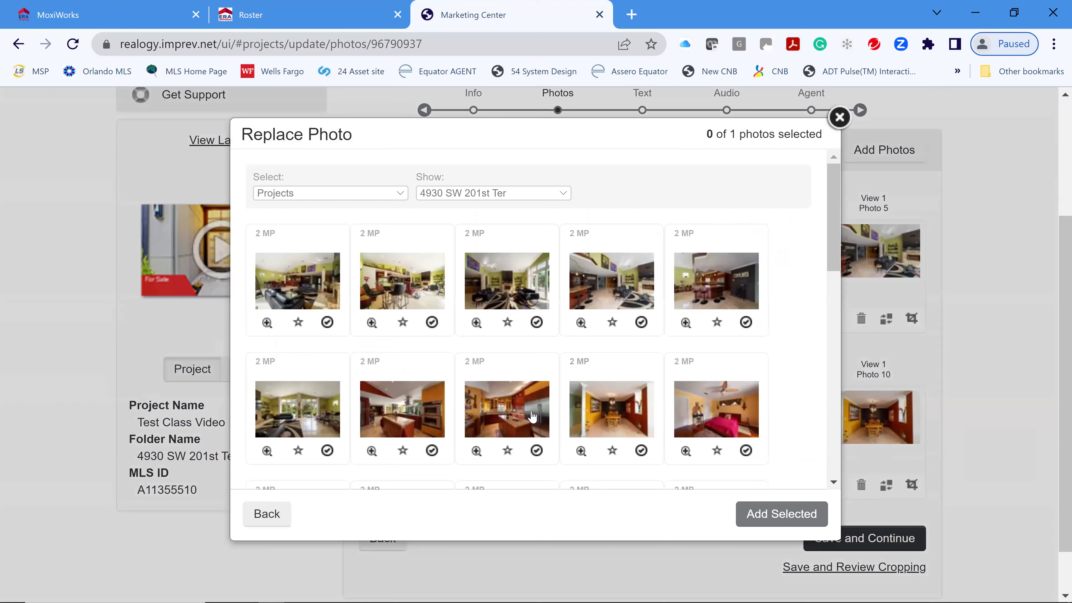
scroll(532, 417, down, 2)
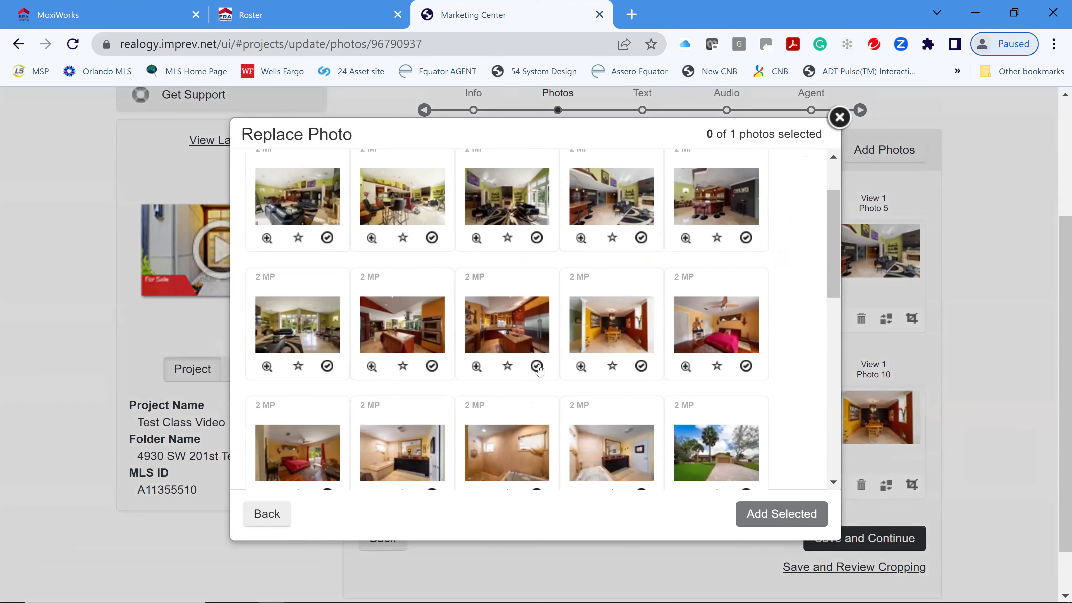
click(536, 365)
click(771, 513)
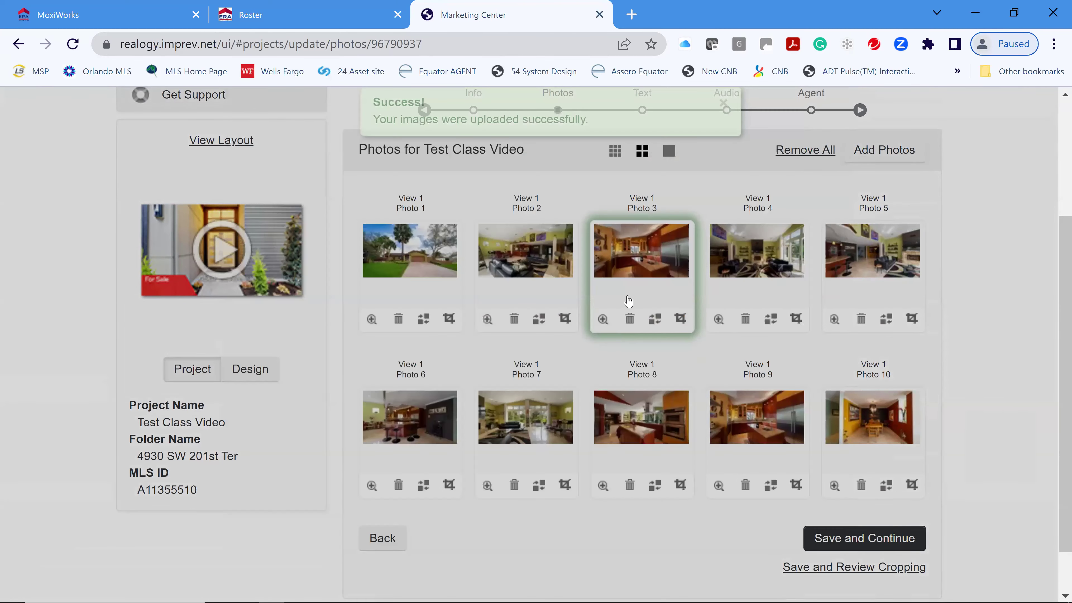
click(771, 319)
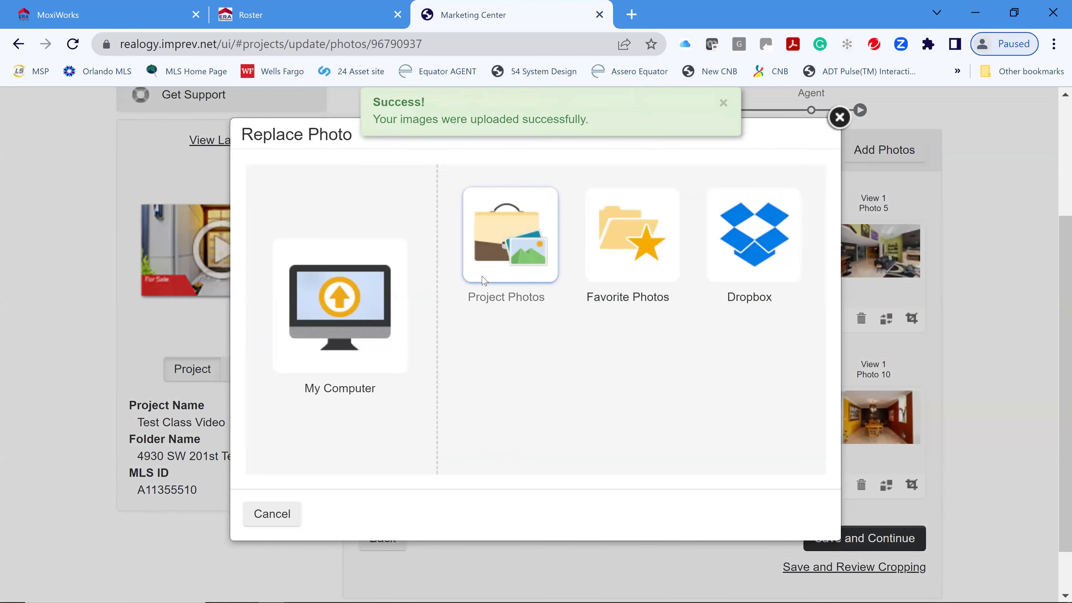
- Replace Photo 4 with the living room photo and Photo 10 with the pool photo
click(510, 278)
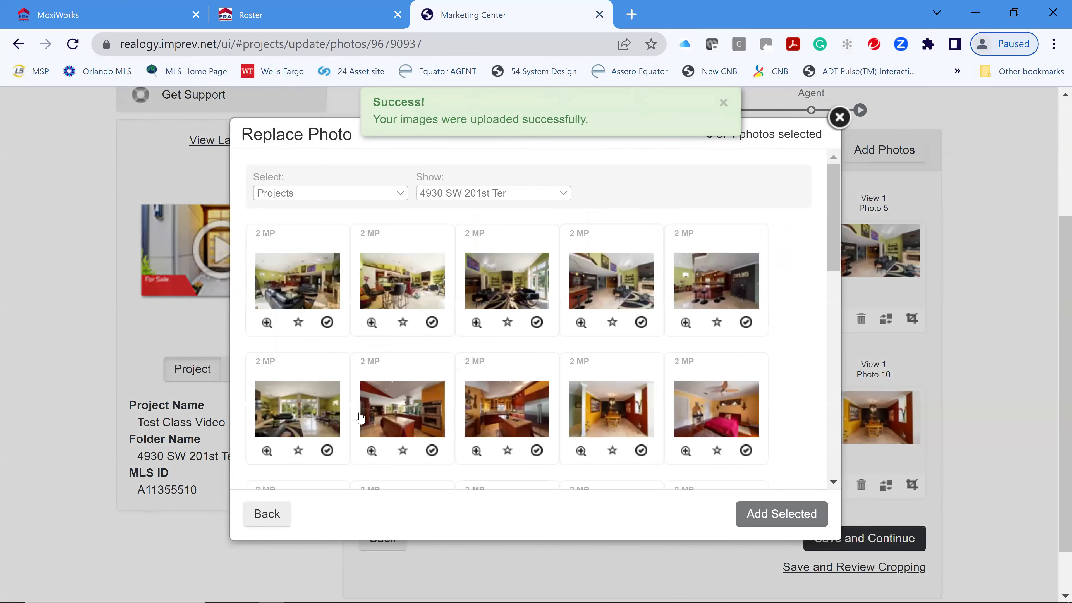
scroll(308, 406, down, 2)
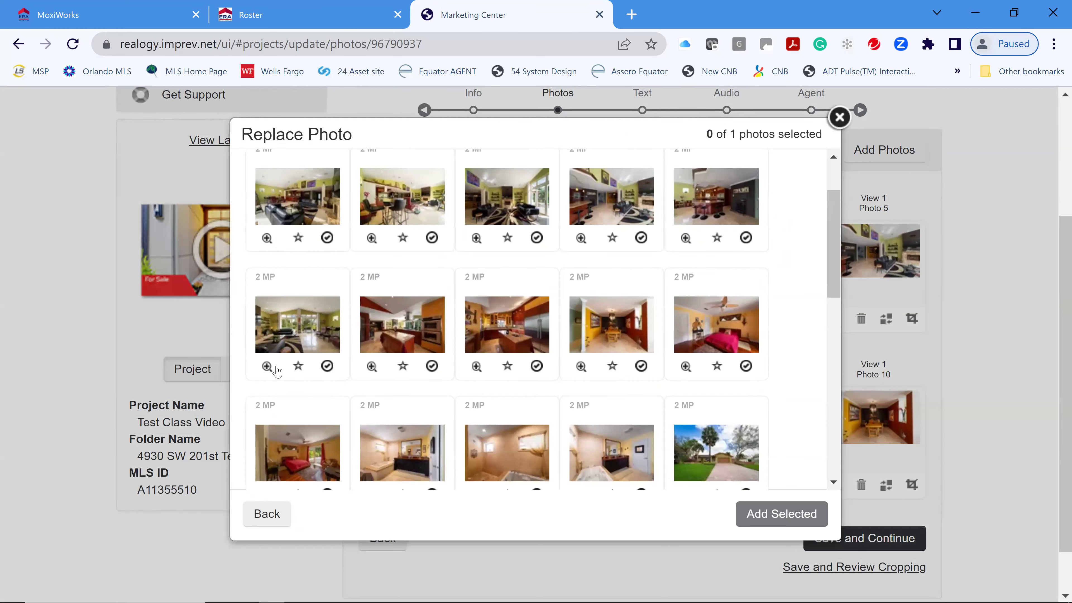
click(326, 366)
click(784, 513)
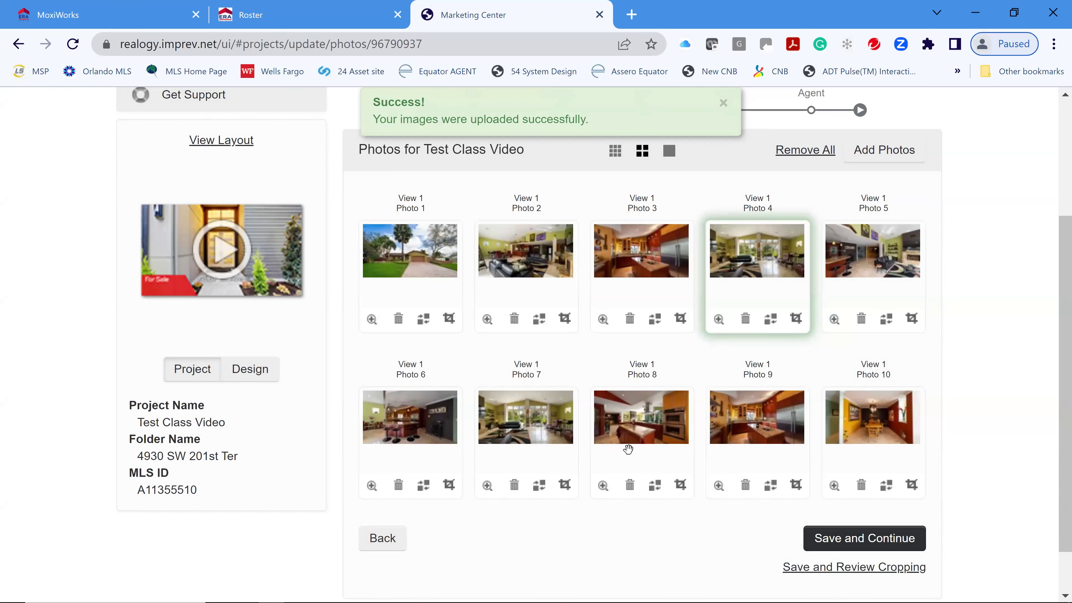
click(887, 484)
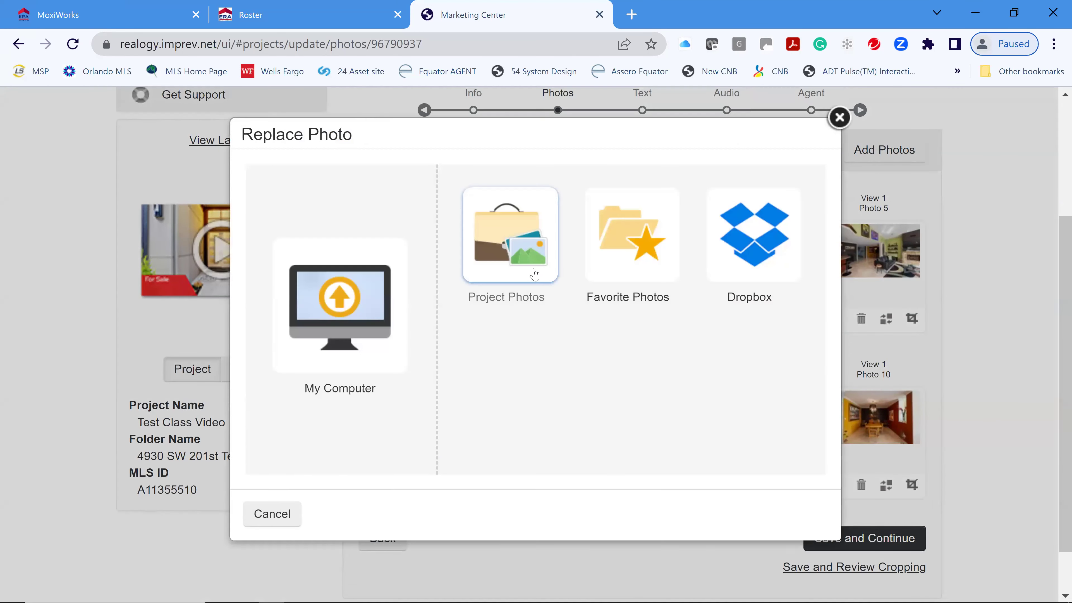
scroll(530, 383, down, 5)
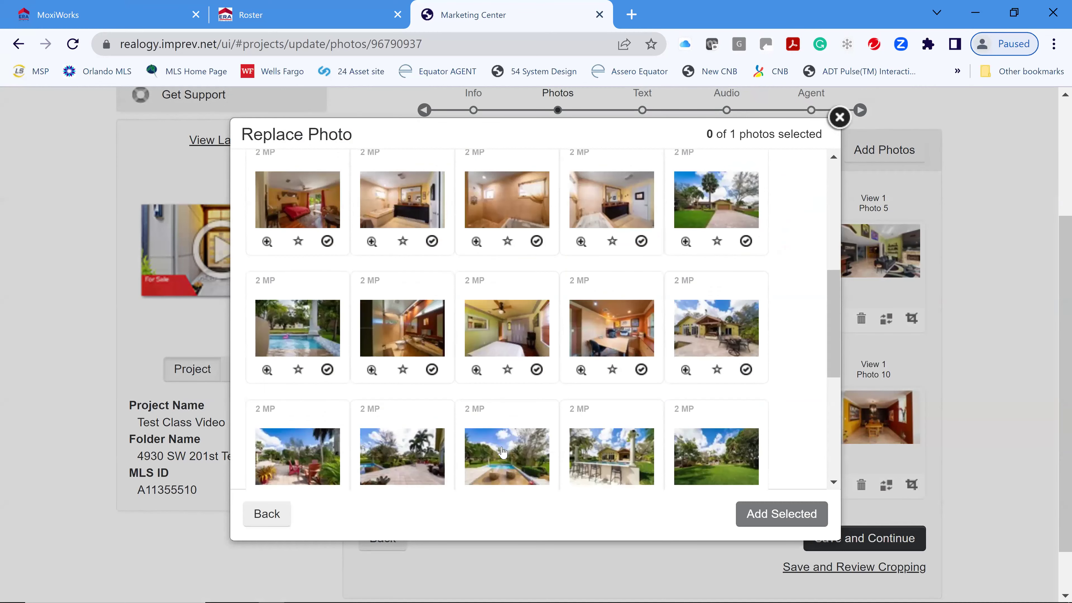
click(501, 458)
click(774, 523)
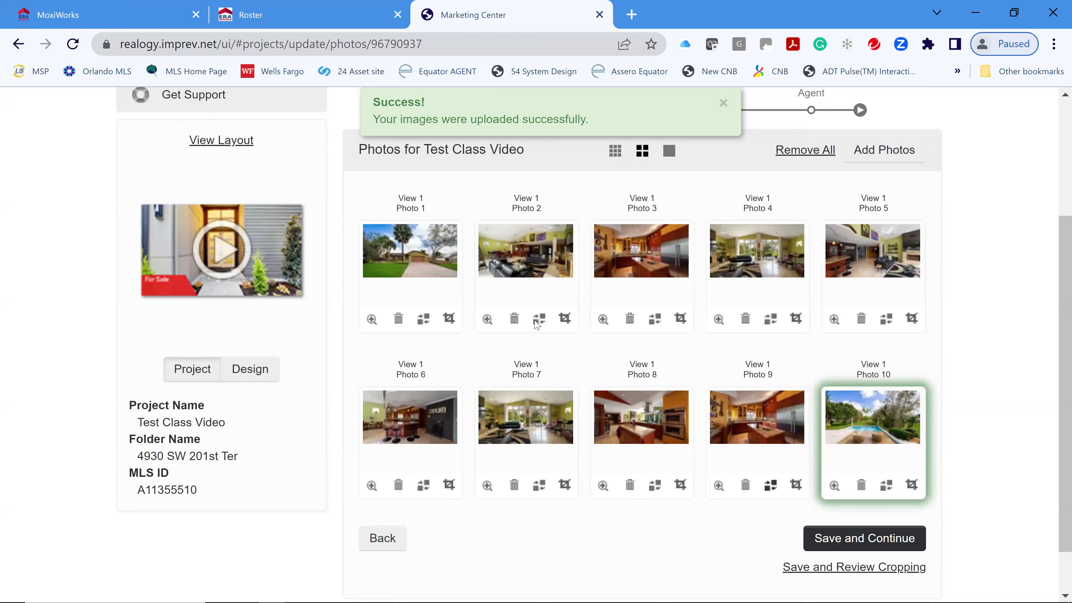
- Replace Photo 9 with the outdoor pool bar photo and save the video's photos
click(538, 320)
click(503, 281)
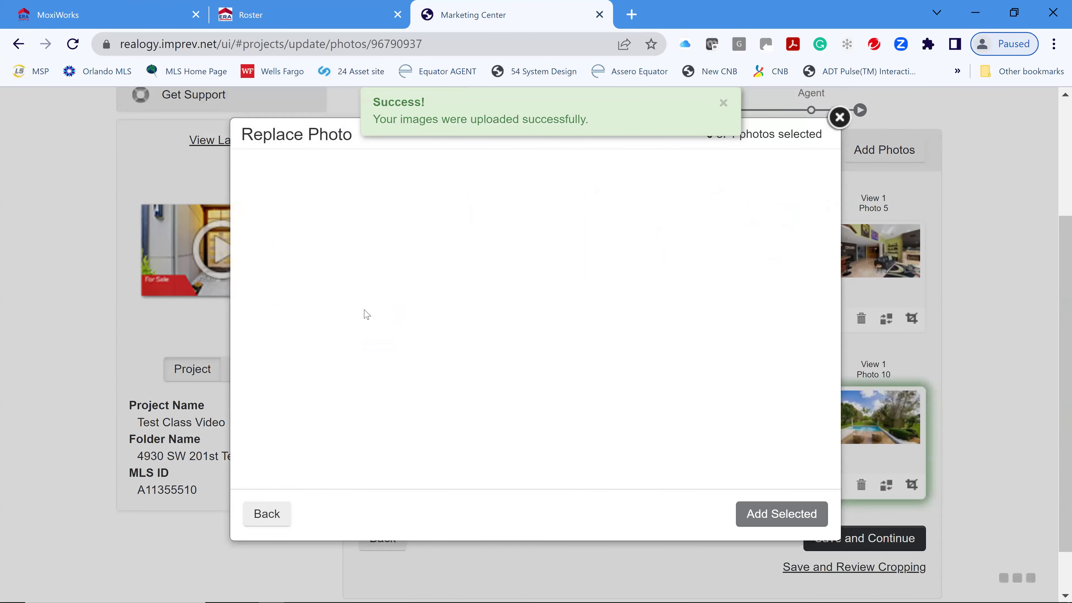
scroll(377, 382, down, 3)
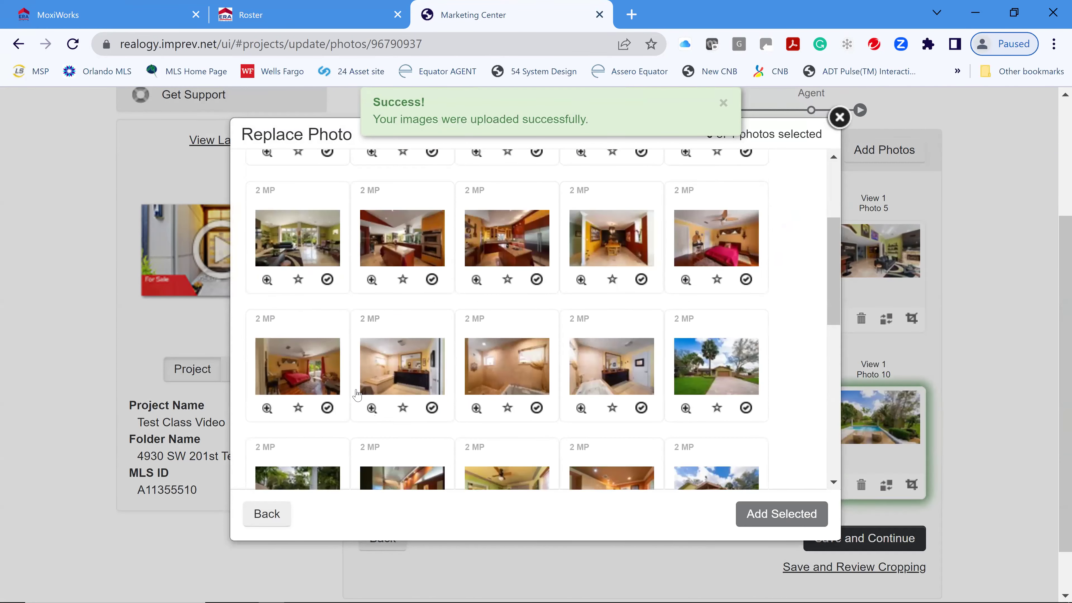
scroll(595, 387, down, 2)
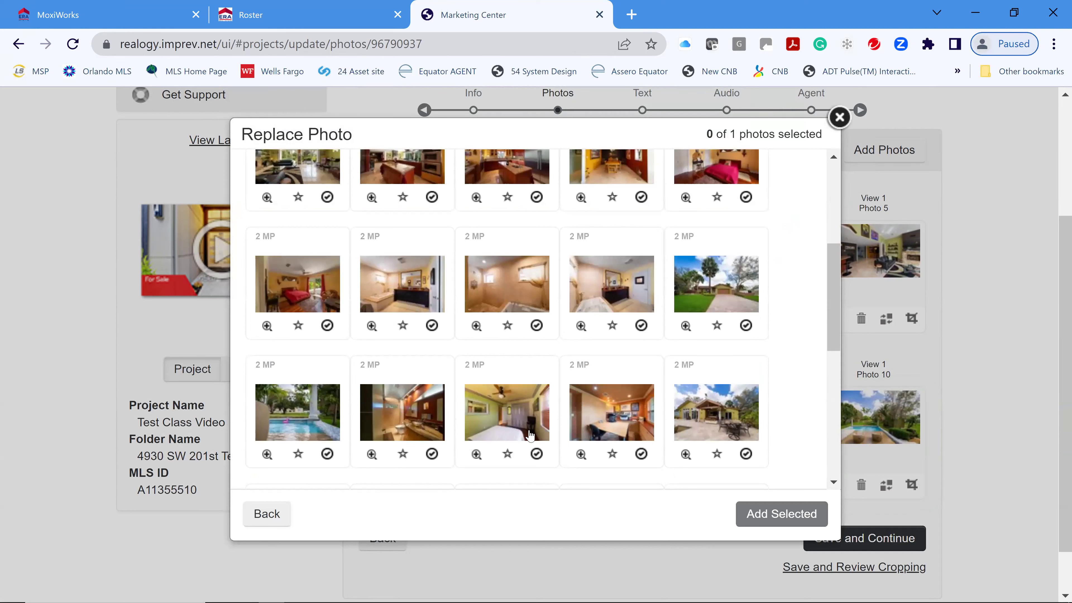
scroll(616, 437, down, 2)
scroll(638, 431, down, 2)
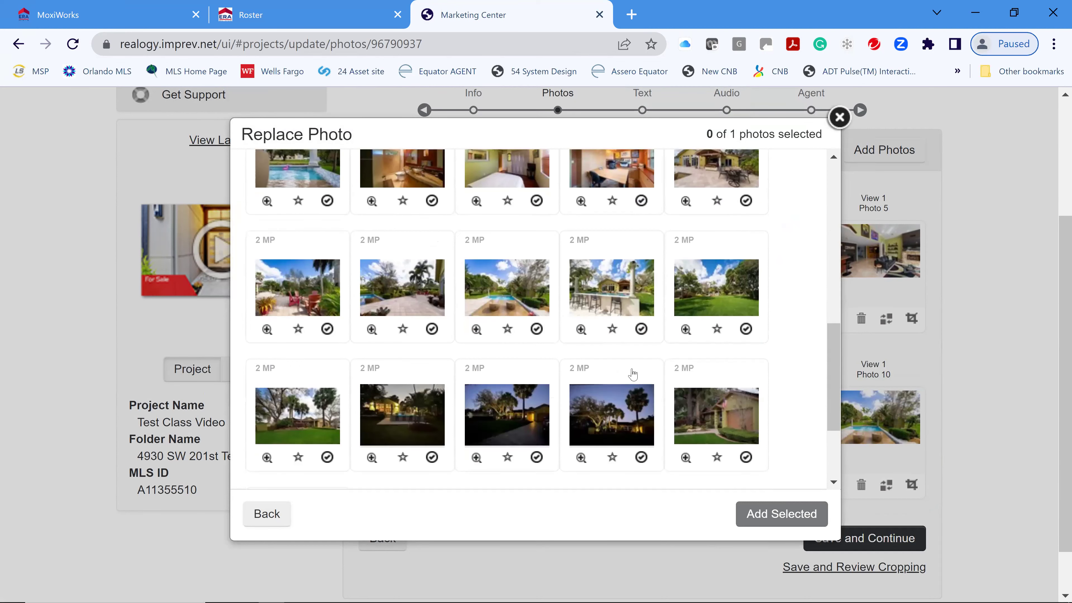
click(622, 310)
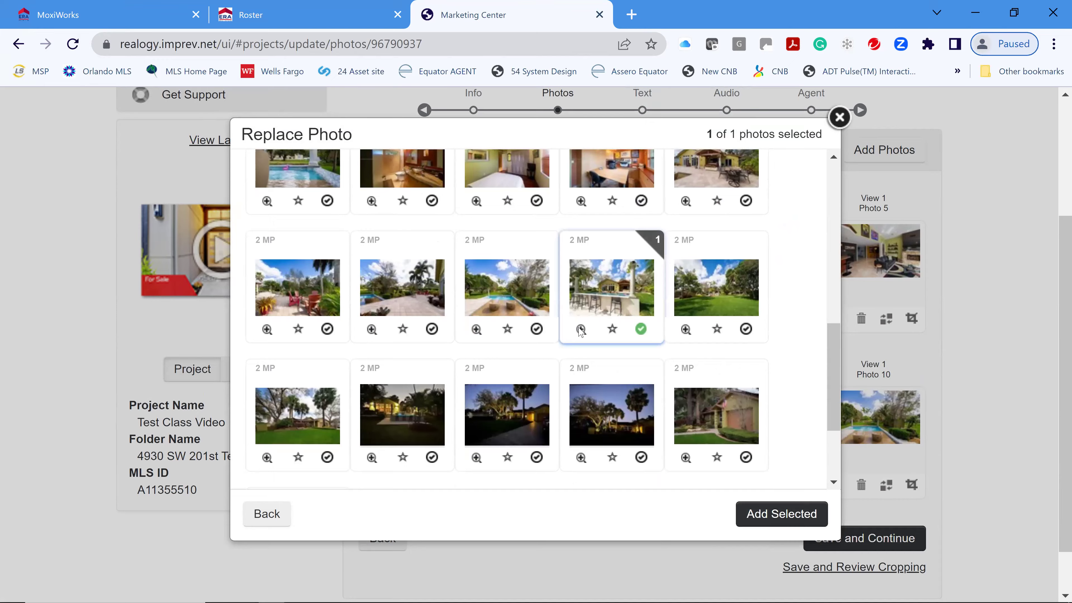
click(581, 329)
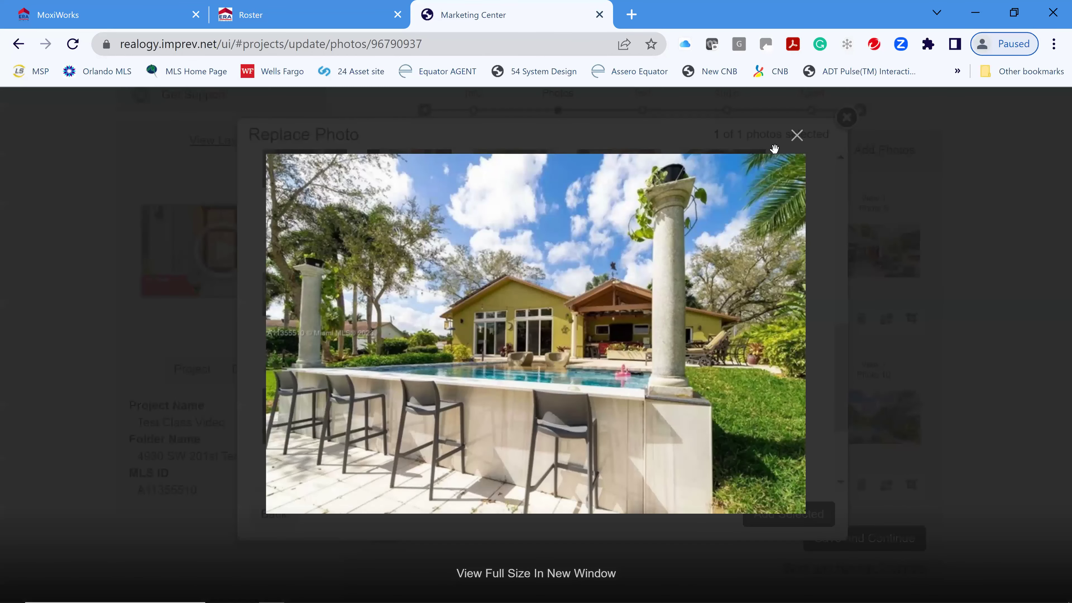
click(662, 322)
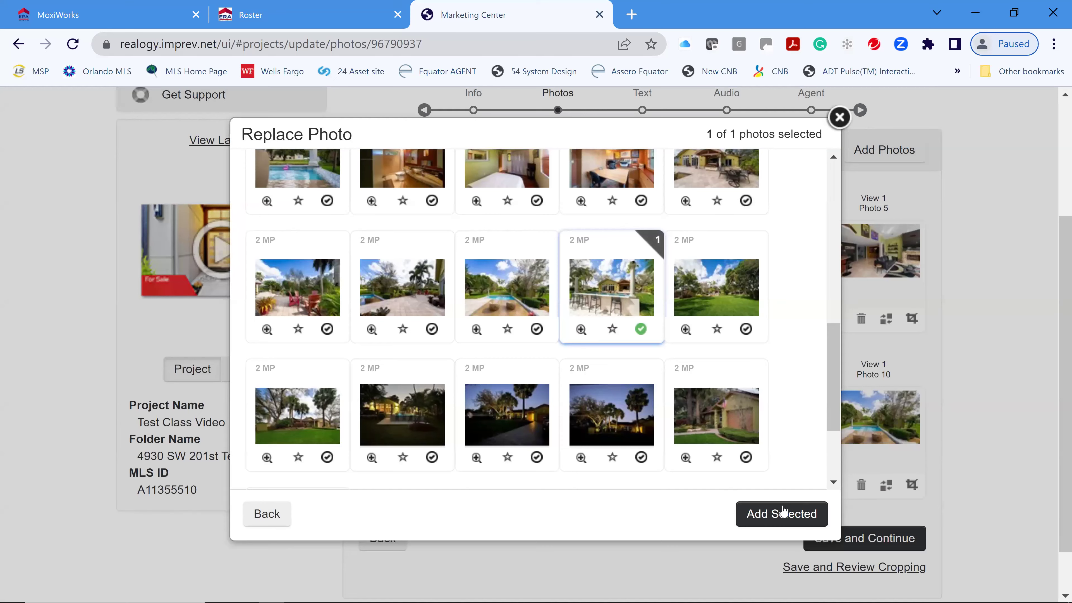
click(782, 512)
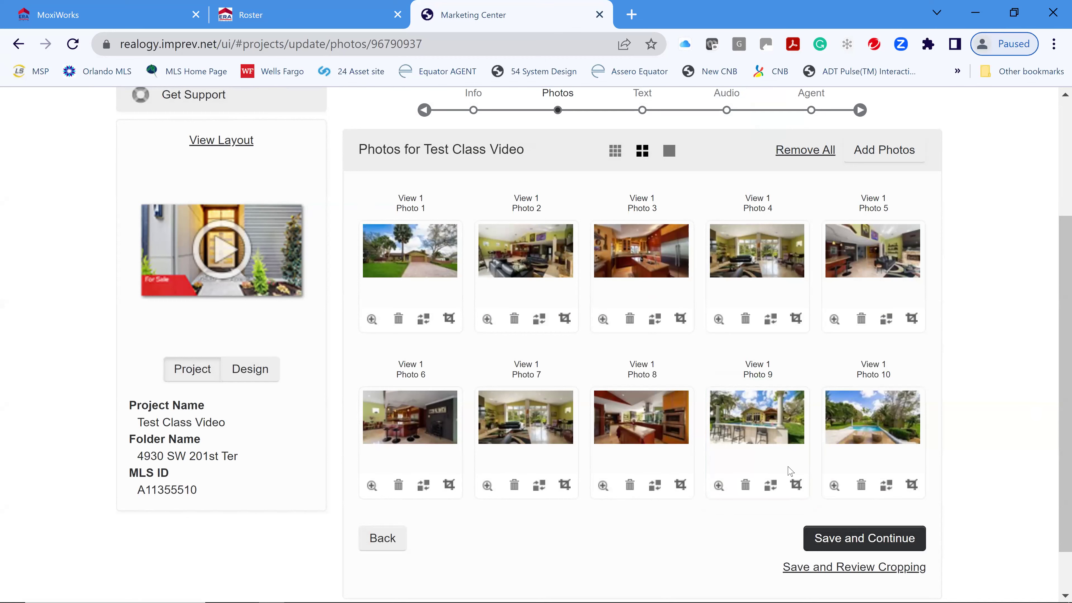
click(870, 540)
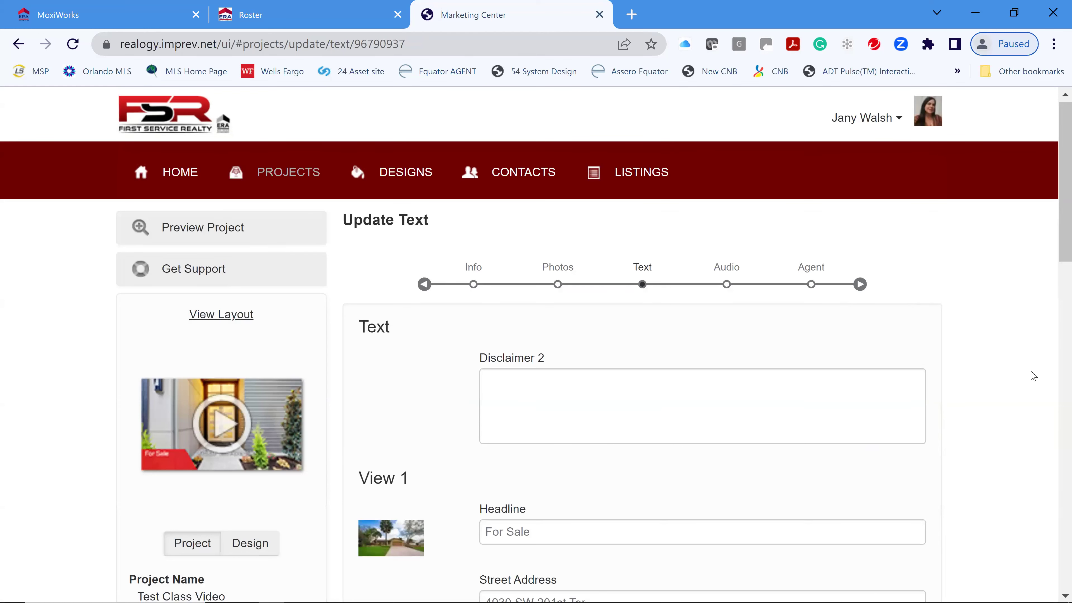
- Change the headline from 'For Sale' to 'Open House'
scroll(1047, 374, down, 6)
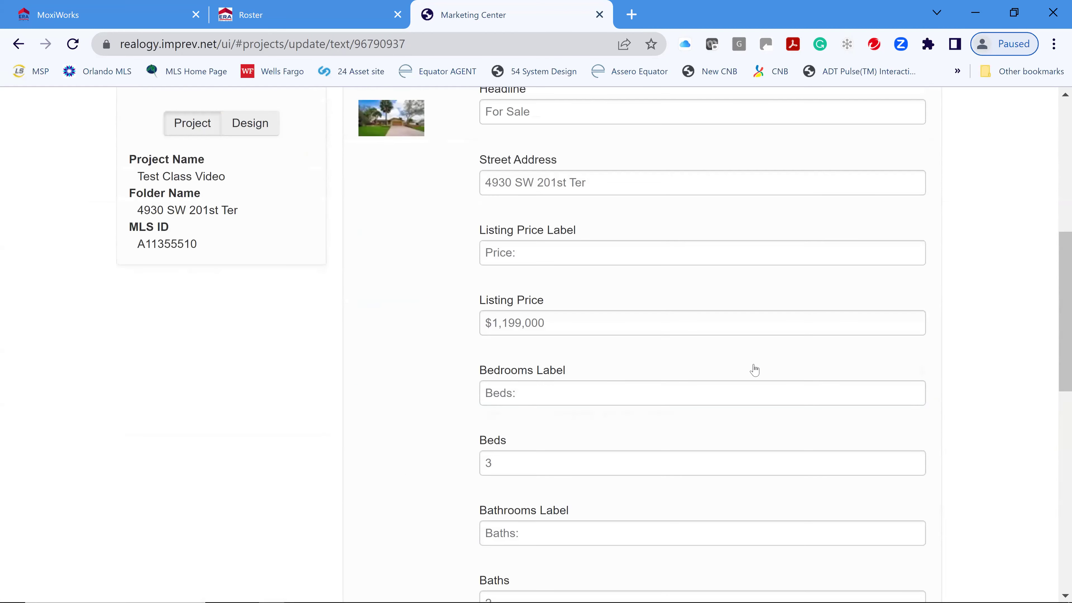
scroll(560, 158, up, 2)
scroll(559, 158, up, 2)
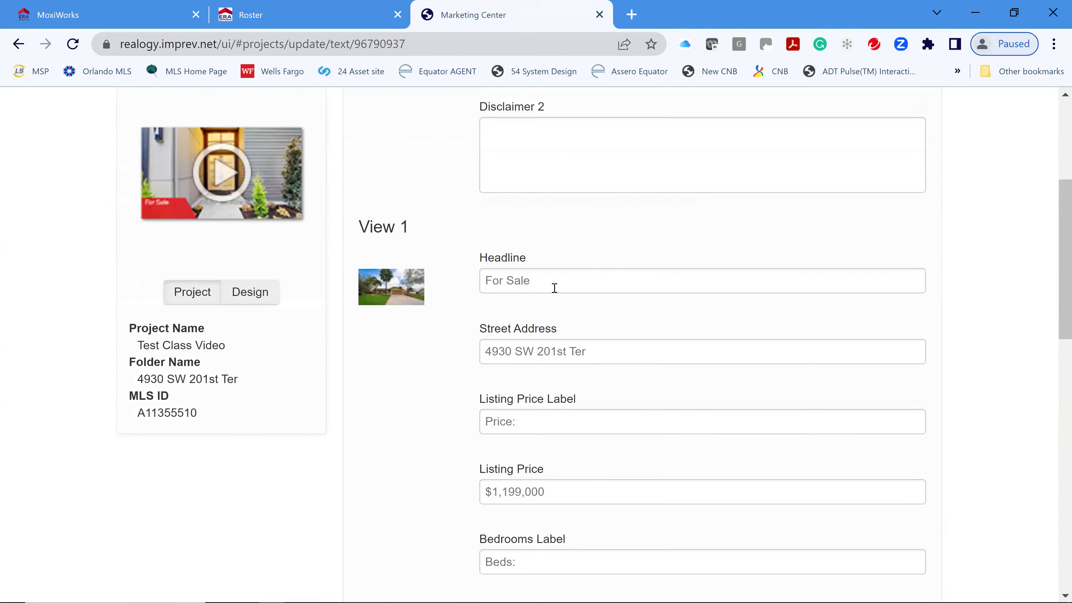
click(552, 282)
text(Just Listed)
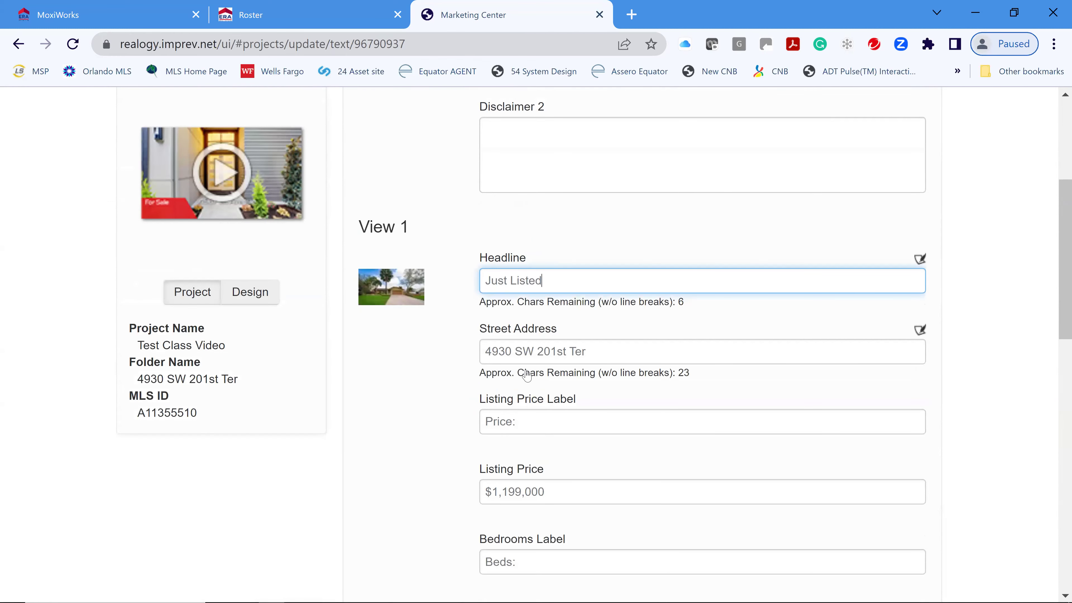
key(BackSpace)
key(BackSpace)
key(BackSpace)
key(BackSpace)
key(BackSpace)
key(BackSpace)
key(BackSpace)
key(BackSpace)
key(BackSpace)
key(BackSpace)
text(Open House)
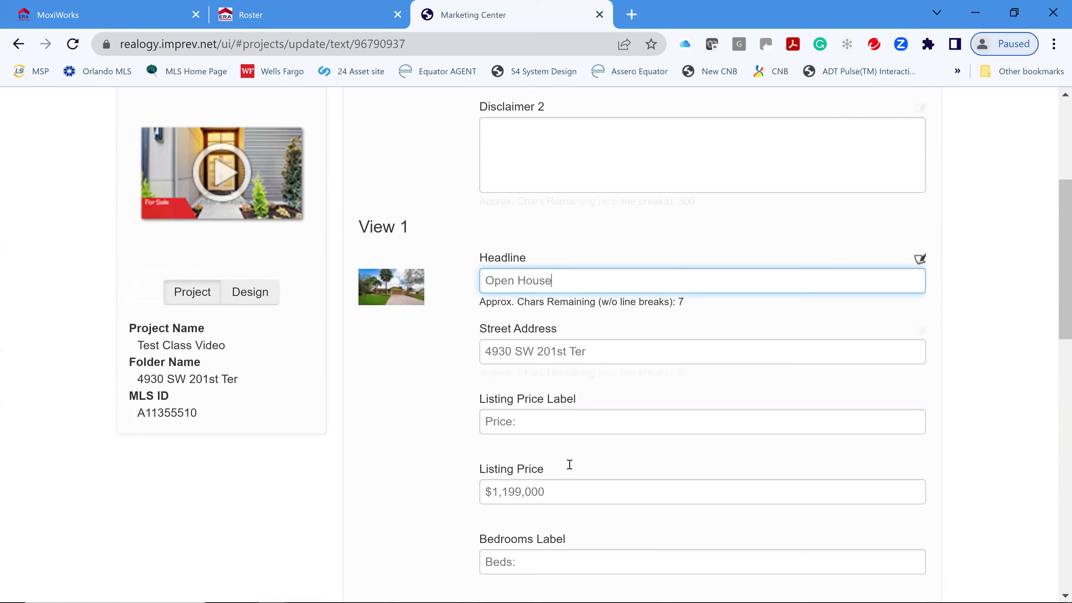
- Enter 'Open Sunday 1-3 pm' as the body copy and save the text
scroll(656, 510, down, 3)
scroll(679, 507, down, 10)
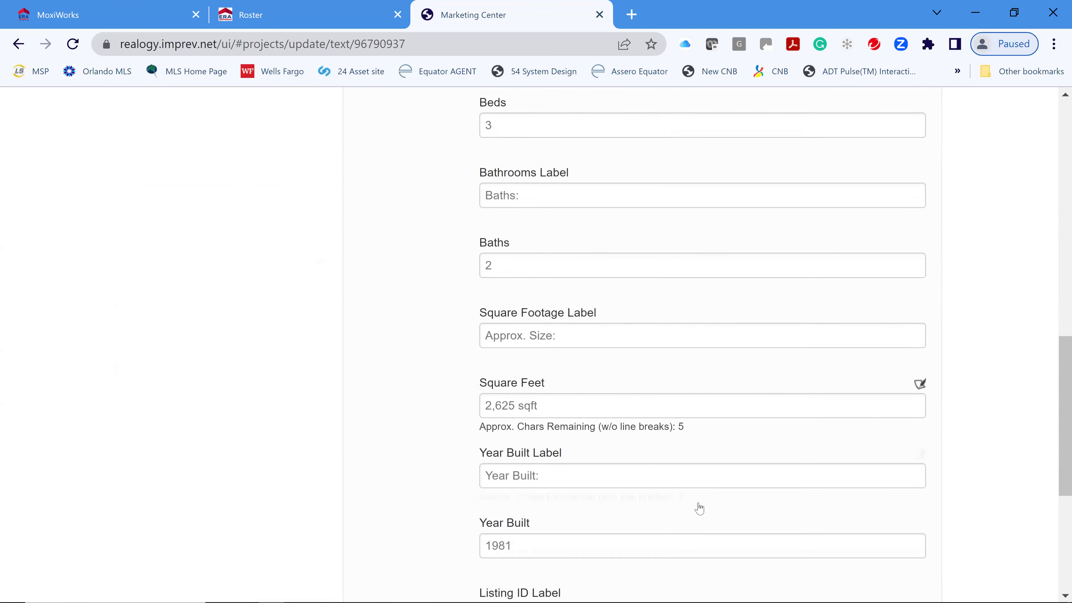
scroll(703, 506, down, 1)
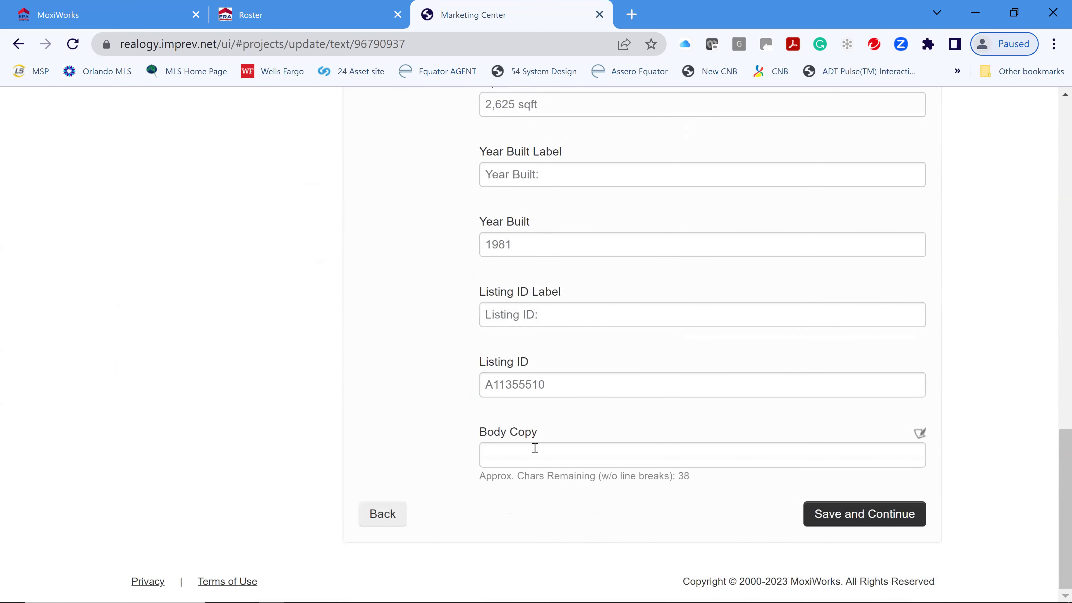
click(595, 459)
text(Open Sund 1-)
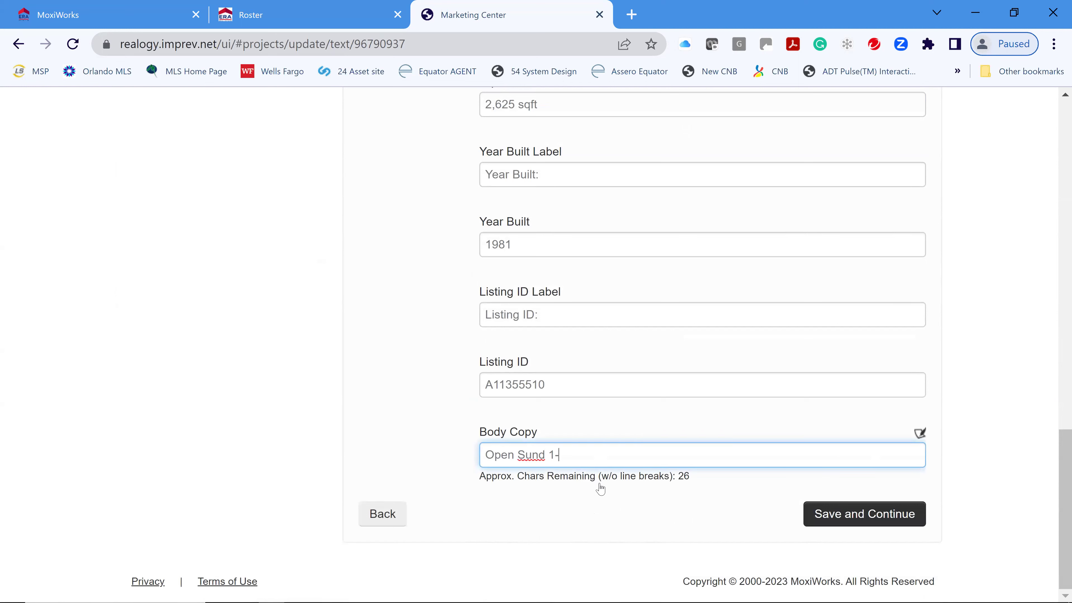
key(BackSpace)
key(BackSpace)
key(BackSpace)
key(BackSpace)
key(BackSpace)
key(BackSpace)
text(ay)
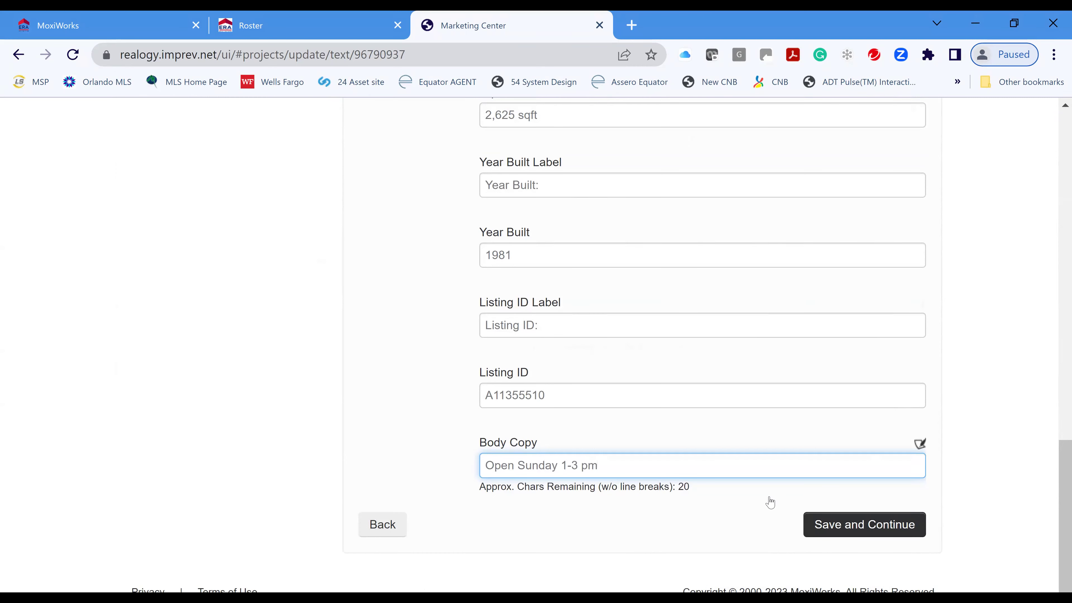
click(827, 523)
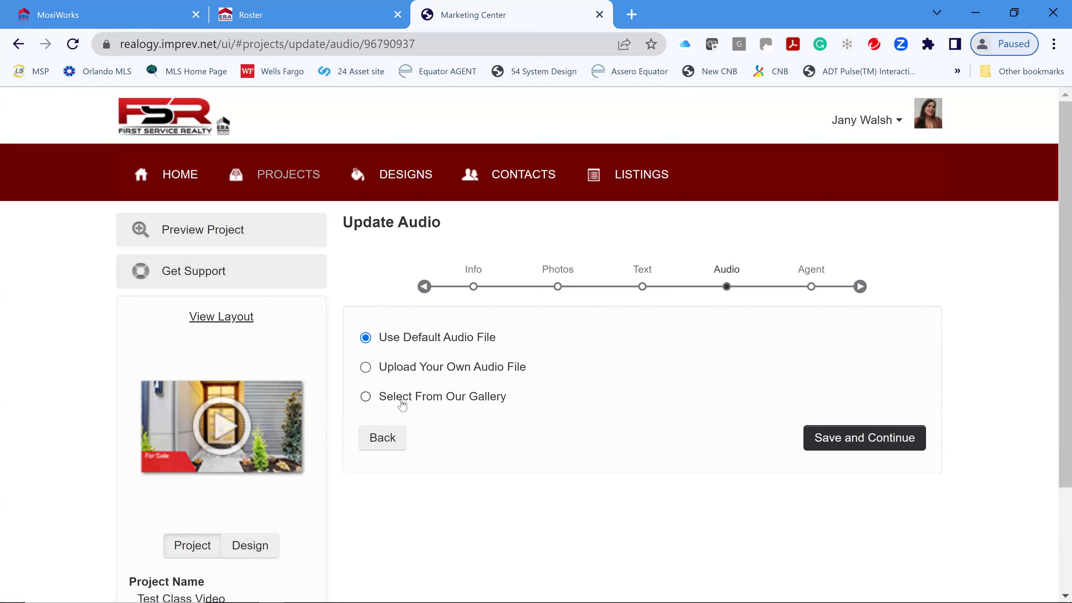
- Pick and preview the gallery track Contemporary Water as the video's music, then save
click(379, 401)
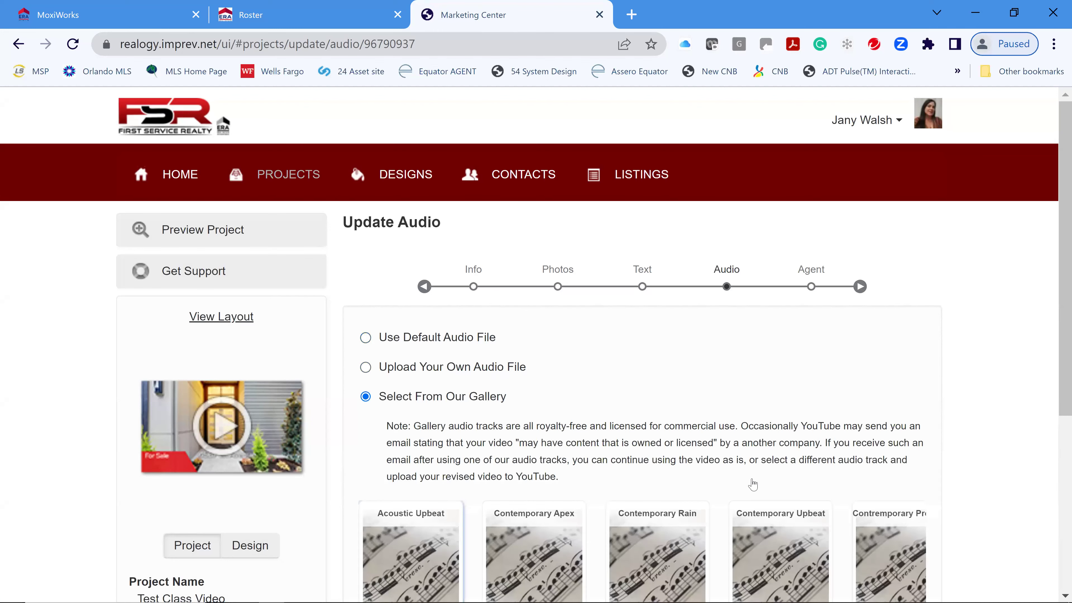
scroll(752, 484, down, 3)
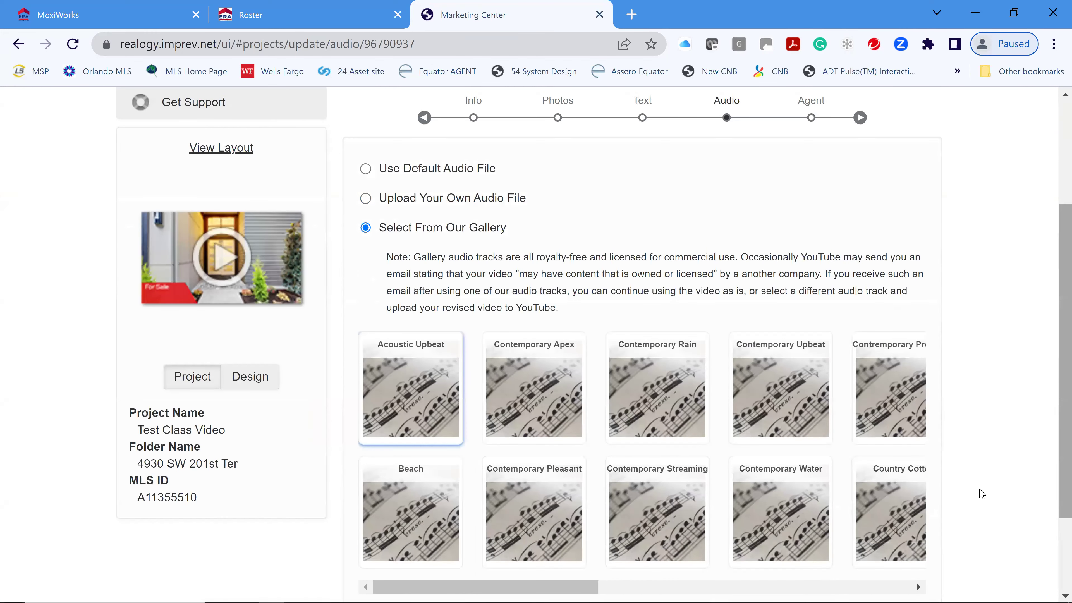
scroll(980, 488, down, 2)
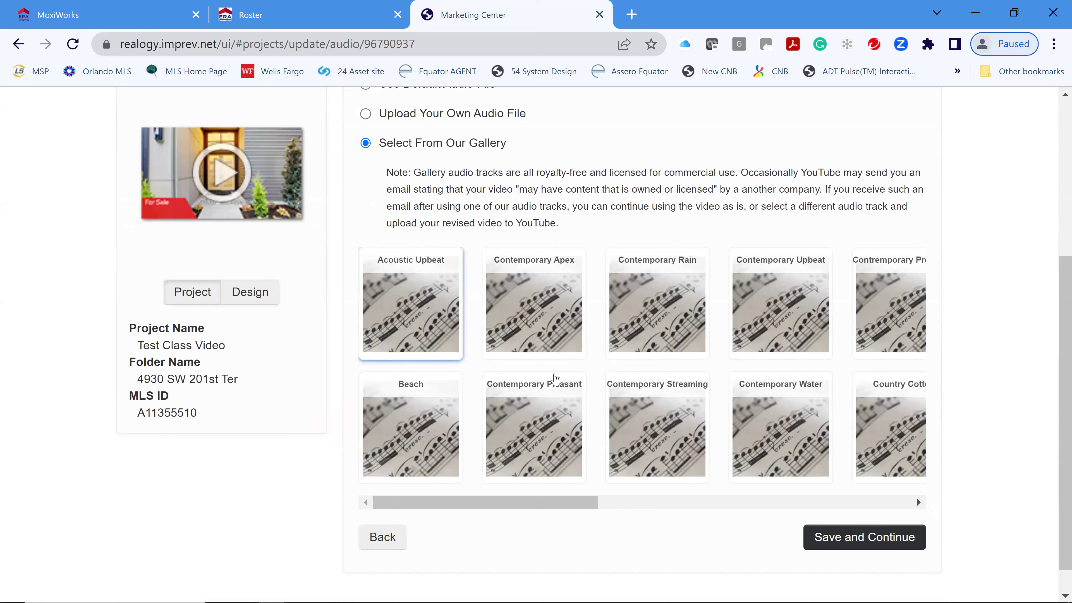
click(795, 429)
click(784, 469)
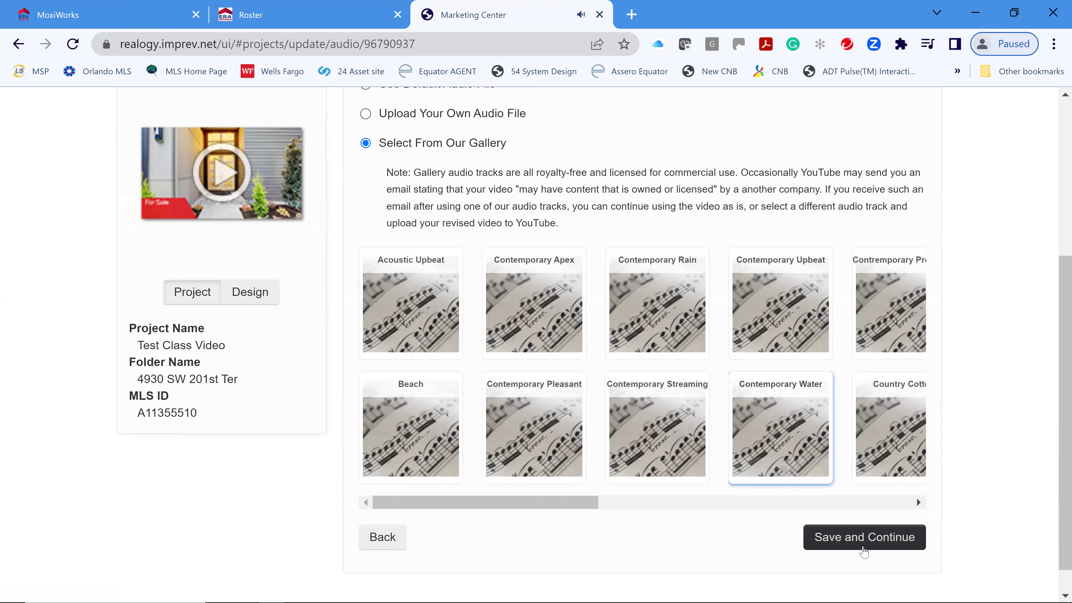
mouse_move(779, 423)
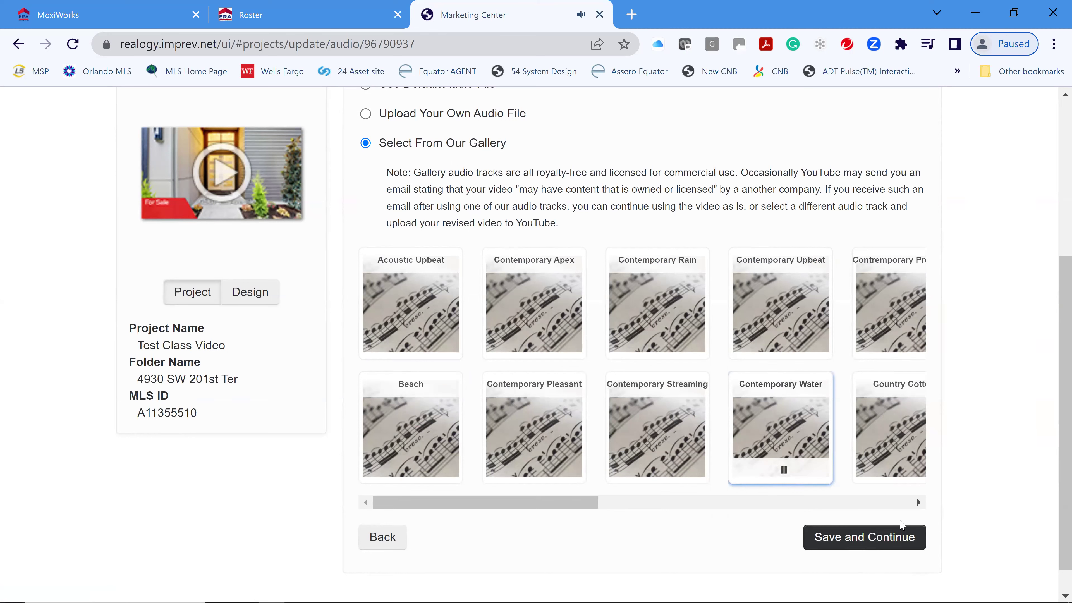
click(863, 539)
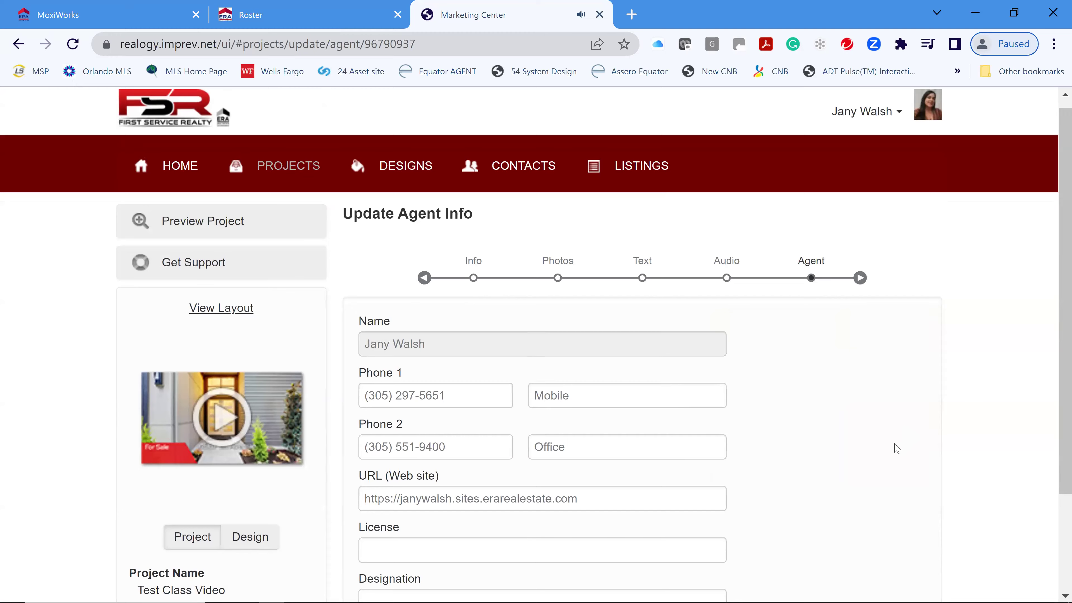
scroll(897, 449, down, 3)
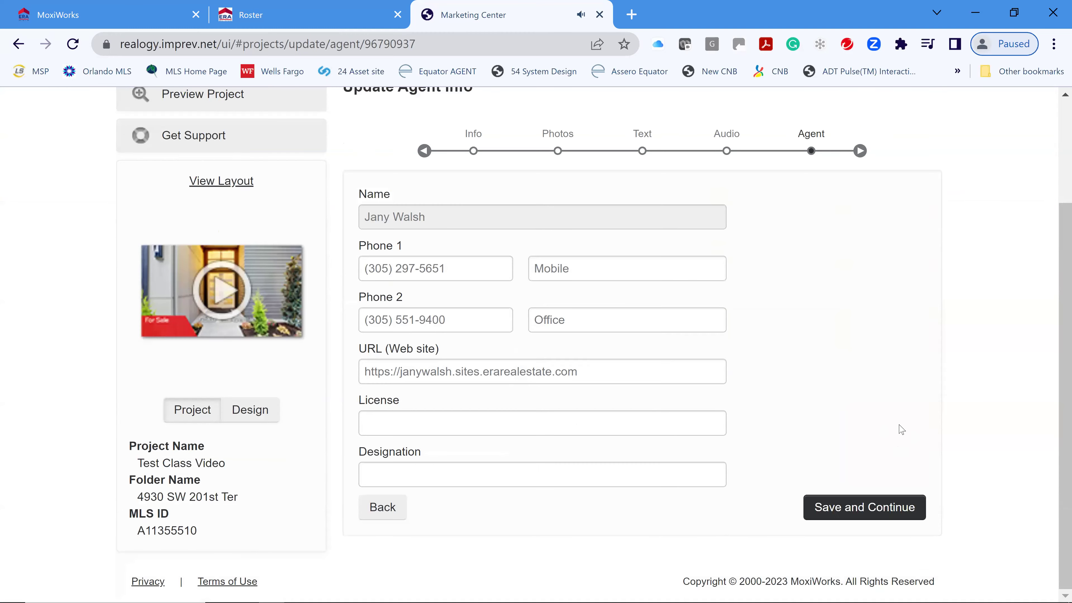
- Save the agent details unchanged, then preview the finished Test Class Video
click(851, 508)
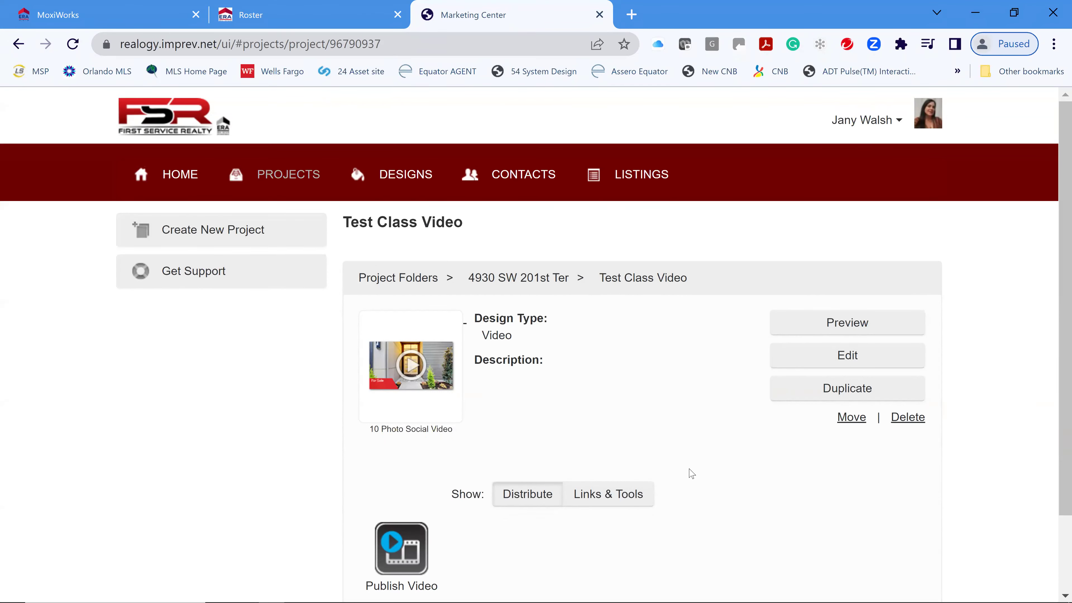
click(876, 315)
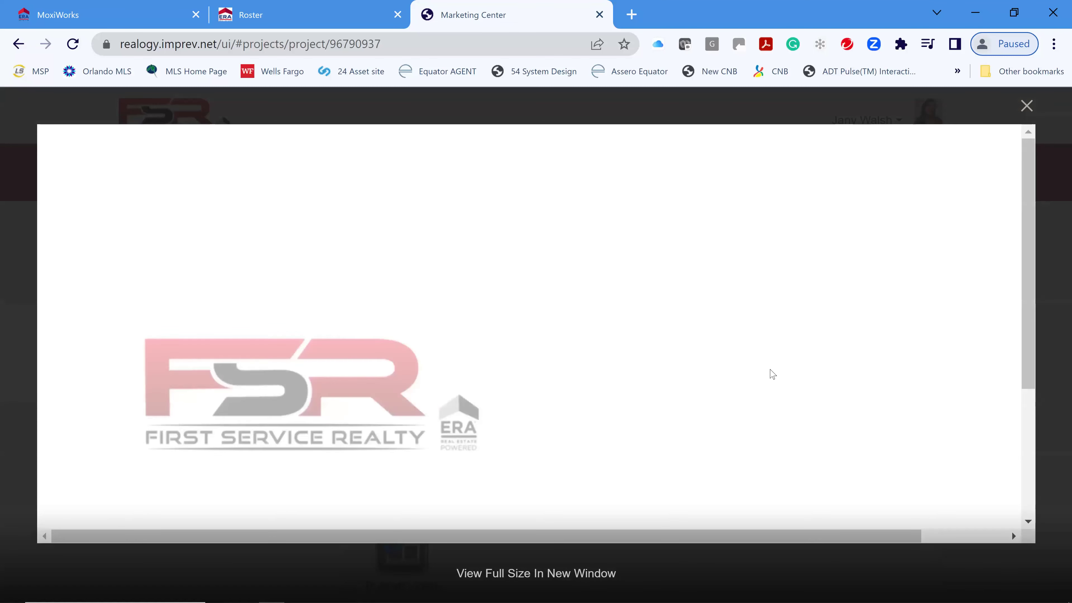
- Open the Test Class Video preview full size in a new browser tab
key(ctrl+f)
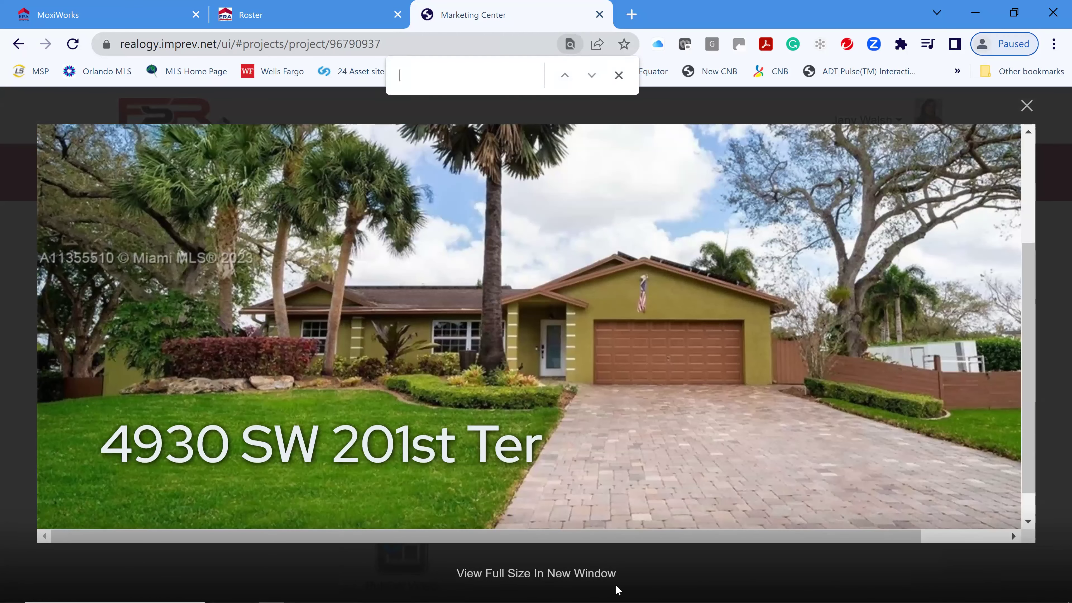
click(520, 575)
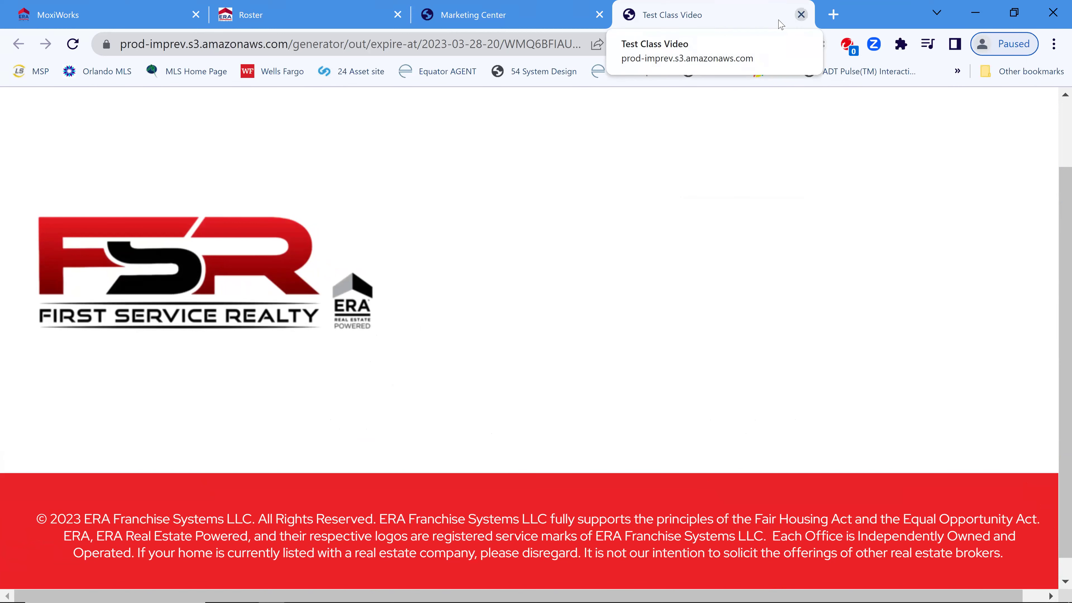
- Close the preview tab, reopen the project for editing, and pass the Info and Photos steps unchanged
key(ctrl+w)
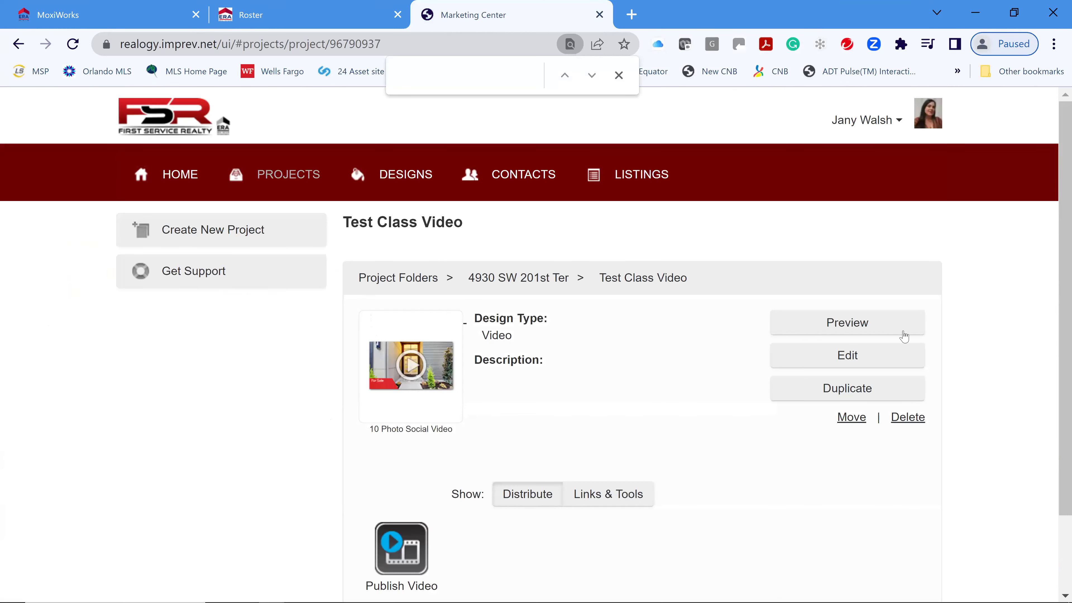
click(847, 355)
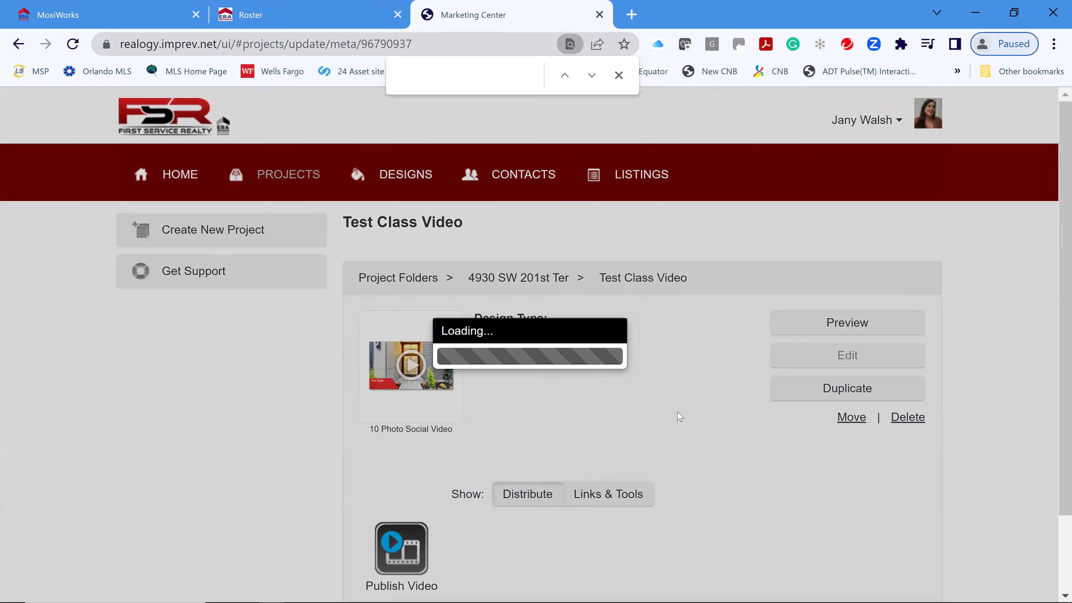
scroll(868, 428, down, 3)
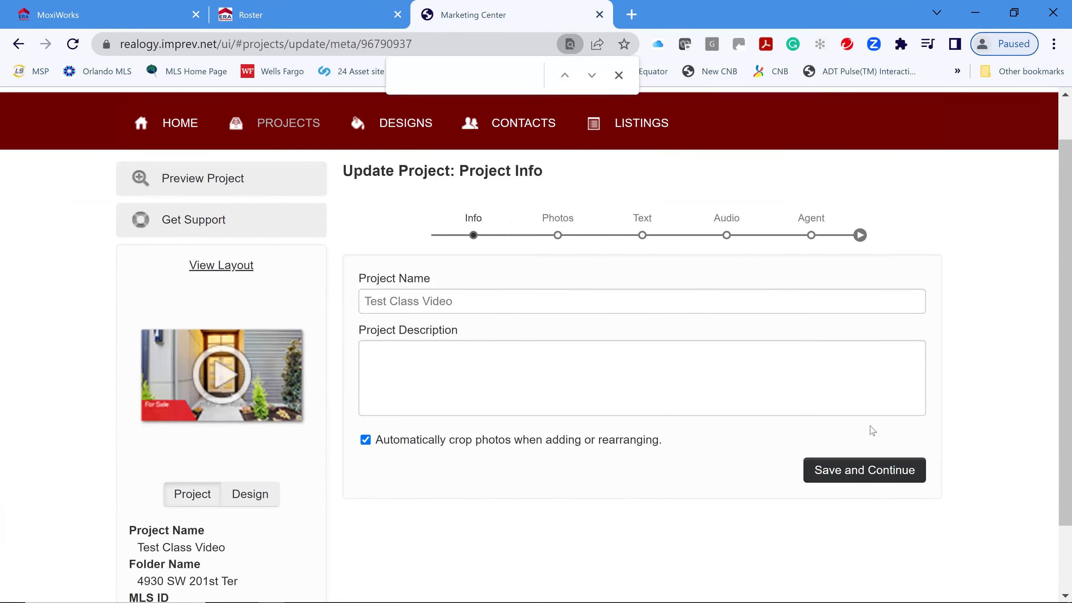
click(864, 393)
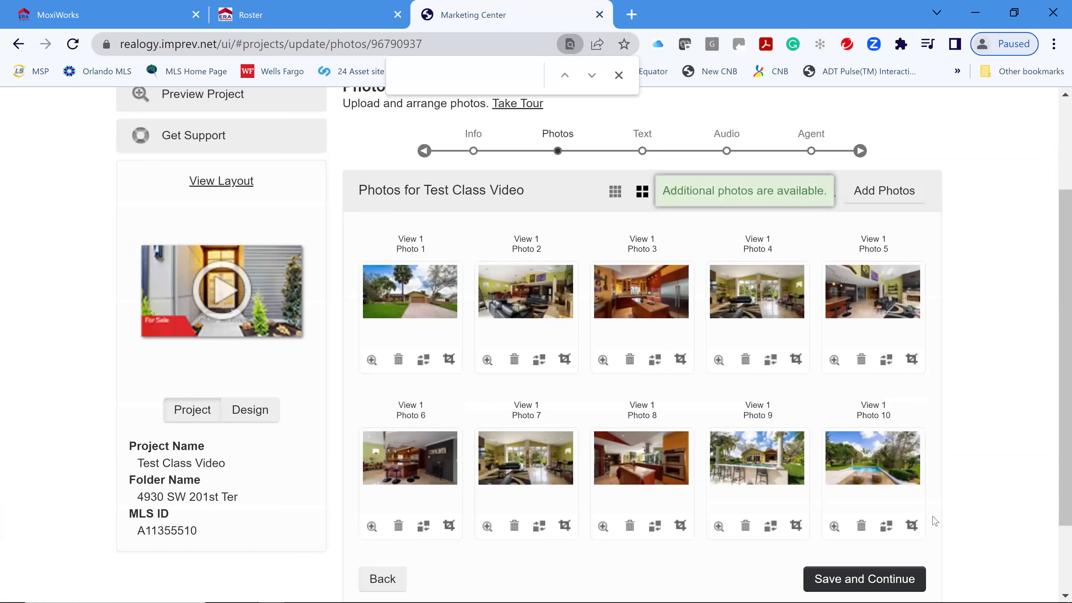
scroll(880, 479, down, 2)
click(880, 479)
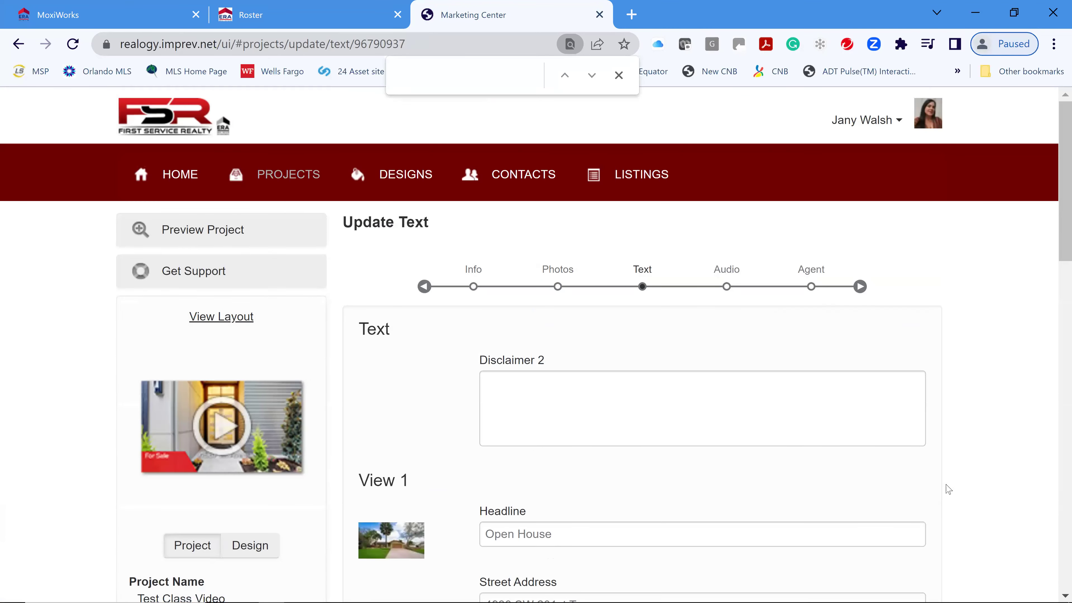
scroll(790, 450, down, 4)
scroll(791, 451, down, 12)
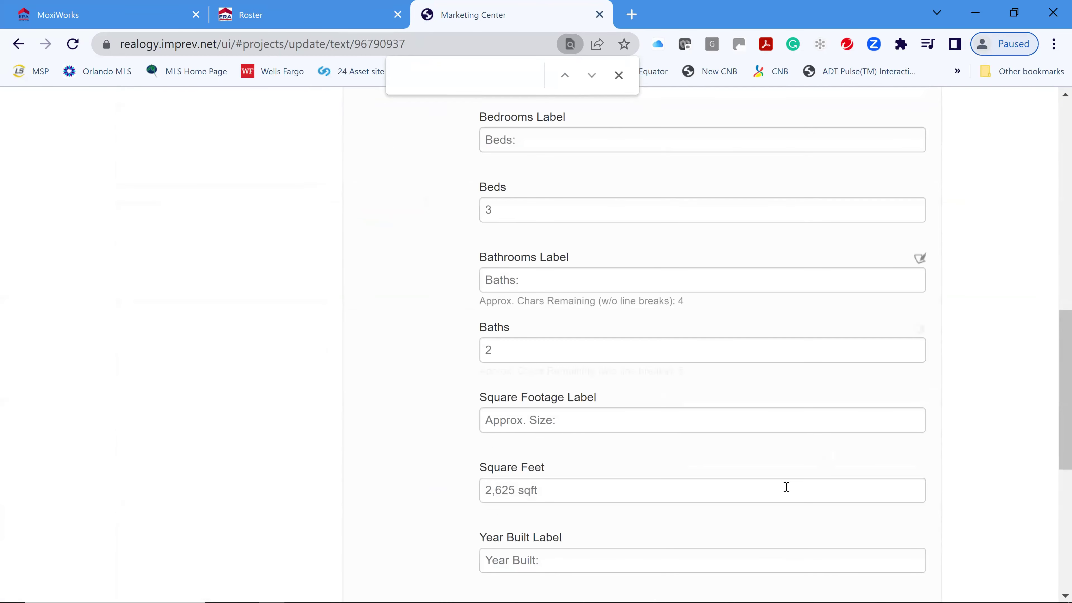
scroll(770, 493, down, 4)
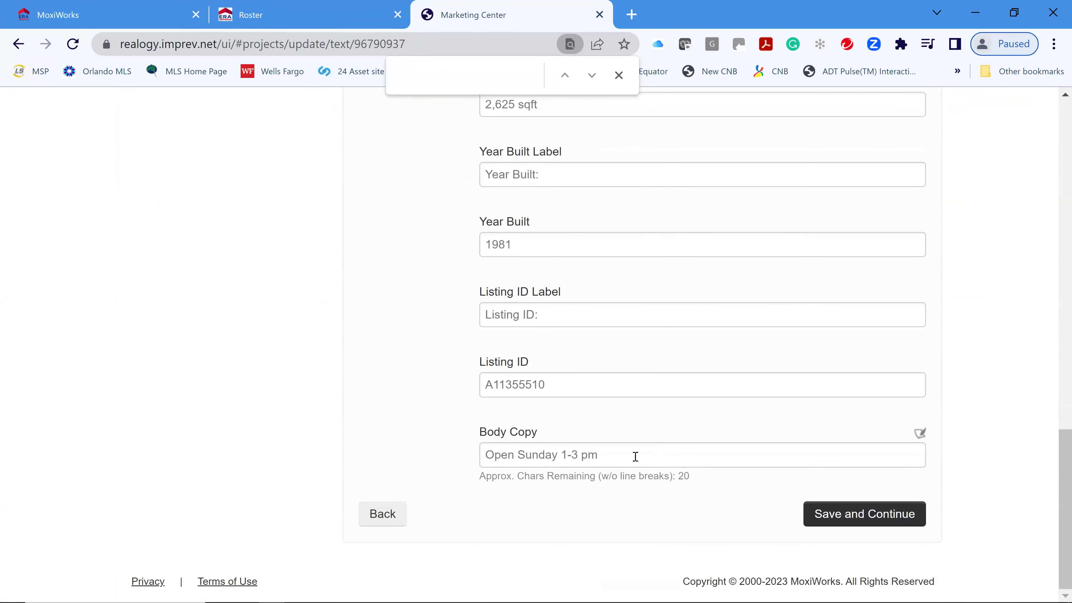
scroll(903, 408, up, 20)
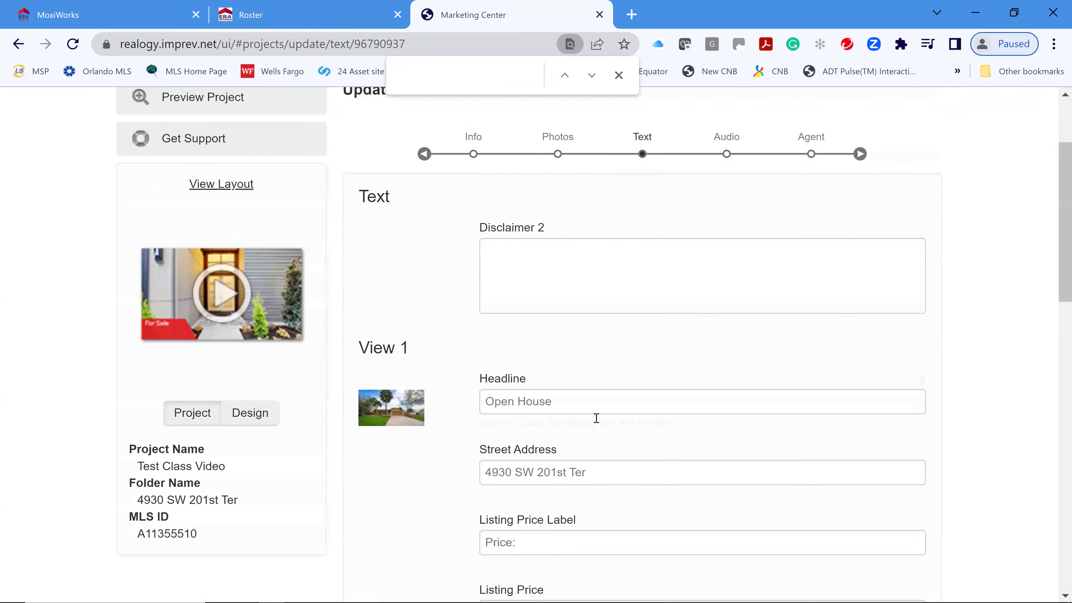
- Edit the View 1 headline to read 'Open House 4/1' and save the text
click(566, 534)
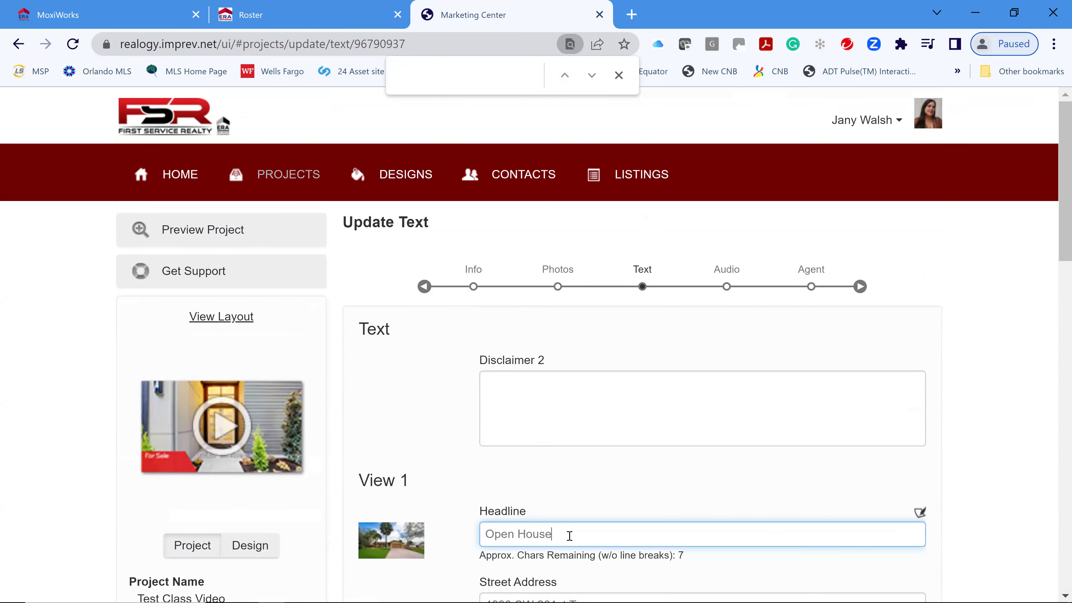
text(March)
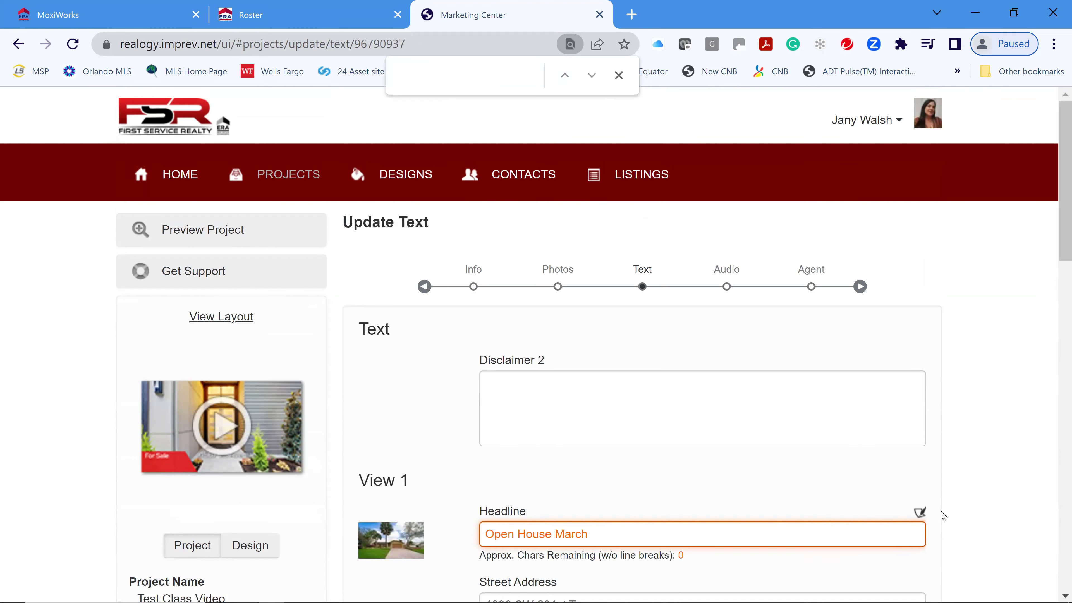
key(BackSpace)
key(BackSpace)
key(BackSpace)
key(BackSpace)
key(BackSpace)
key(BackSpace)
key(BackSpace)
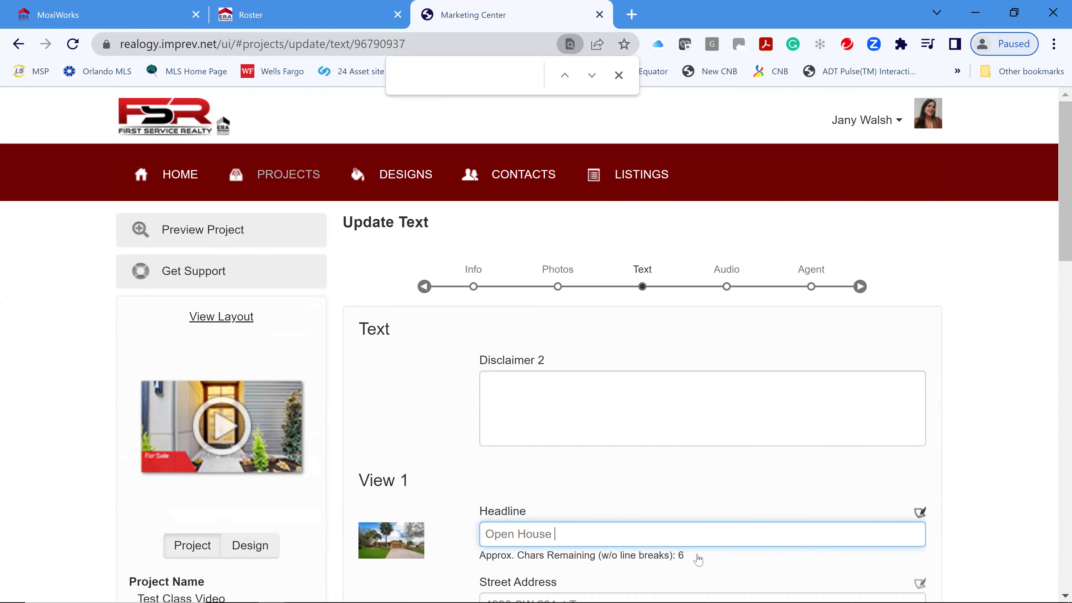
scroll(707, 559, down, 2)
text(3/)
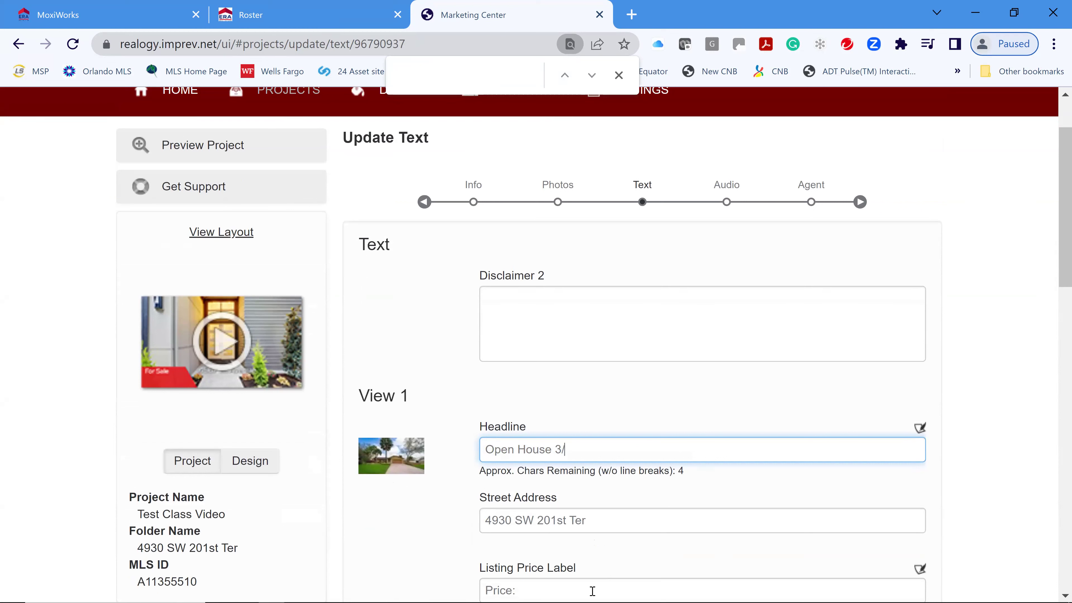
key(BackSpace)
key(BackSpace)
text(4/1/23)
key(BackSpace)
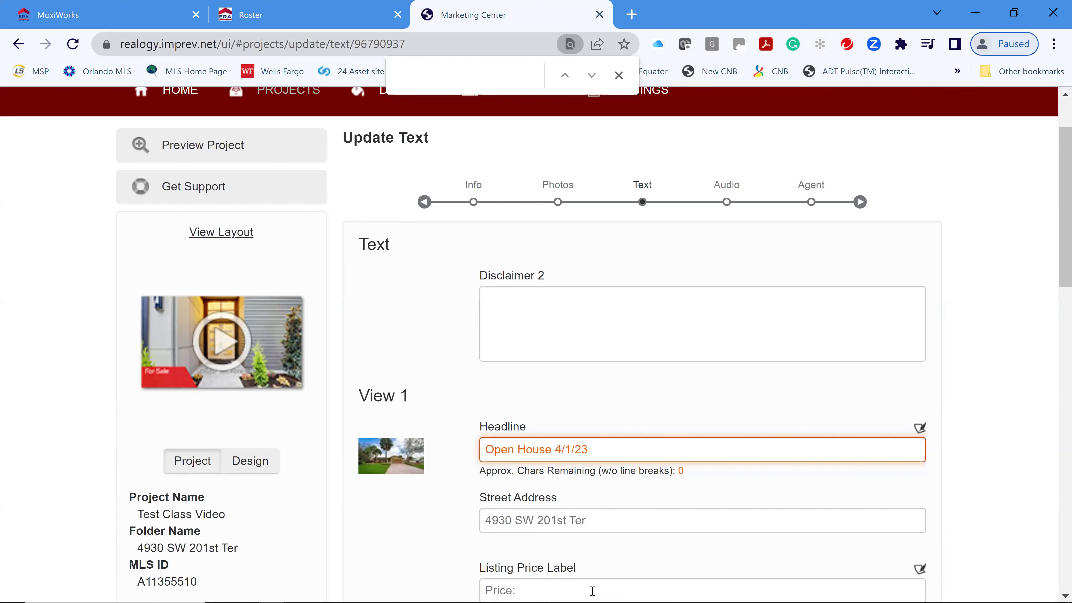
key(BackSpace)
key(BackSpace)
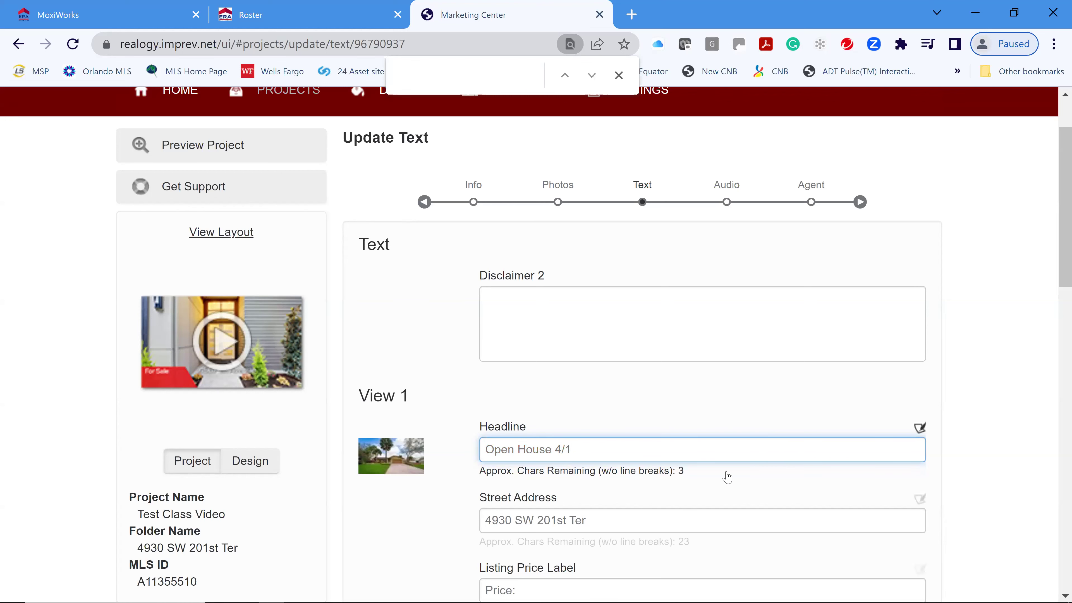
scroll(565, 455, down, 2)
scroll(652, 446, down, 15)
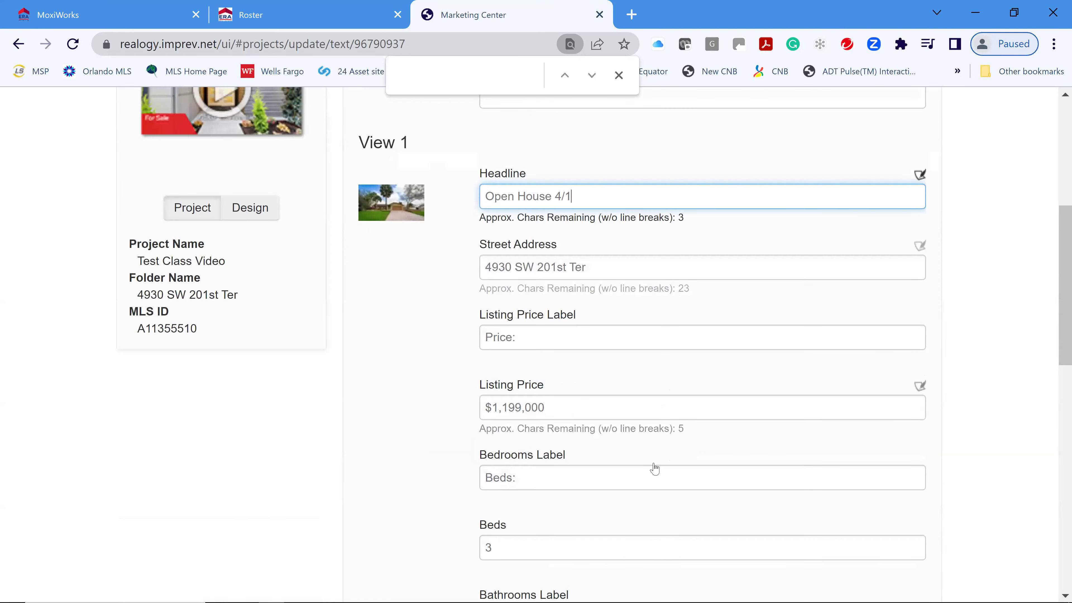
scroll(656, 490, down, 6)
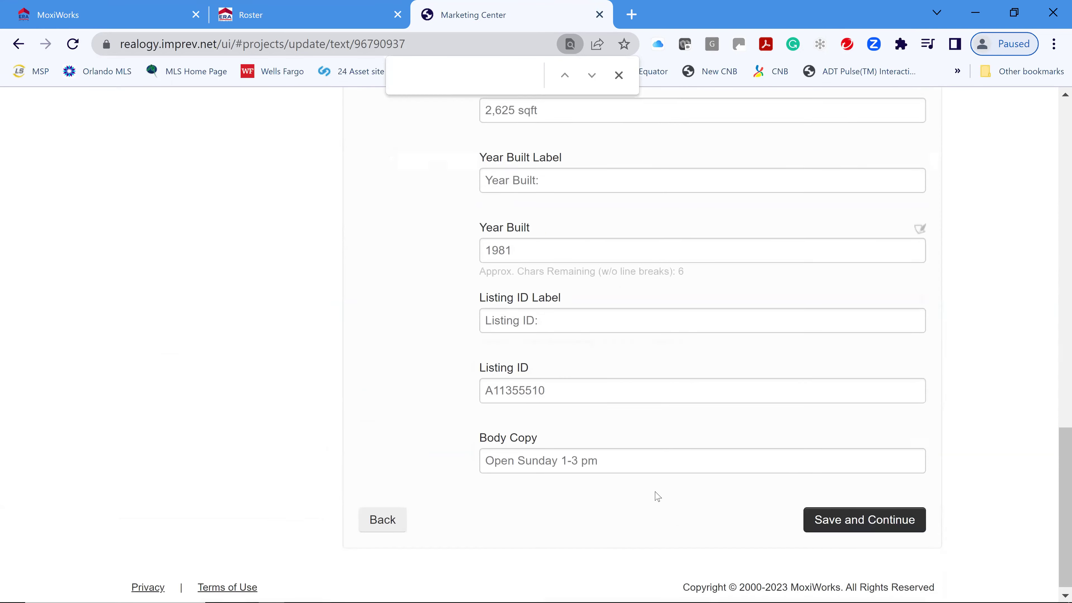
click(874, 523)
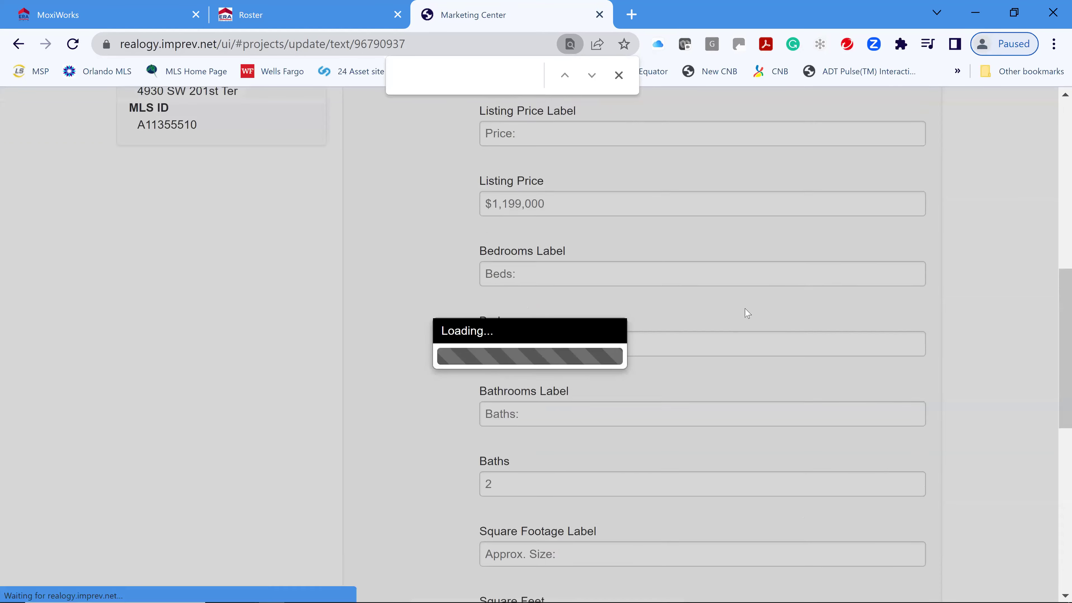
- Keep the gallery audio, replace the agent's website URL with a shorter address, and save
scroll(921, 532, down, 5)
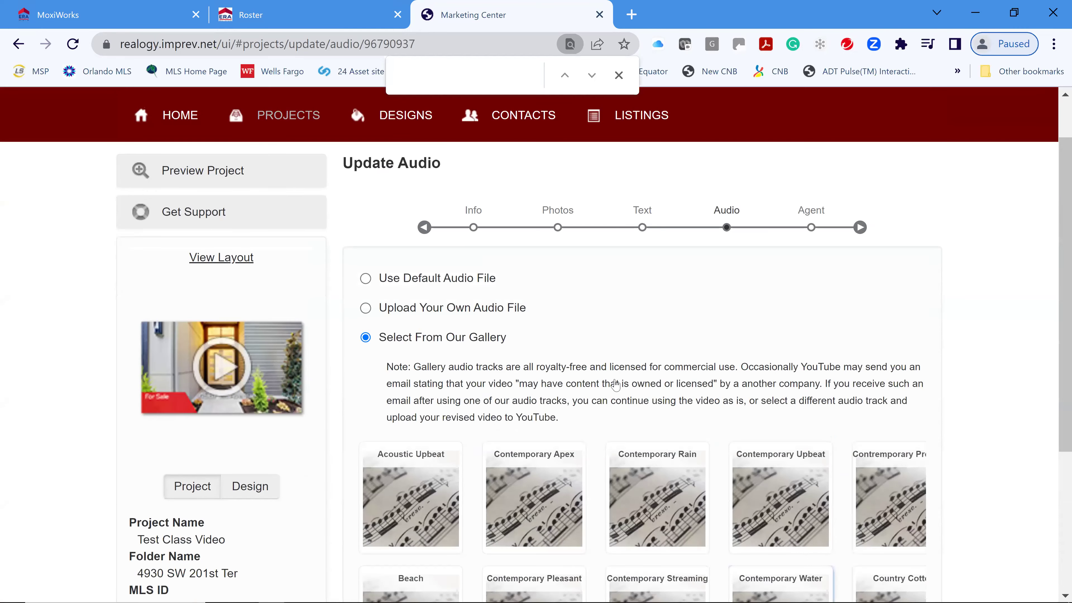
click(887, 507)
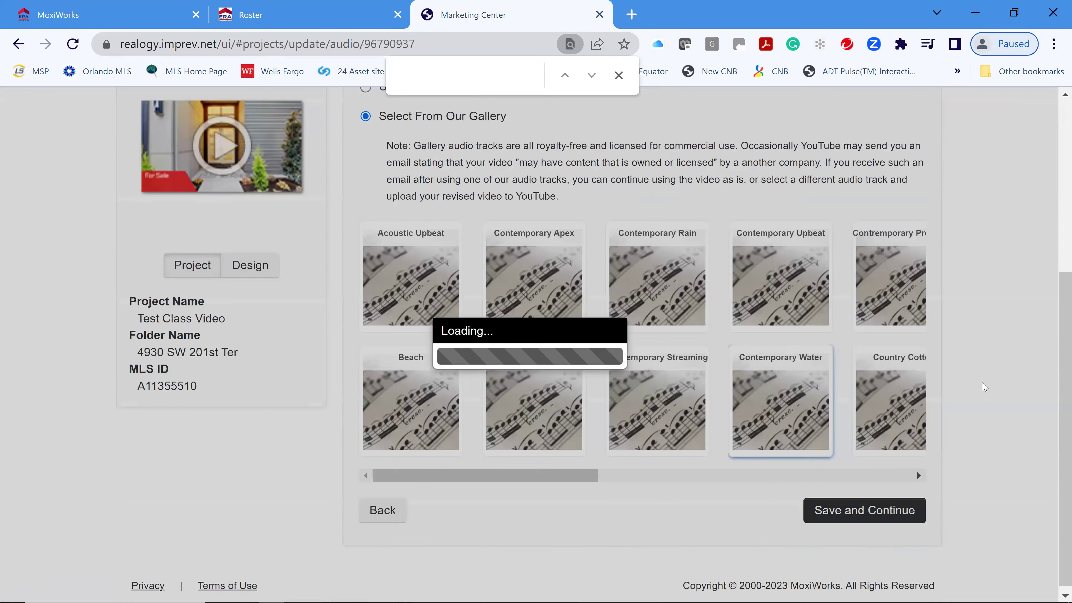
scroll(552, 411, down, 3)
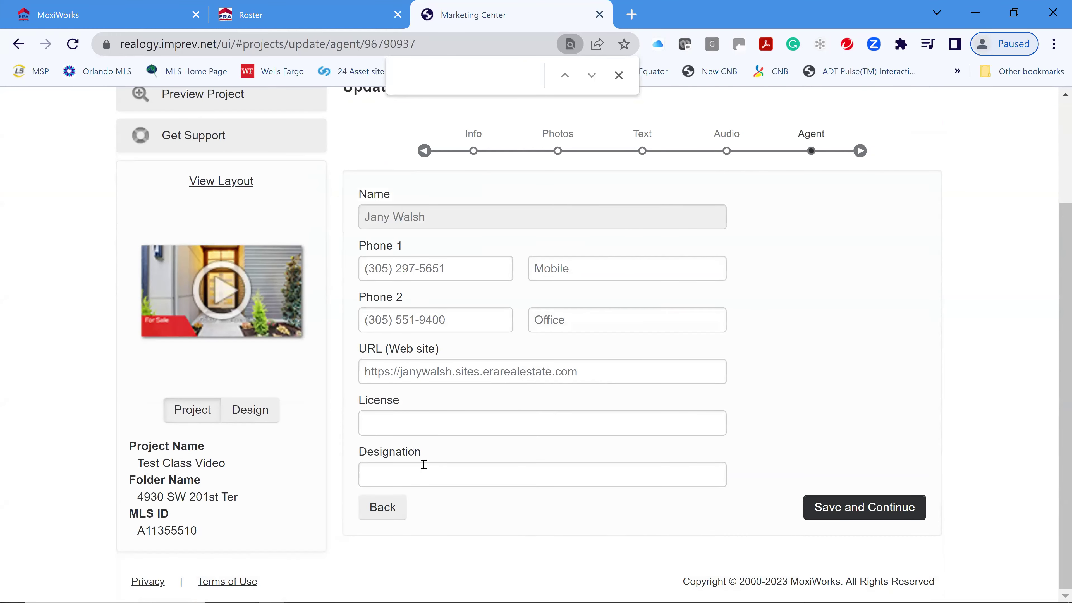
drag(618, 373, 218, 384)
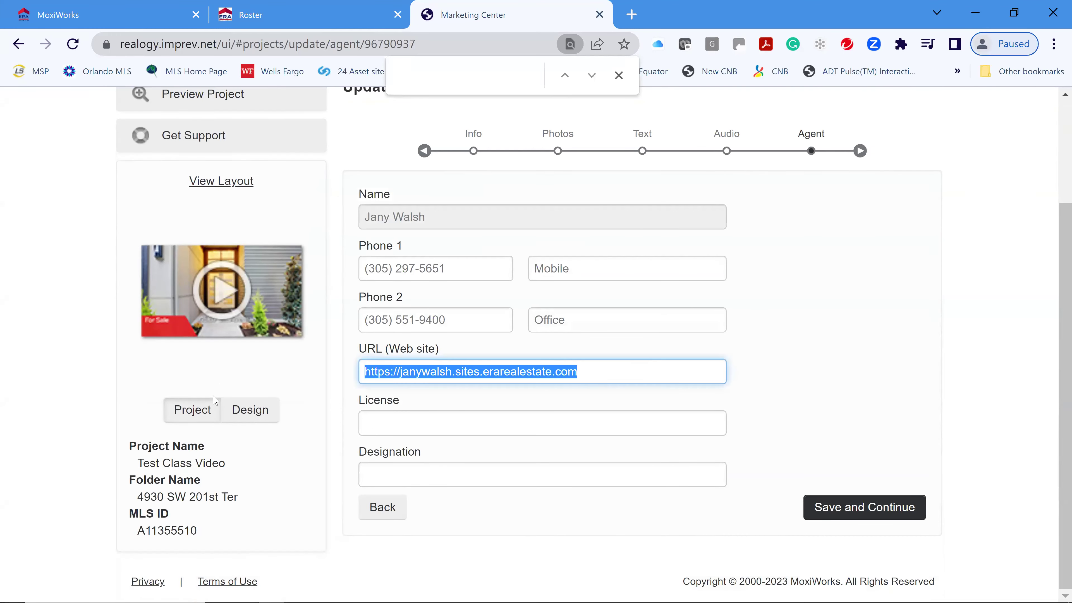
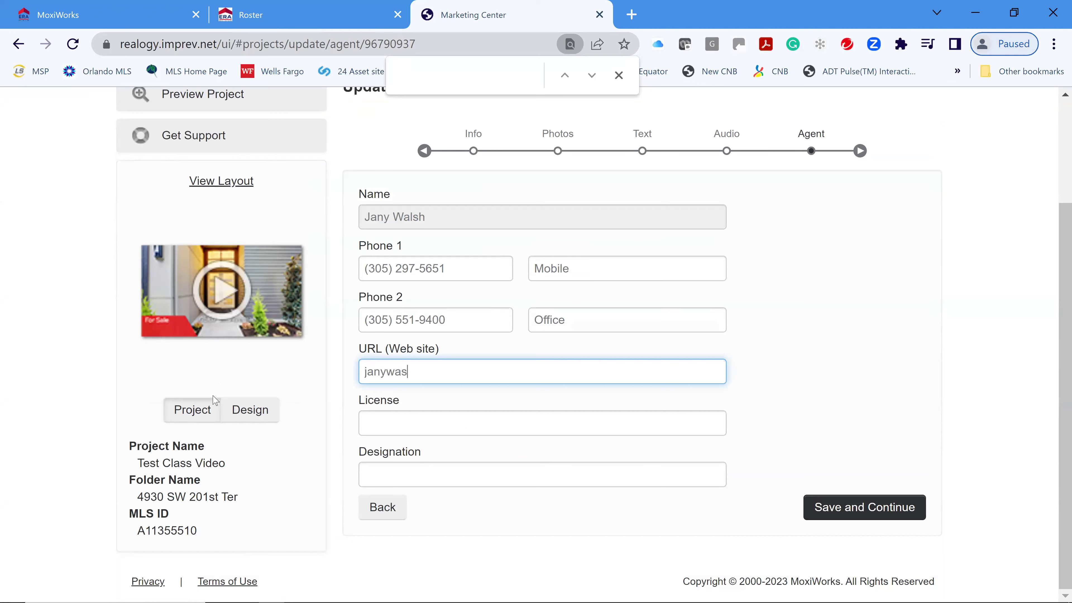
key(Tab)
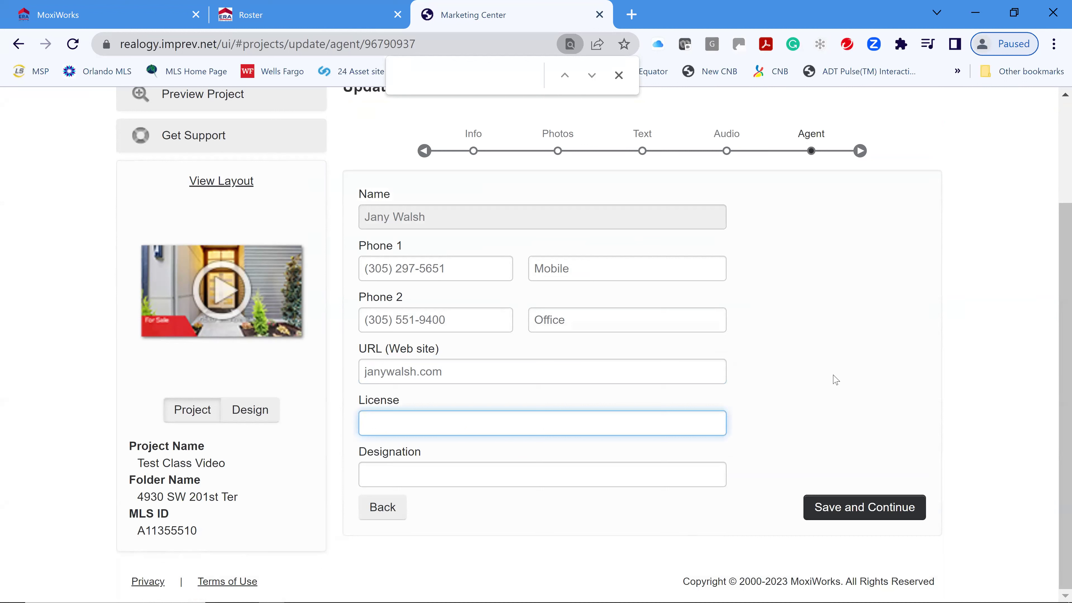
click(855, 517)
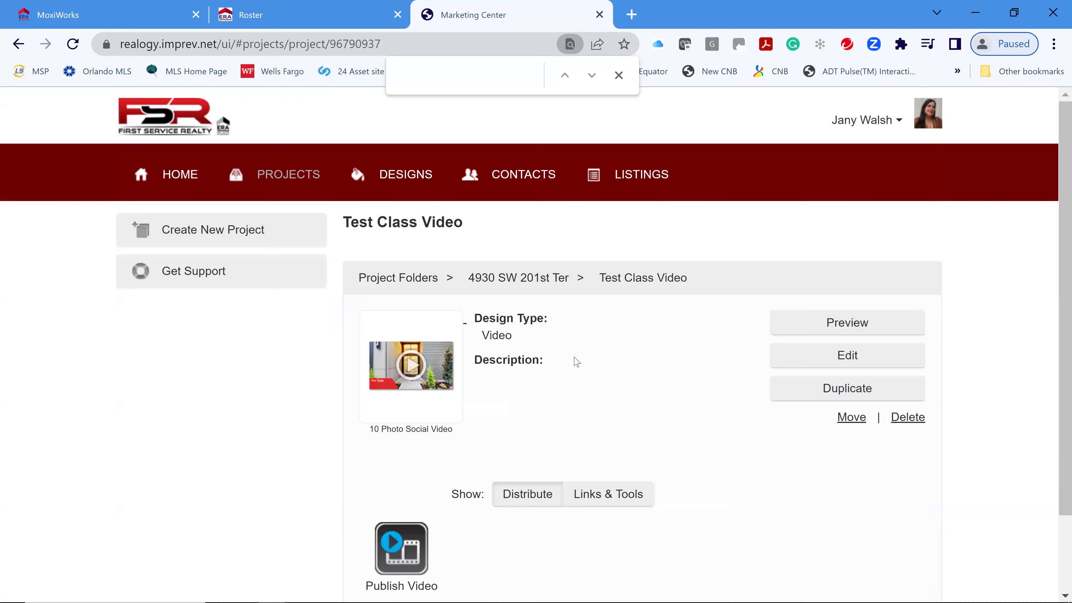
scroll(705, 477, down, 2)
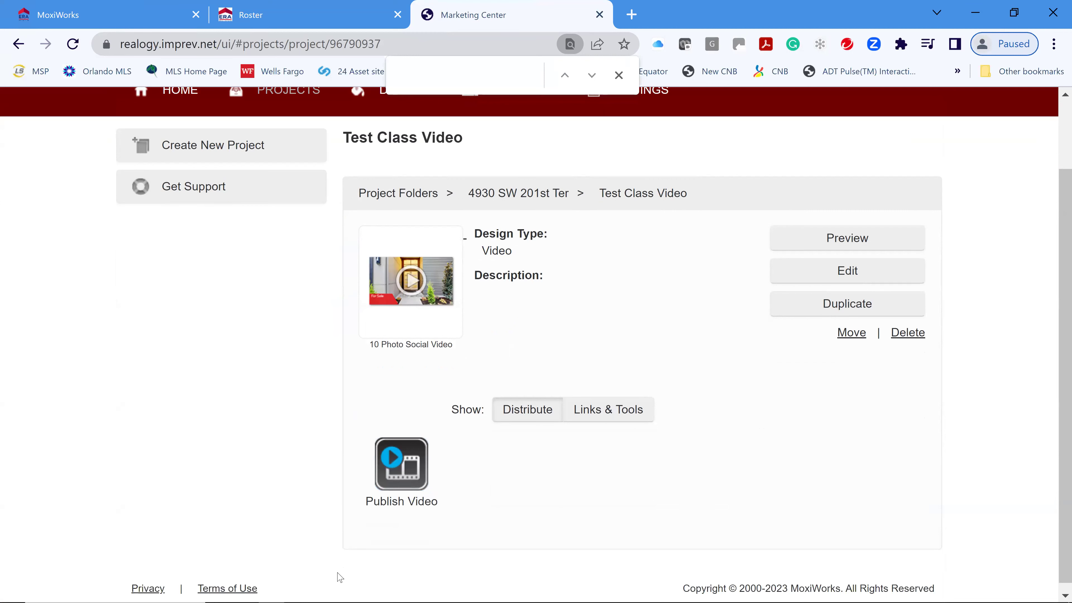
click(410, 472)
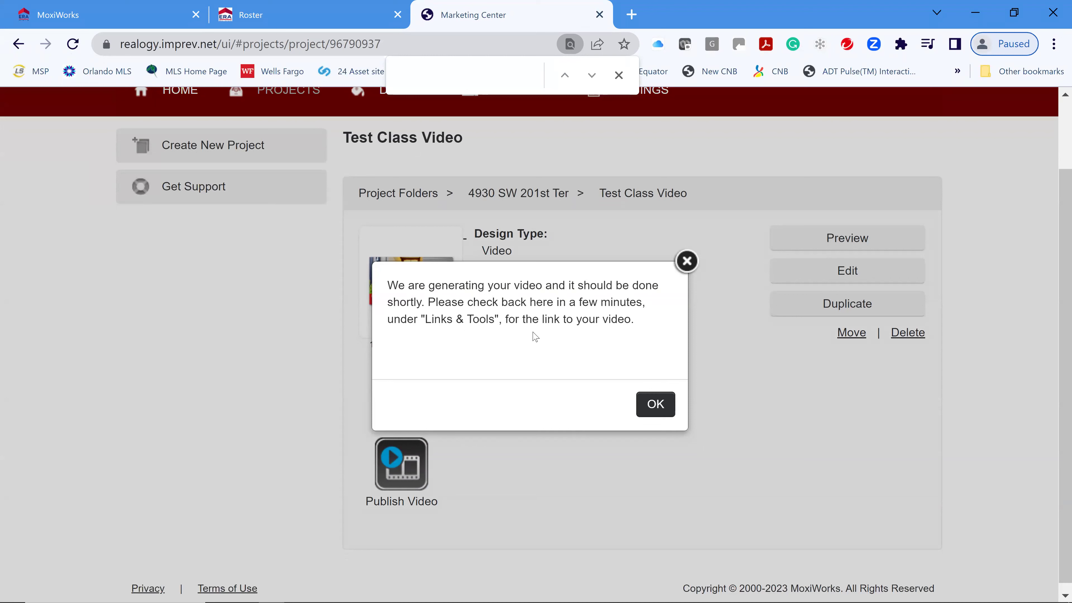
click(657, 407)
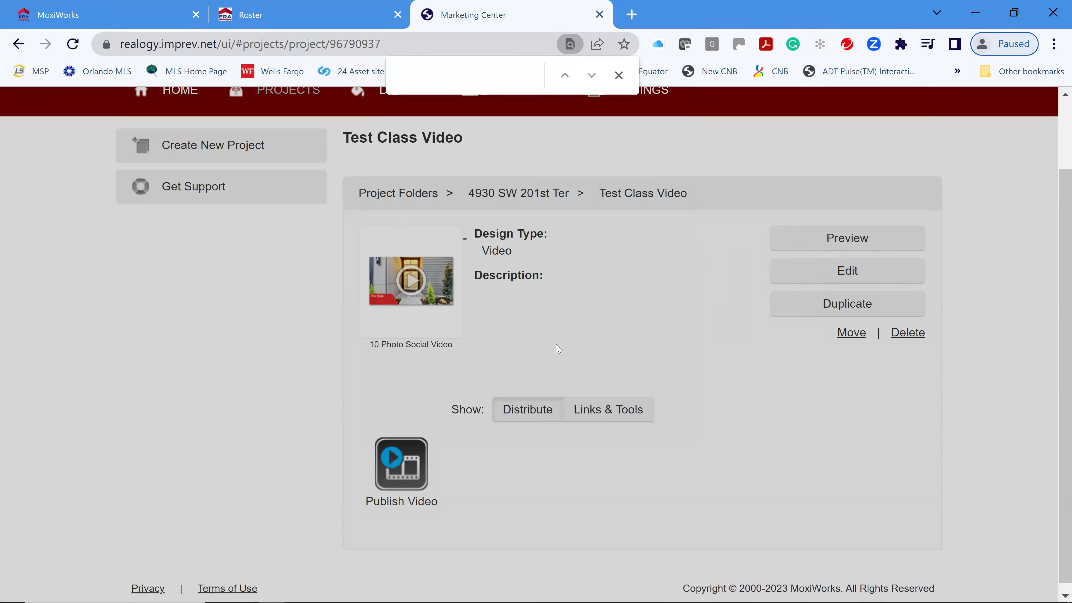
click(612, 418)
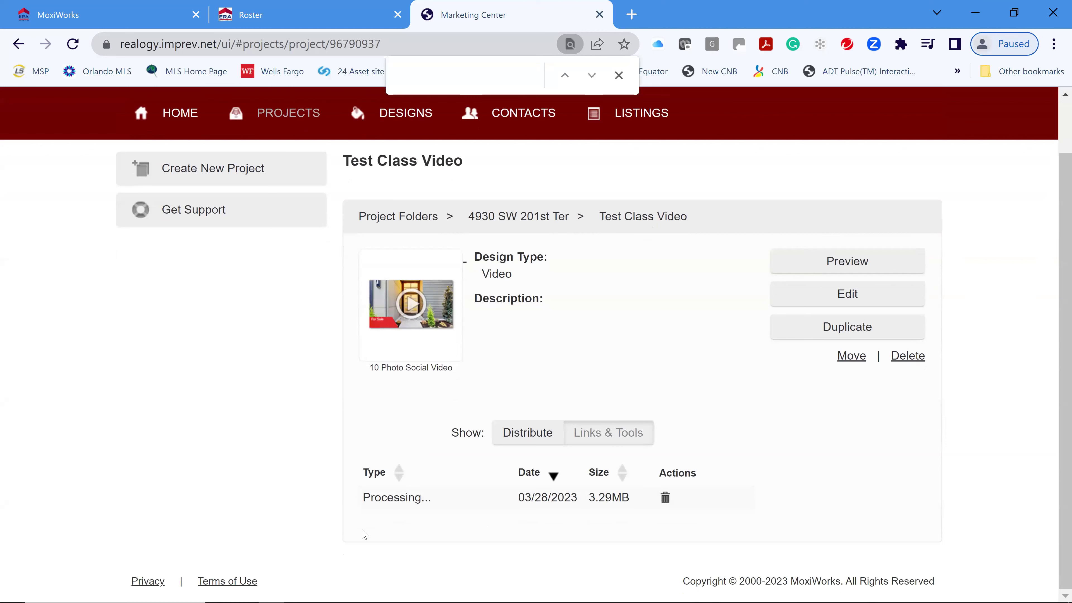
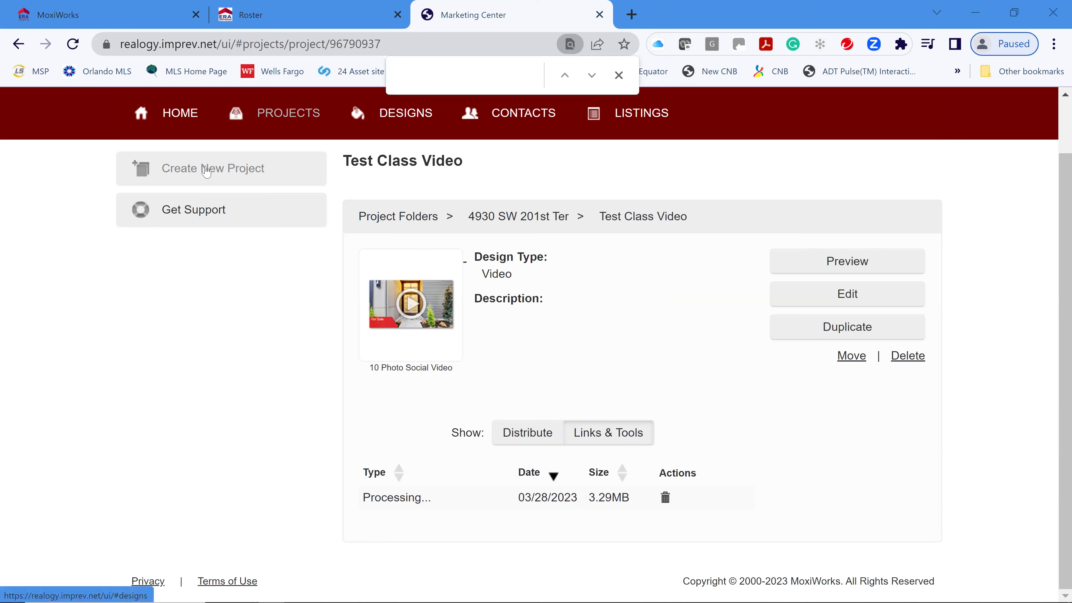
- Go back from Test Class Video to the Projects page listing recent projects and folders
click(308, 133)
- Confirm Test Class Video still shows Processing under Links & Tools, then return to Projects and close the find bar
scroll(591, 456, down, 5)
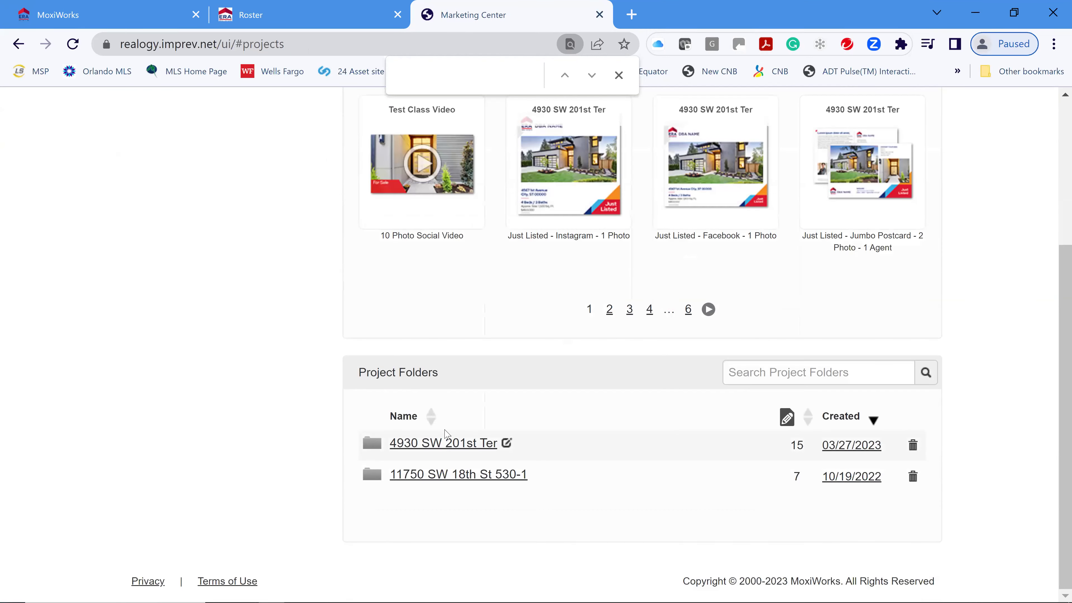
scroll(598, 447, up, 4)
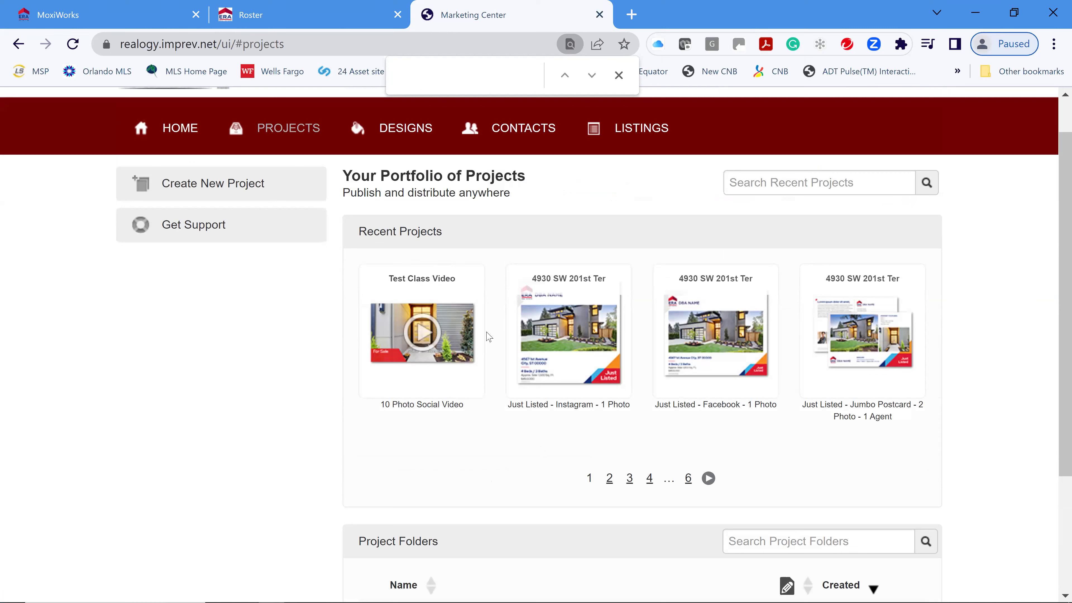
click(451, 371)
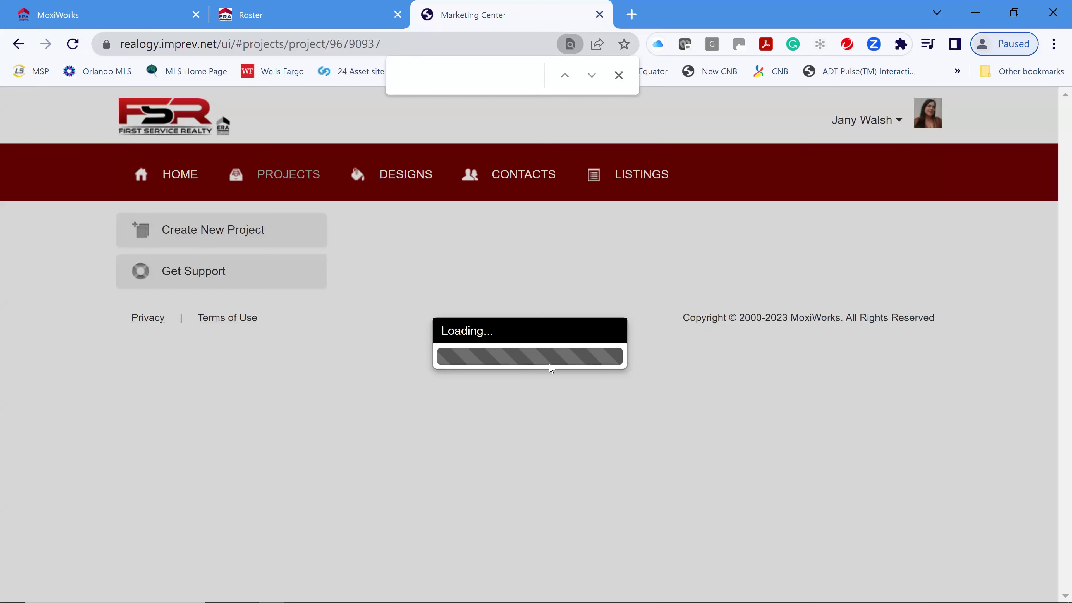
scroll(713, 407, down, 1)
scroll(689, 408, down, 2)
click(614, 405)
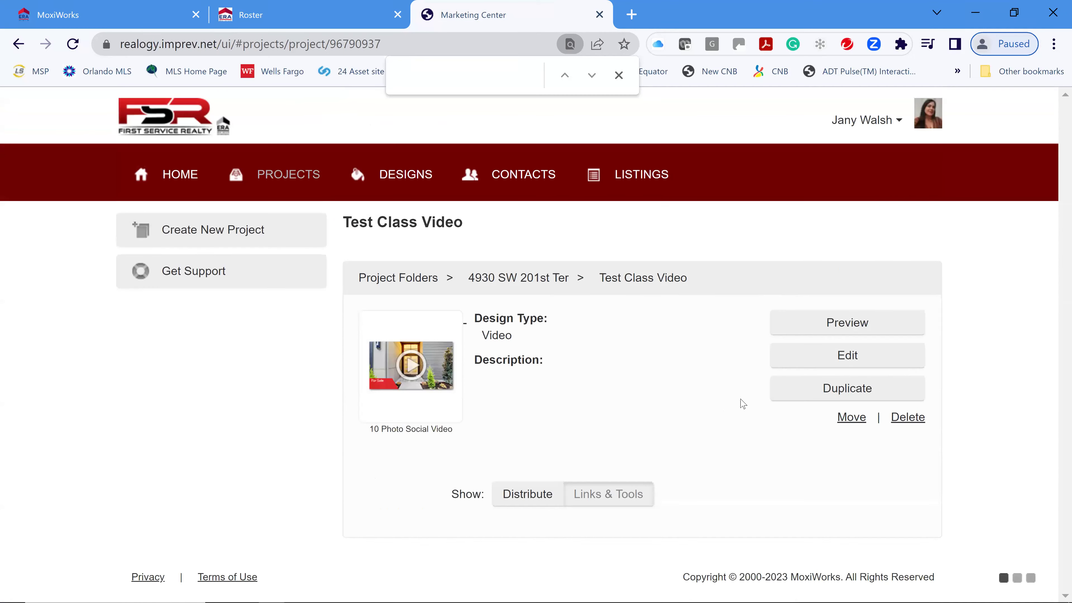
scroll(671, 422, down, 1)
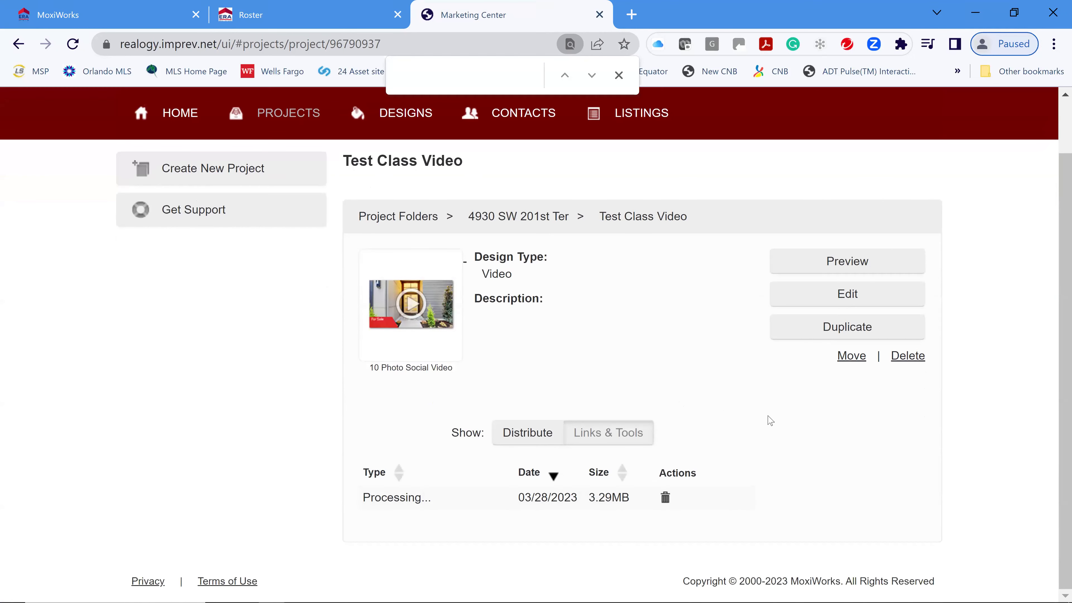
scroll(771, 423, up, 2)
scroll(703, 449, down, 2)
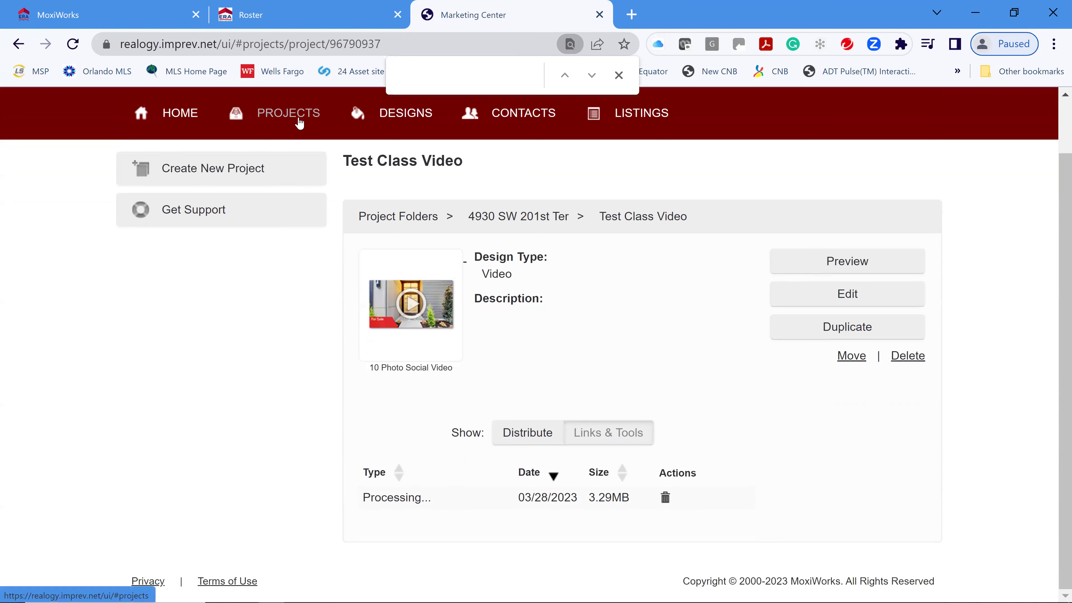
click(282, 113)
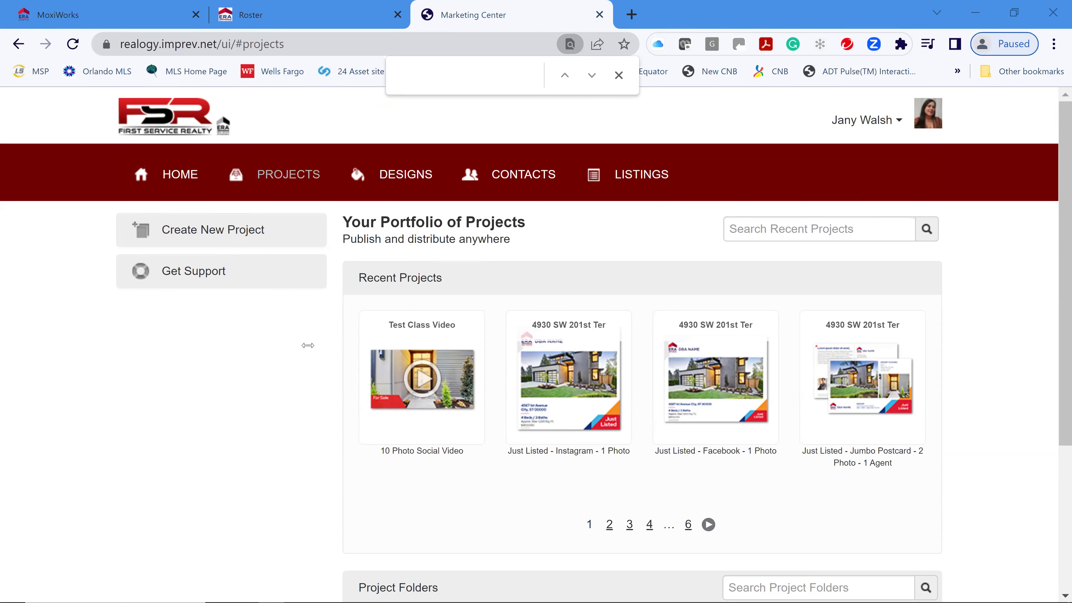
click(618, 76)
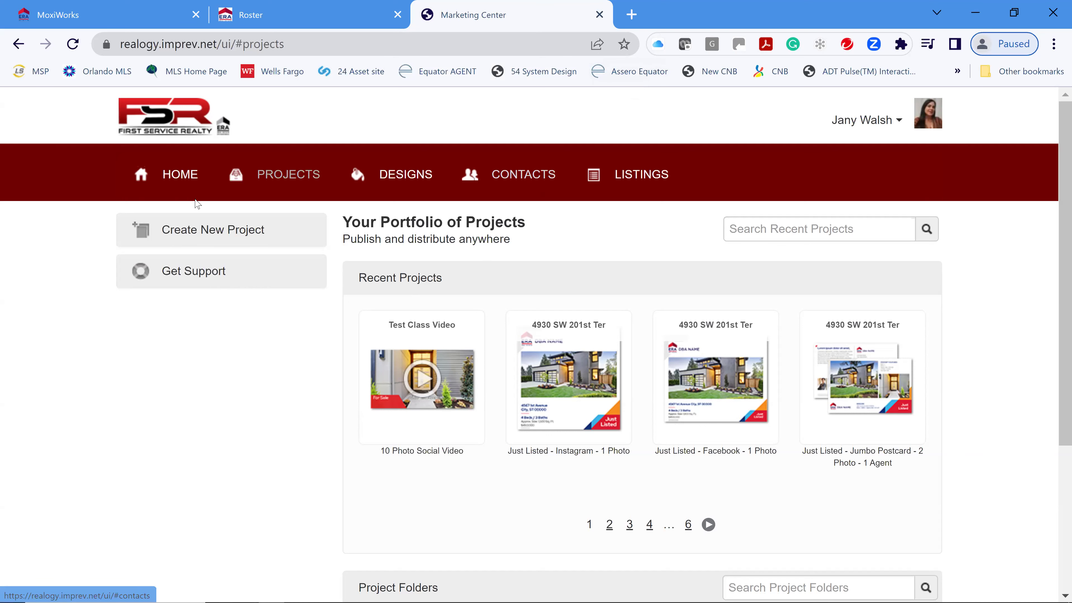
- Open the Contacts personal address book and scroll through the contacts' email and phone listings
click(514, 173)
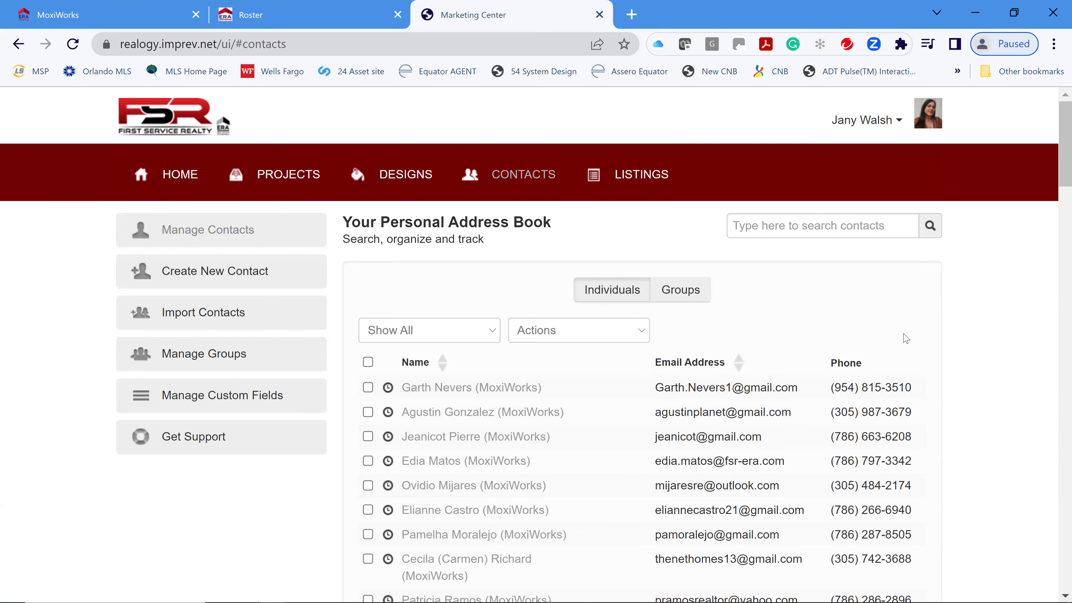
scroll(777, 416, down, 4)
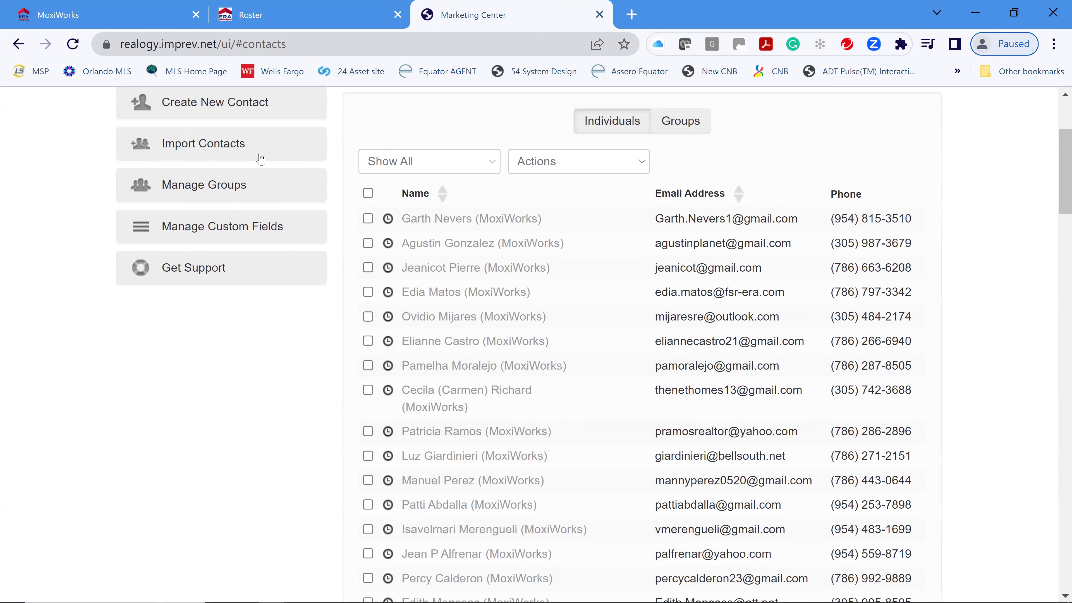
scroll(211, 189, up, 1)
scroll(211, 189, up, 3)
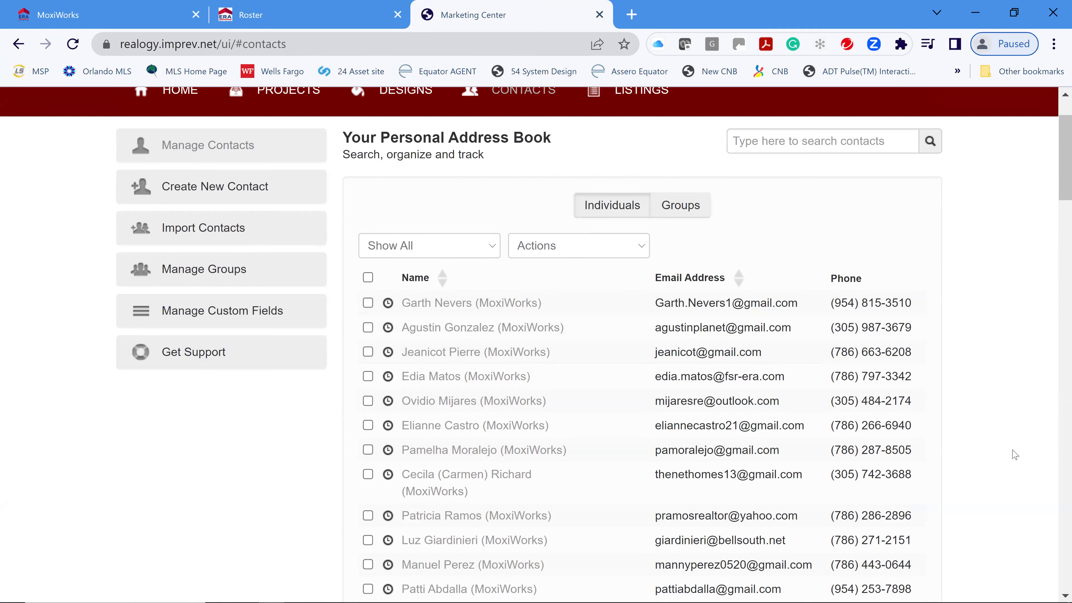
- Select all listed contacts and add them to a newly created group named 'Family'
click(368, 278)
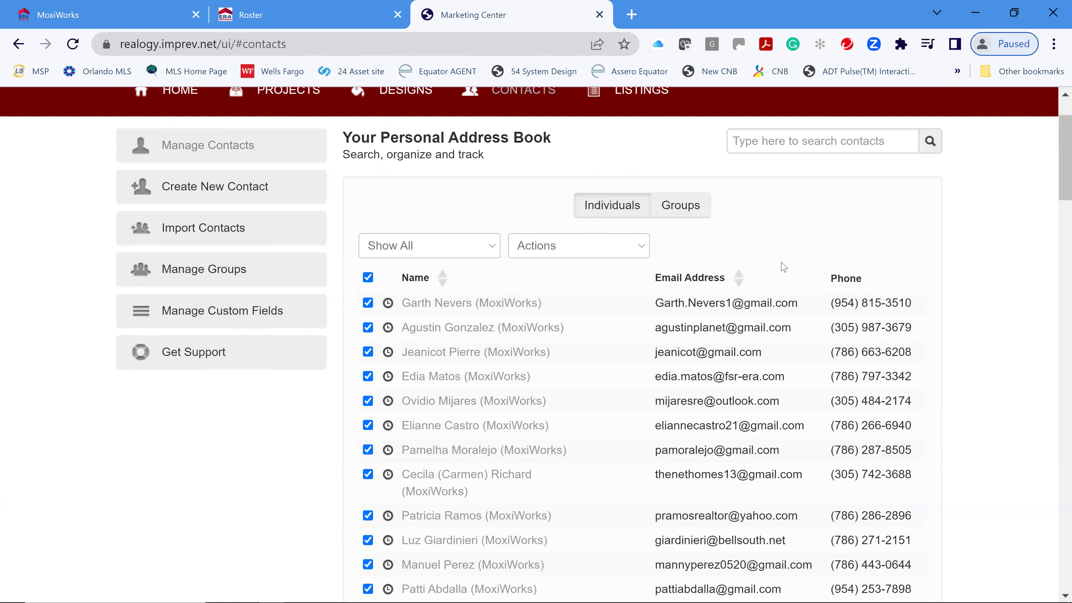
click(580, 251)
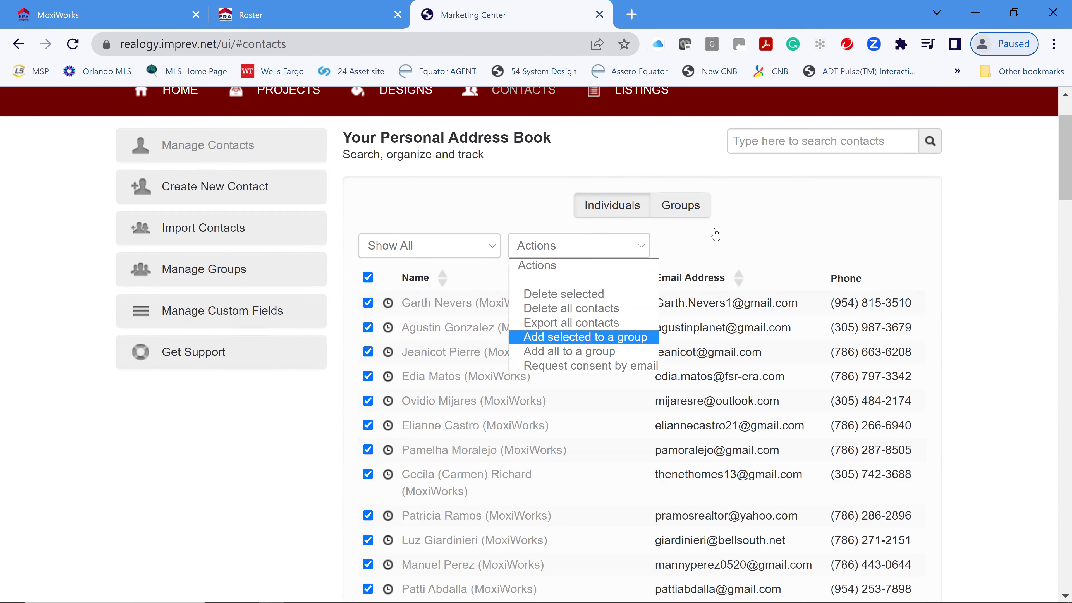
key(Return)
click(516, 352)
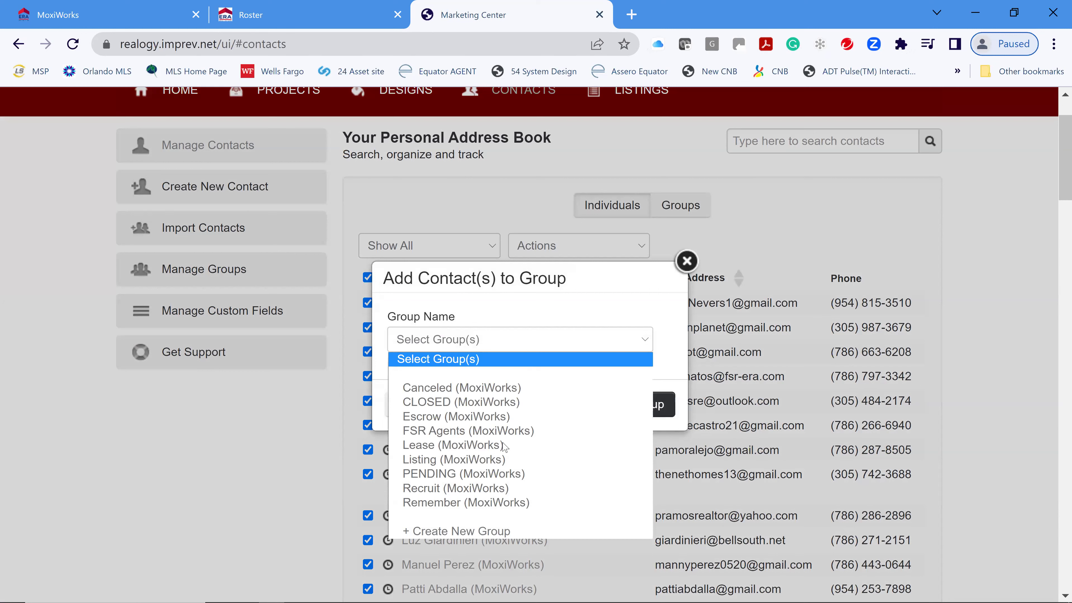
click(408, 531)
click(485, 340)
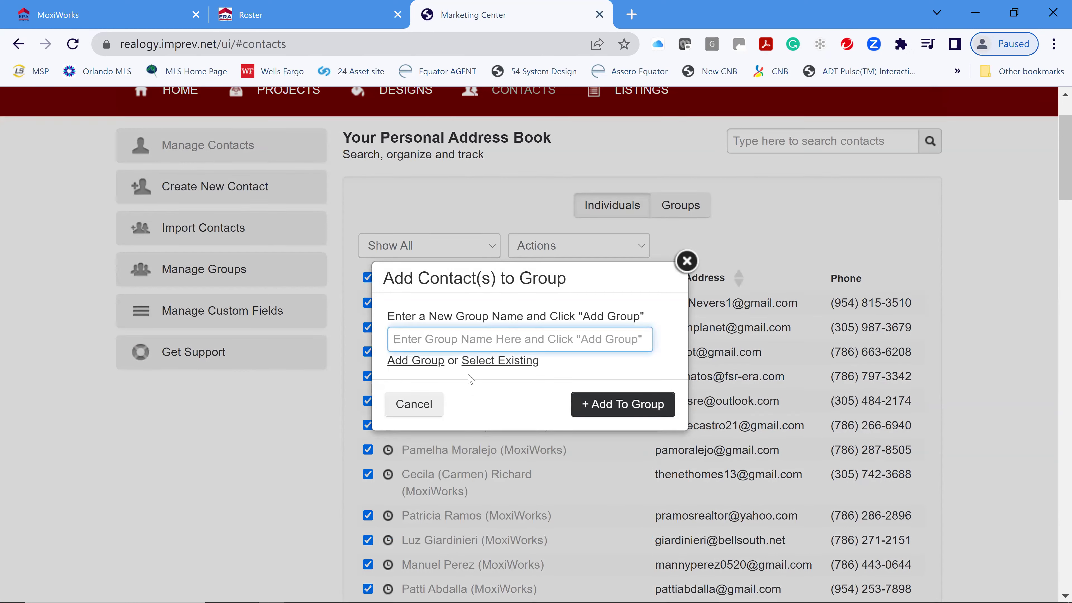
text(Family)
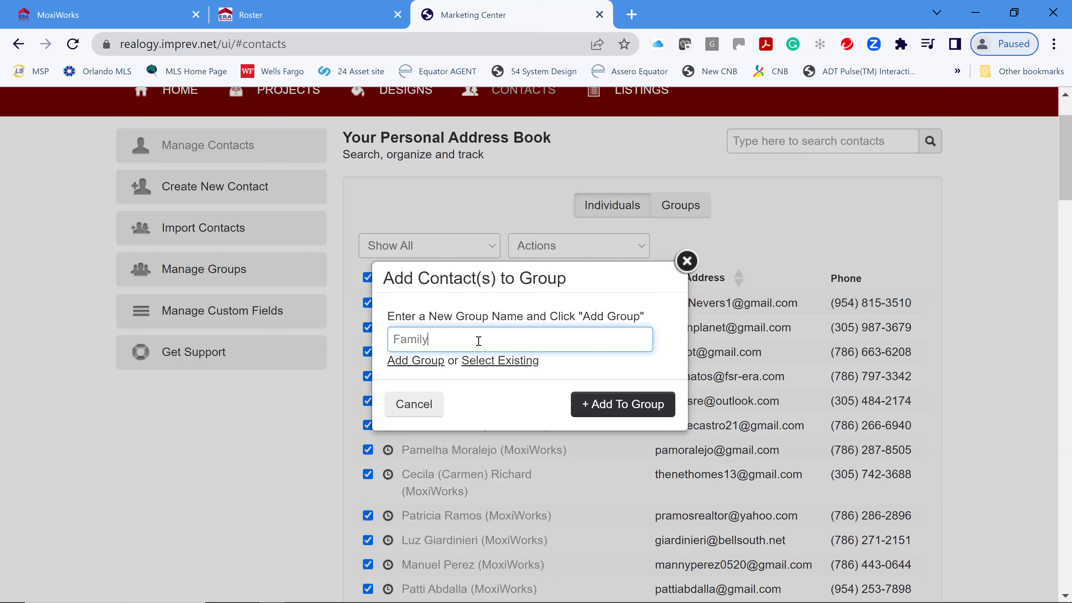
click(636, 412)
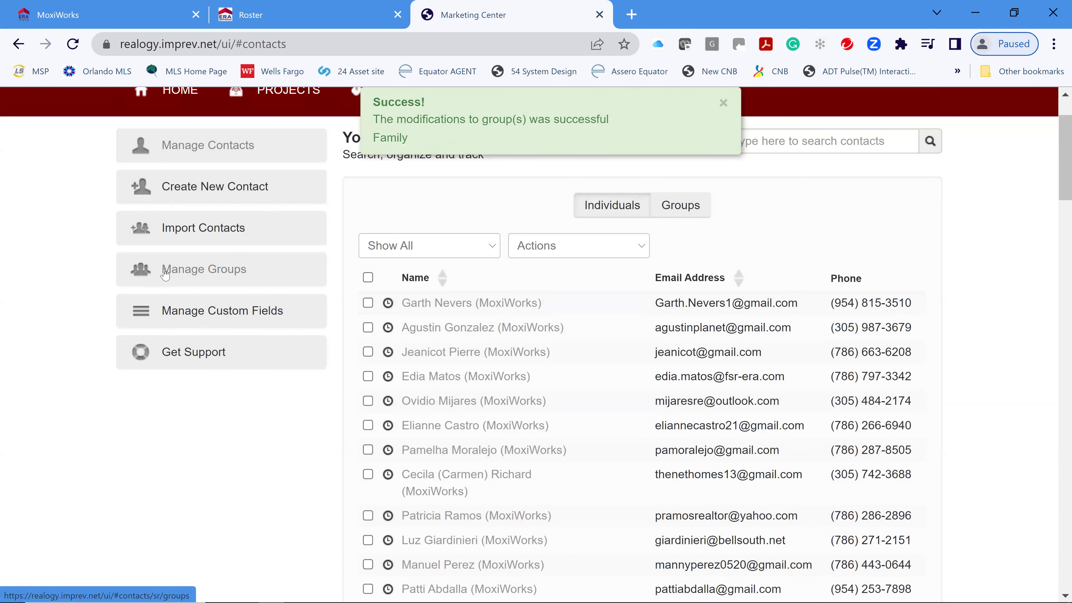
- Show the Groups list, confirming Family was created 03/28/2023 with 100 contacts
click(246, 275)
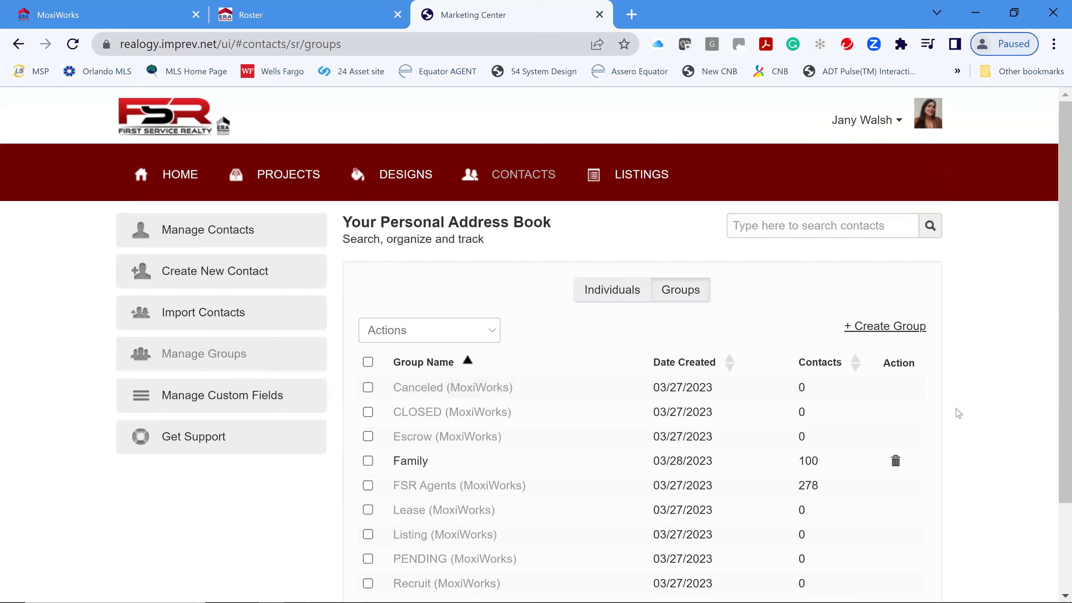
scroll(565, 328, down, 2)
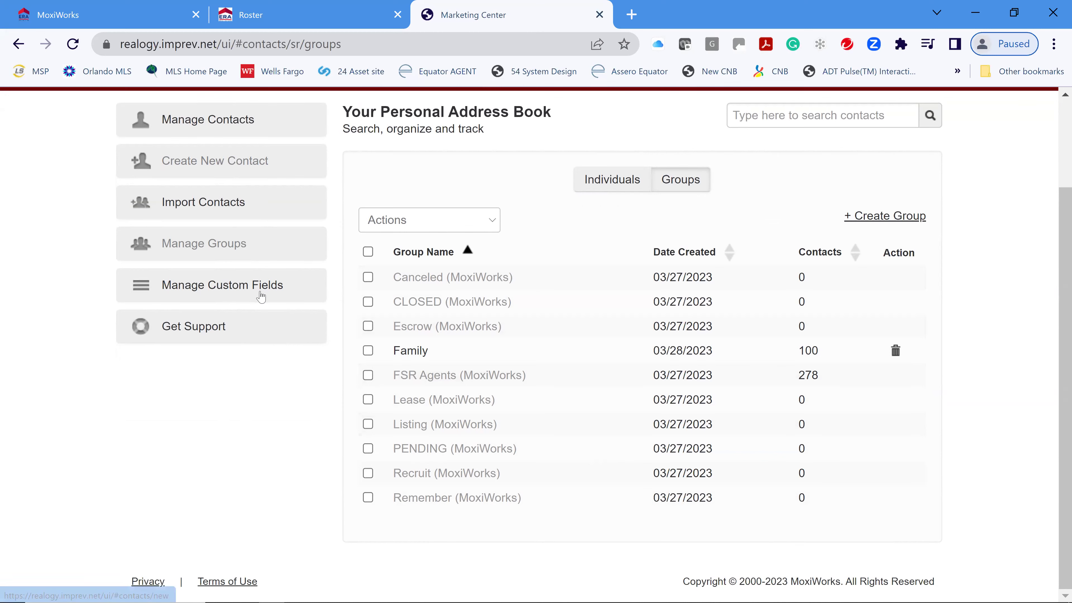
scroll(270, 291, up, 3)
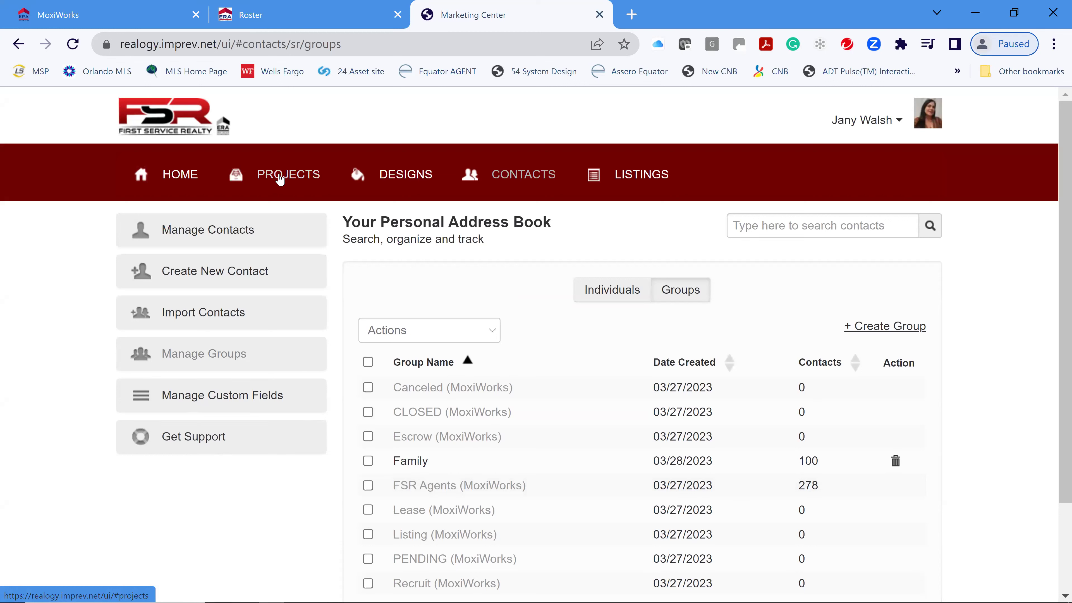
- From the home page, open the Ad Templates catalogue of 47 designs sorted new to old
click(167, 175)
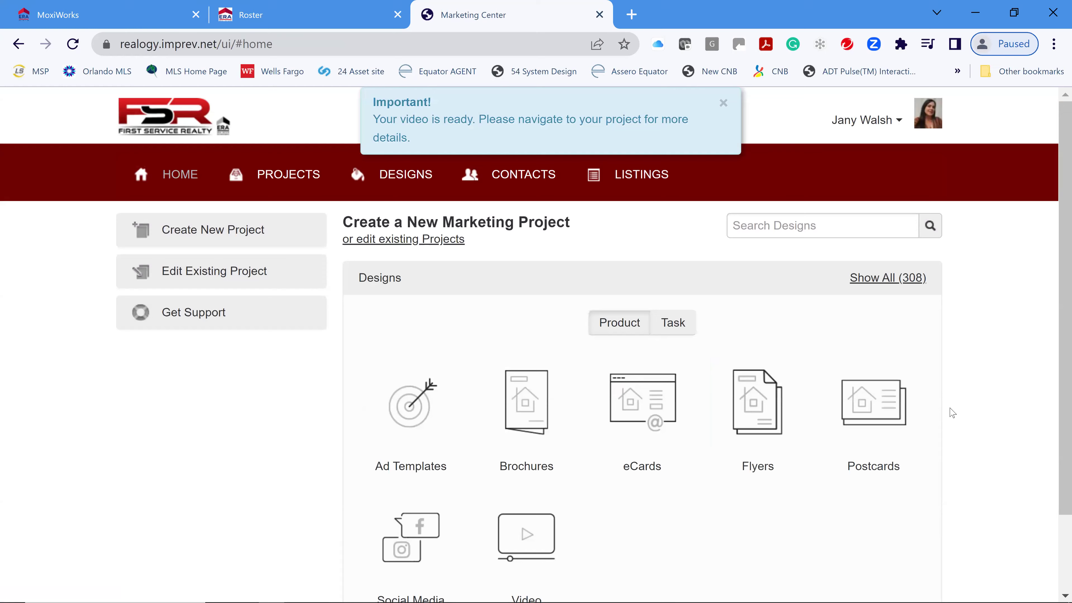
scroll(950, 412, down, 2)
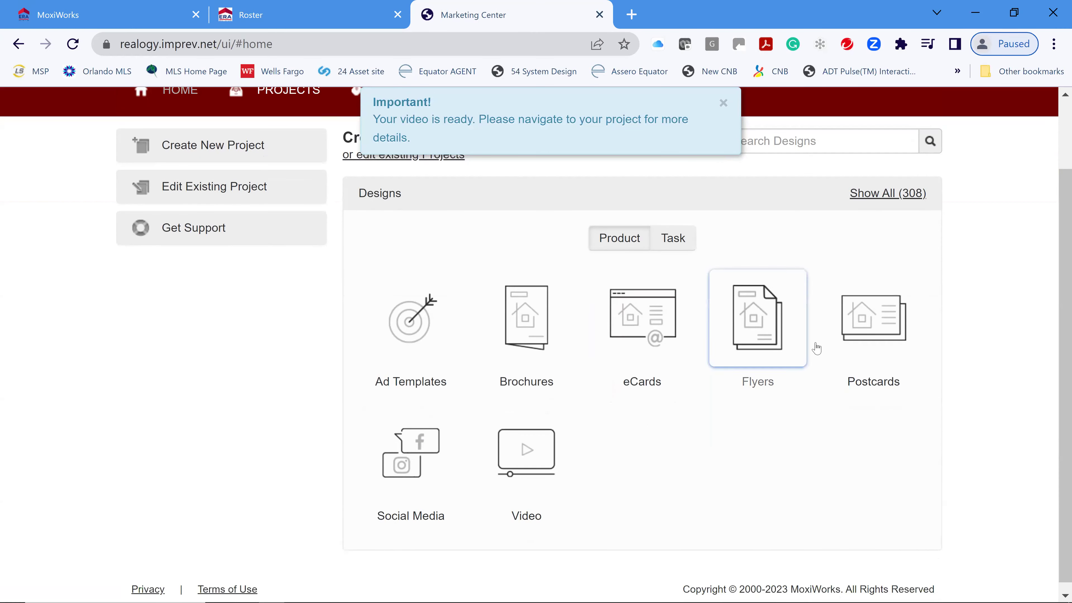
scroll(892, 426, down, 1)
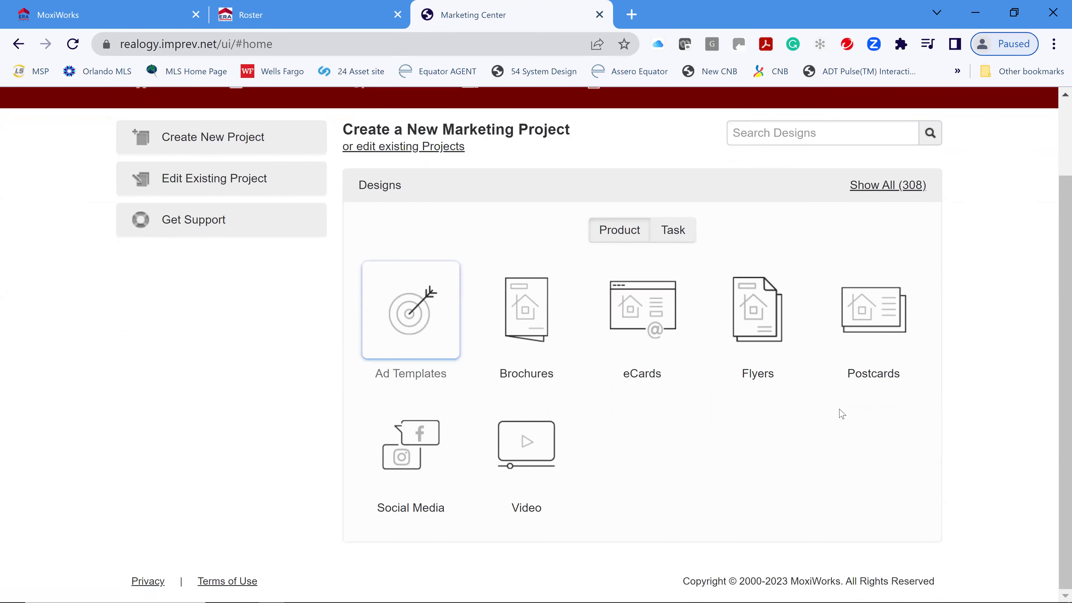
scroll(971, 413, down, 4)
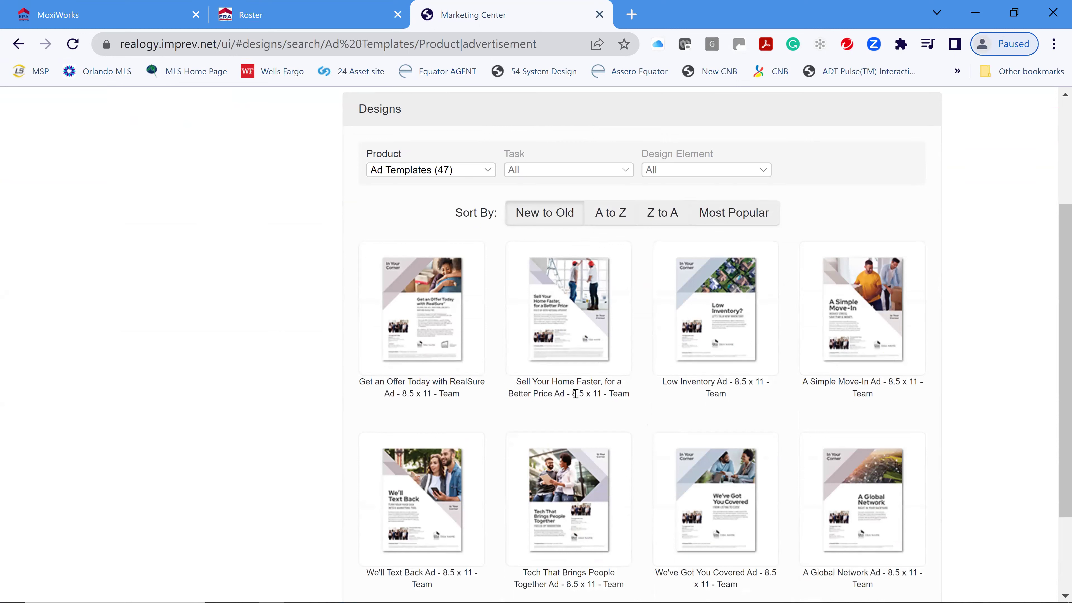
- Preview the 'Sell Your Home Faster, for a Better Price' sample PDF, then close it
mouse_move(558, 370)
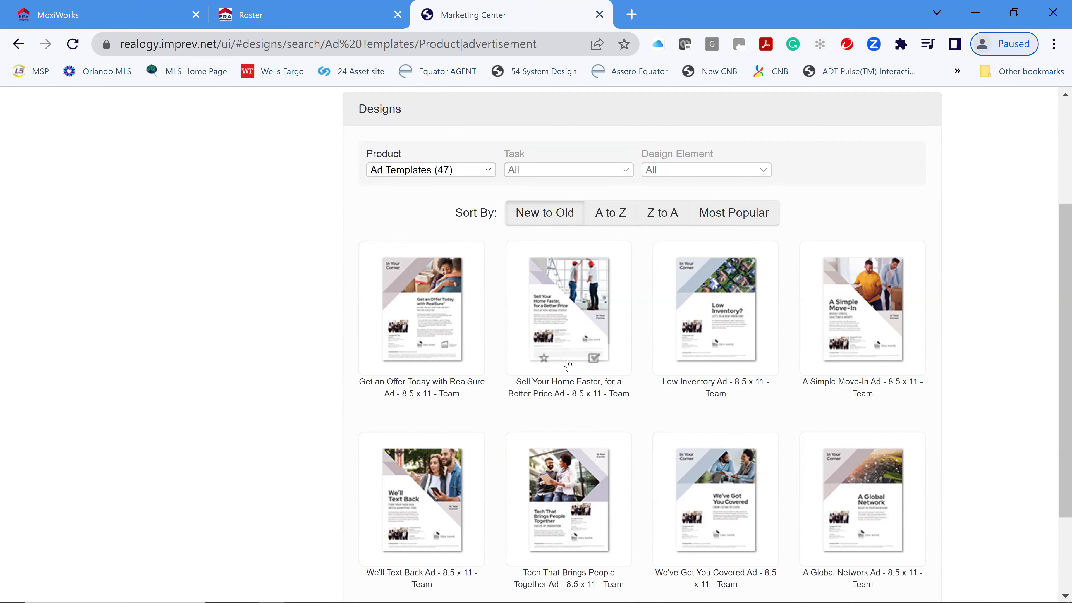
click(569, 343)
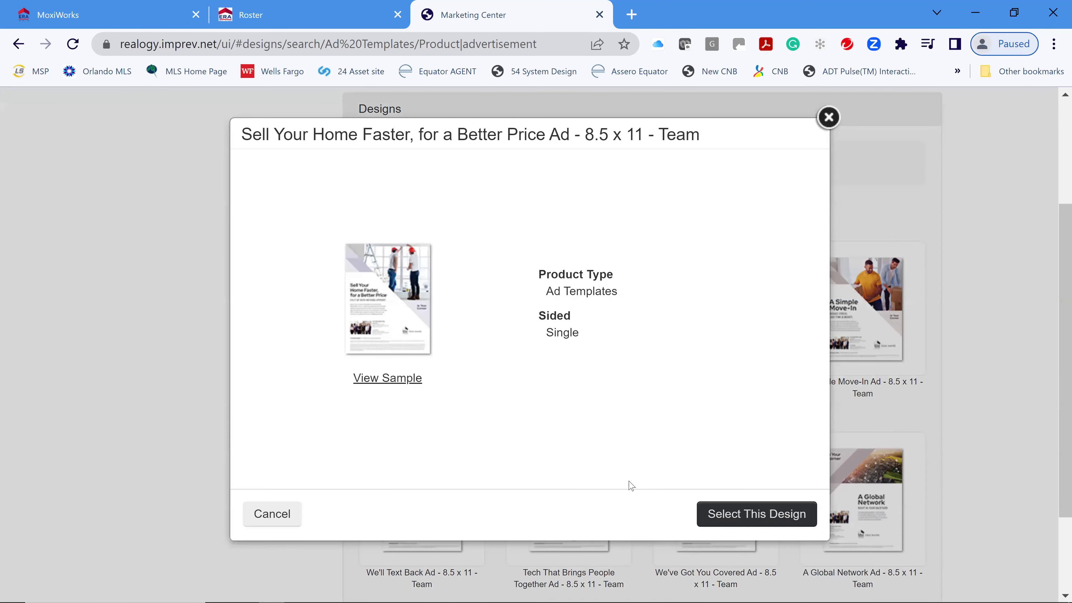
click(410, 375)
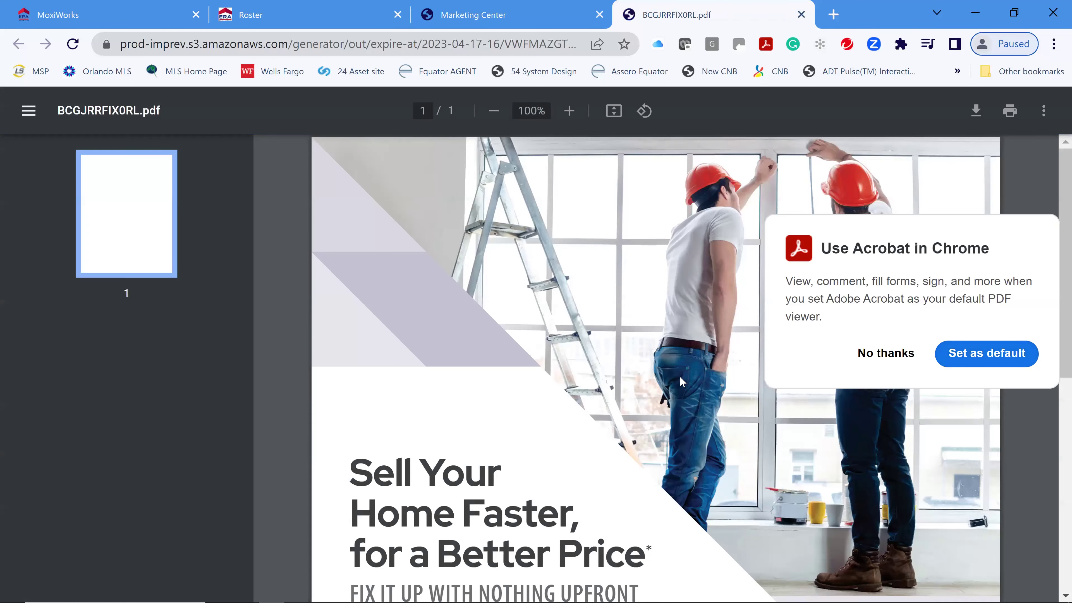
click(681, 381)
scroll(937, 370, down, 4)
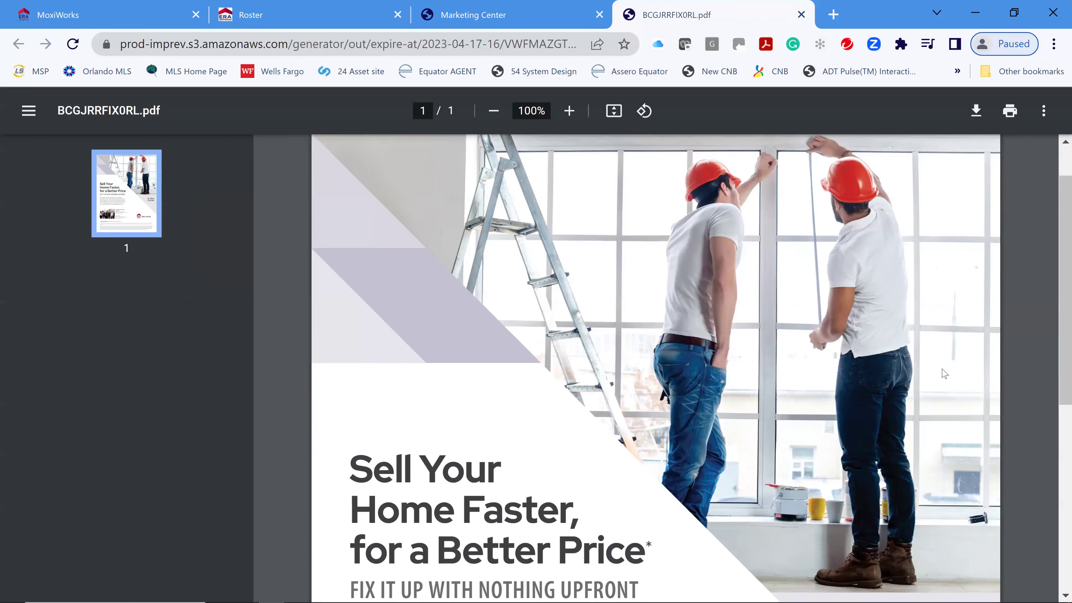
scroll(937, 370, down, 5)
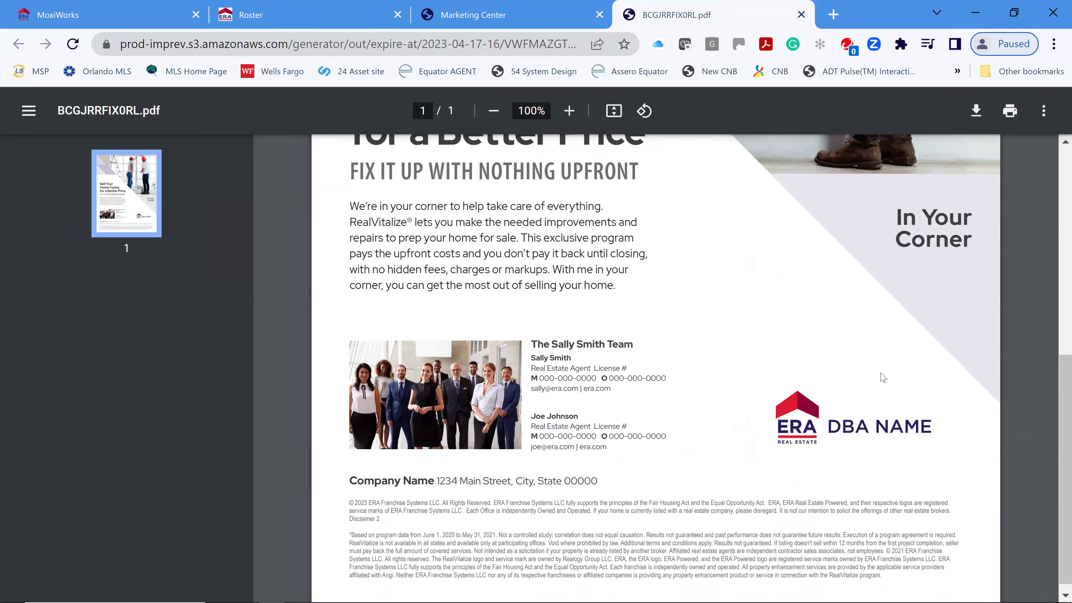
scroll(883, 378, up, 4)
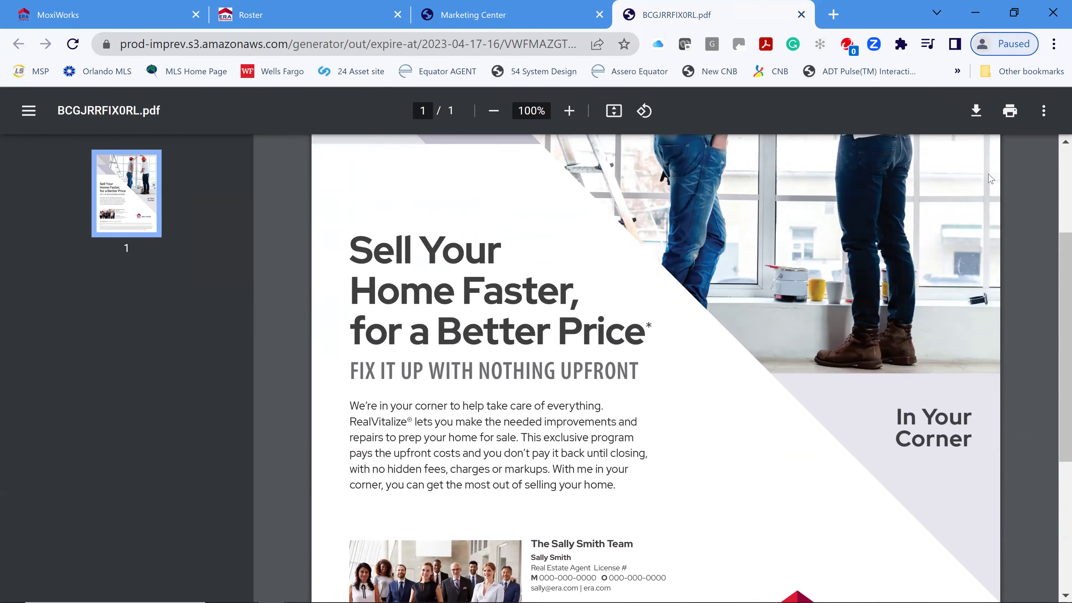
click(801, 15)
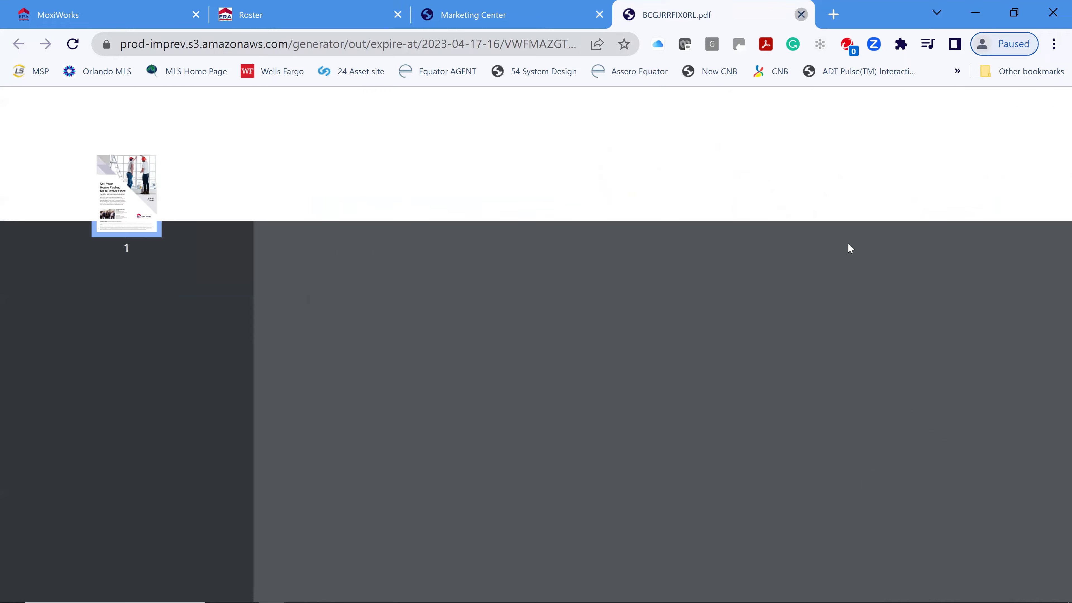
- Start a project from the Sell Your Home Faster design named 'Class TEst'
click(743, 512)
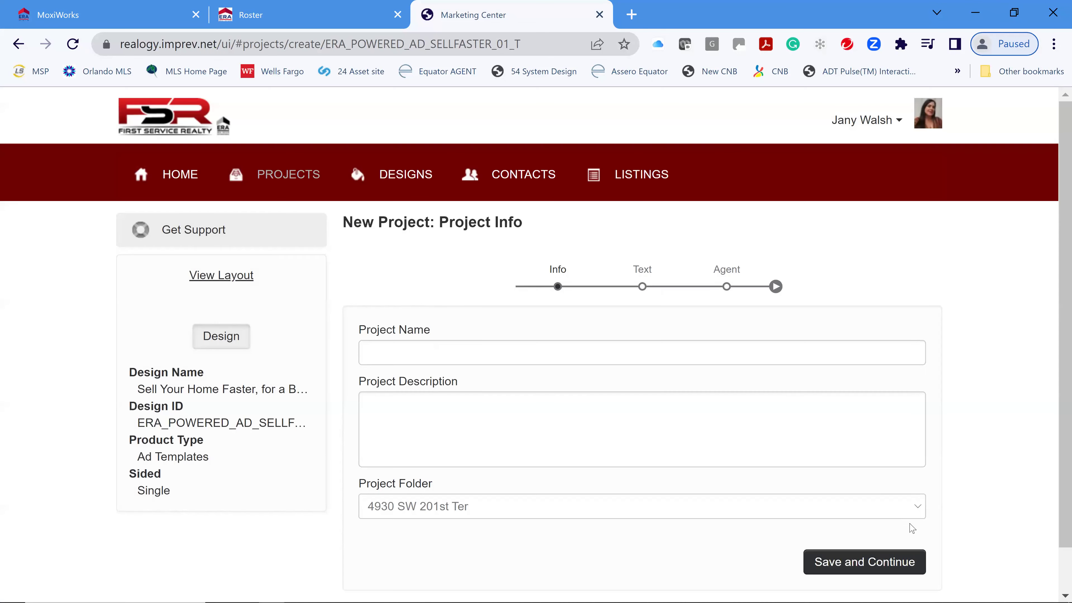
scroll(720, 434, down, 2)
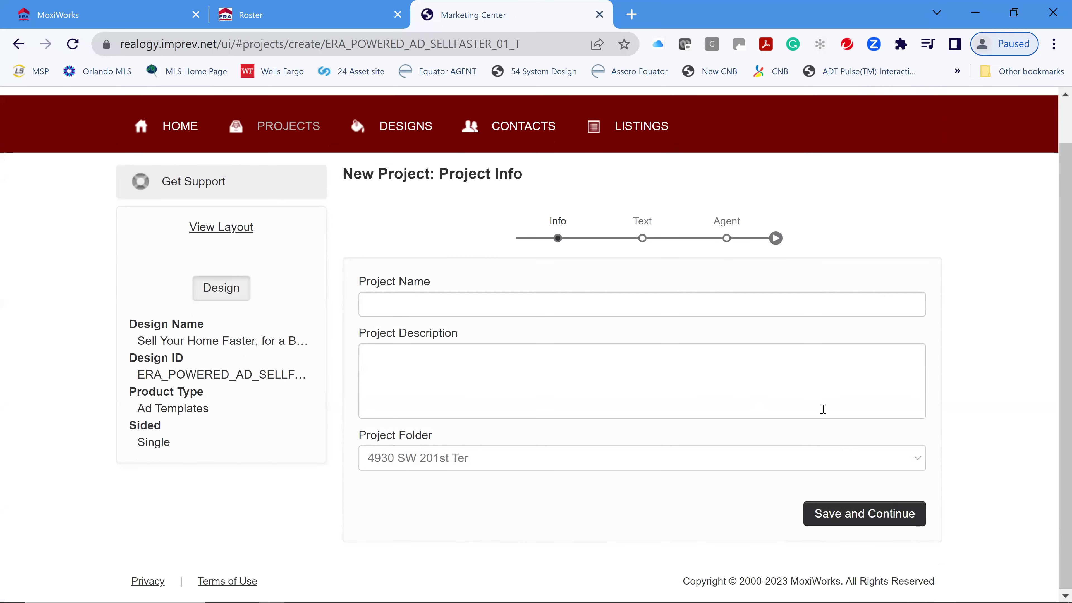
click(872, 515)
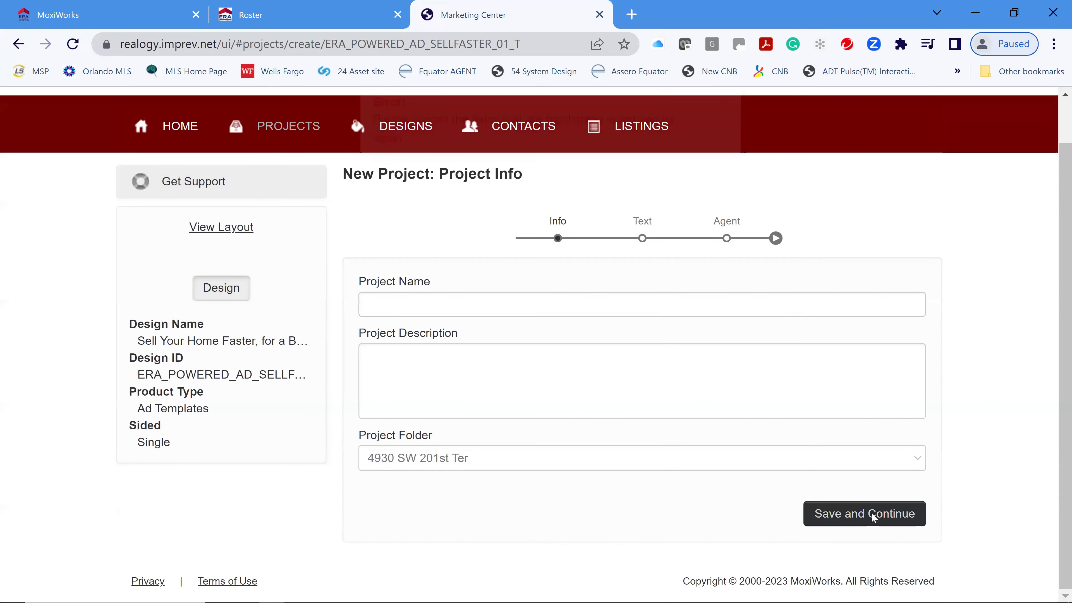
click(559, 306)
text(Class TE)
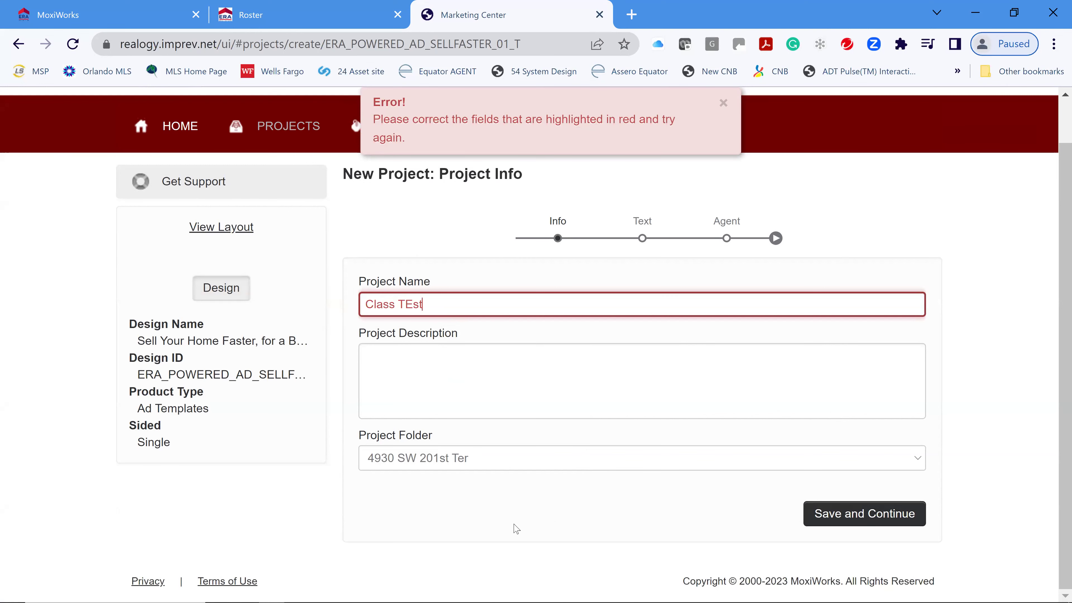
text(st)
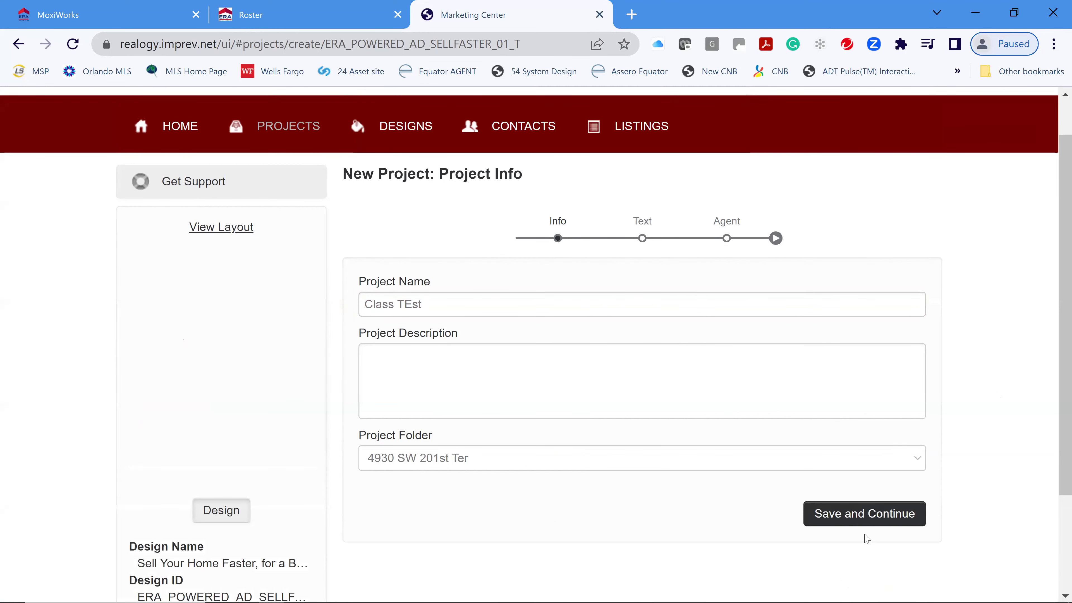
click(862, 518)
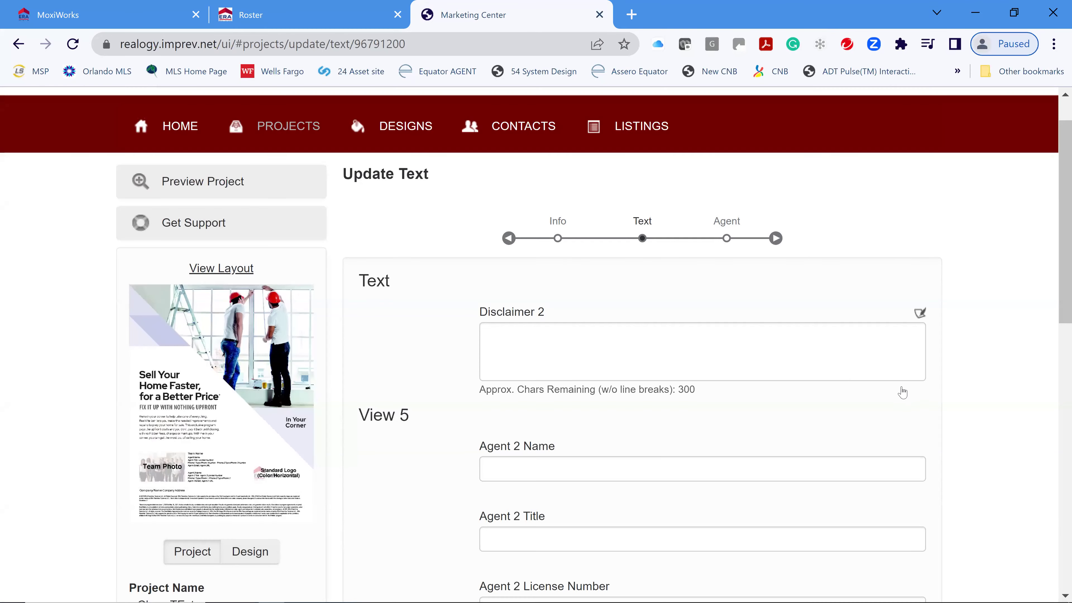
- Review the Update Text form, selecting the Agent 2 Name, Disclaimer 2 and Team Name fields
scroll(773, 418, down, 3)
scroll(773, 418, down, 5)
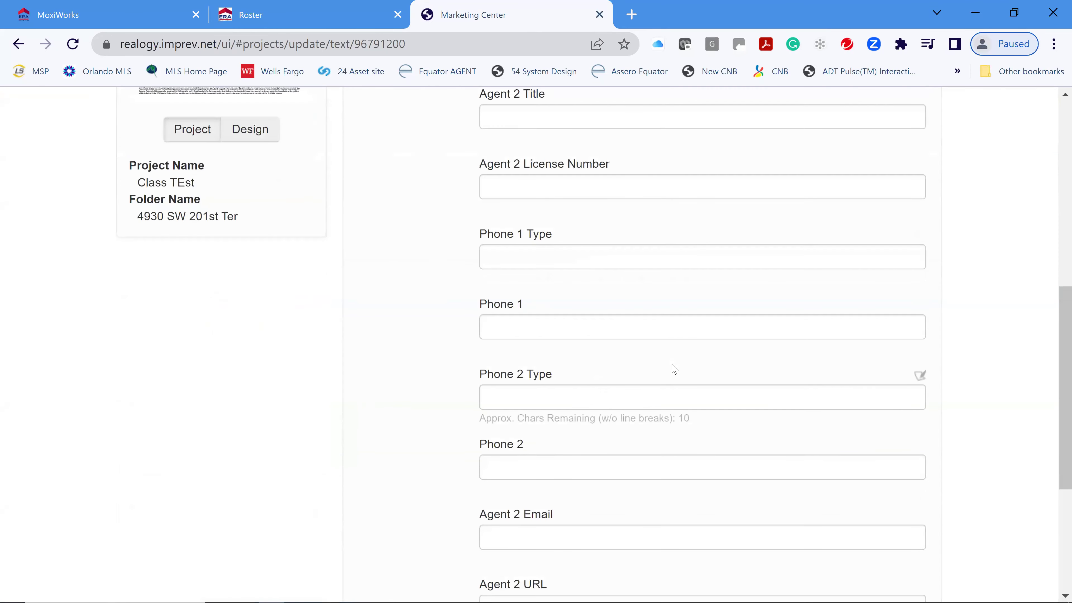
scroll(776, 465, down, 3)
scroll(953, 438, down, 2)
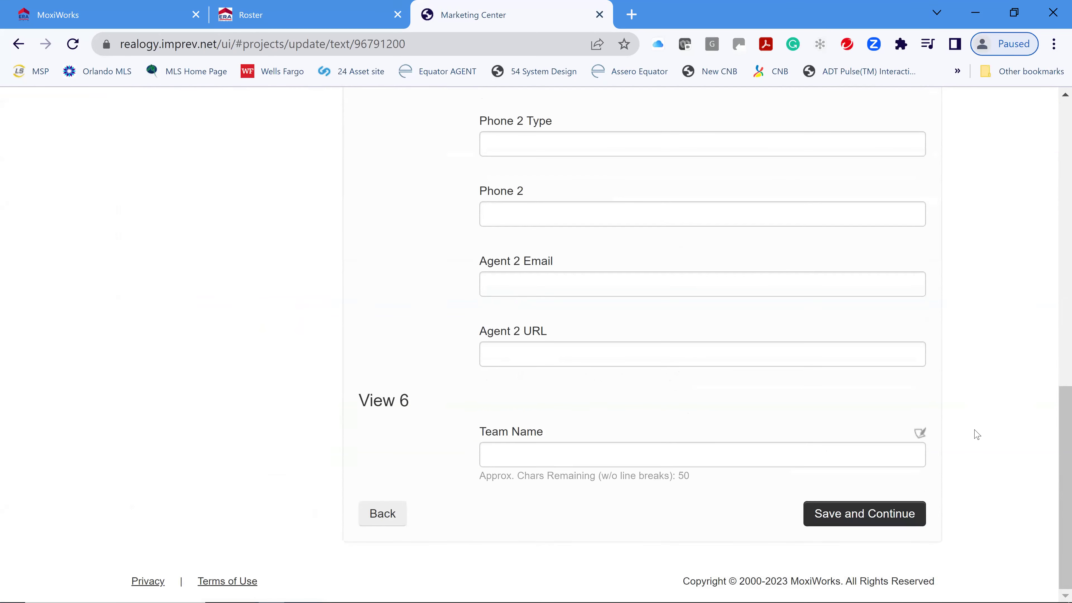
scroll(974, 433, up, 9)
scroll(914, 385, up, 2)
click(684, 382)
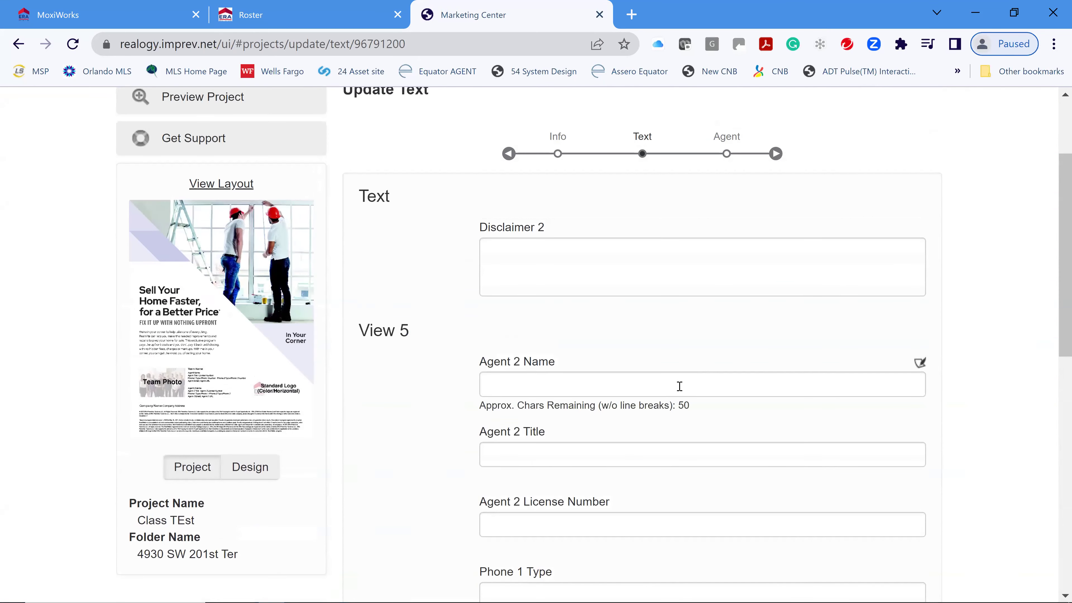
click(749, 292)
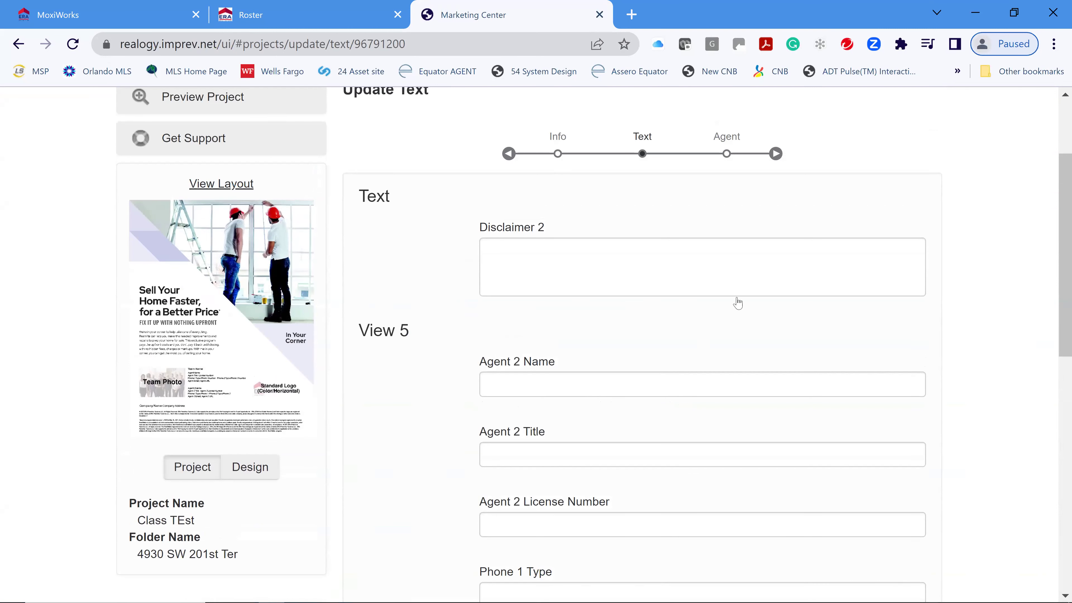
click(653, 378)
scroll(834, 392, down, 1)
scroll(984, 403, down, 10)
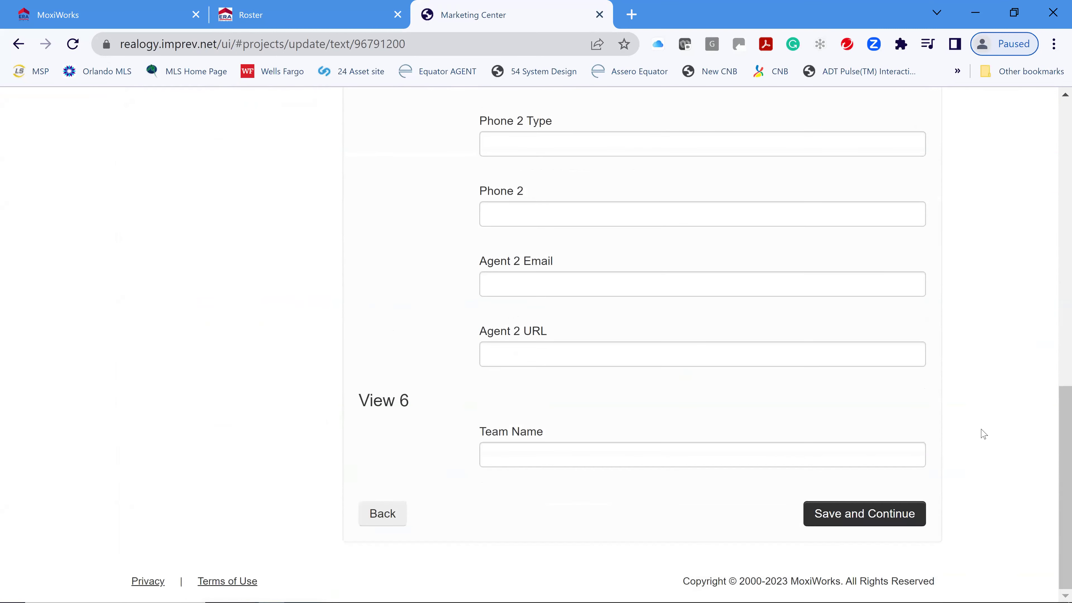
click(548, 455)
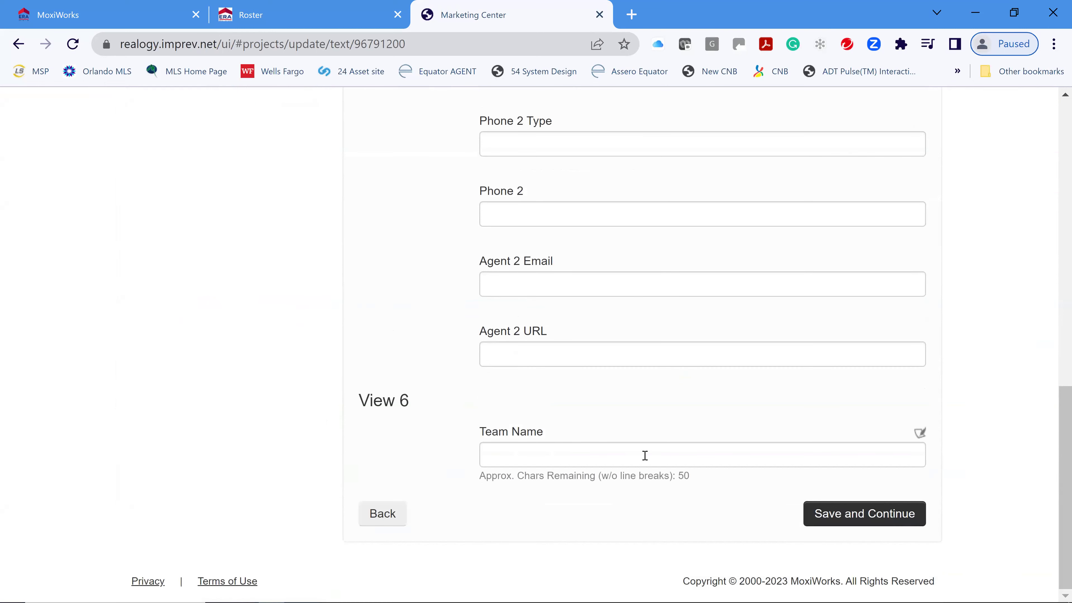
- Replace the agent's website URL with the suggested shorter address and save to finish Class TEst
click(857, 513)
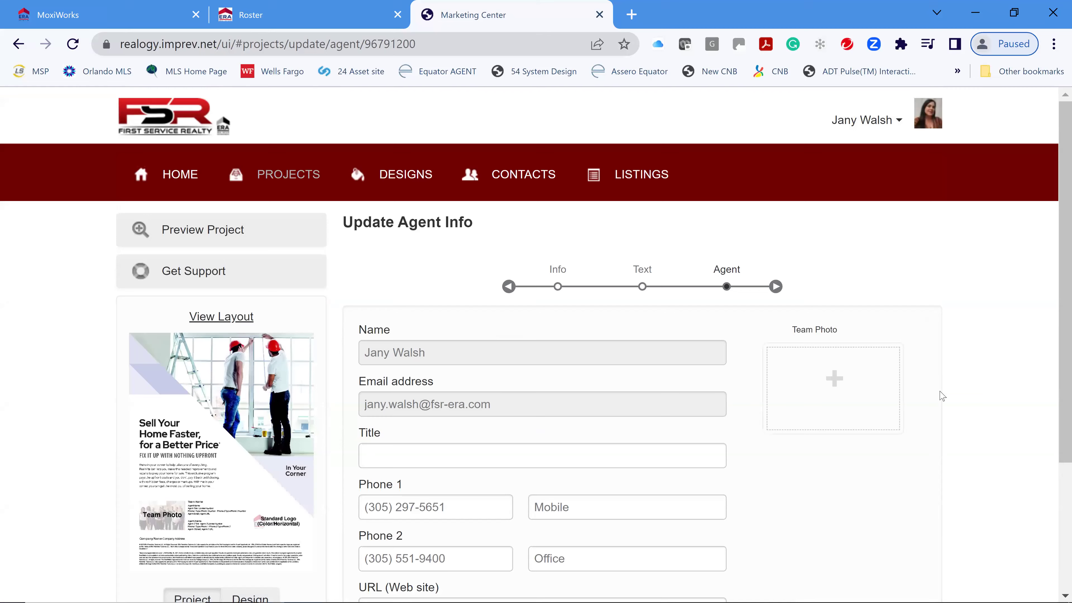
scroll(942, 396, down, 4)
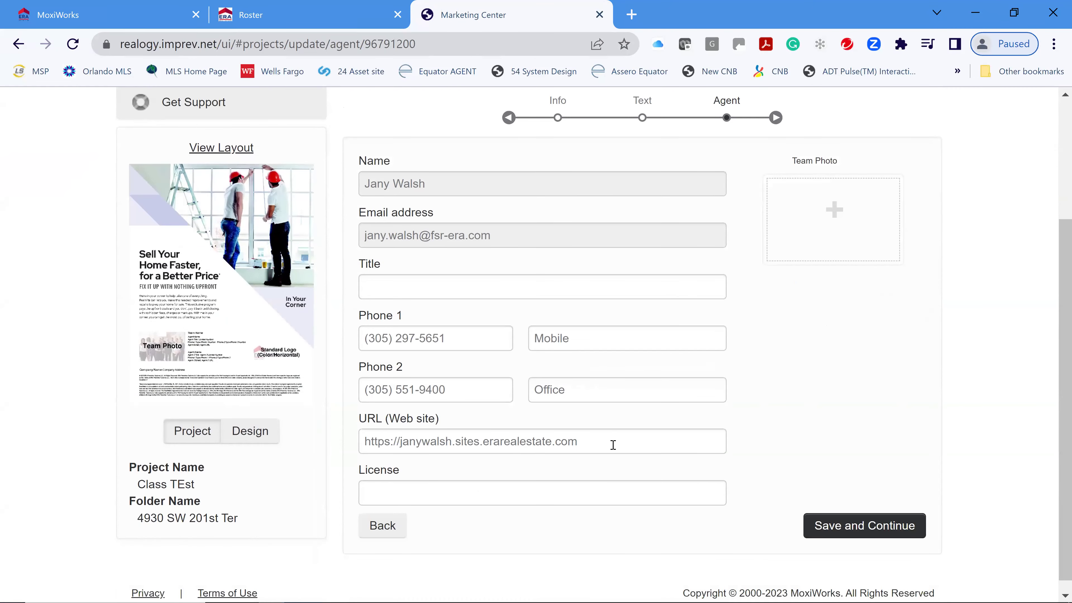
drag(577, 442, 304, 451)
text(jany)
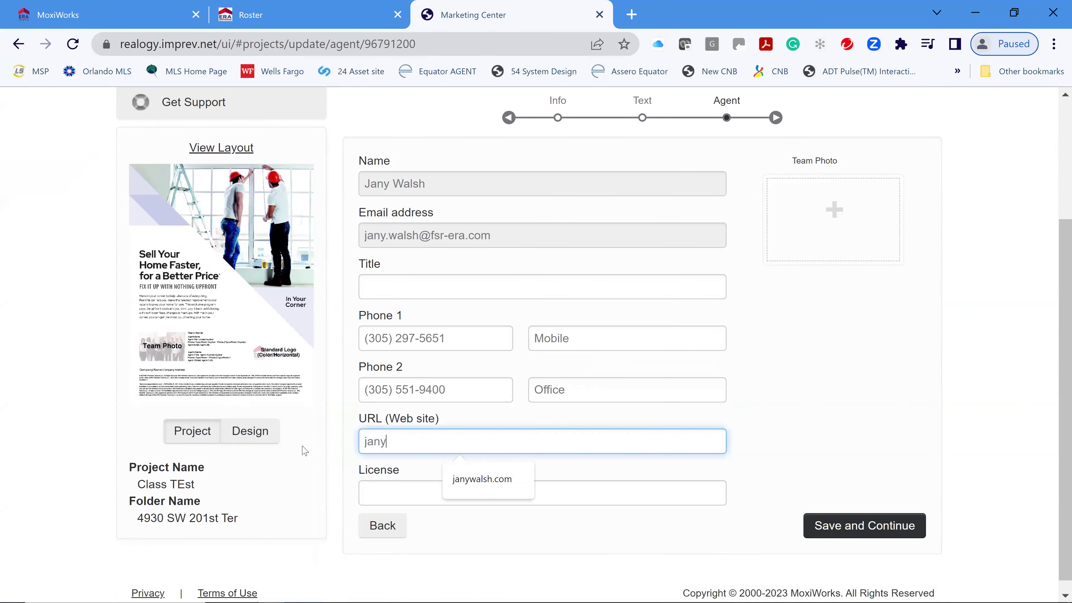
click(483, 490)
click(844, 307)
scroll(886, 327, up, 2)
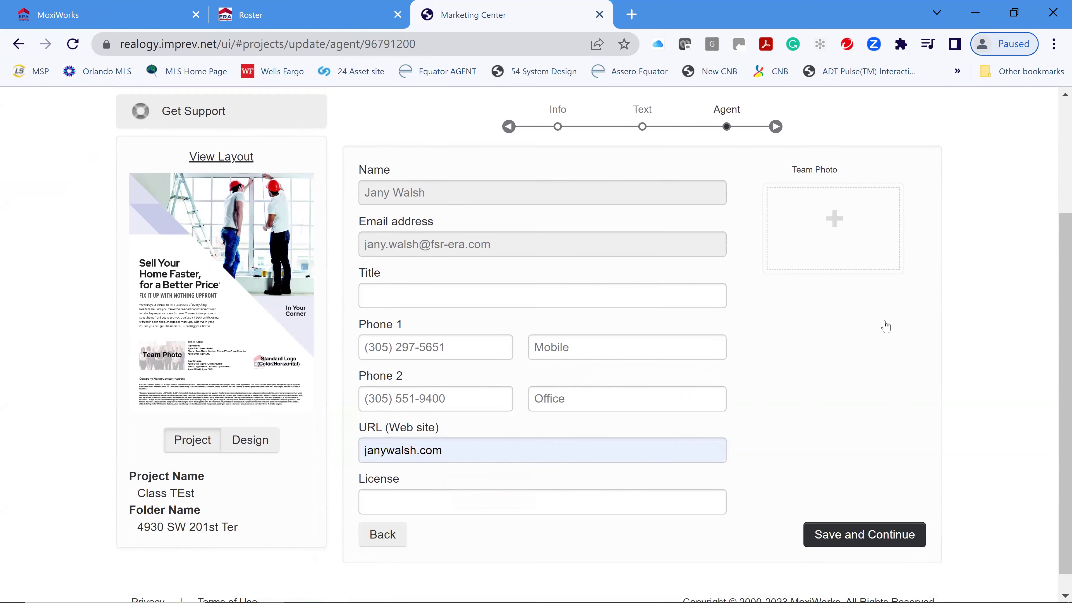
scroll(885, 327, up, 2)
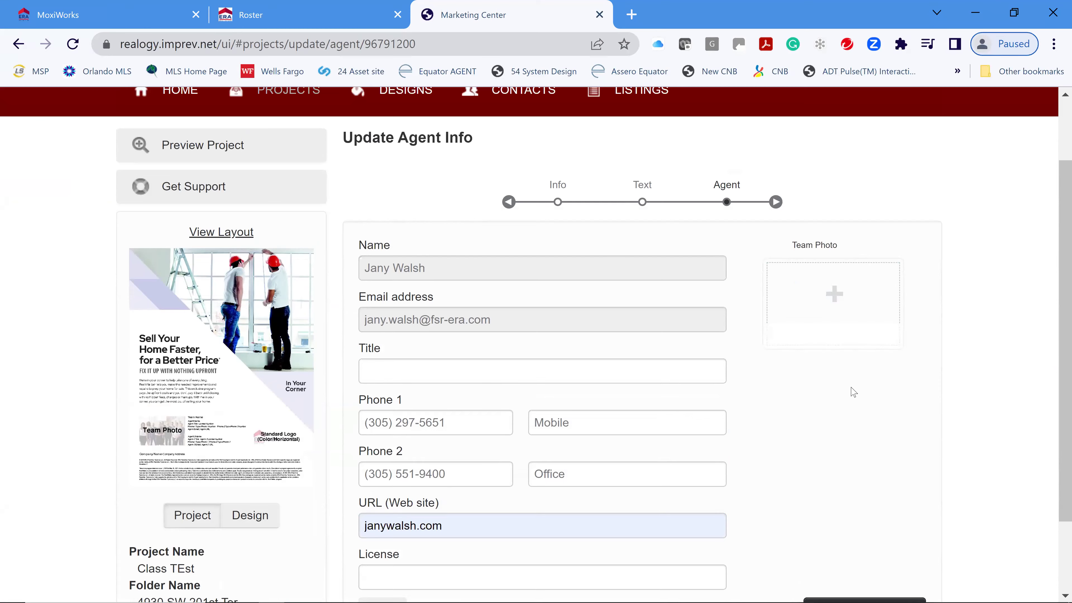
scroll(853, 392, down, 3)
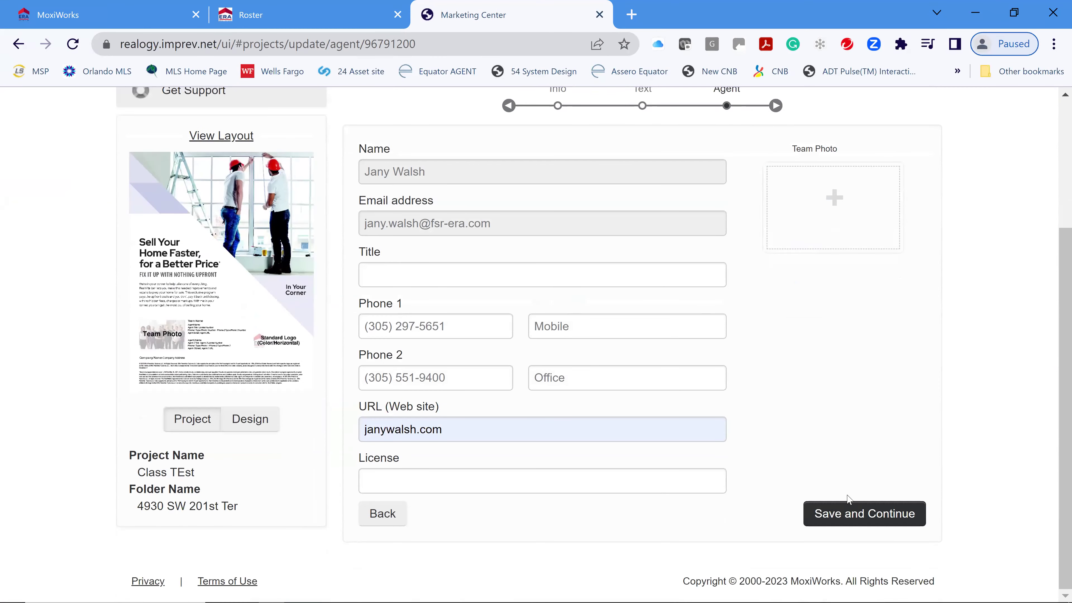
click(850, 512)
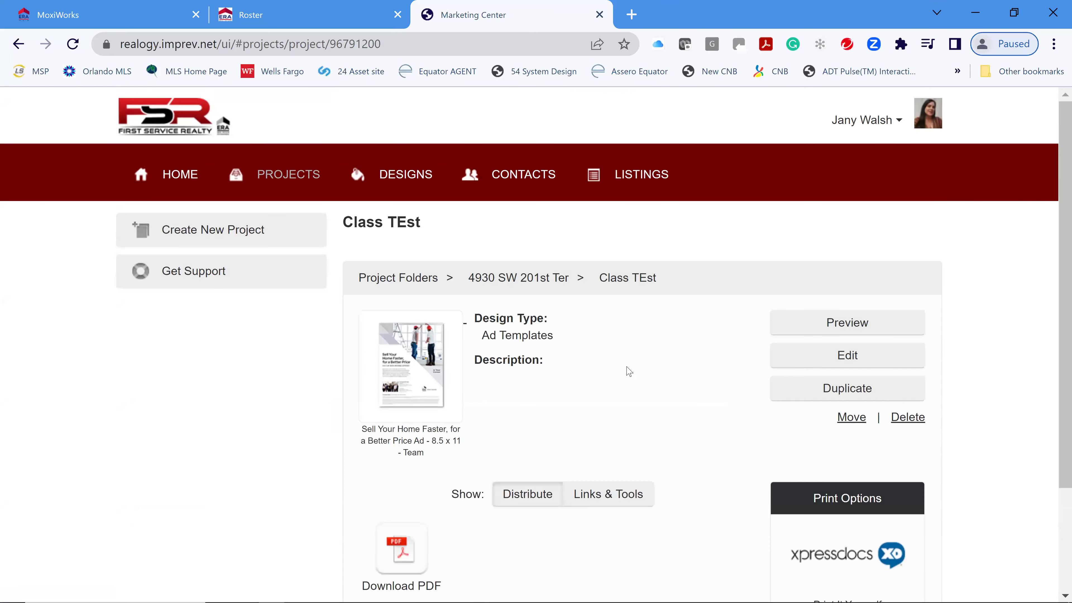
click(857, 322)
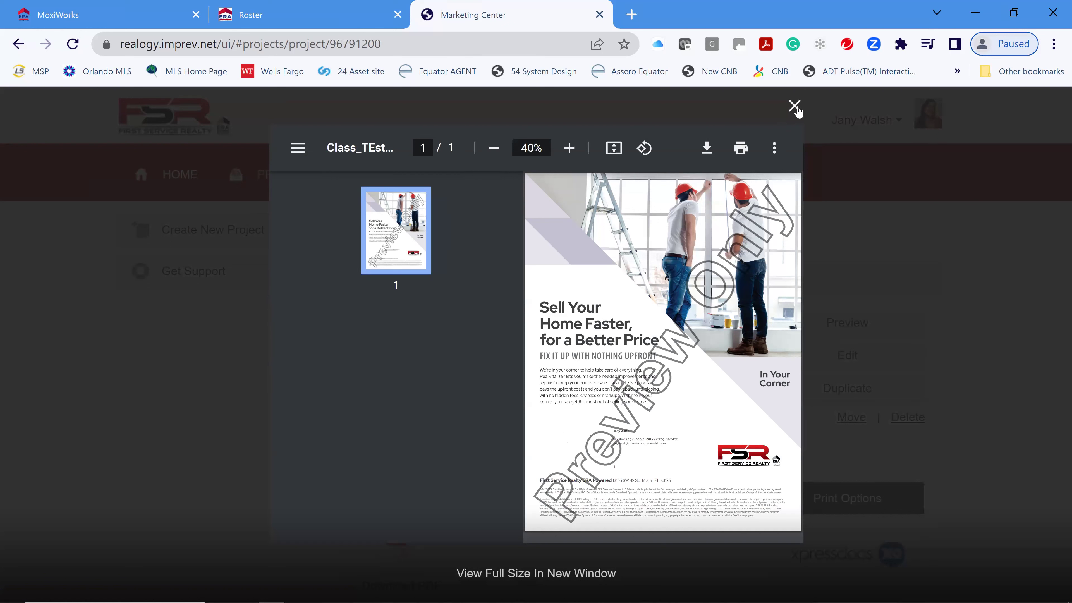
click(795, 107)
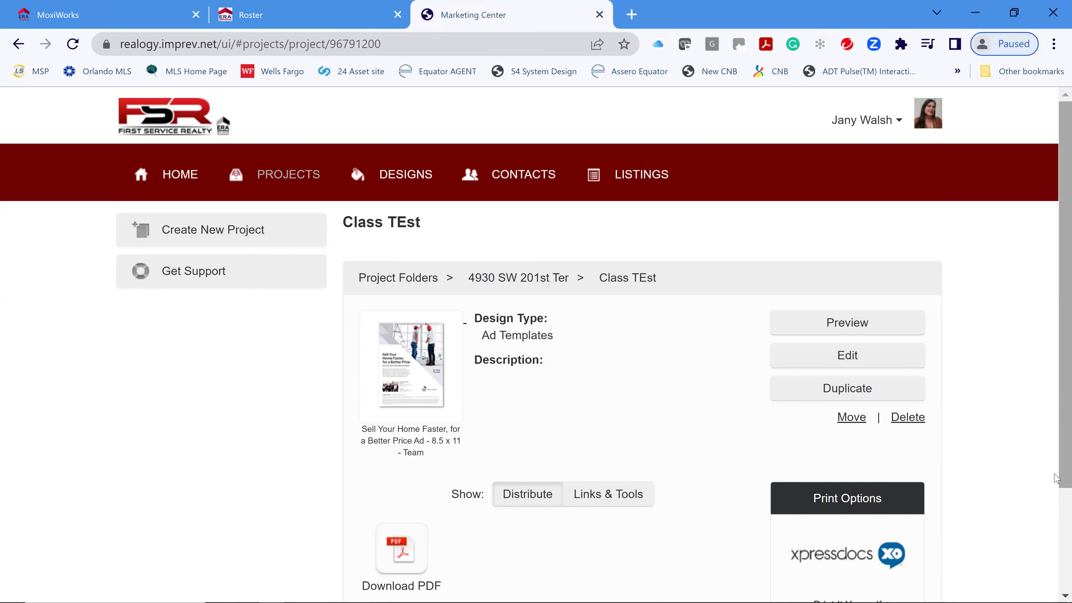
- Open the design gallery and browse the eCards designs
click(397, 173)
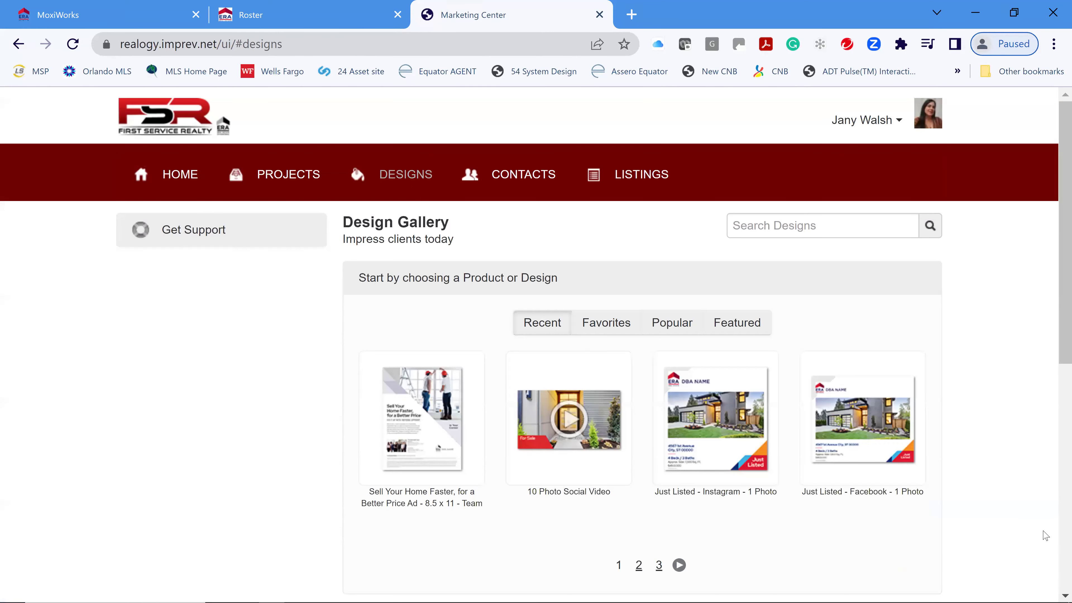
scroll(986, 436, down, 4)
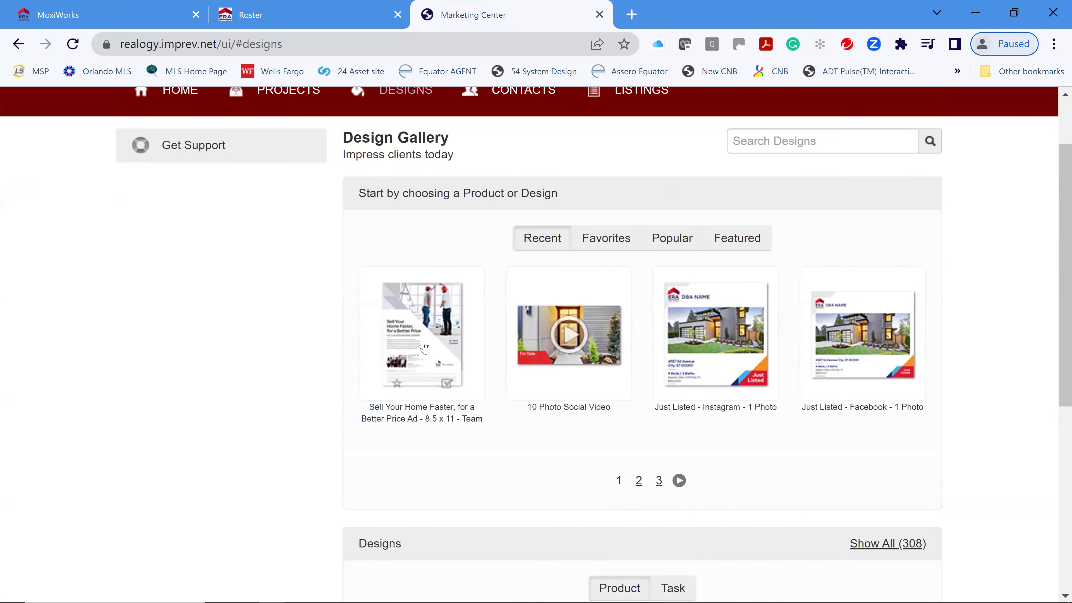
scroll(612, 481, down, 3)
scroll(676, 471, down, 5)
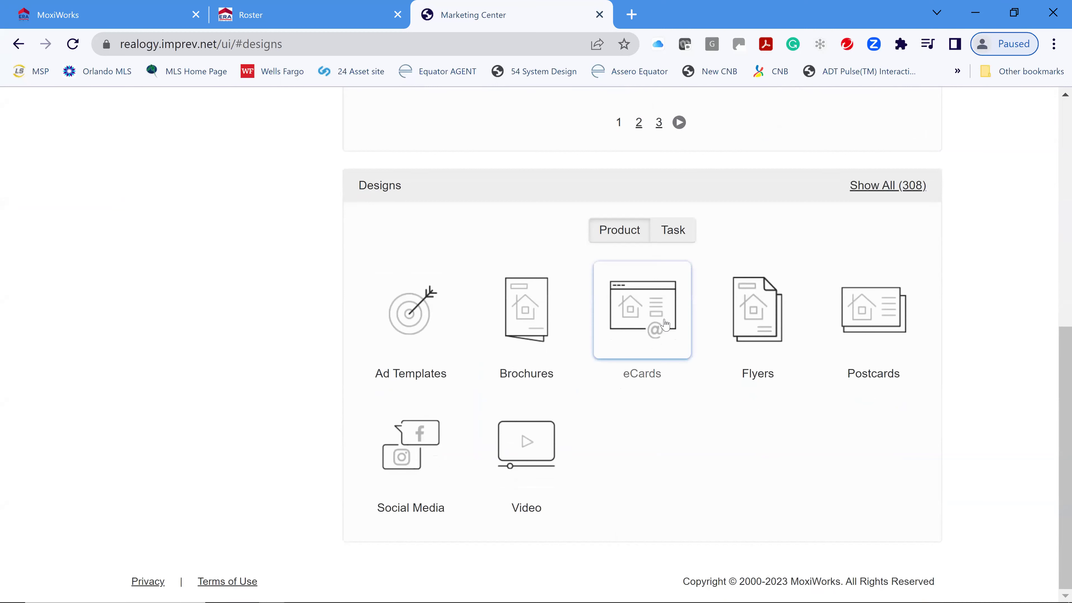
click(605, 346)
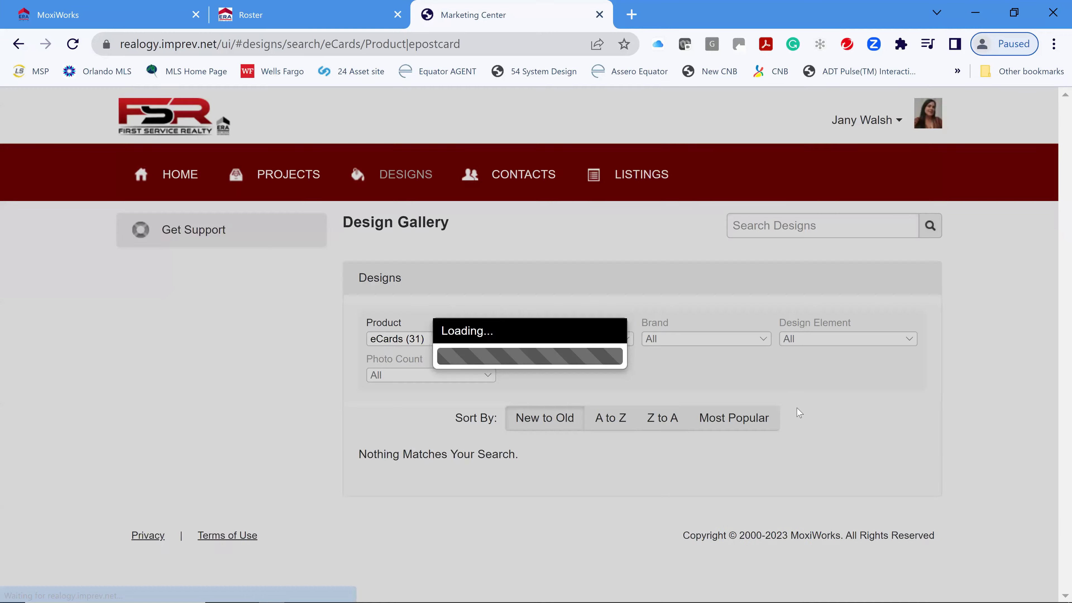
scroll(1036, 395, down, 4)
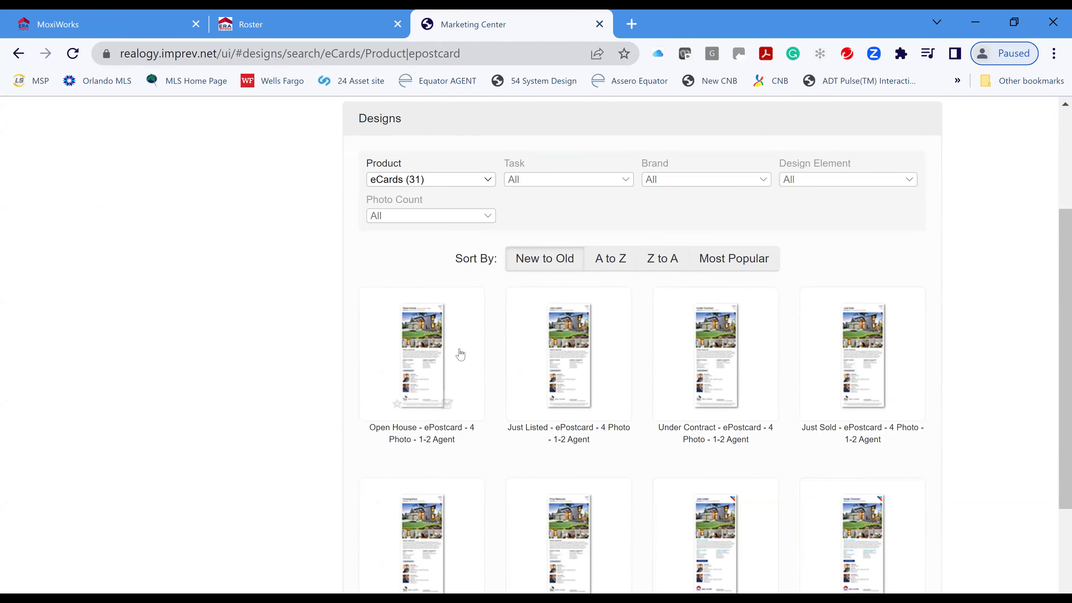
- Filter eCards to Open House with 01 Photo and open the '1 Photo - 1-2 Agent' ePostcard
mouse_move(435, 363)
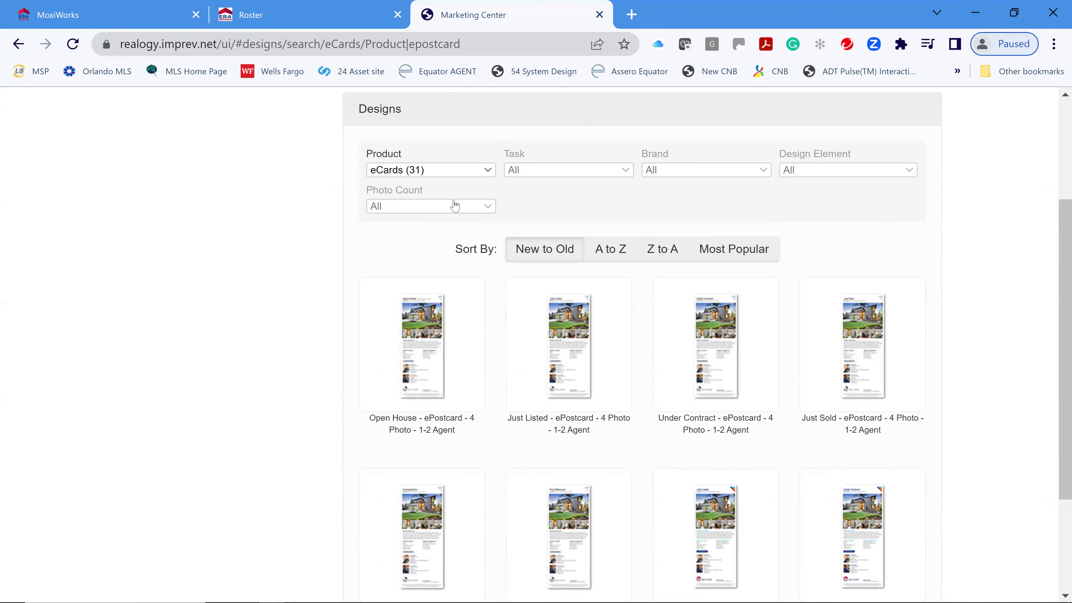
click(445, 214)
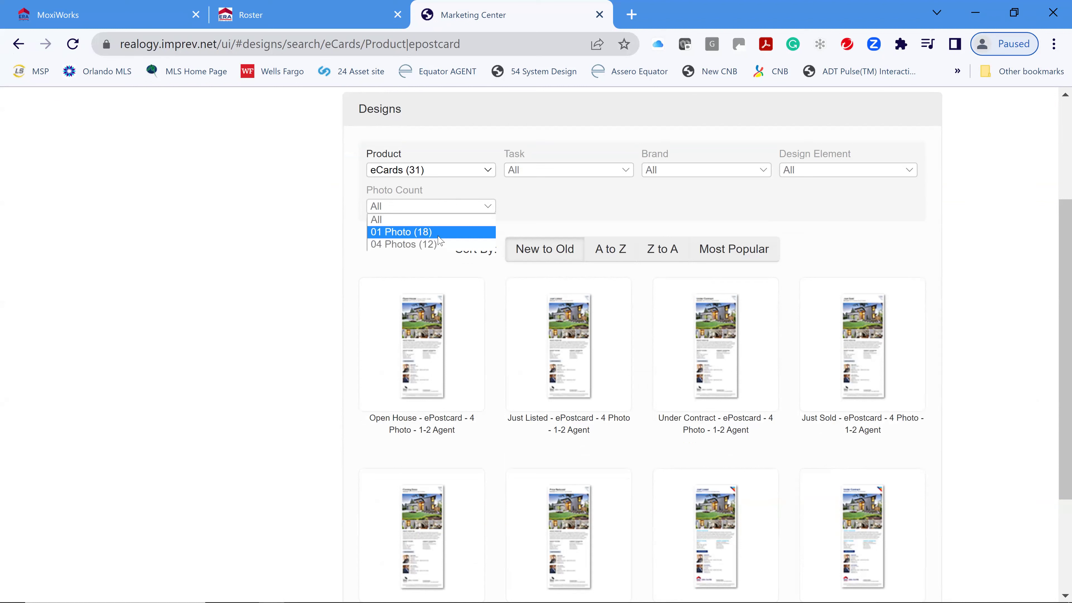
click(559, 175)
click(581, 259)
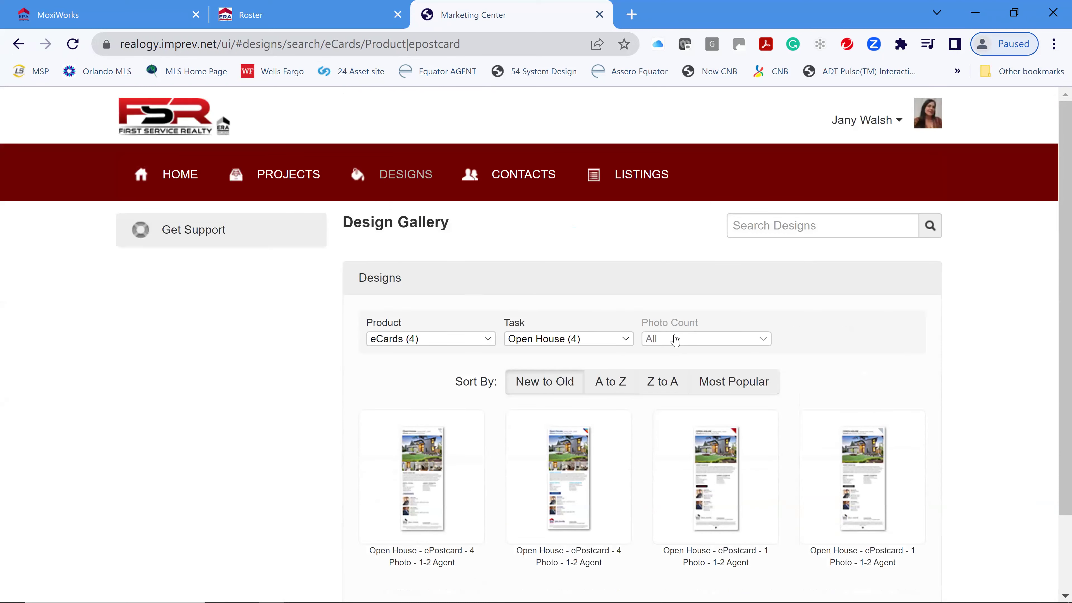
click(676, 340)
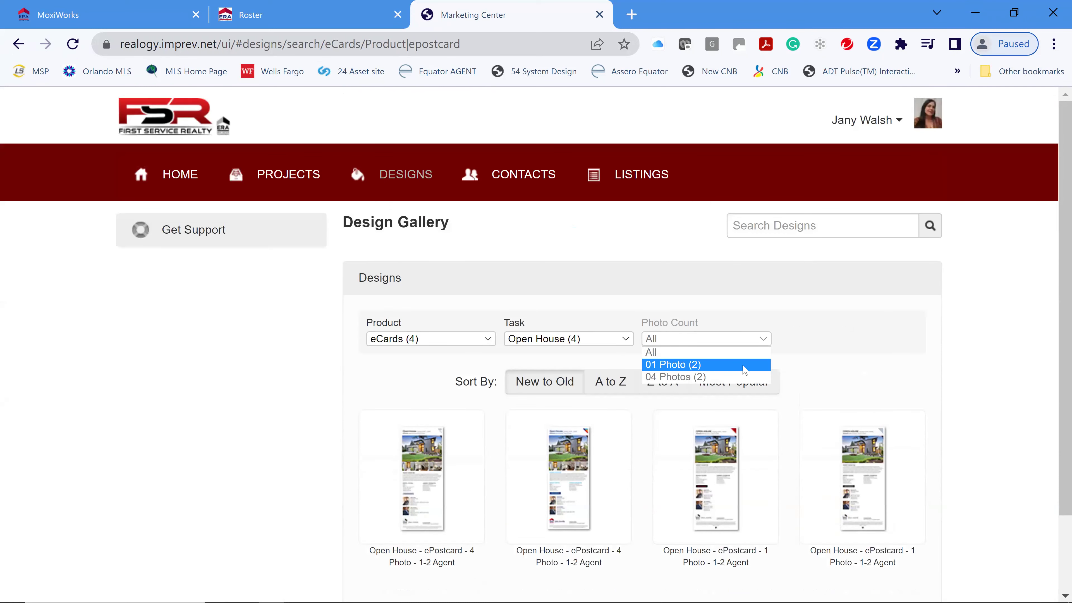
click(744, 370)
scroll(941, 366, down, 3)
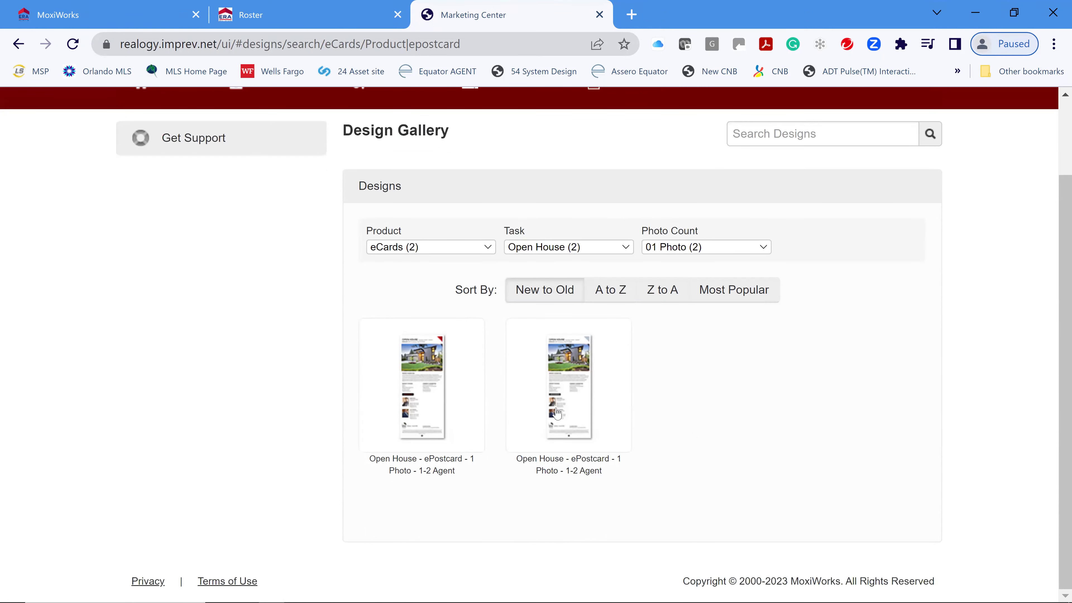
mouse_move(418, 383)
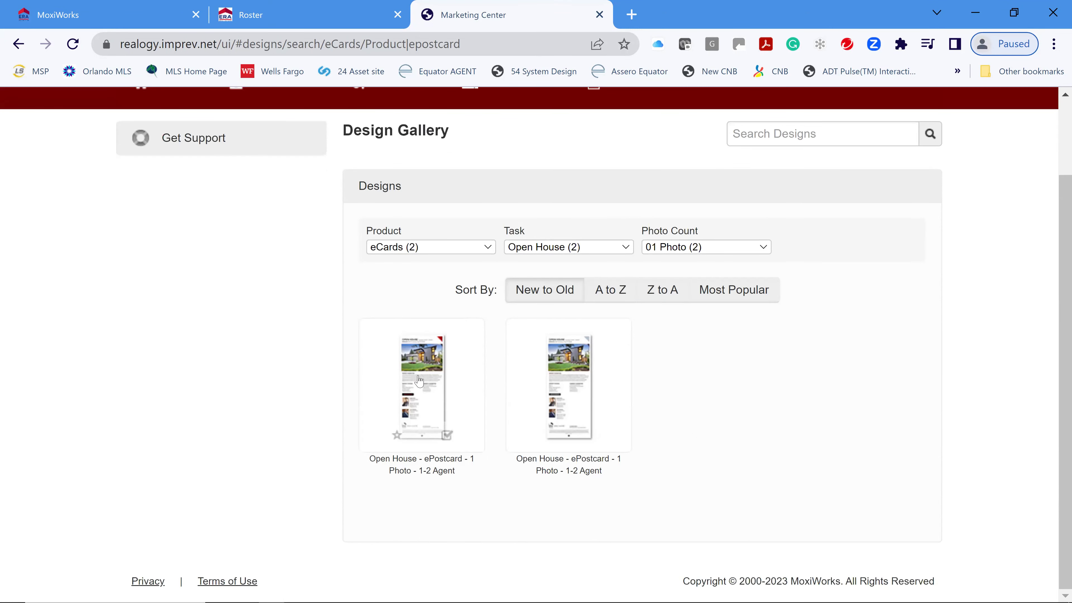
click(428, 411)
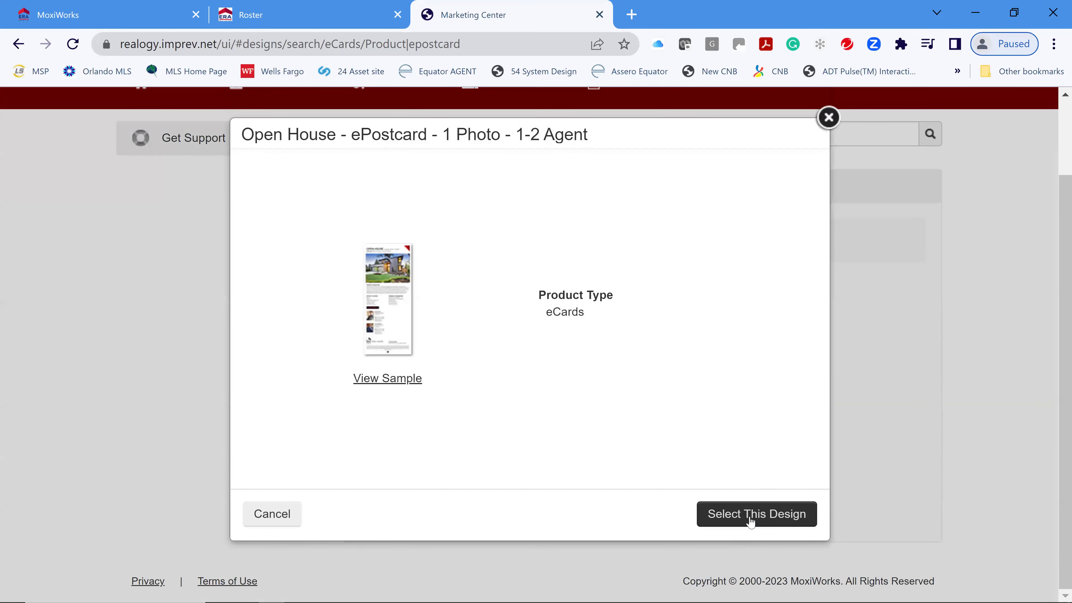
- Create the 'Test Class Ecard' project from this design, filled with listing A11355510's data
click(744, 511)
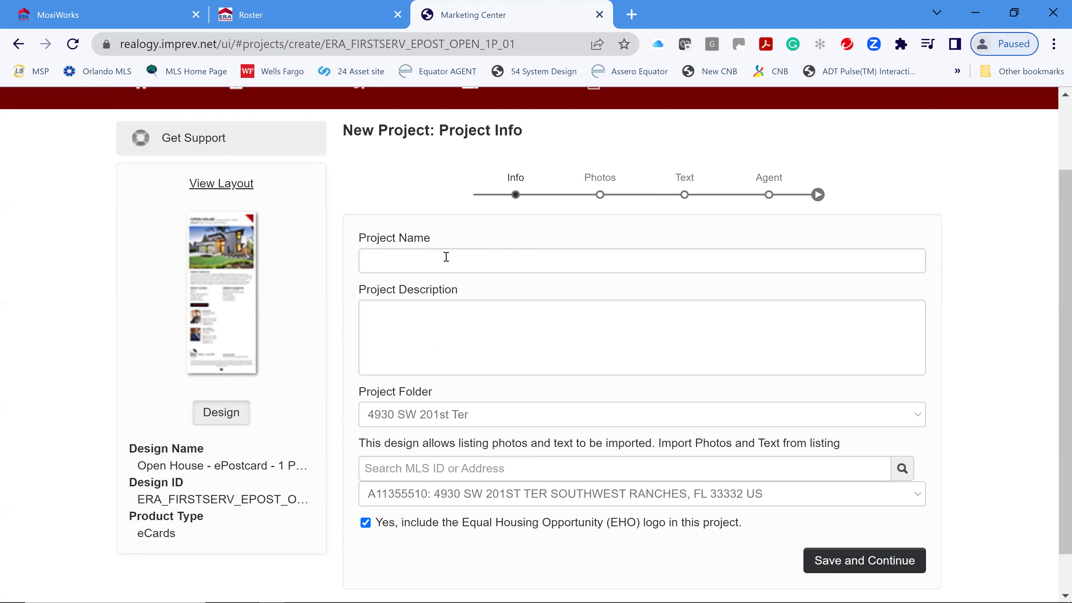
click(444, 260)
text(Test)
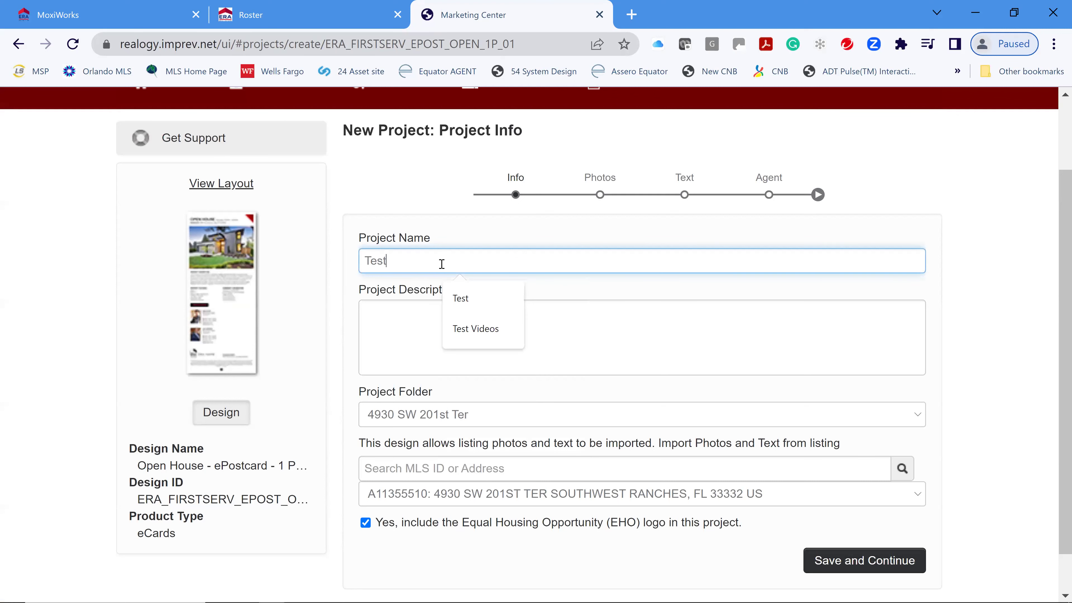
text( Class Ecard)
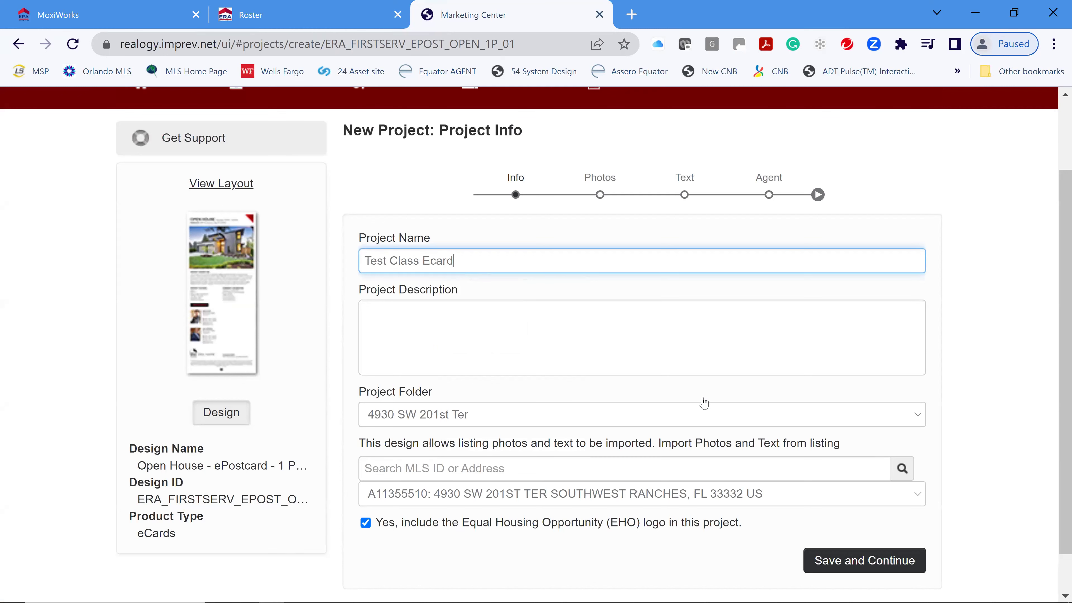
scroll(703, 401, down, 1)
click(502, 455)
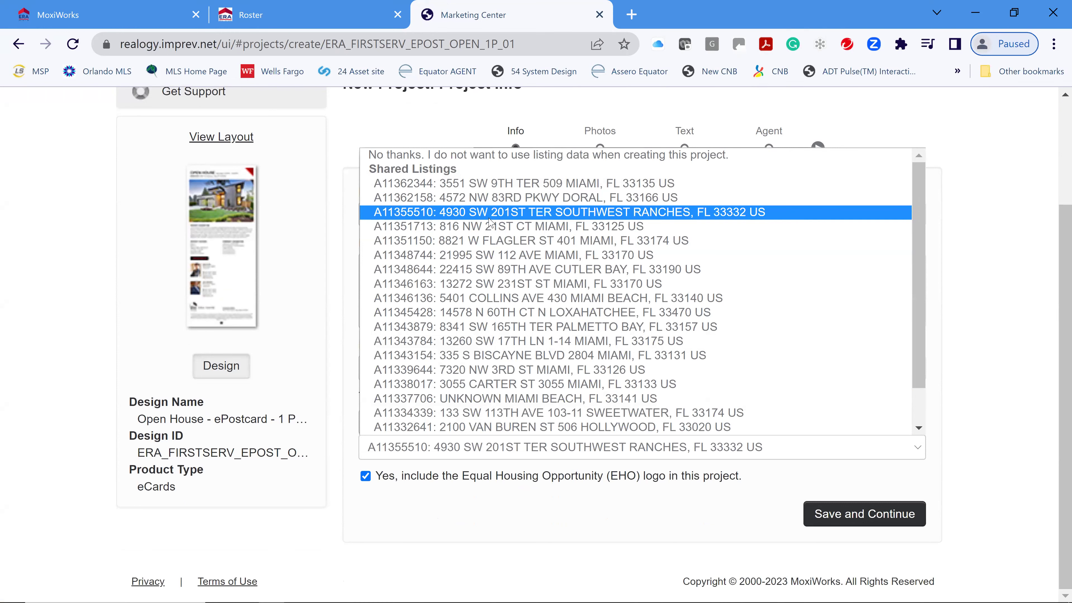
click(806, 519)
click(865, 522)
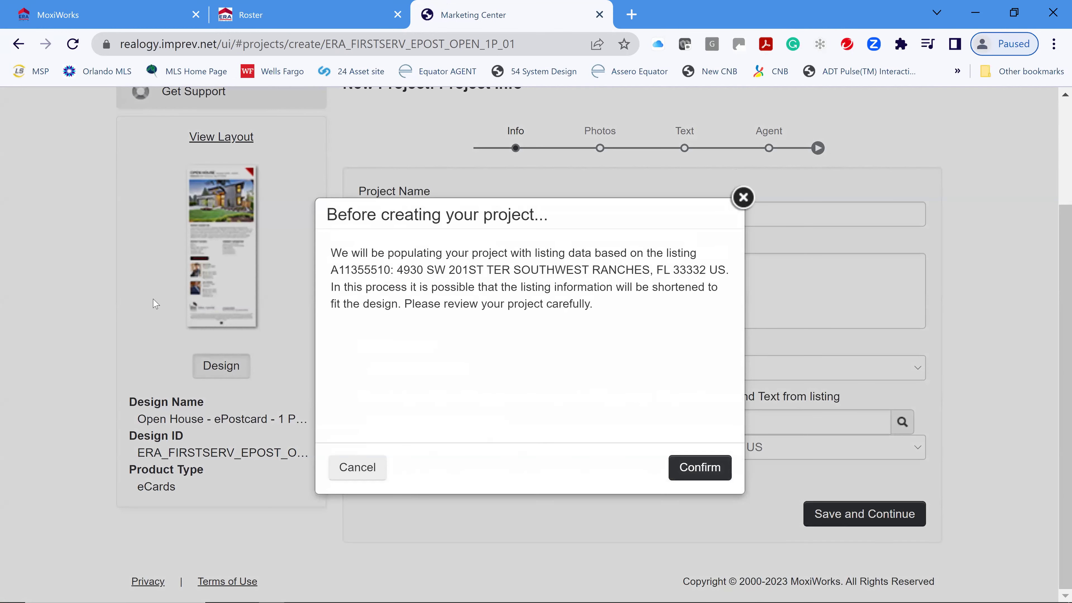
click(685, 468)
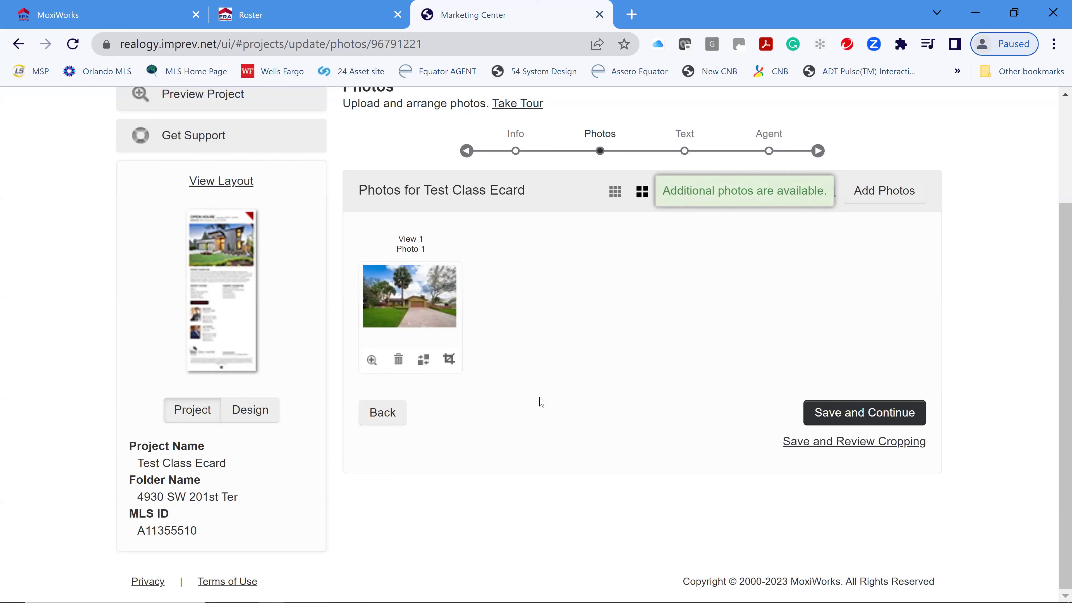
- Keep the listing photo and set the open house to April 1st 1:00pm until 3:00pm
click(871, 413)
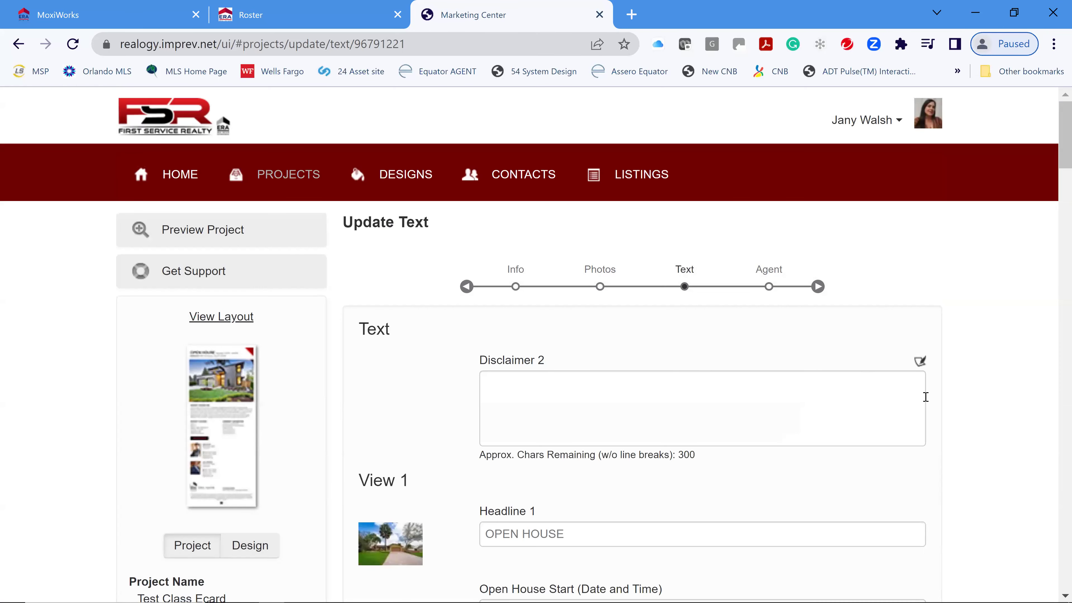
scroll(955, 469, down, 4)
scroll(966, 459, down, 2)
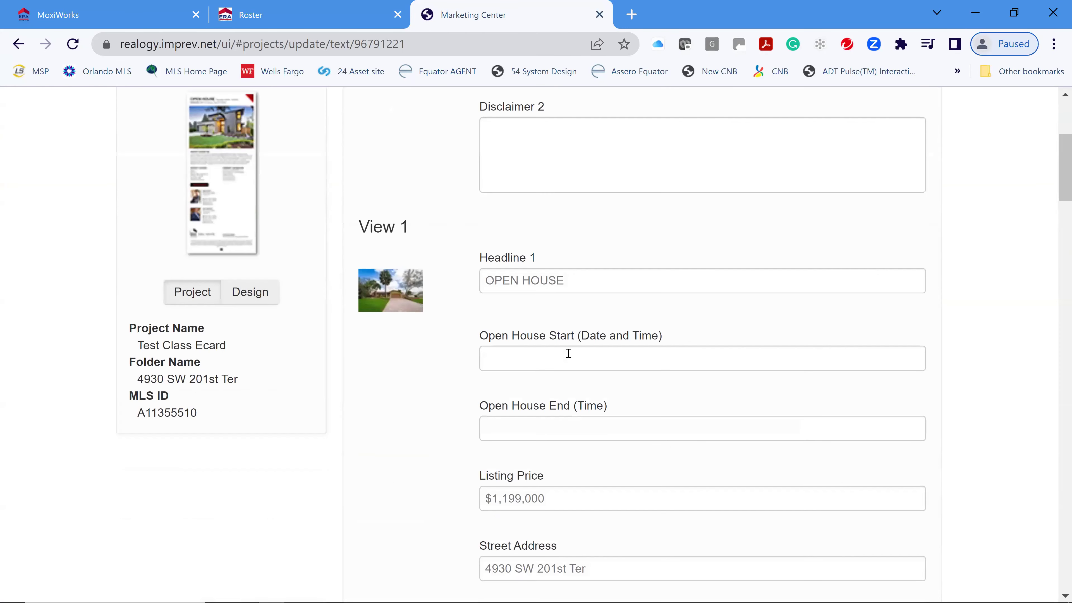
click(567, 357)
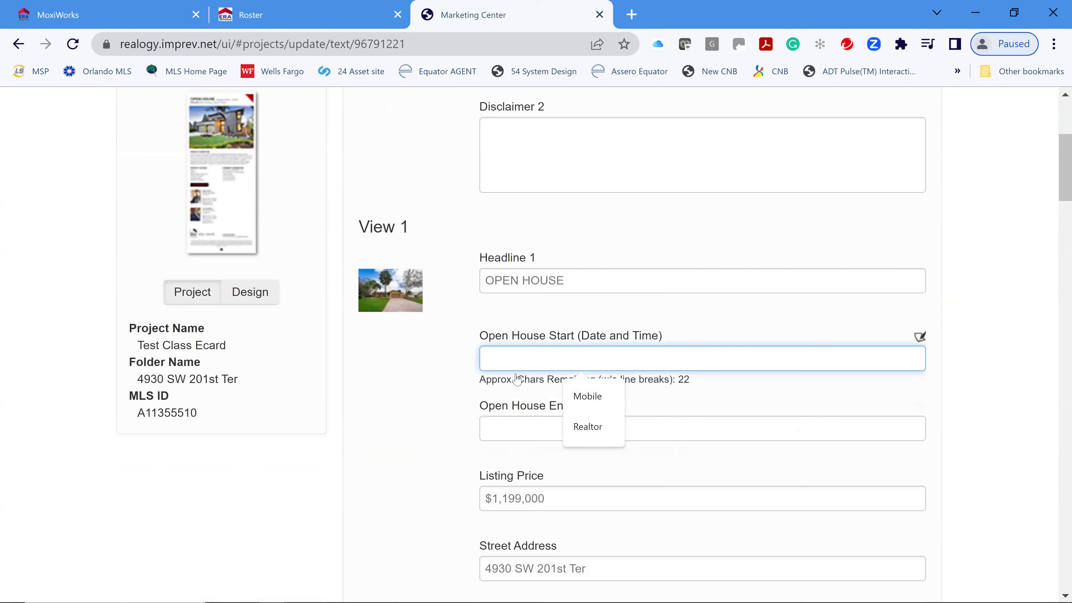
text(Apri)
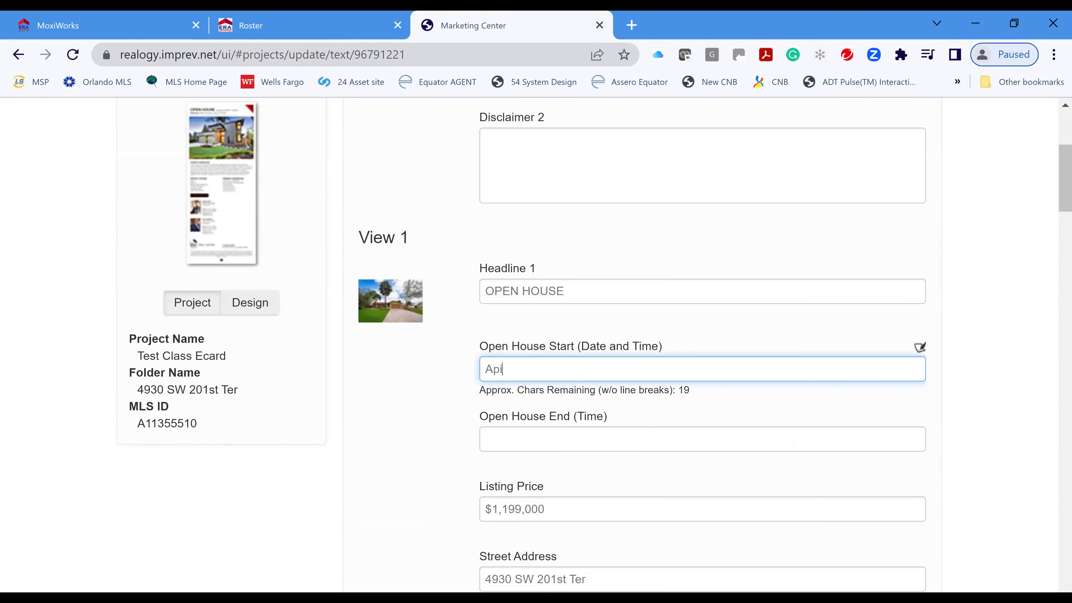
text(l 1st  1-3pm)
drag(552, 368, 637, 369)
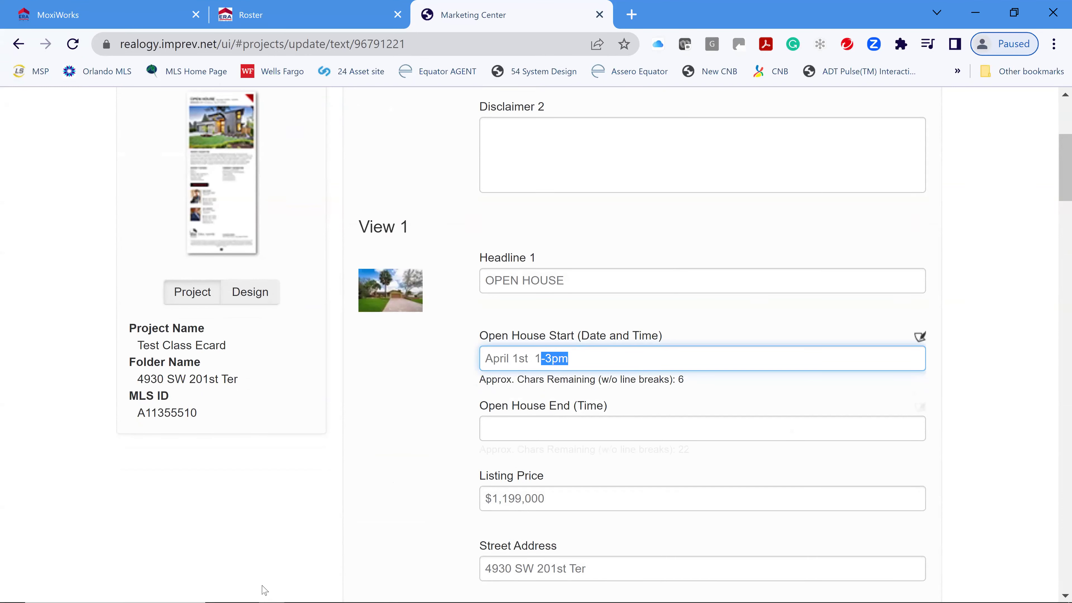
text(:00)
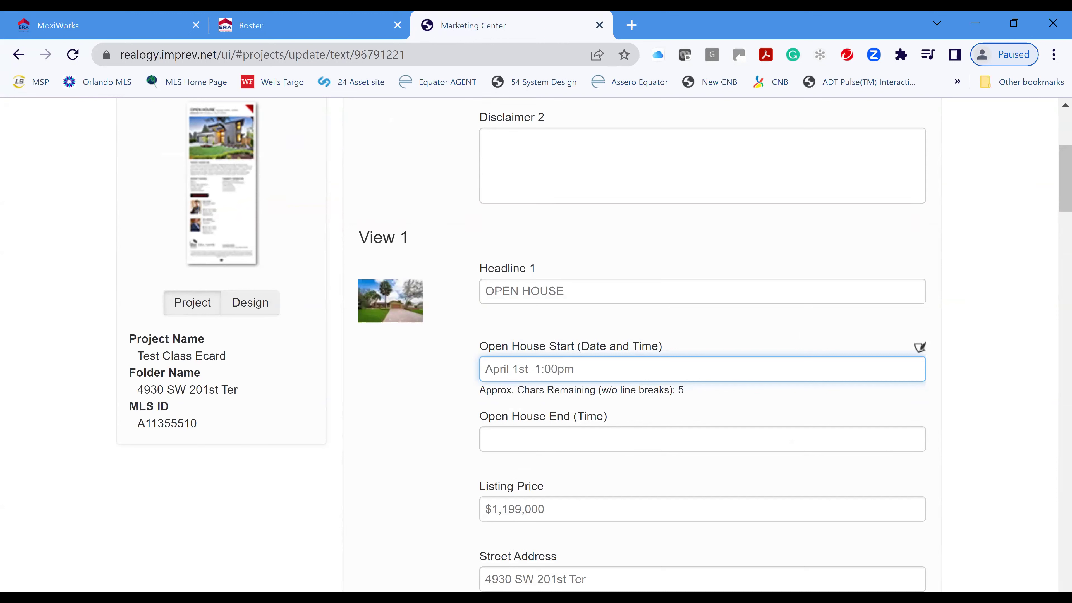
click(700, 439)
text(3:)
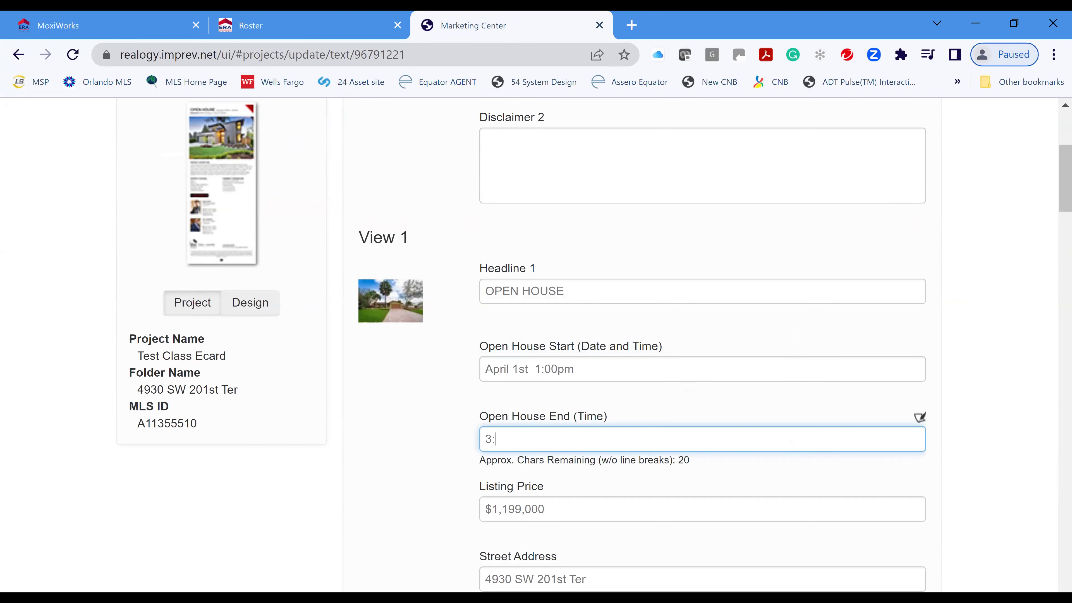
text(00pm)
- Review the prefilled listing text fields, such as 2,625 sqft, 0.83 acres and $6,501 taxes
scroll(651, 474, down, 10)
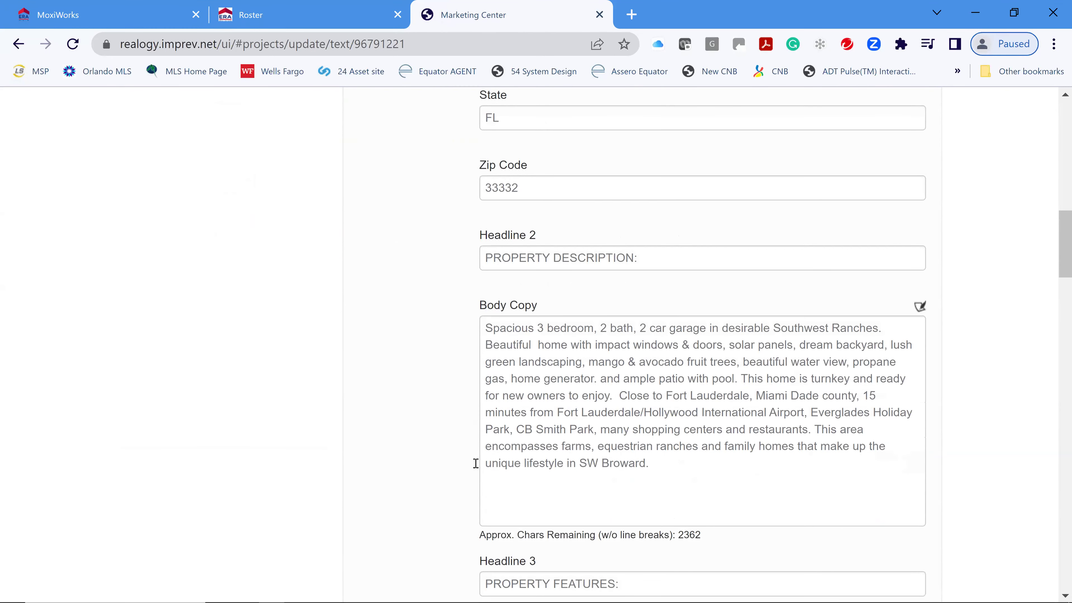
scroll(775, 504, down, 7)
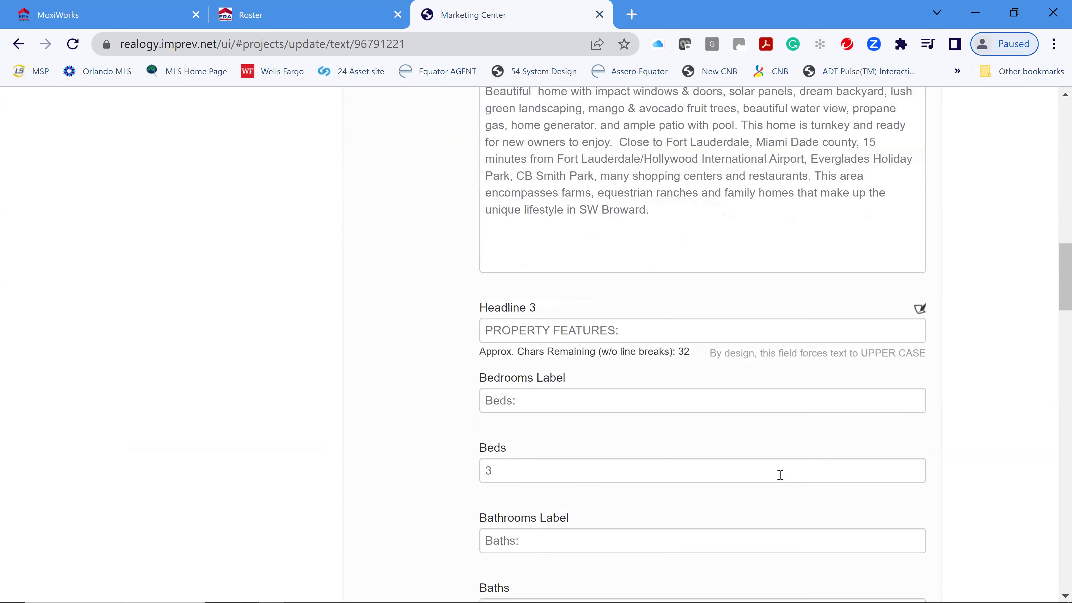
scroll(786, 456, down, 10)
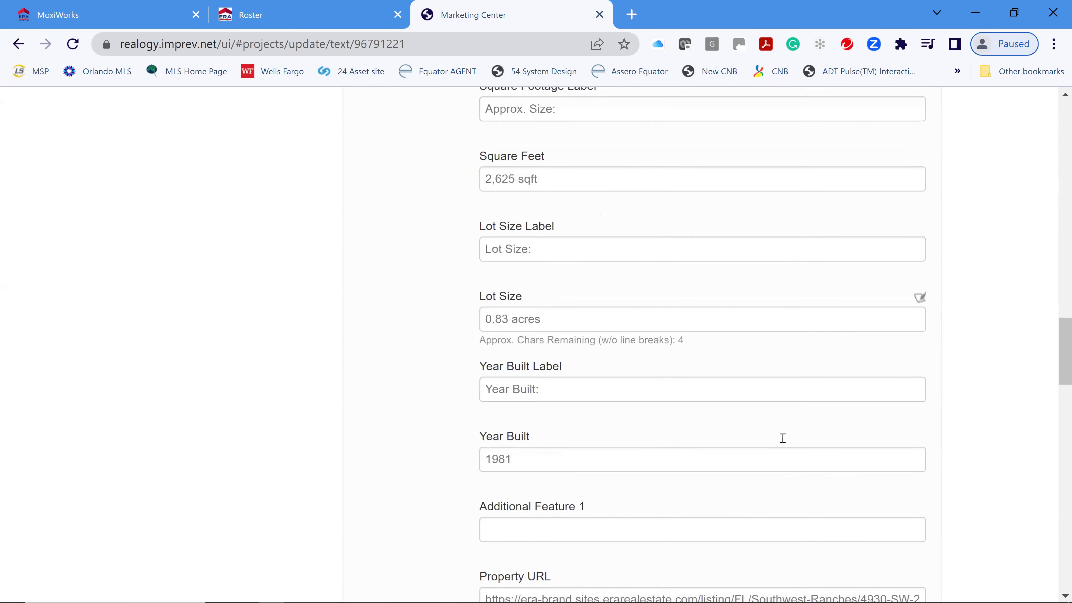
scroll(783, 437, down, 5)
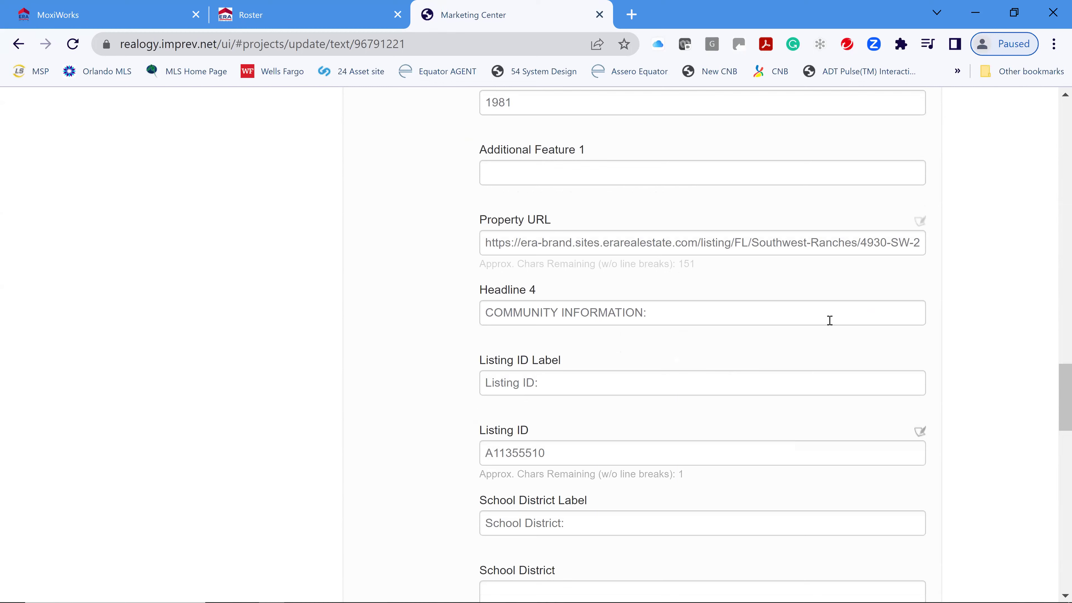
scroll(777, 412, down, 4)
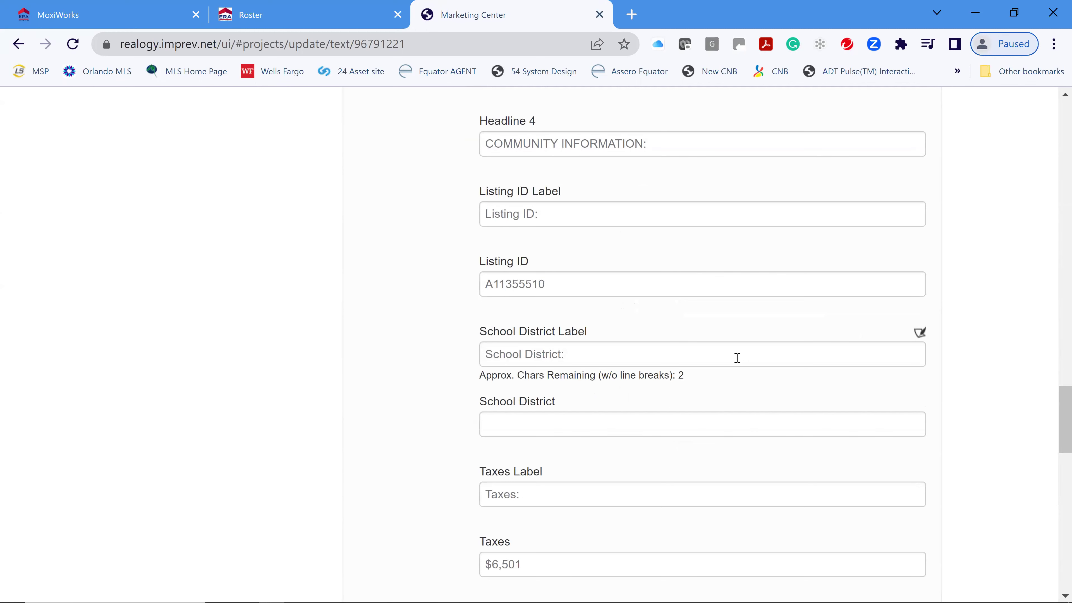
scroll(737, 357, down, 6)
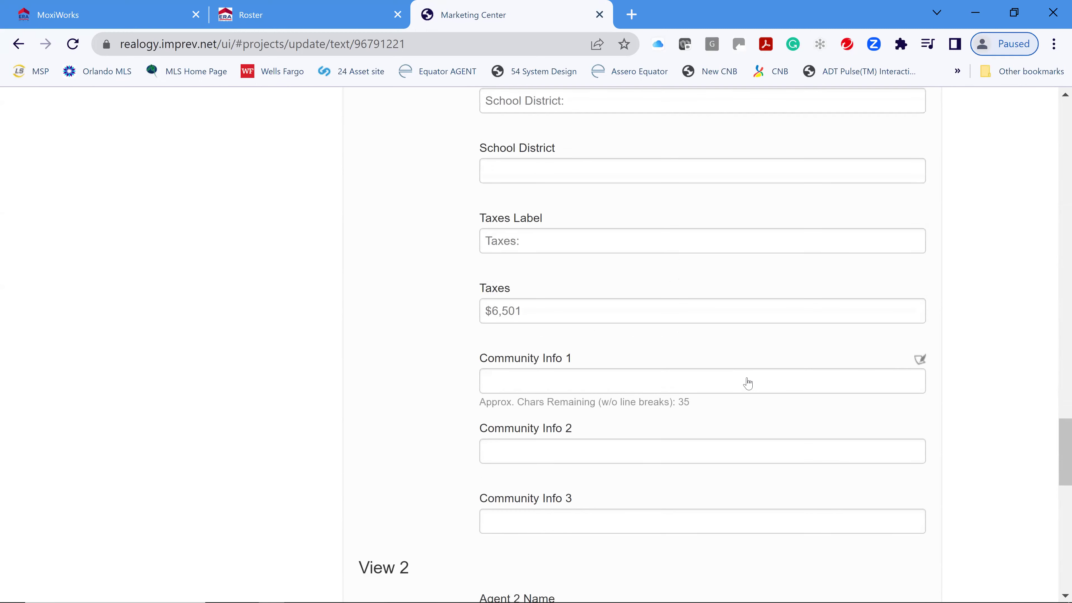
scroll(748, 383, down, 12)
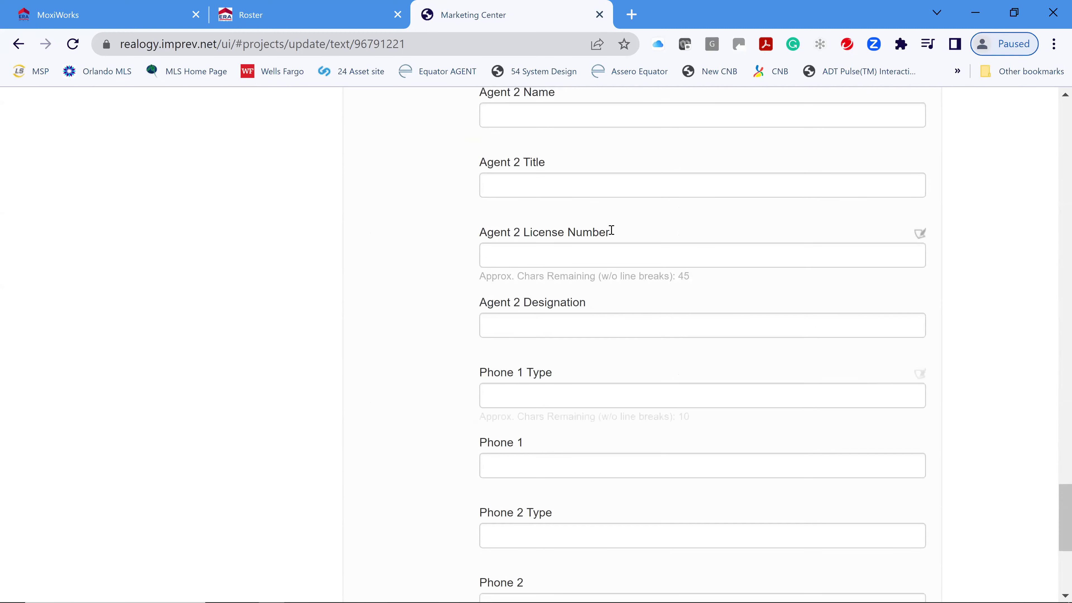
scroll(823, 369, down, 7)
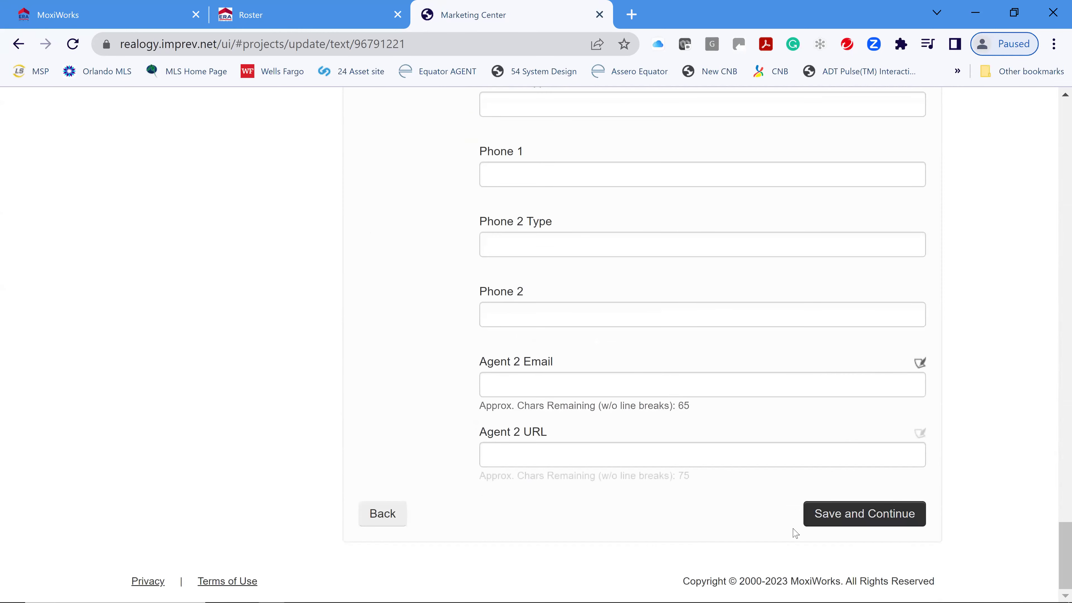
- On the agent details step, replace the agent URL with the suggested shorter personal domain
click(873, 515)
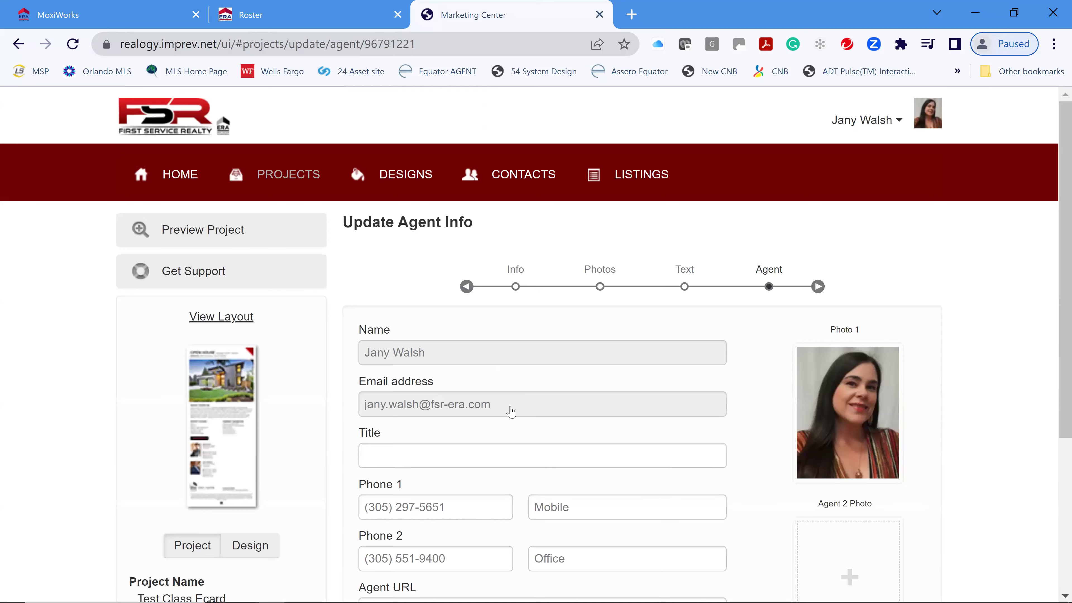
scroll(511, 412, down, 3)
drag(605, 439, 216, 461)
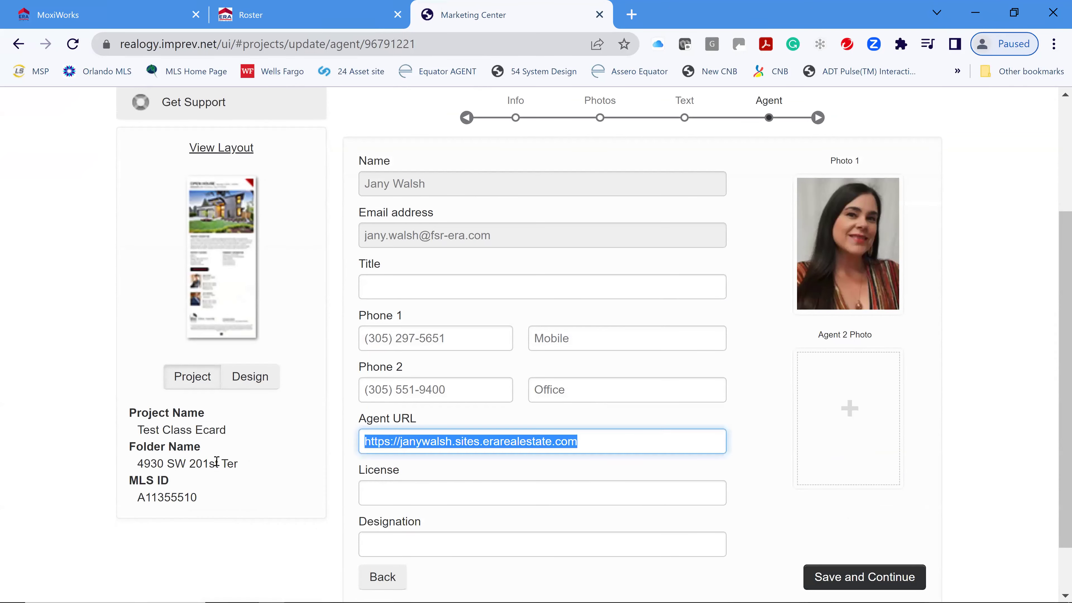
text(ja)
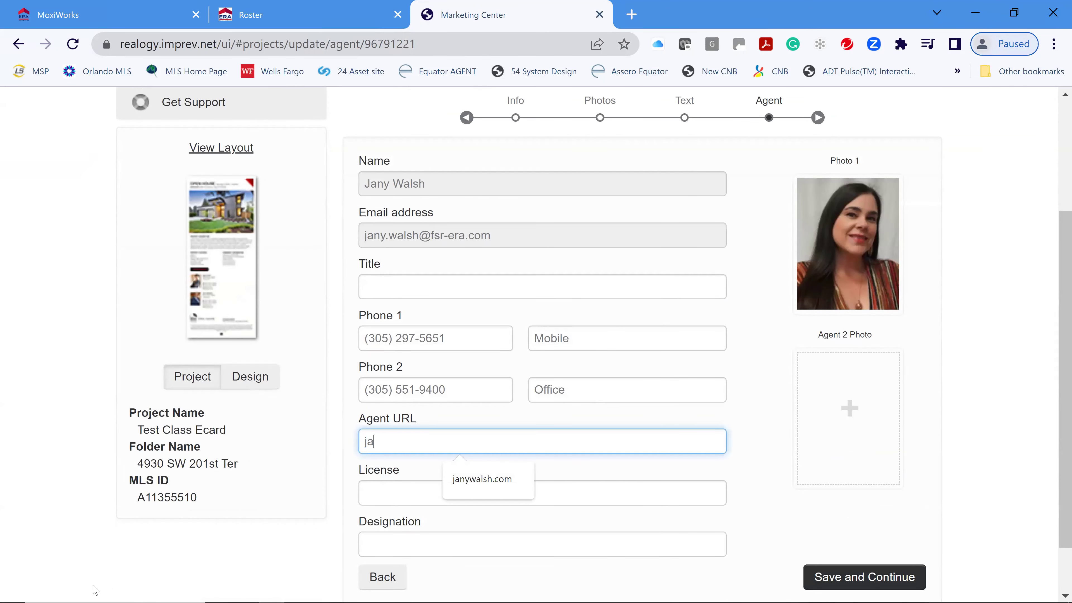
click(476, 482)
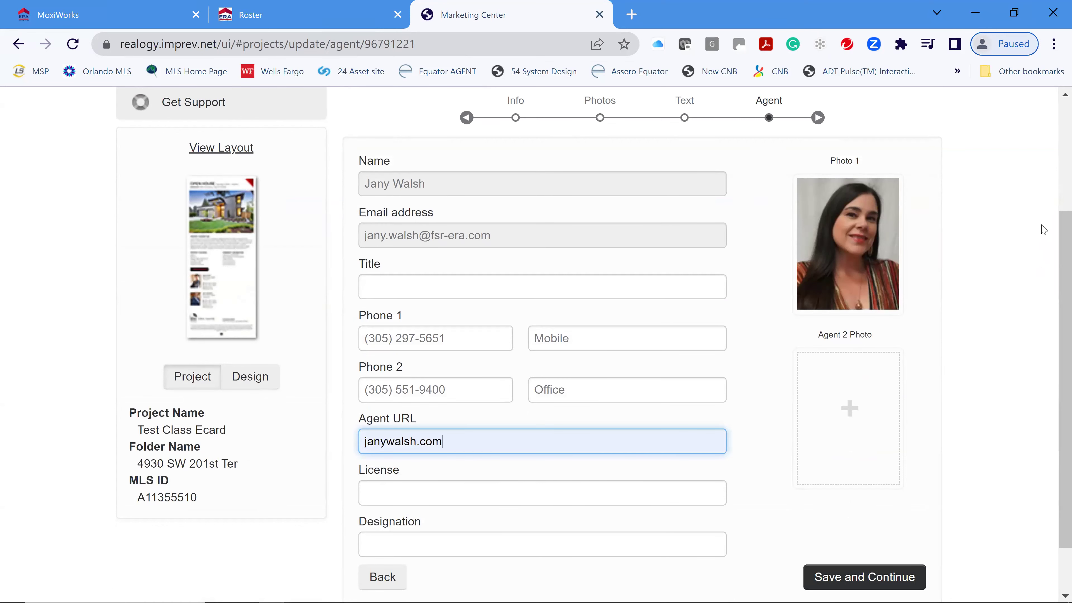
scroll(998, 304, down, 2)
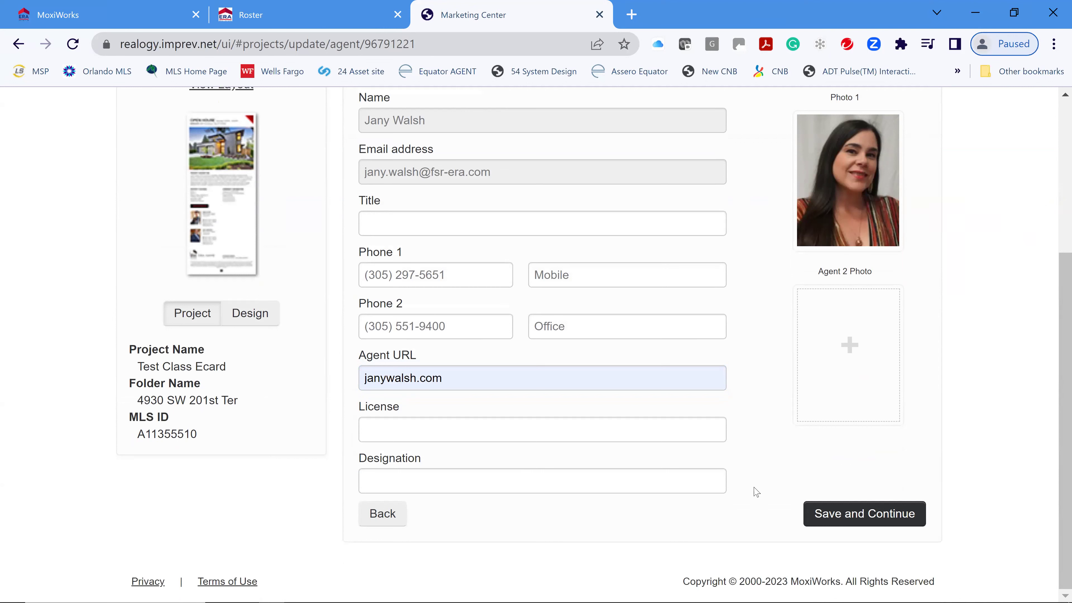
- Save the agent details and preview the finished Test Class Ecard
click(845, 512)
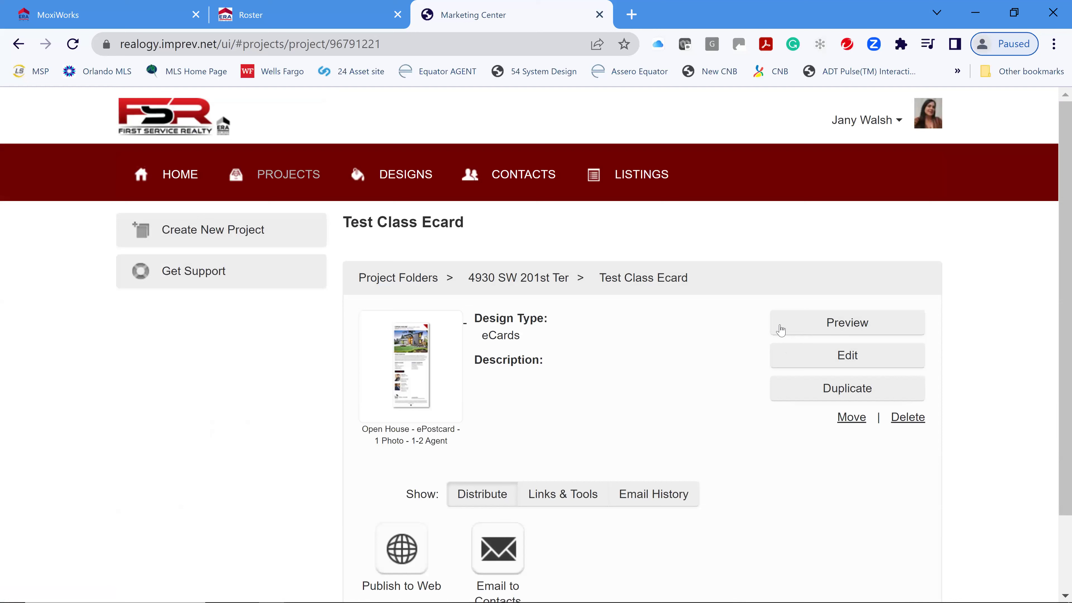
click(860, 331)
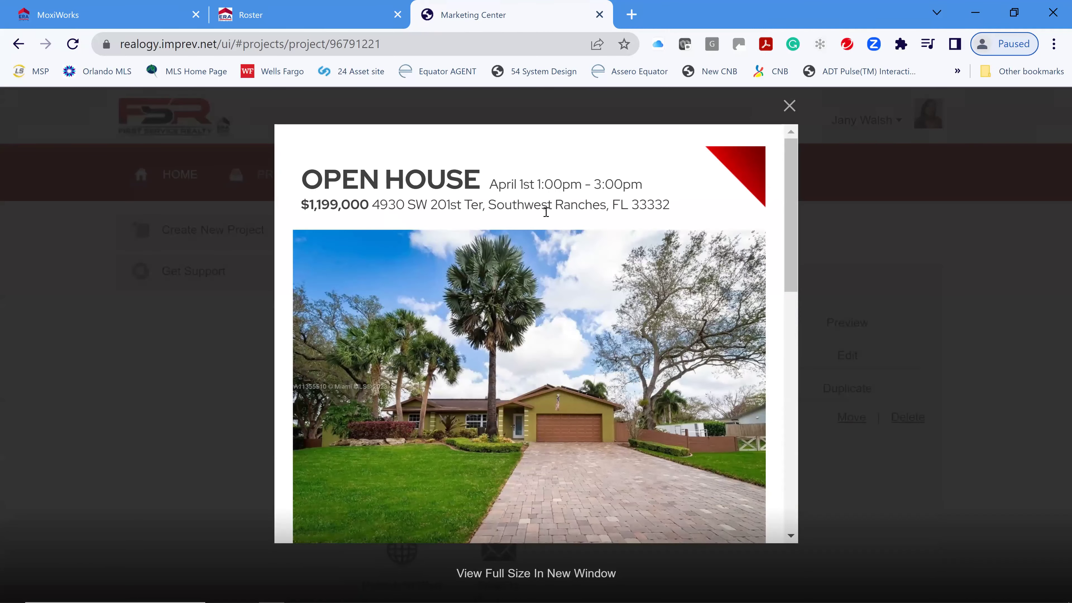
scroll(629, 274, down, 6)
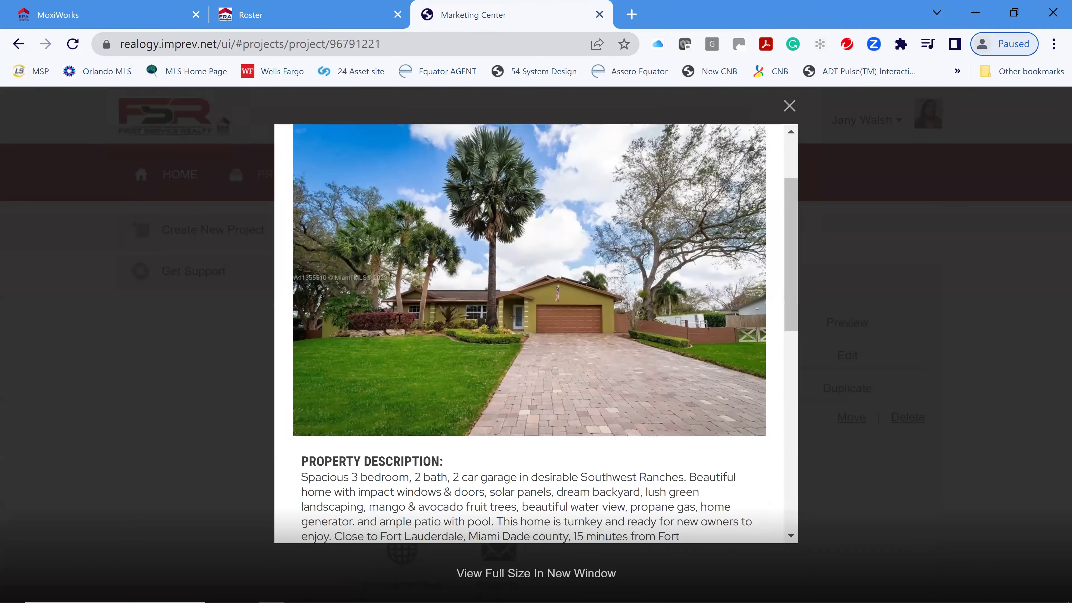
scroll(654, 426, down, 6)
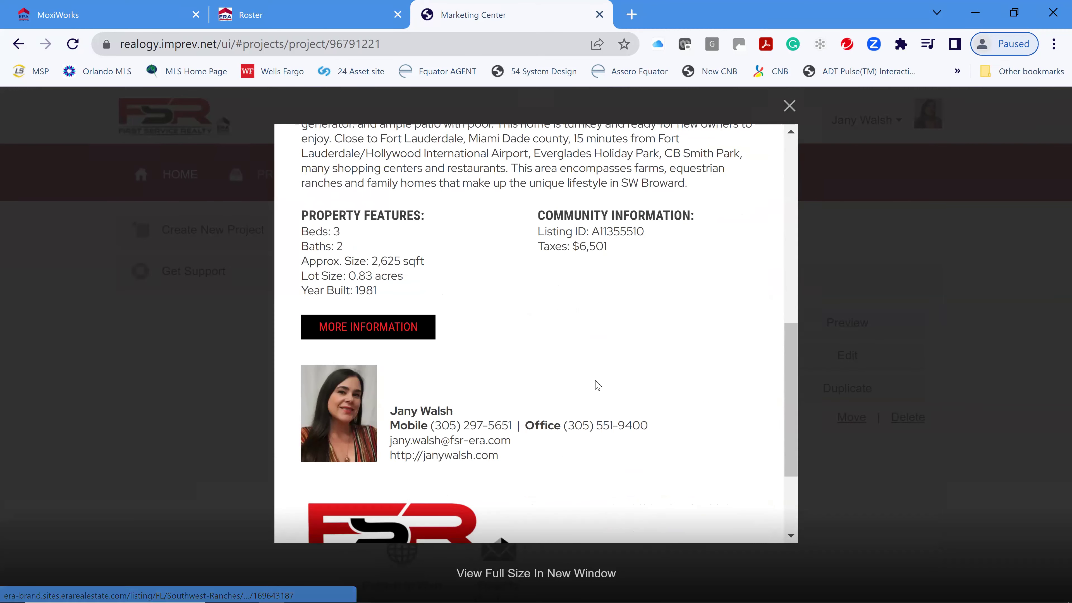
scroll(595, 382, down, 2)
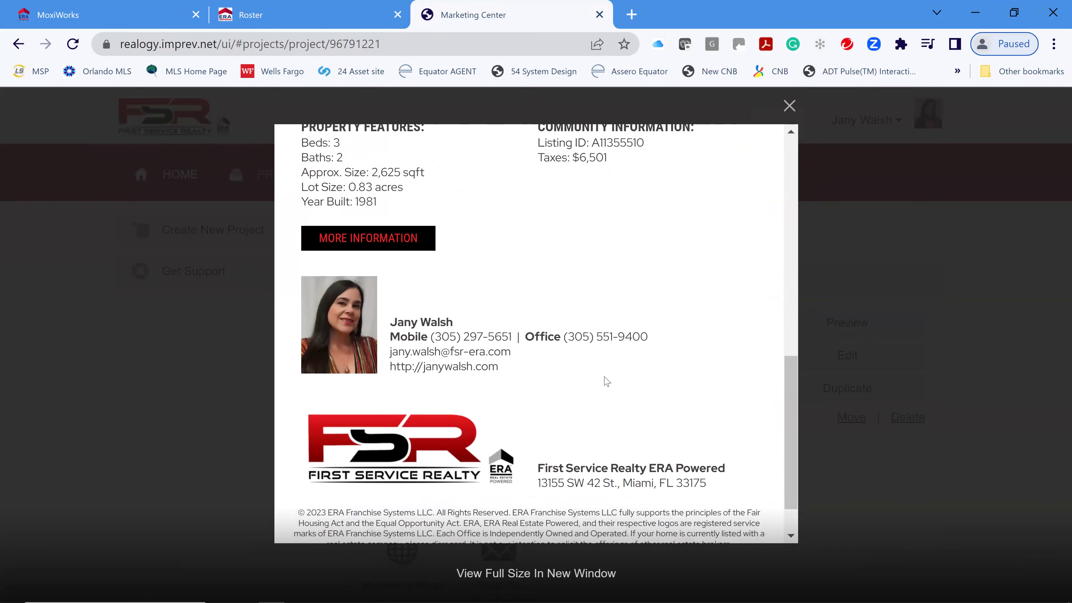
scroll(633, 393, down, 2)
- Close the eCard preview and return to the Test Class Ecard project page
scroll(657, 404, up, 15)
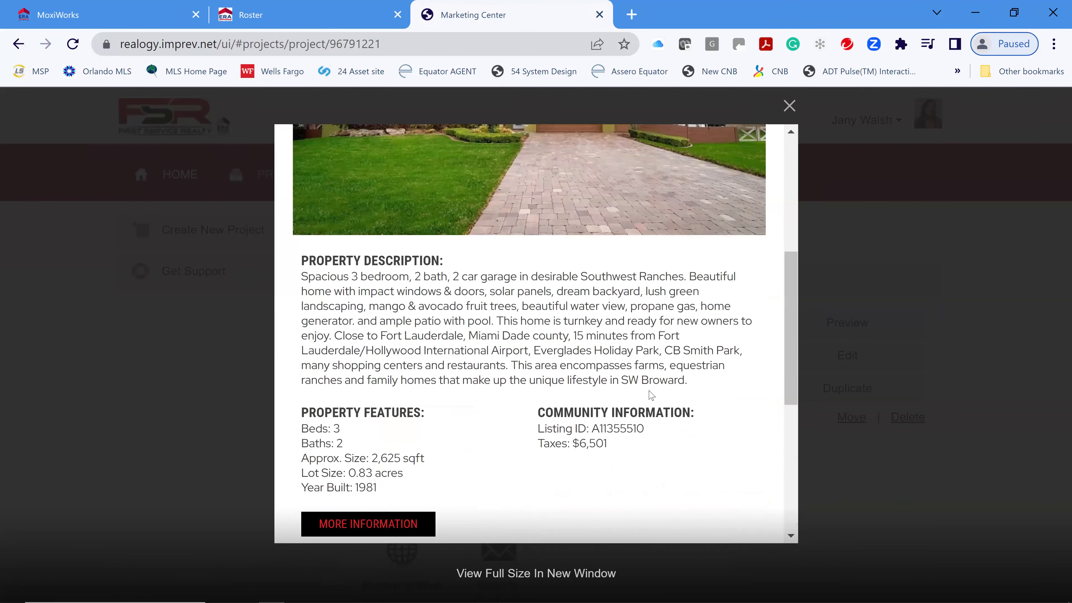
click(790, 106)
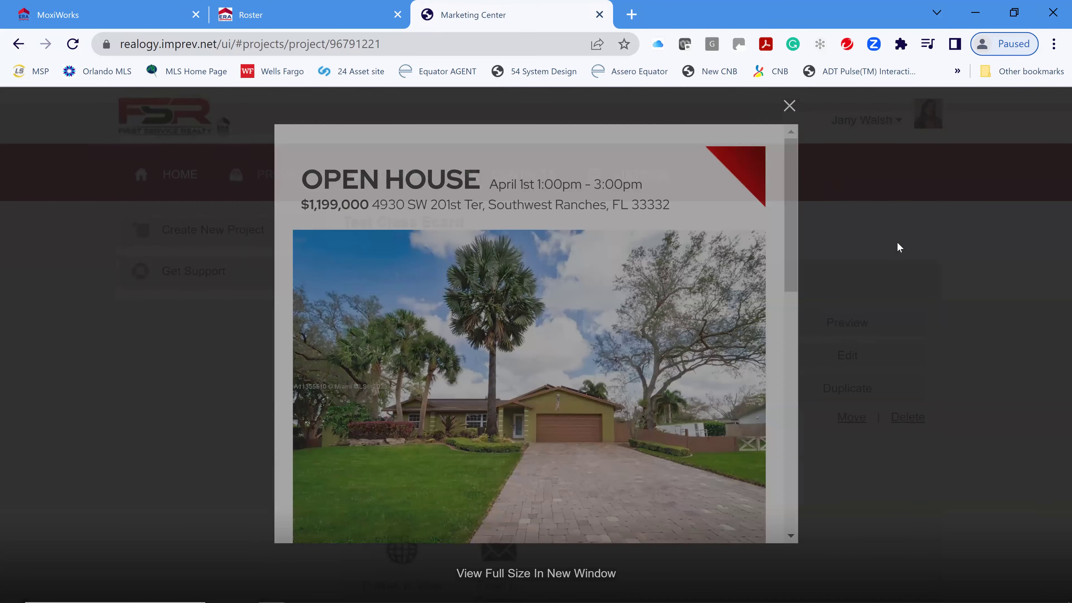
scroll(928, 422, down, 2)
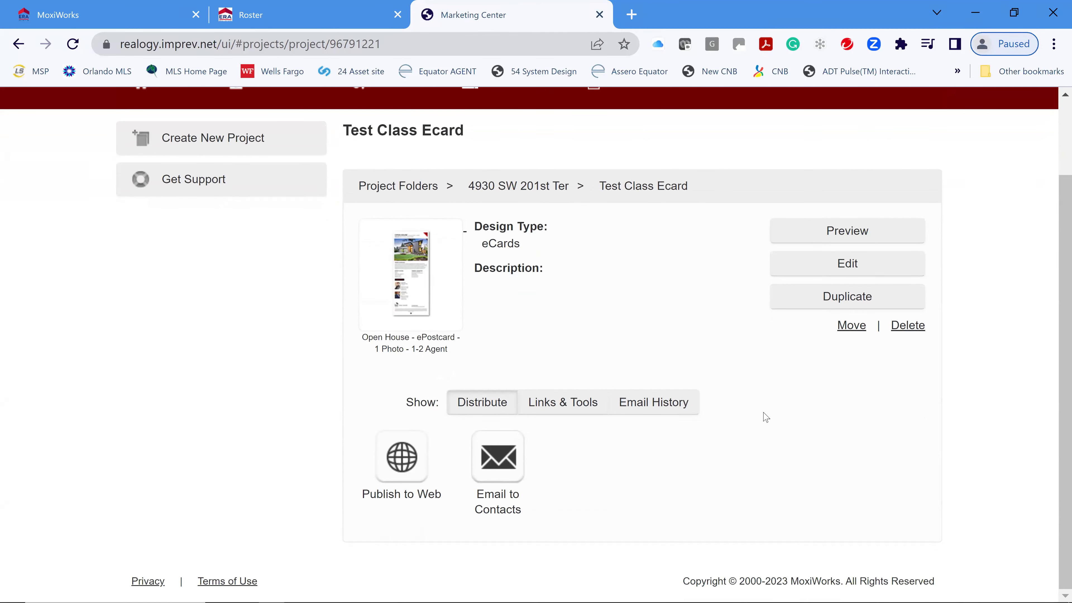
- Choose Email to Contacts, then Send to Your Contacts, and accept the email terms of use
click(494, 474)
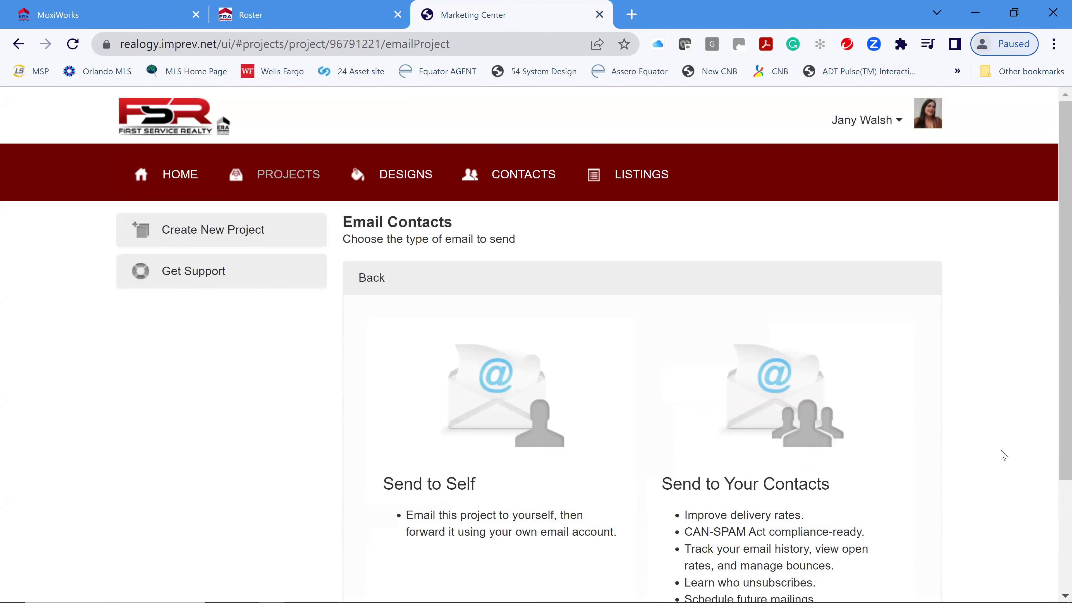
scroll(1003, 451, down, 1)
scroll(997, 449, down, 1)
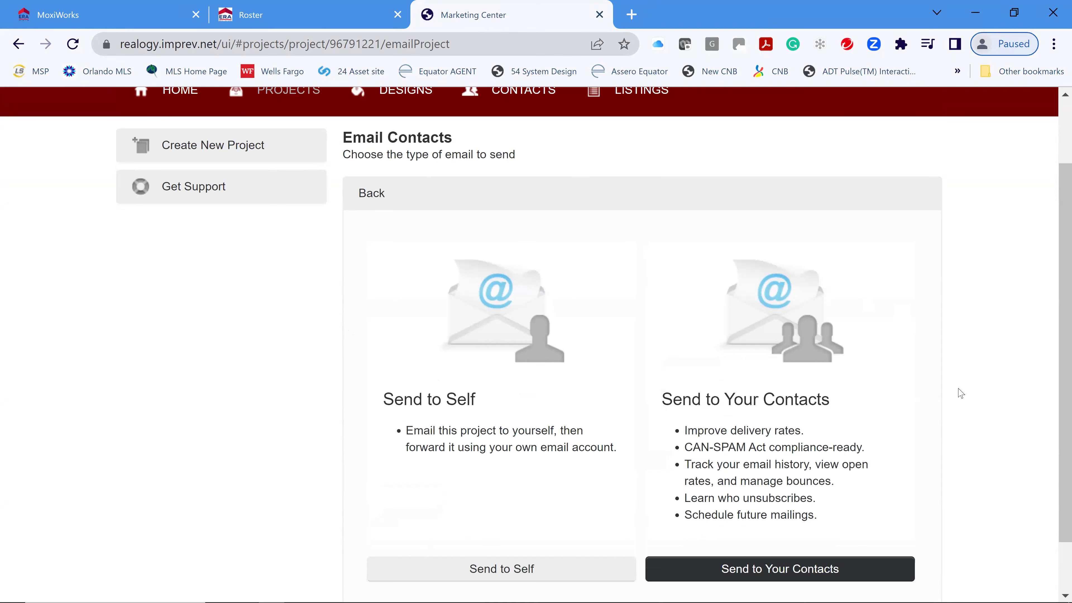
scroll(961, 393, down, 1)
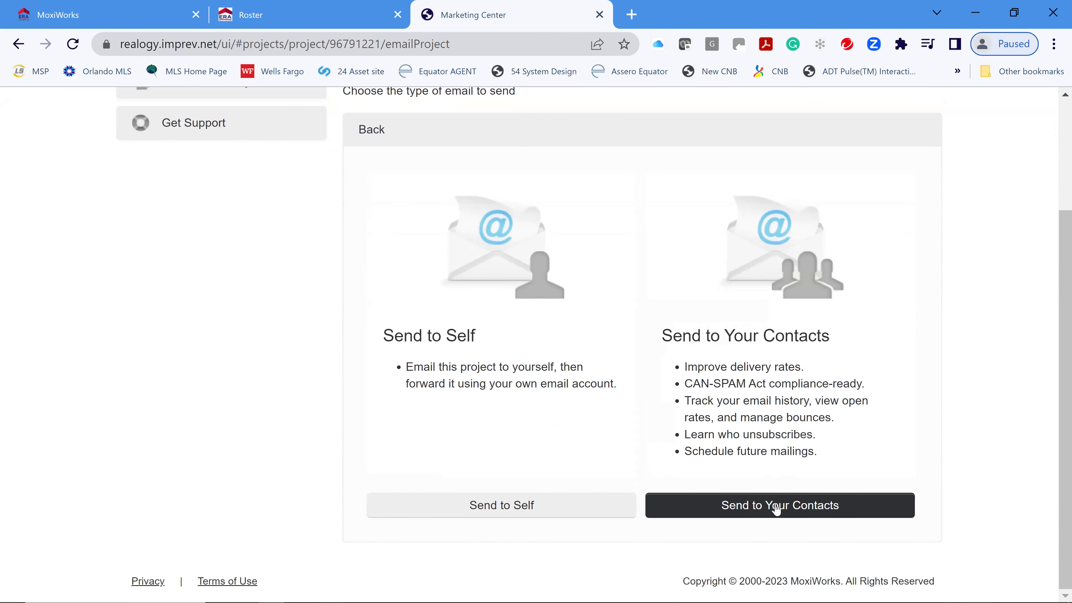
click(777, 509)
scroll(639, 348, down, 3)
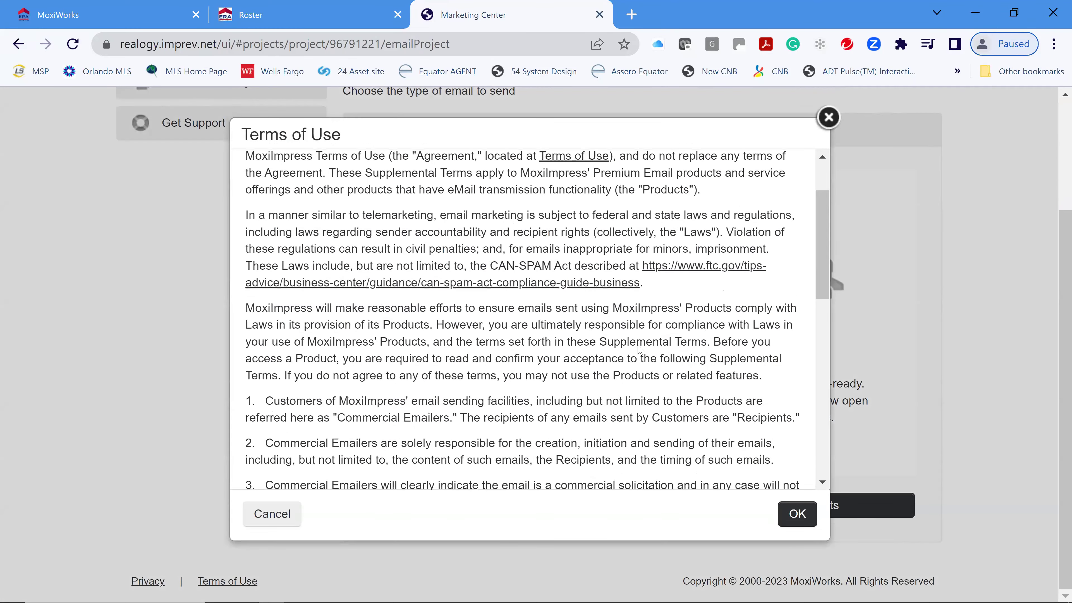
scroll(637, 348, down, 8)
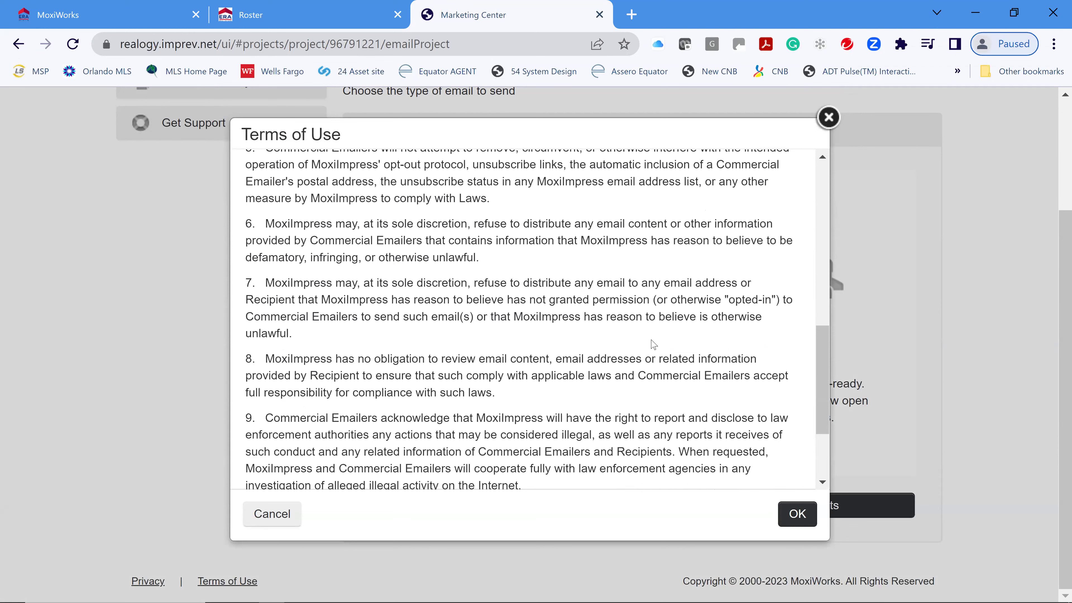
scroll(657, 343, down, 3)
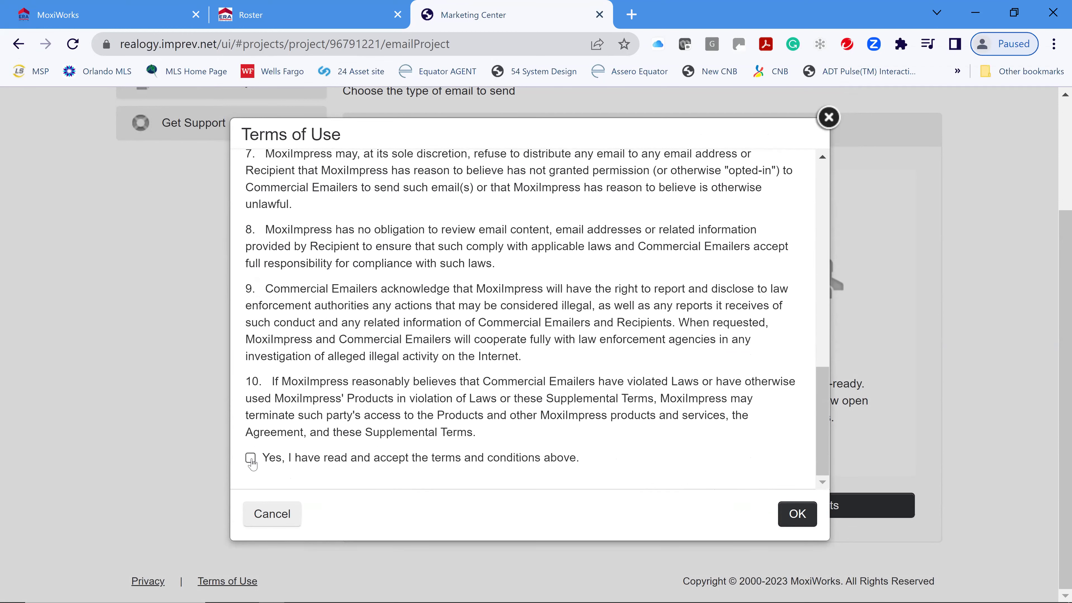
click(251, 459)
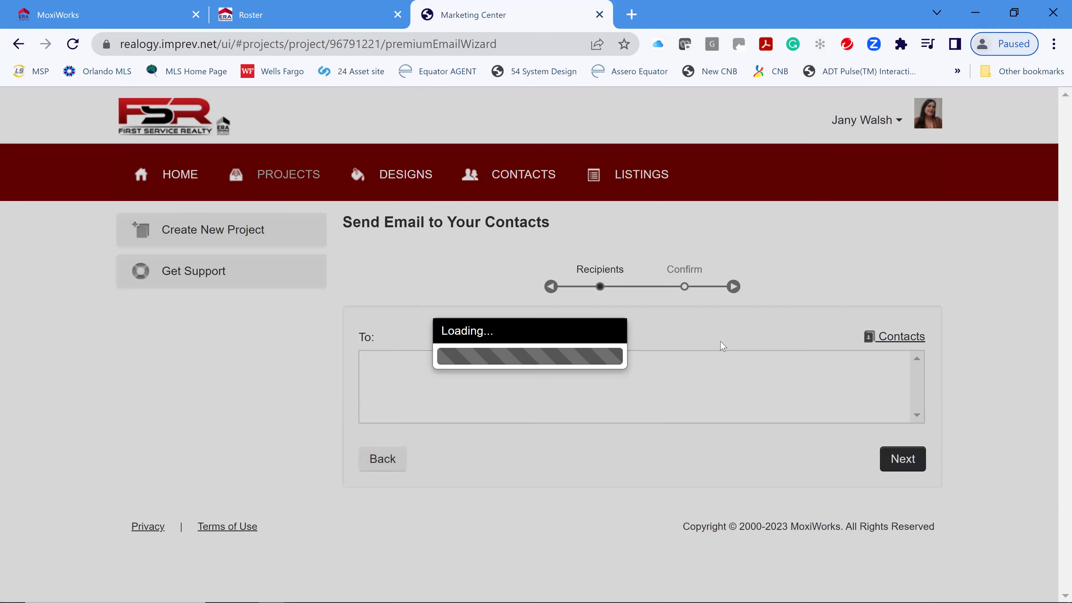
- Search the contact picker by name and add the first contact to the To field
scroll(962, 382, down, 1)
scroll(963, 382, down, 2)
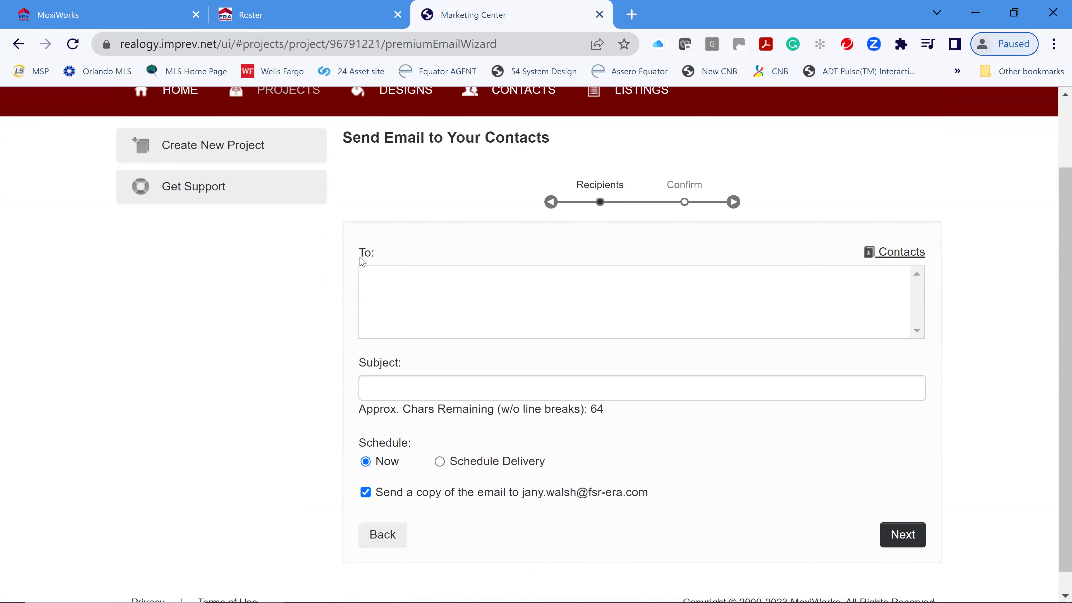
click(439, 296)
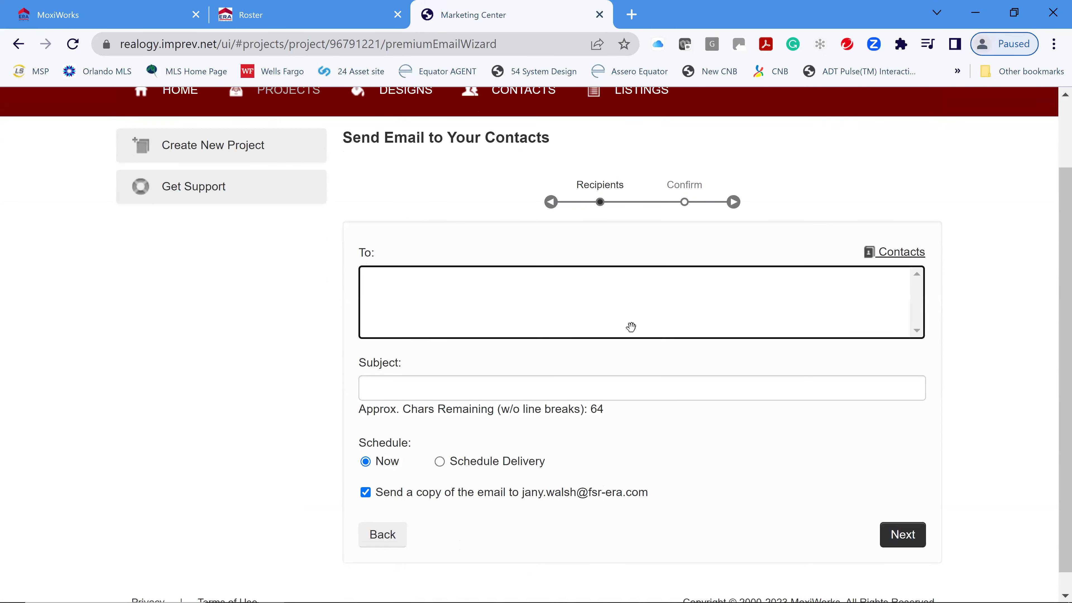
click(910, 253)
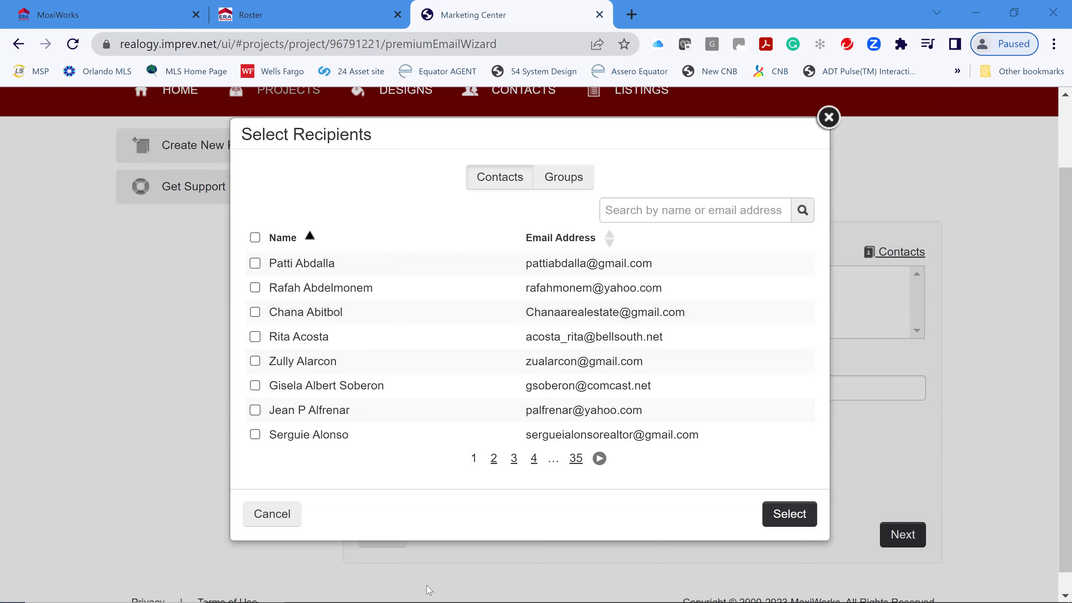
click(692, 210)
text(janel)
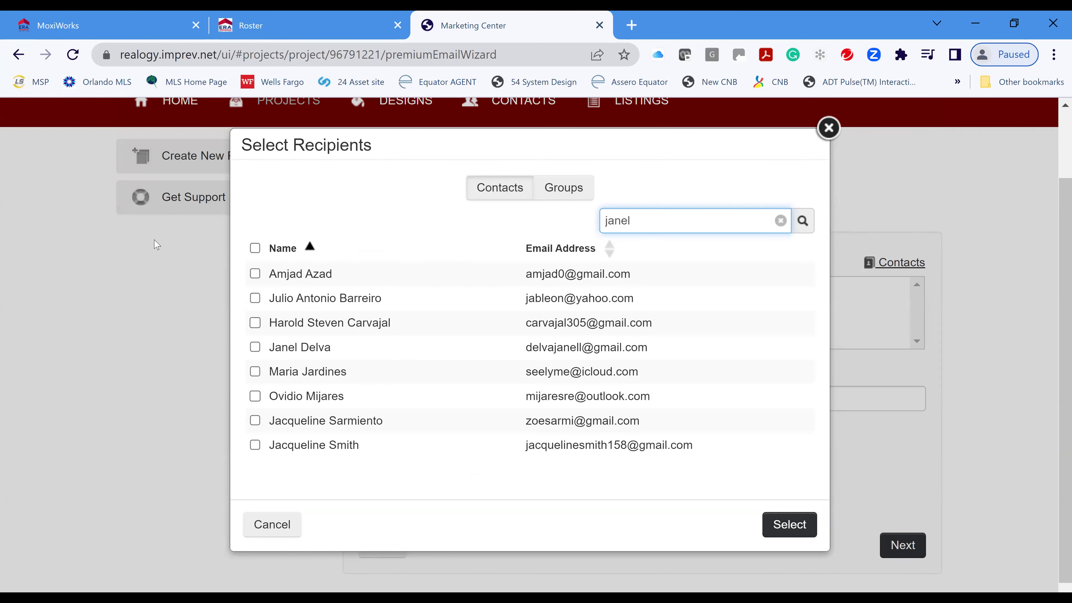
key(Return)
click(255, 263)
drag(658, 213, 591, 216)
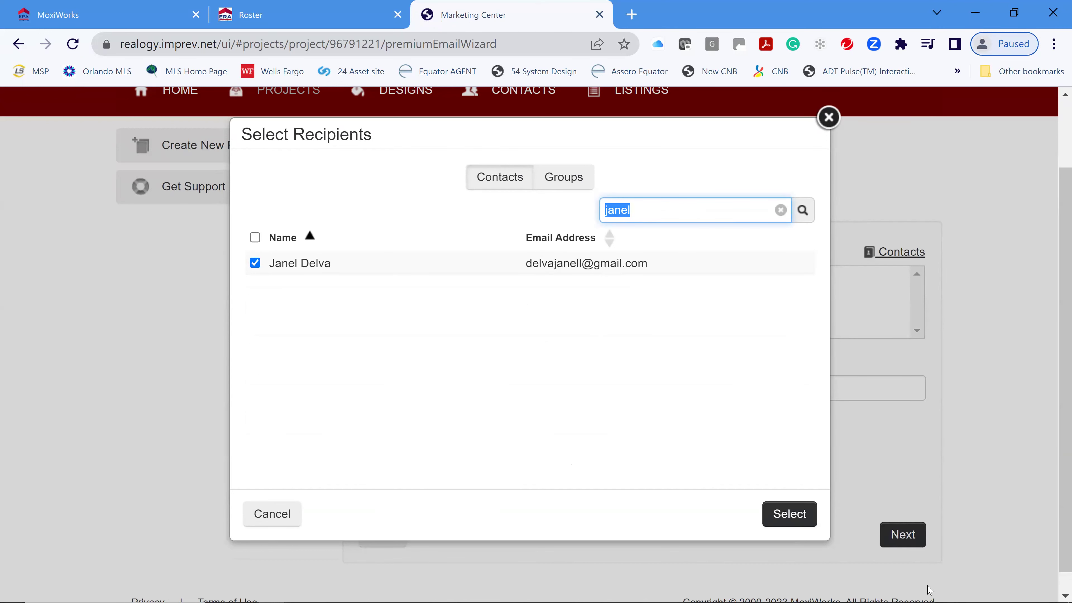
click(802, 515)
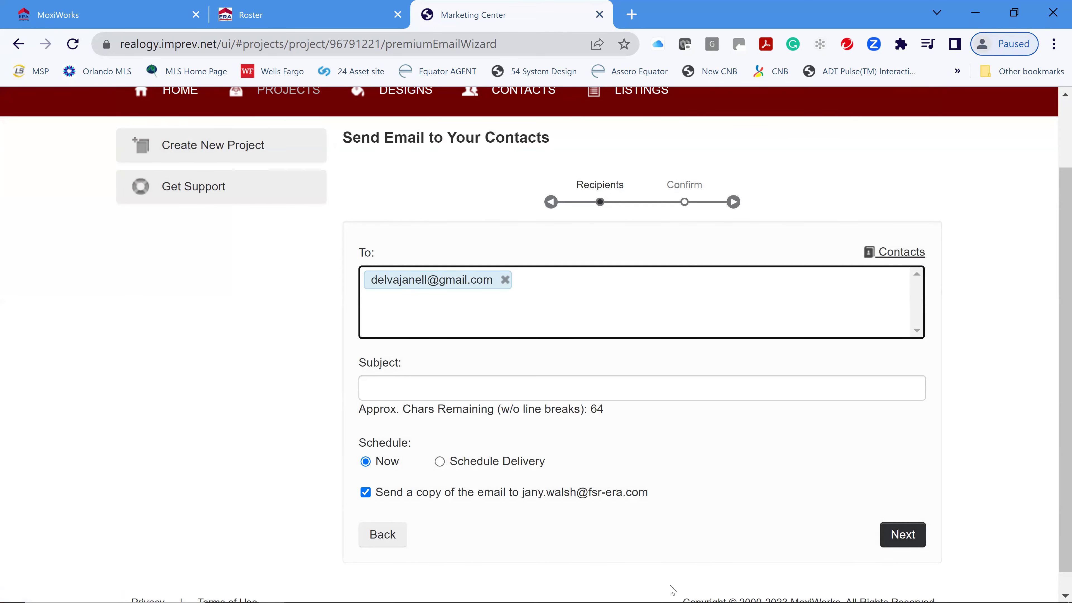
- Search for and add two more contacts, bringing the To field to three addresses
text(patti)
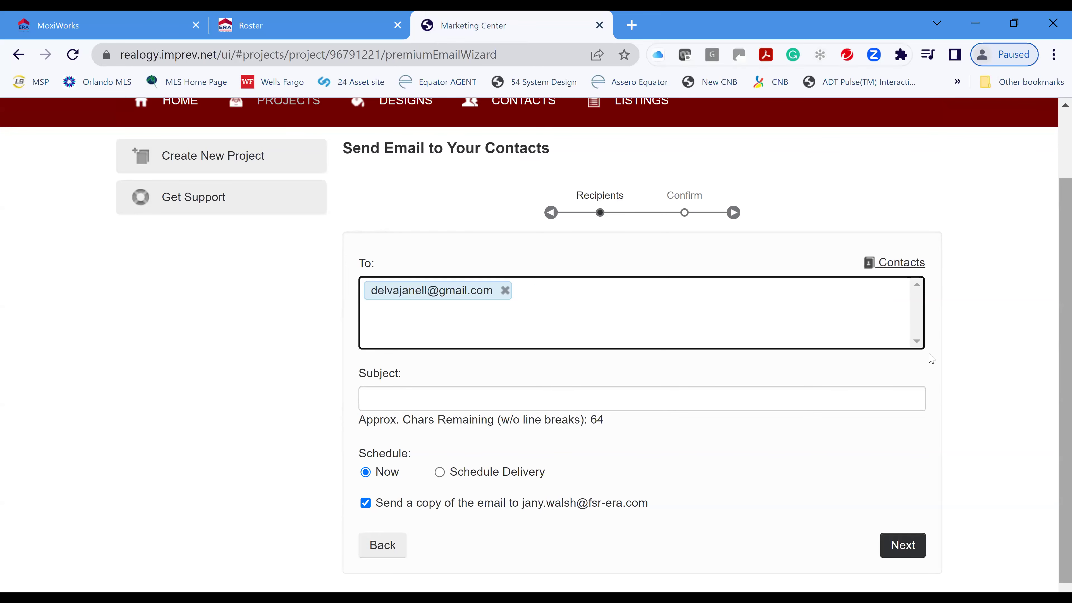
click(899, 262)
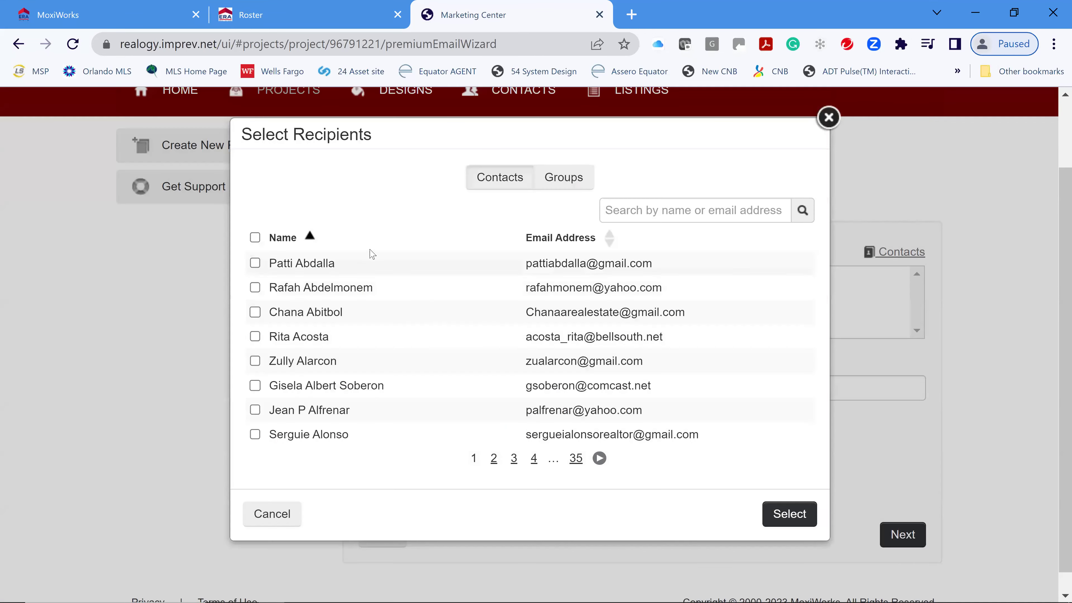
click(629, 213)
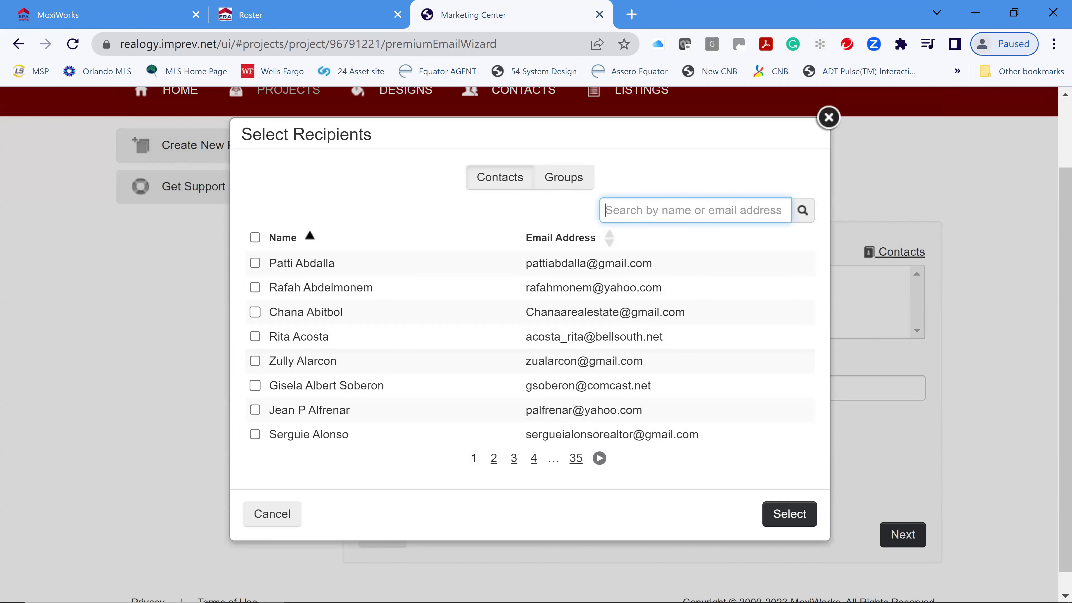
text(patt)
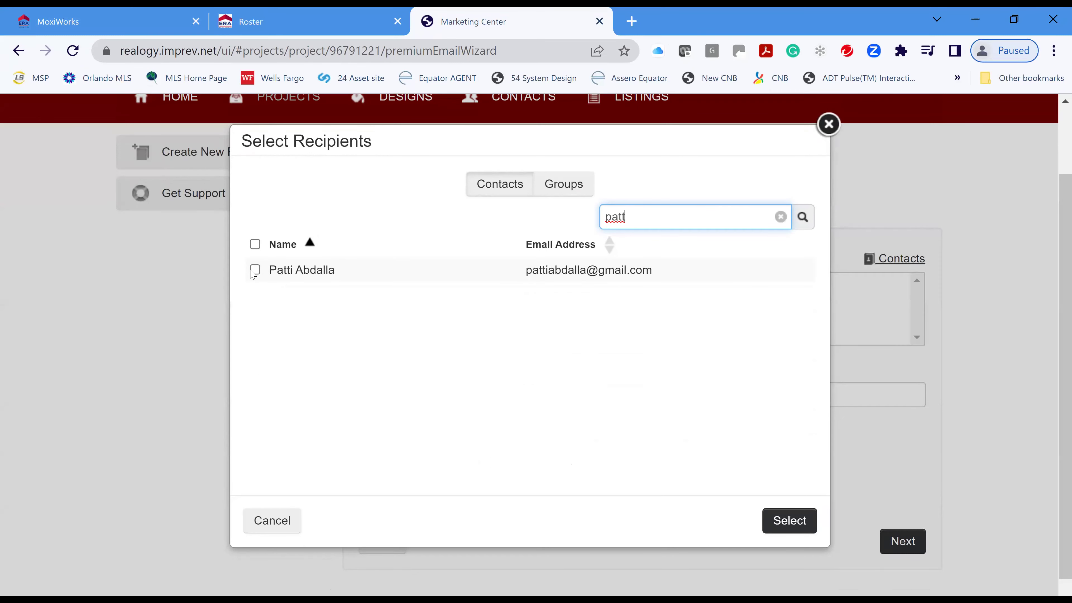
click(255, 274)
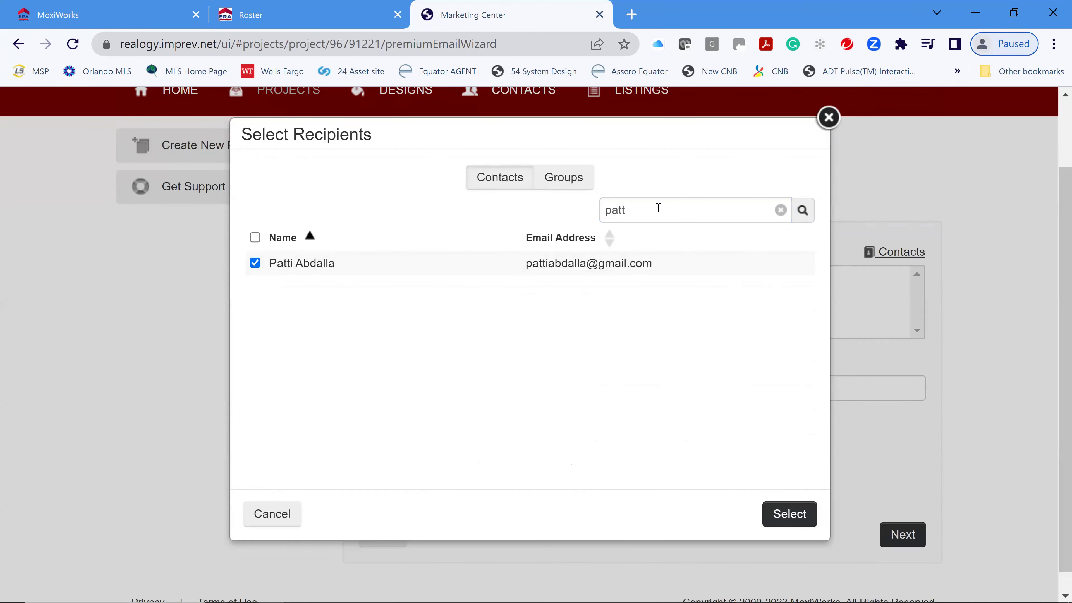
double_click(596, 210)
text(ema)
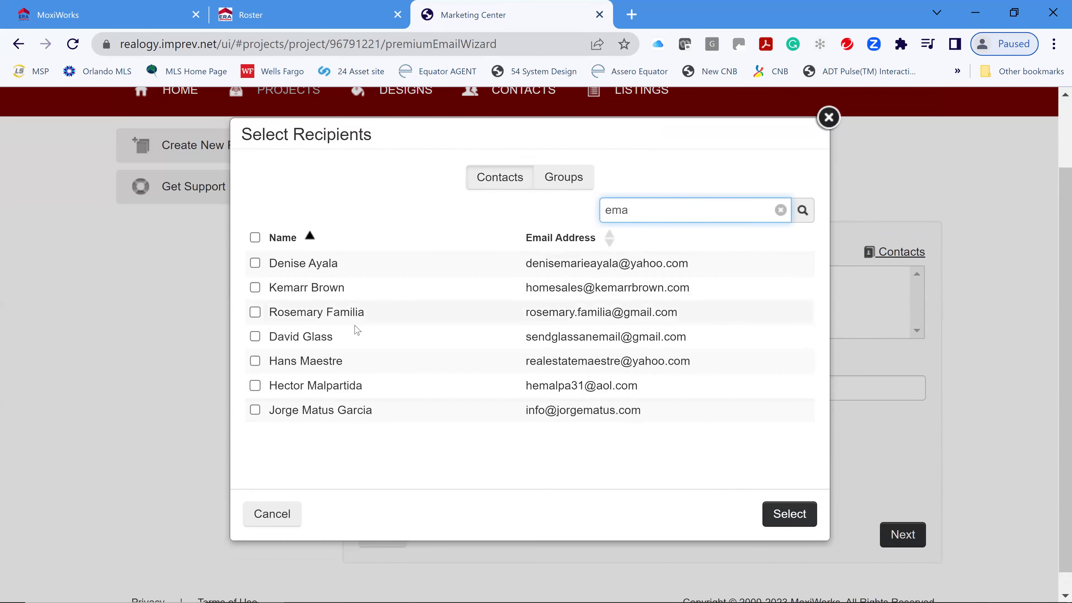
key(BackSpace)
text(ma)
click(488, 261)
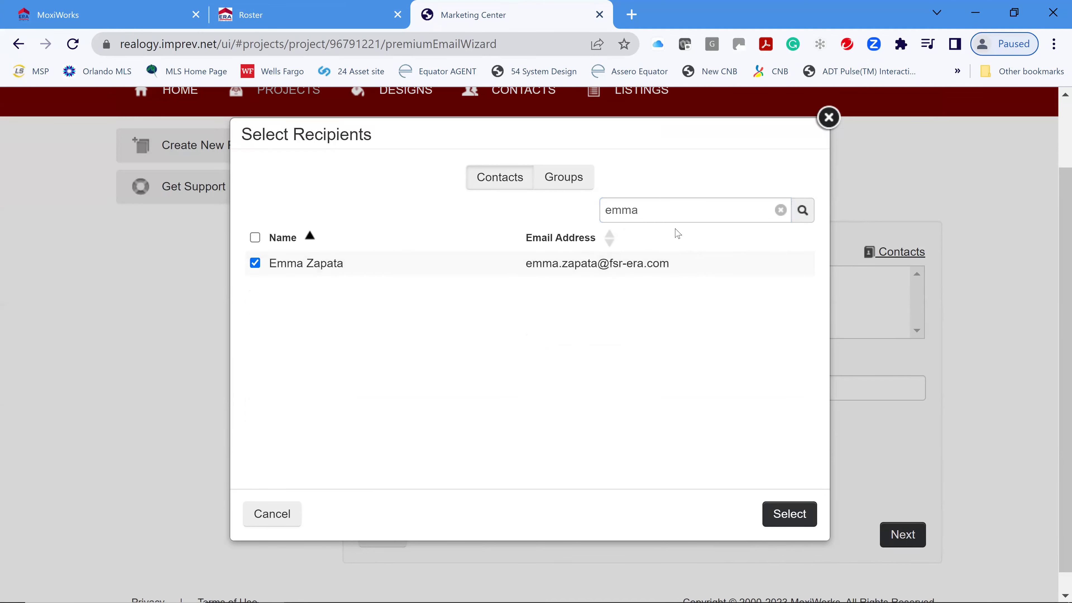
click(796, 514)
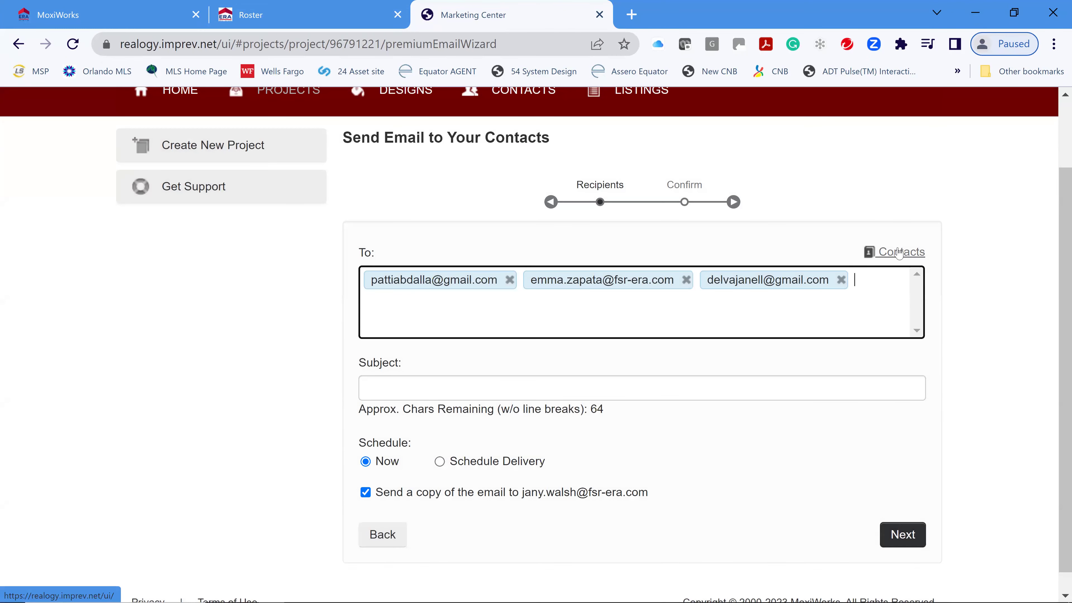
click(906, 252)
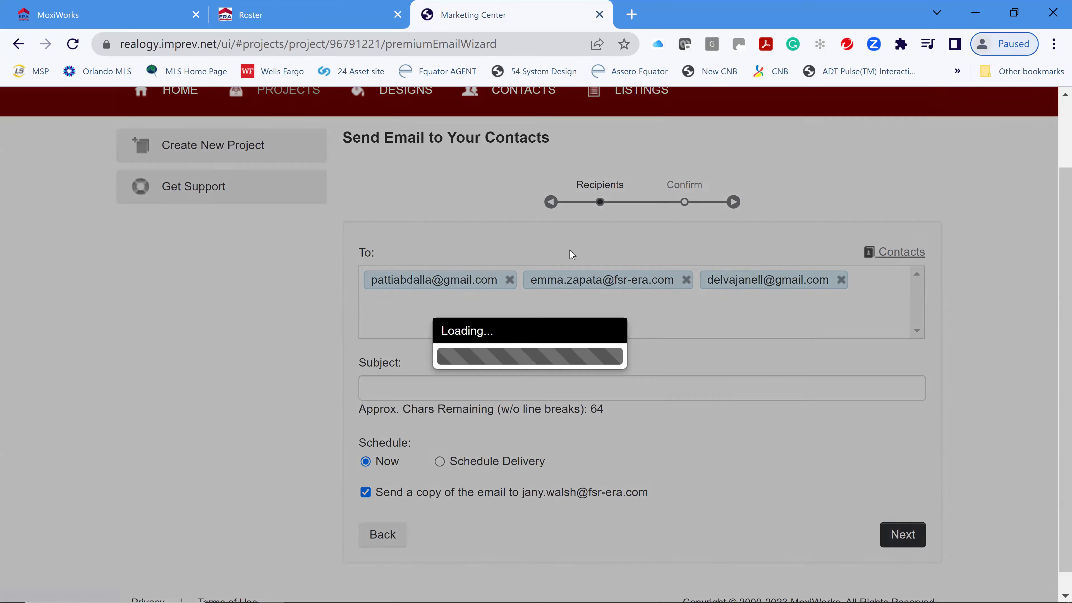
- Search for two more contacts by name and tick each in Select Recipients
click(666, 212)
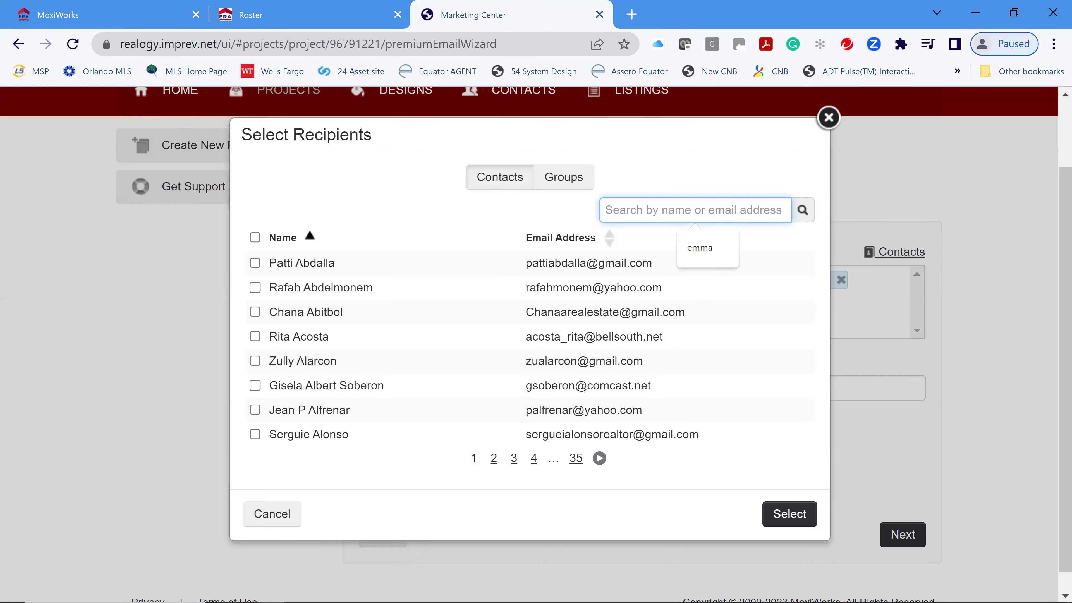
text(gaston)
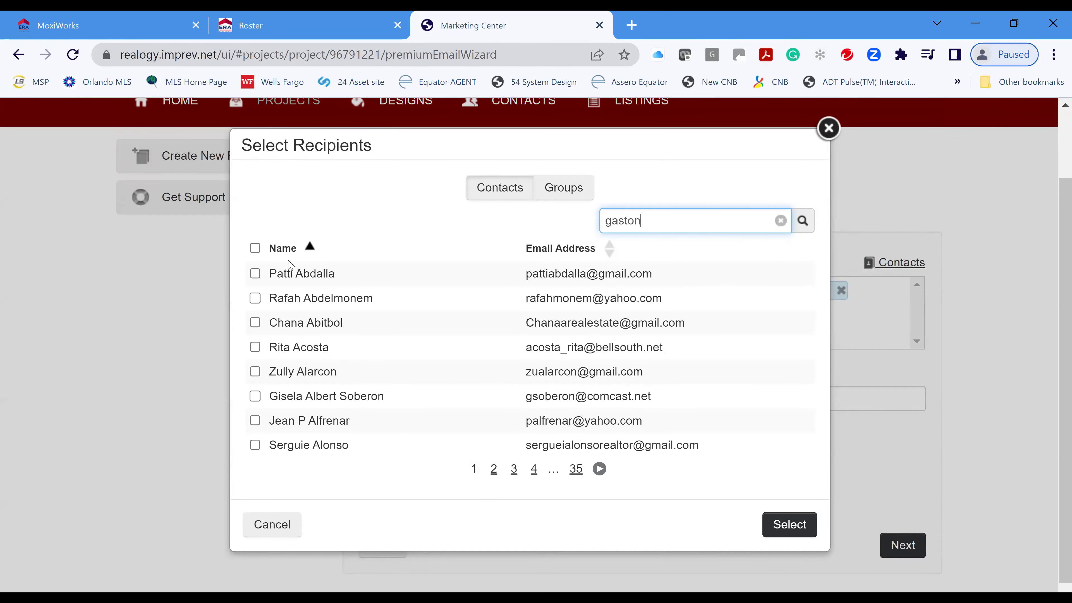
key(Return)
click(255, 263)
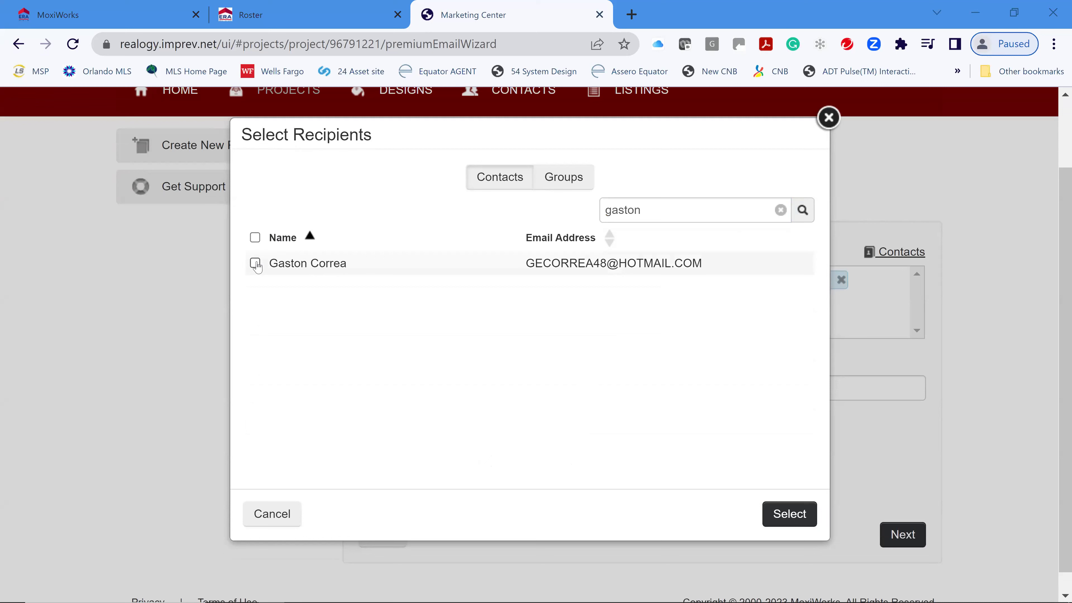
double_click(596, 216)
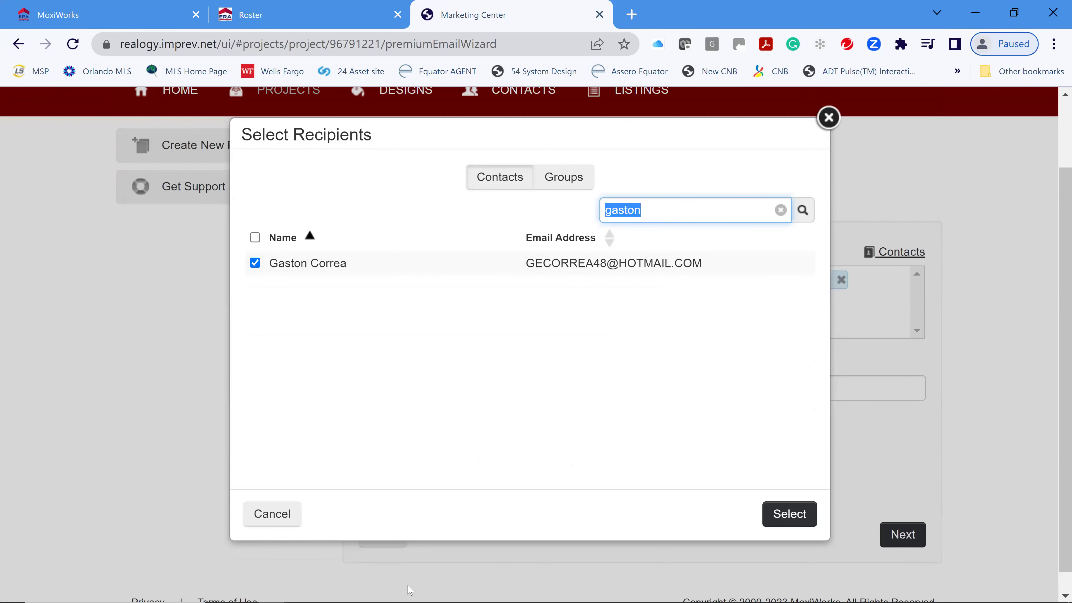
text(lizett)
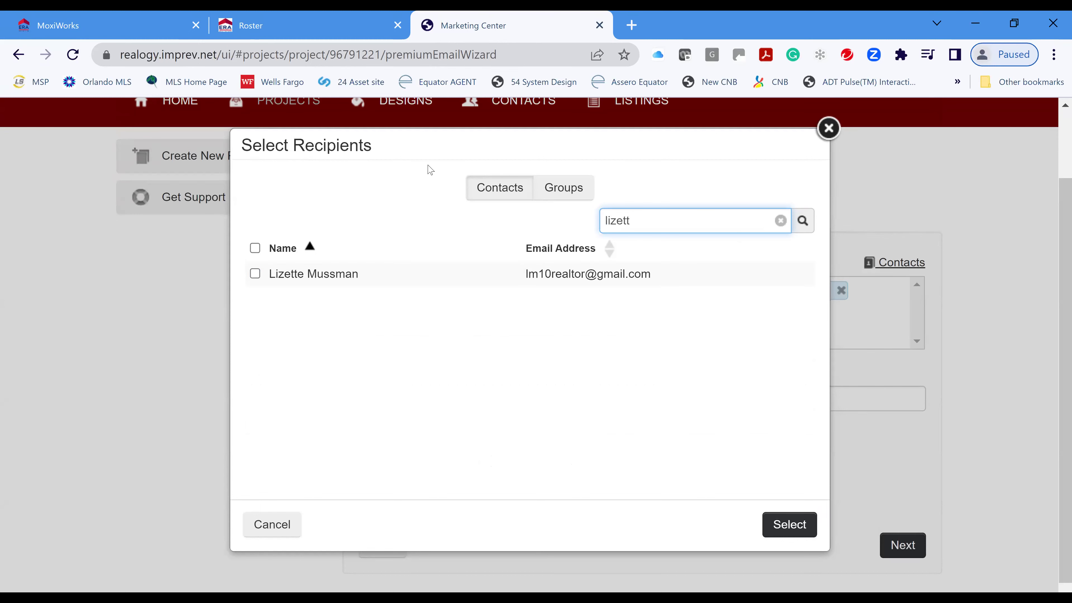
click(254, 273)
- Tick two further contacts by name search, then add all four to the To field
double_click(591, 223)
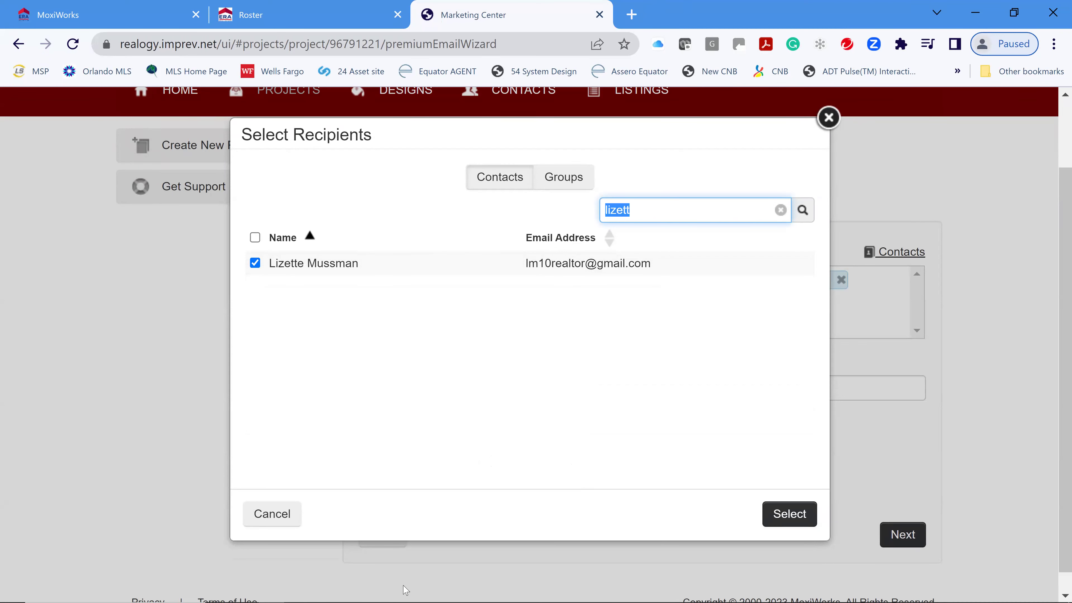
text(frnk)
key(BackSpace)
key(BackSpace)
text(ank)
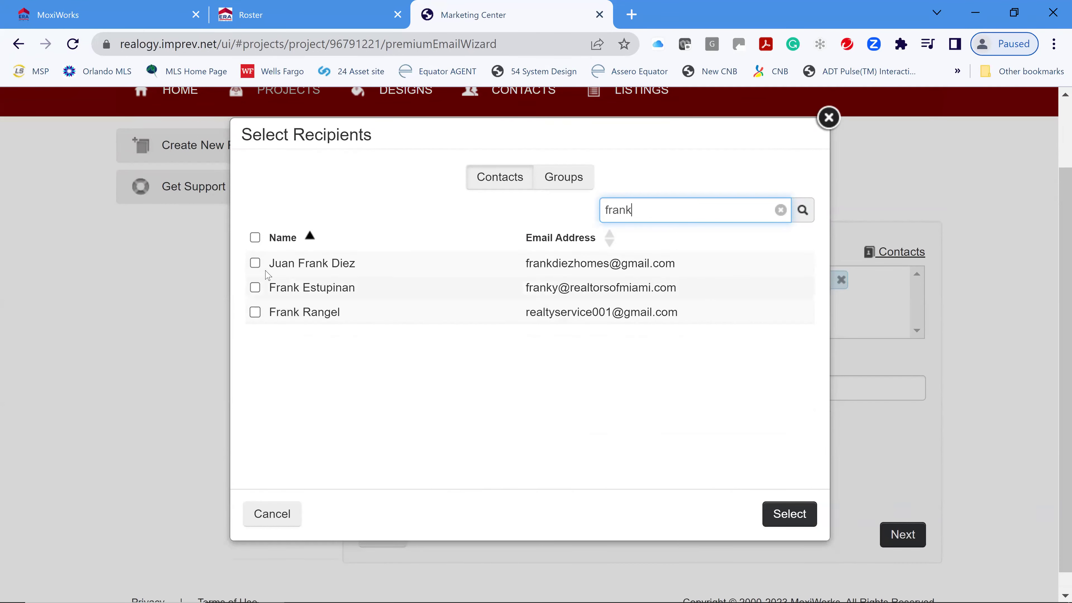
drag(595, 214, 631, 210)
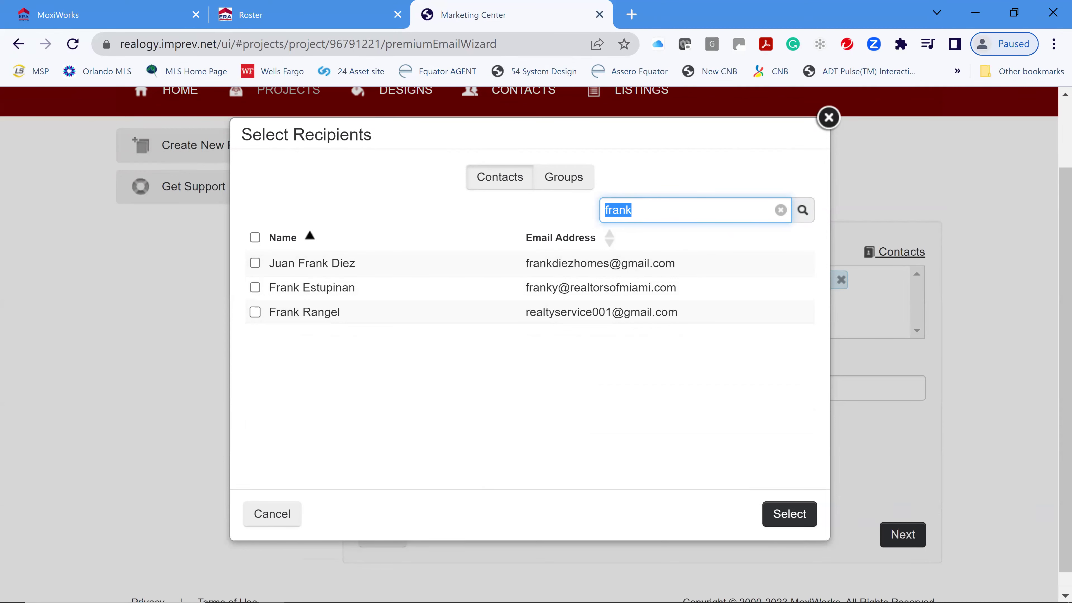
text(michael)
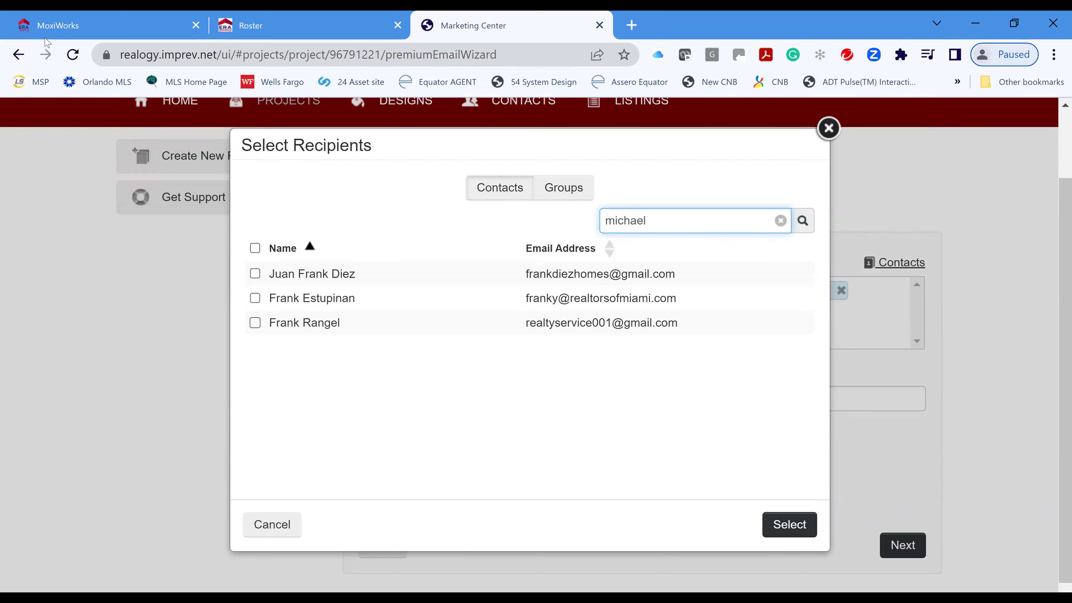
click(254, 298)
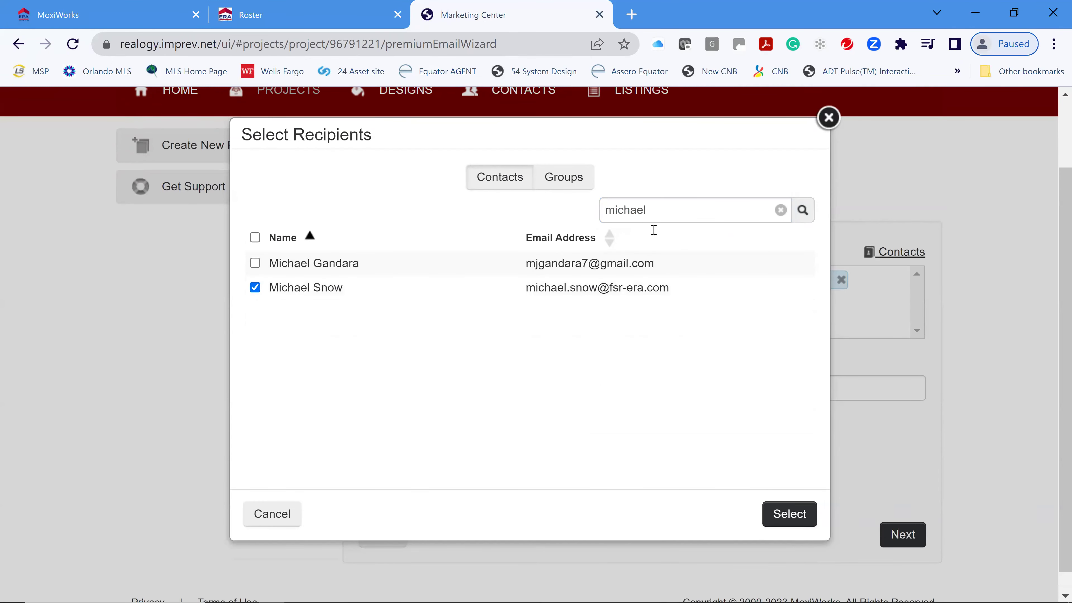
drag(674, 217, 580, 224)
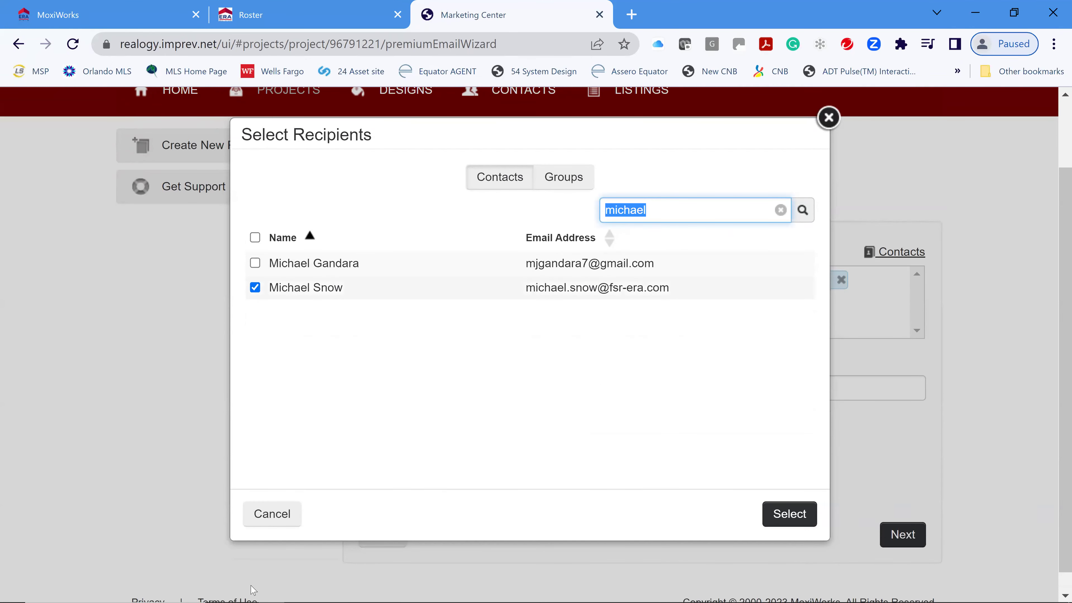
text(yda)
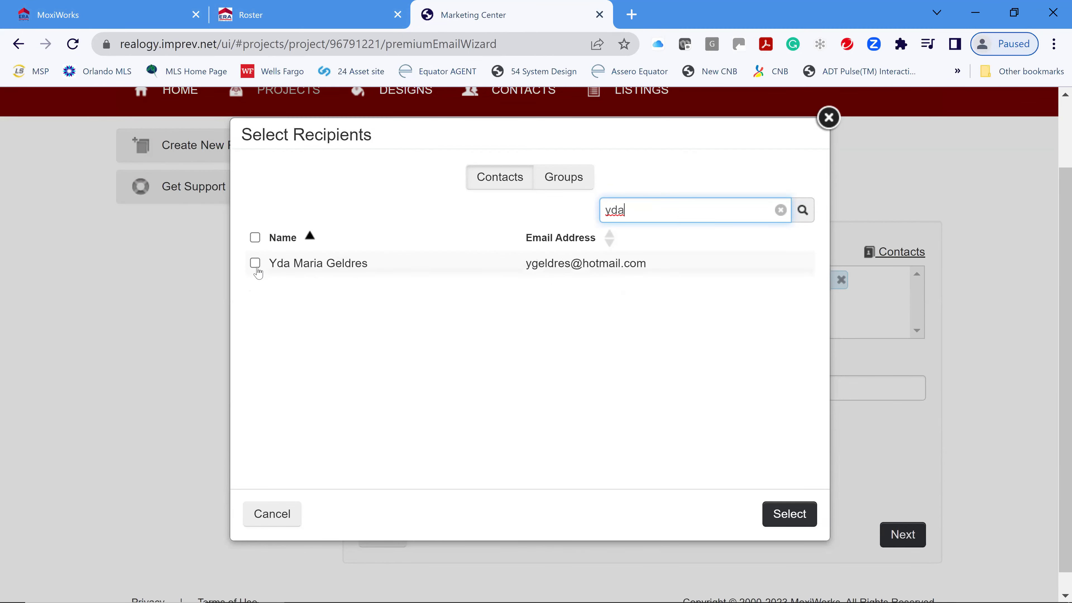
click(255, 263)
click(797, 513)
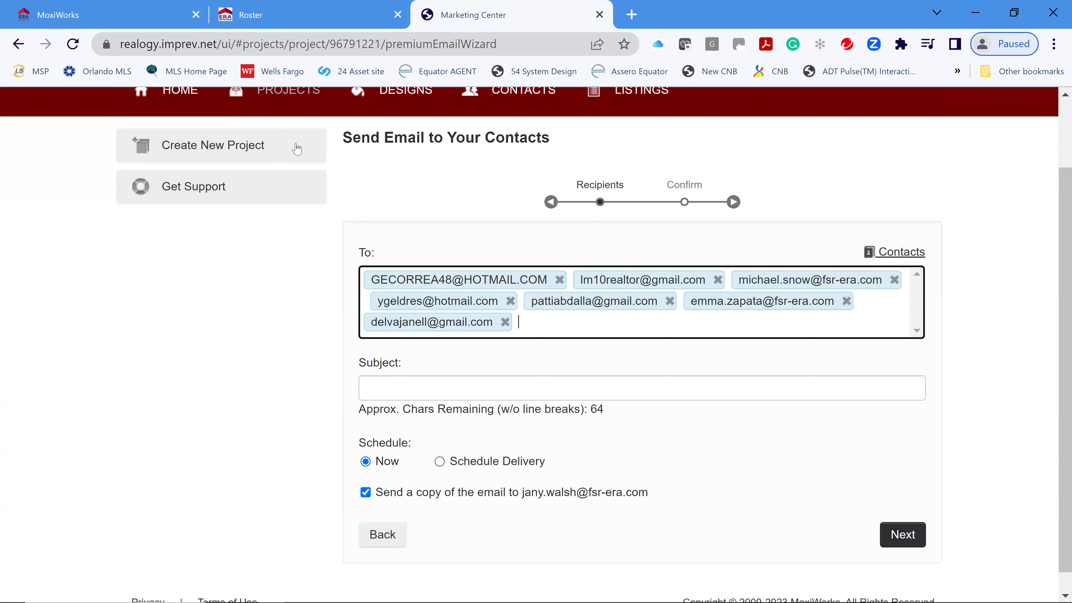
- Enter 'Ecard Sample from Class' as the email subject
click(607, 390)
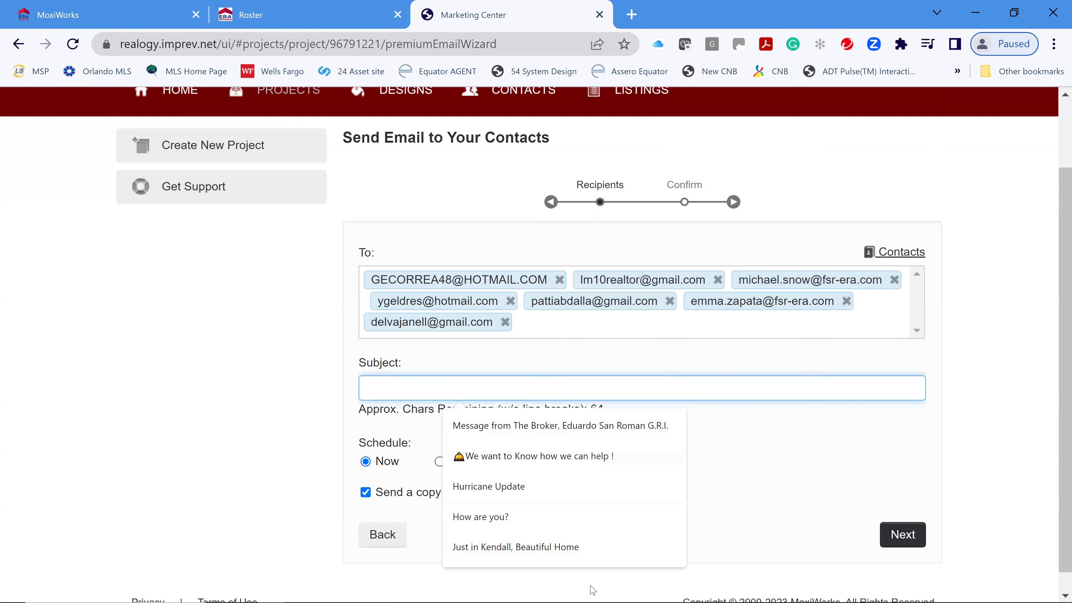
text(Op)
key(BackSpace)
key(BackSpace)
text(Ecard )
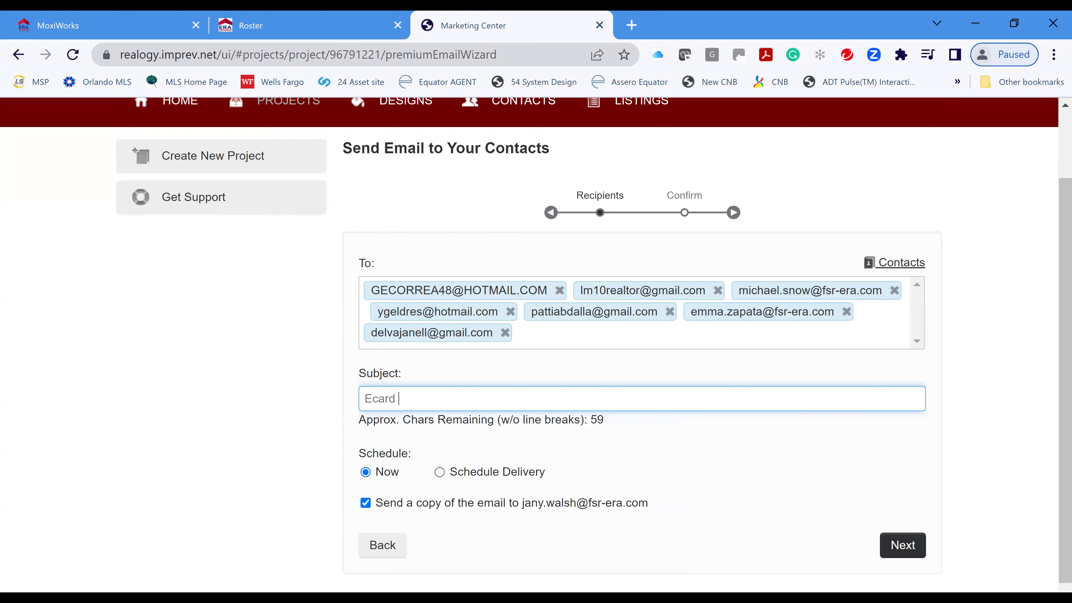
text(Sample from Class)
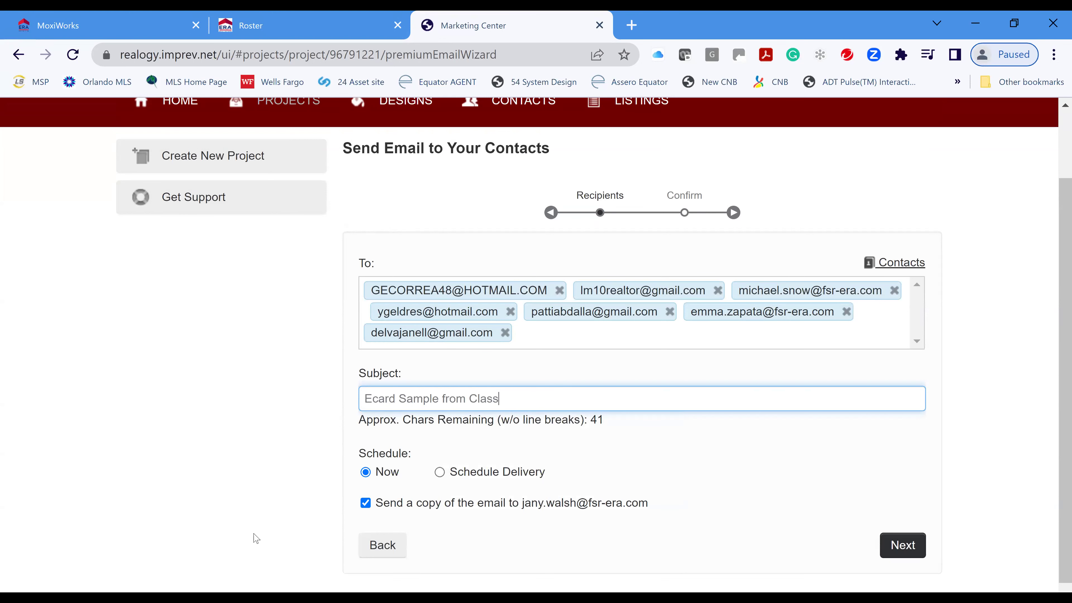
- Review the confirmation step and send the ePostcard to all seven recipients
scroll(582, 475, down, 1)
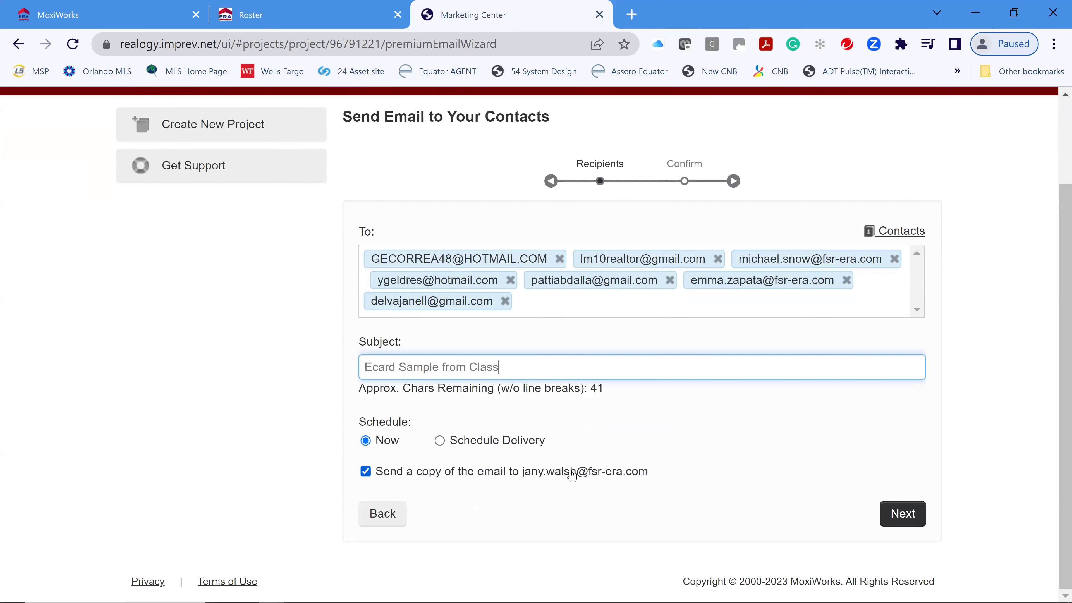
click(919, 516)
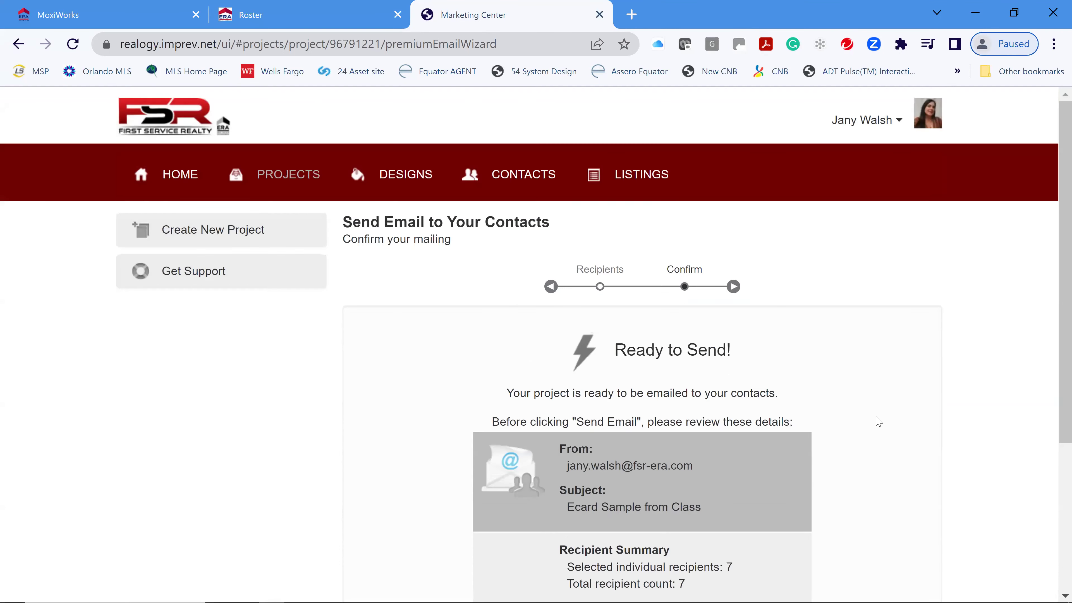
scroll(893, 424, down, 3)
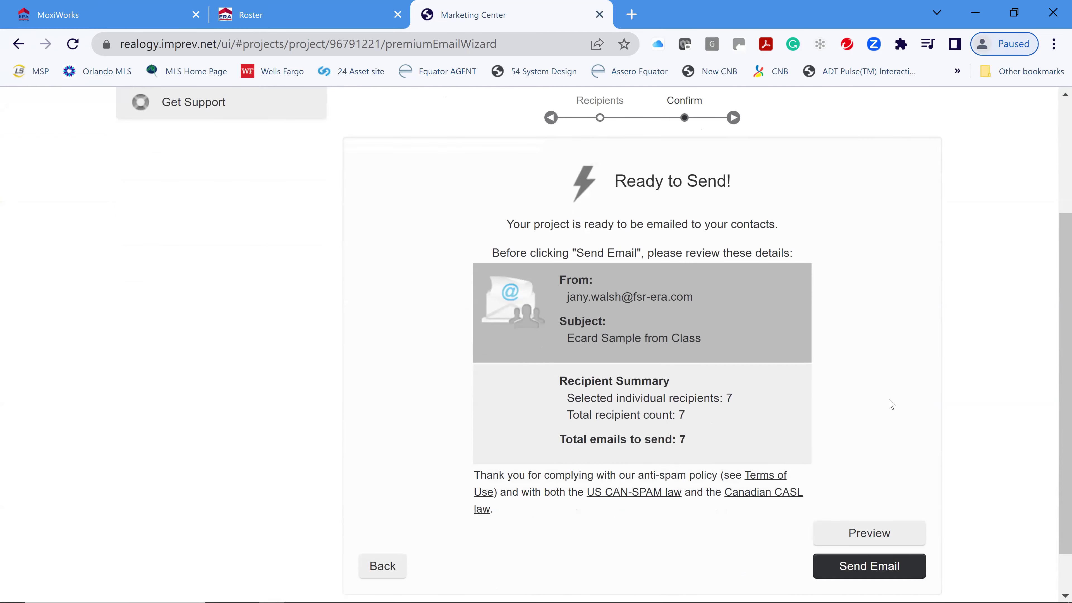
scroll(889, 405, down, 2)
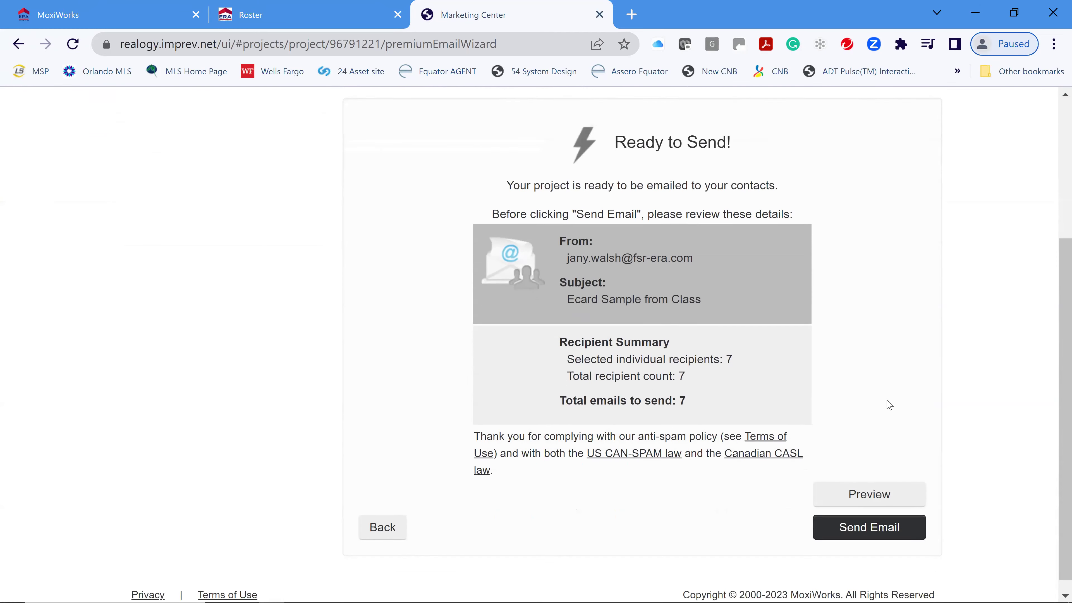
click(873, 509)
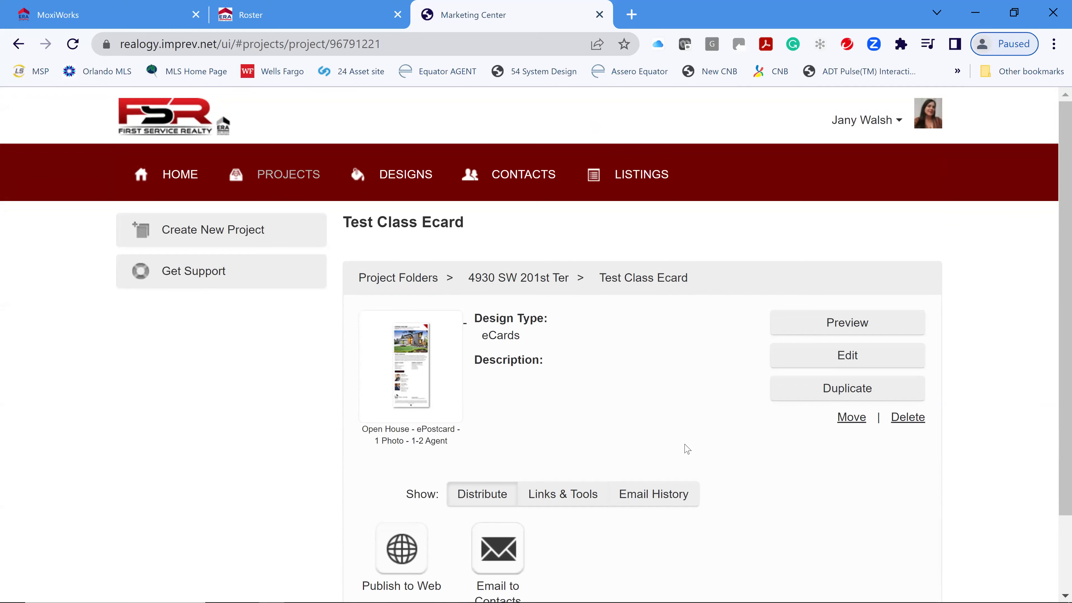
- Start emailing the Test Class Ecard again, choosing Send to Your Contacts
scroll(687, 449, down, 2)
click(498, 467)
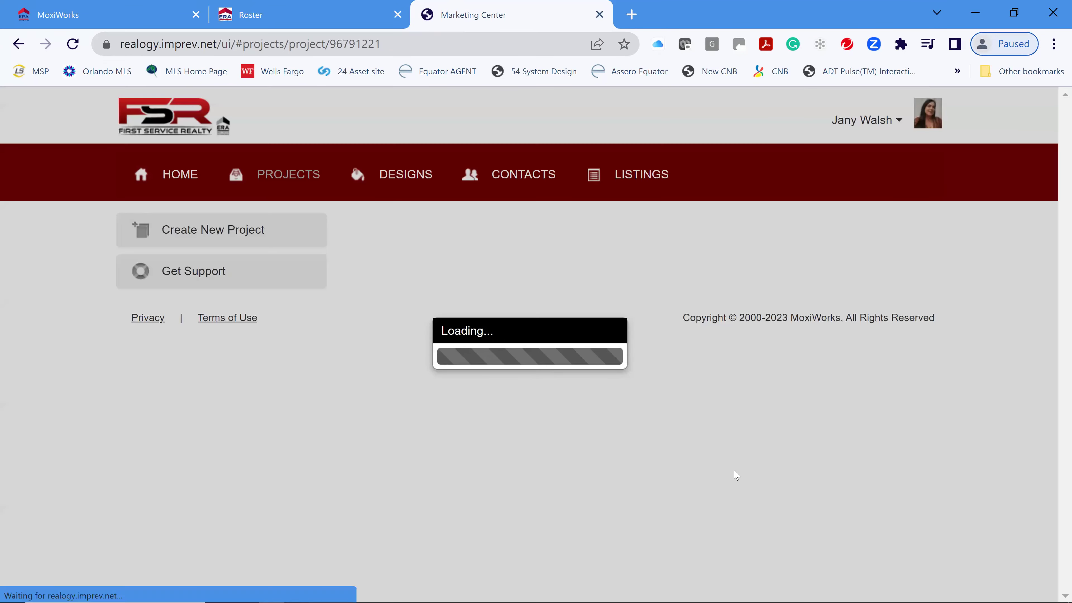
scroll(875, 420, down, 3)
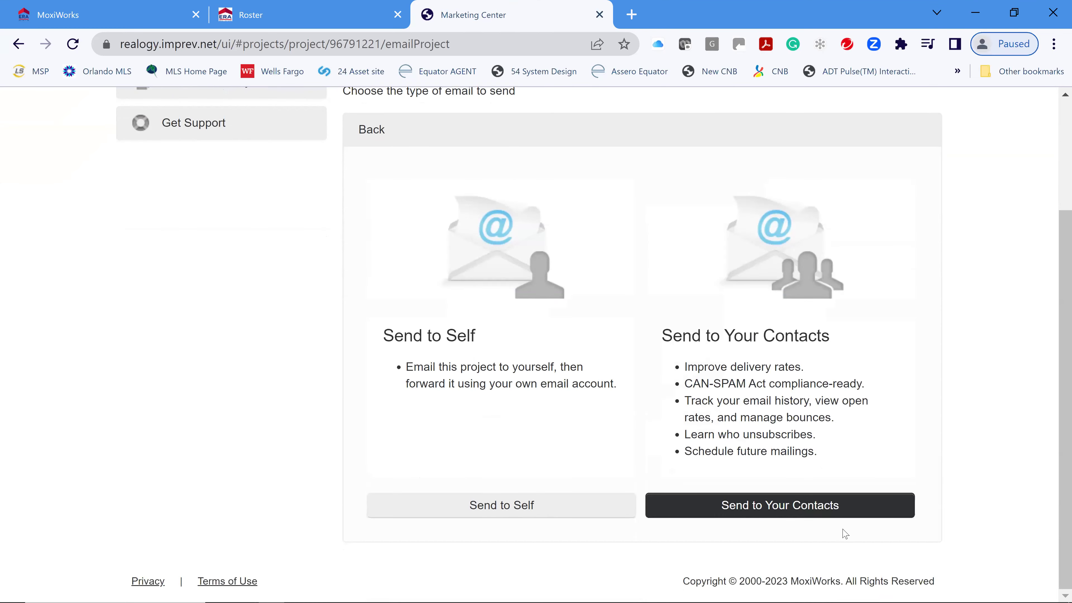
click(802, 503)
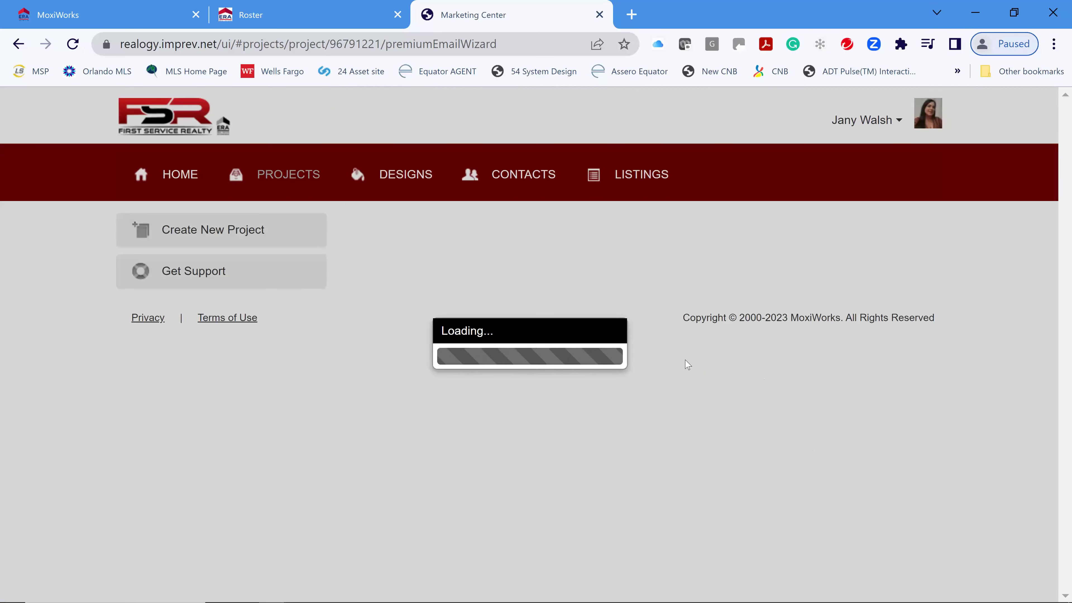
scroll(767, 352, down, 2)
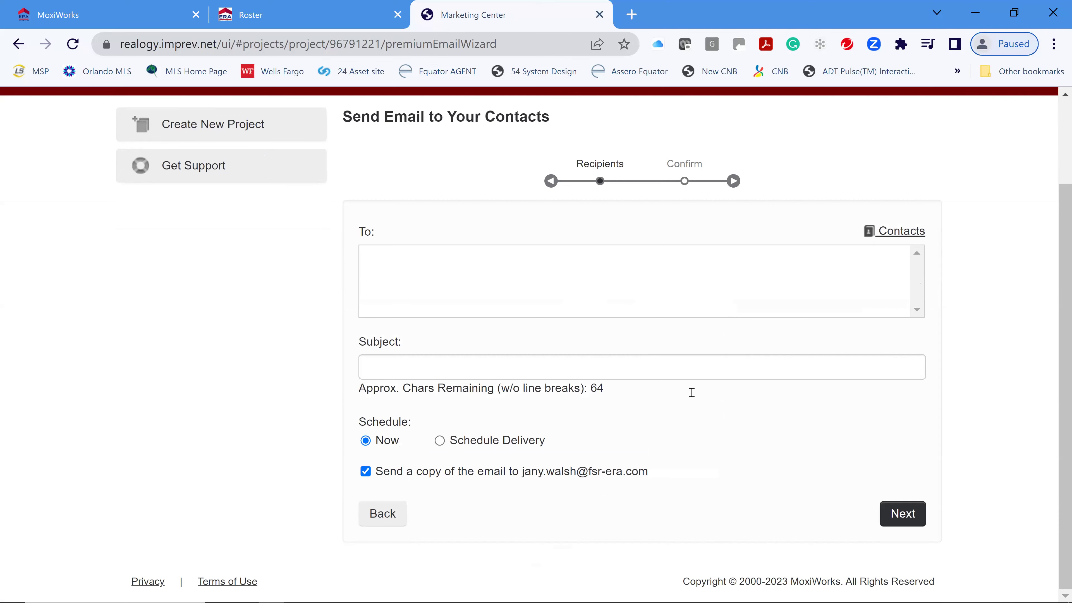
- Add the FSR Agents (MoxiWorks) group as recipients, then back out to the sending options
click(903, 232)
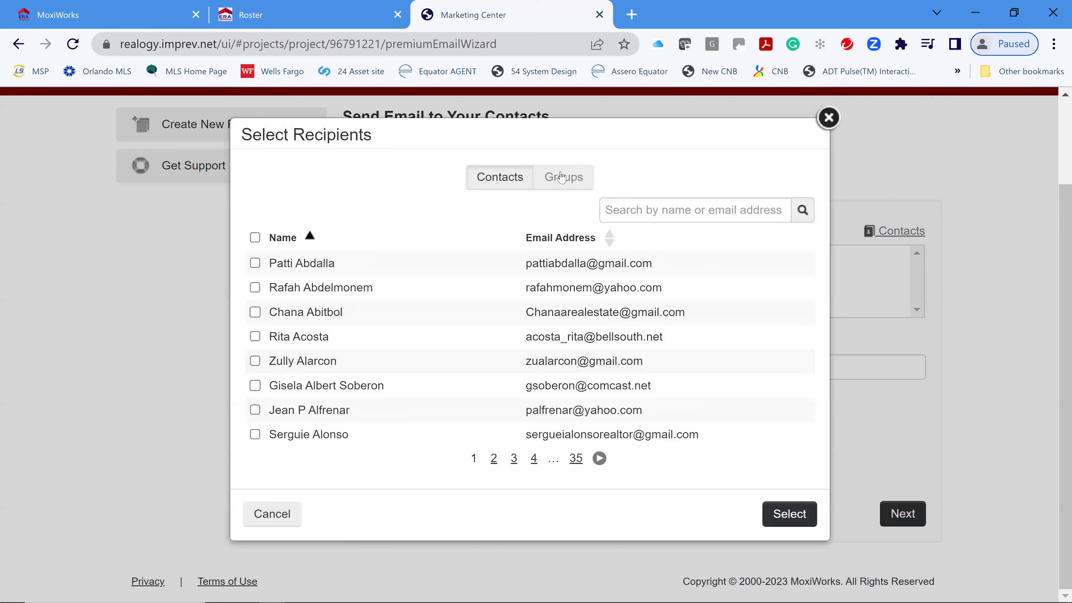
click(568, 180)
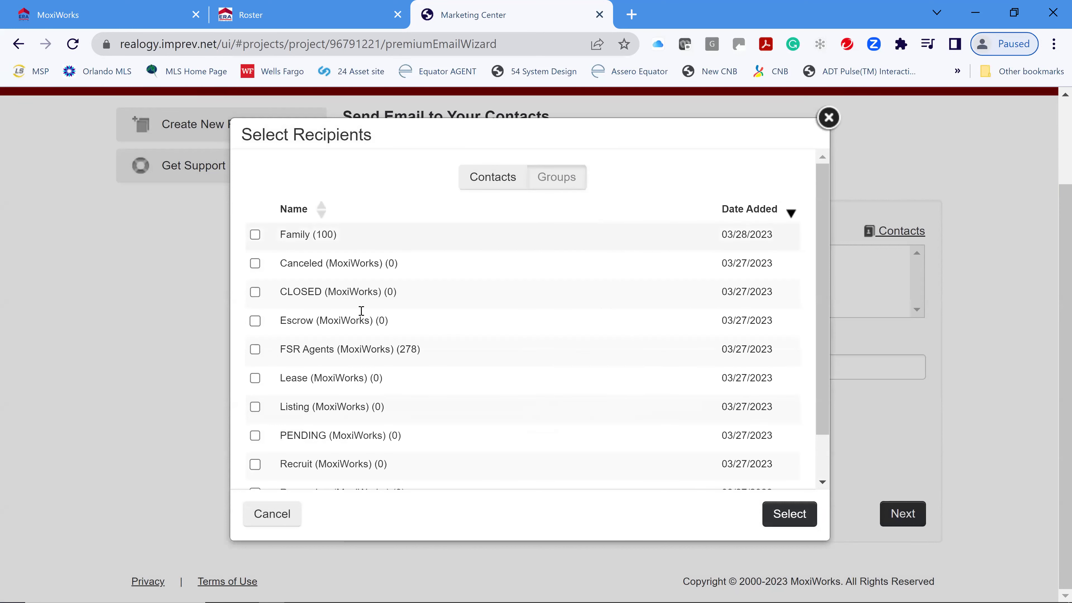
click(256, 349)
click(793, 515)
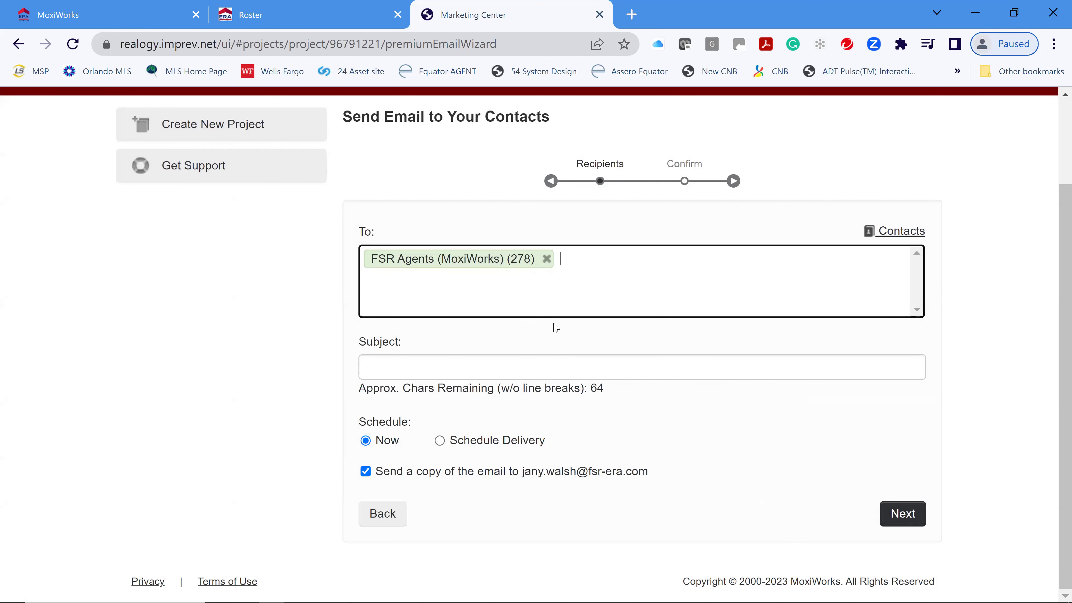
click(390, 517)
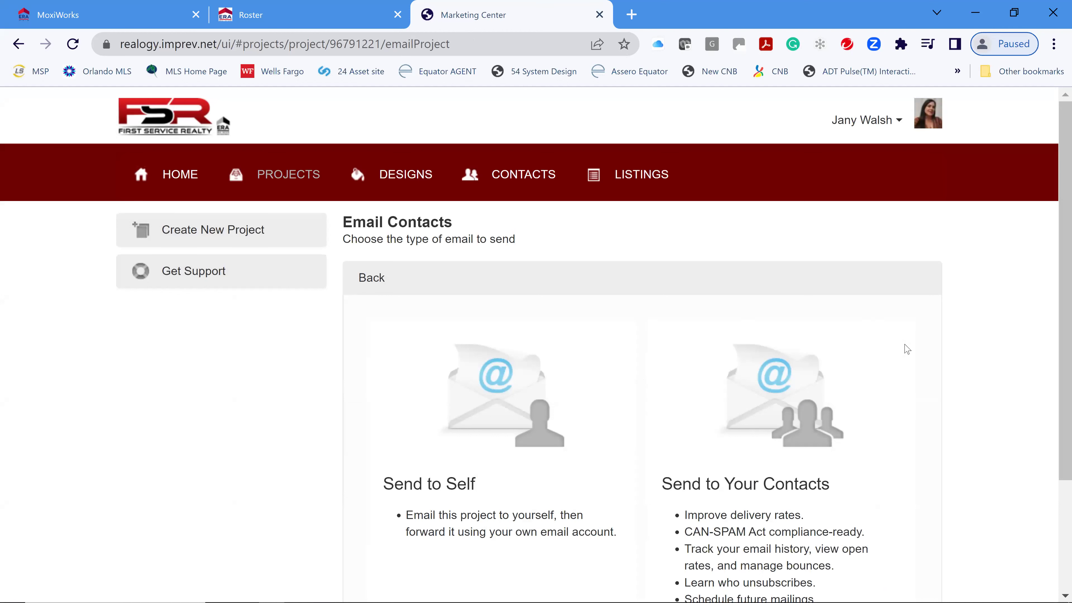
- Browse the Design Gallery, then return to the Marketing Center home page
click(221, 228)
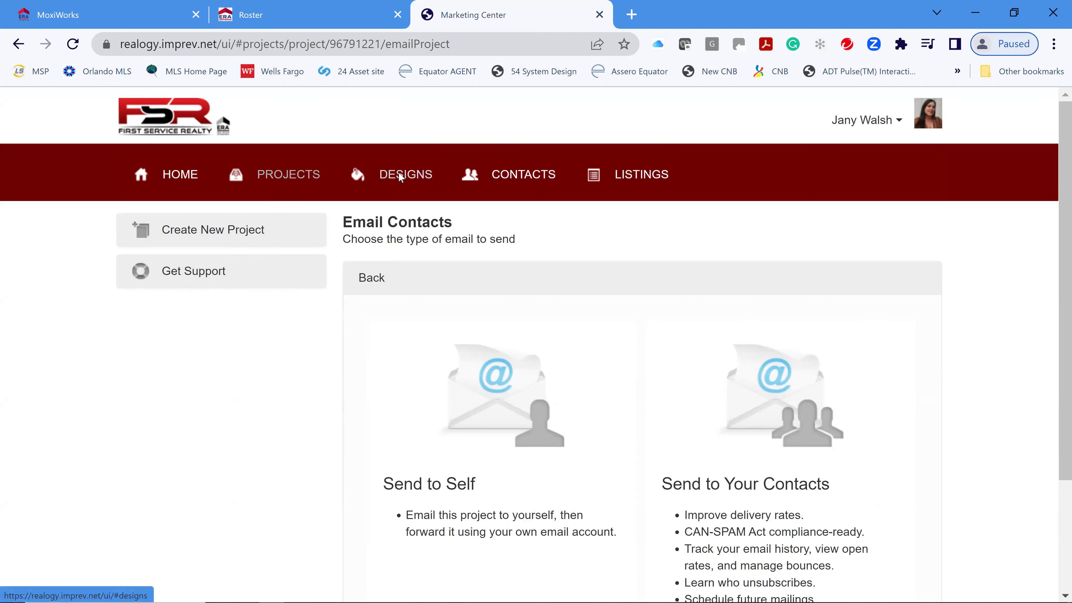
click(399, 175)
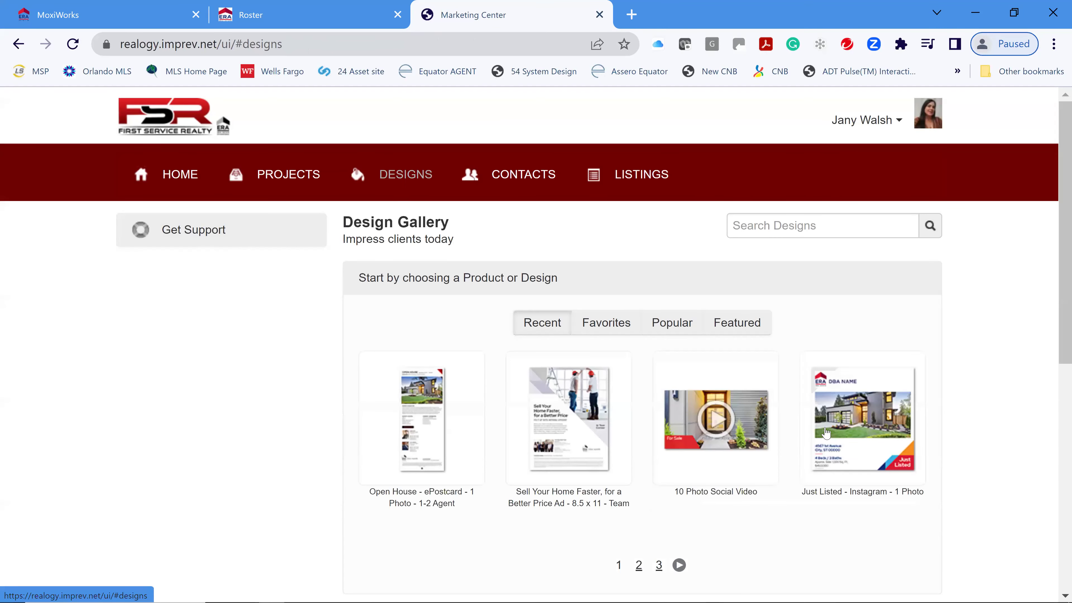
scroll(962, 407, down, 2)
scroll(963, 407, down, 8)
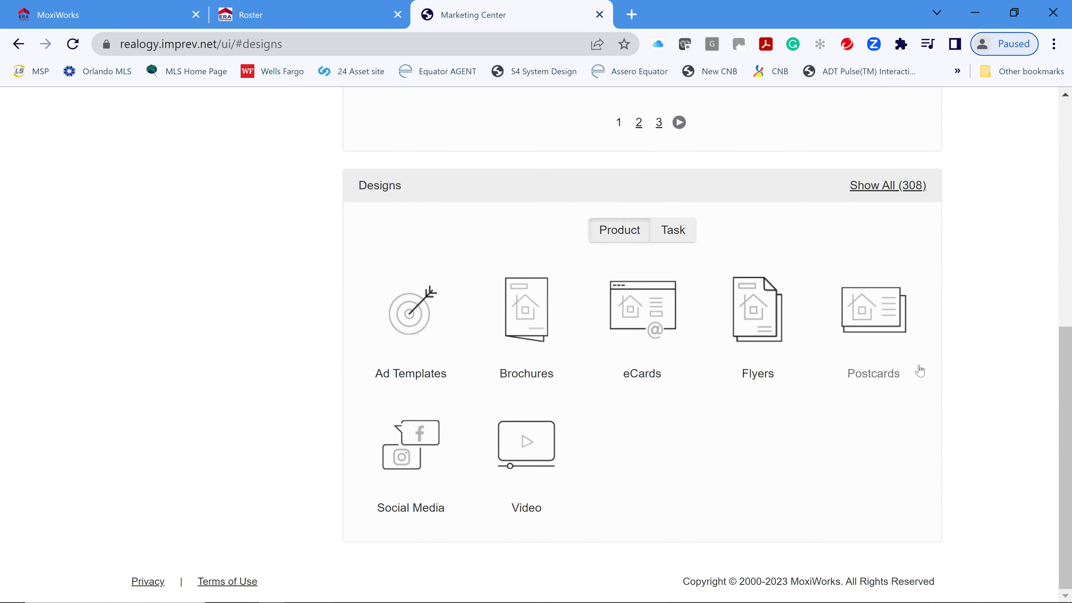
scroll(918, 372, up, 6)
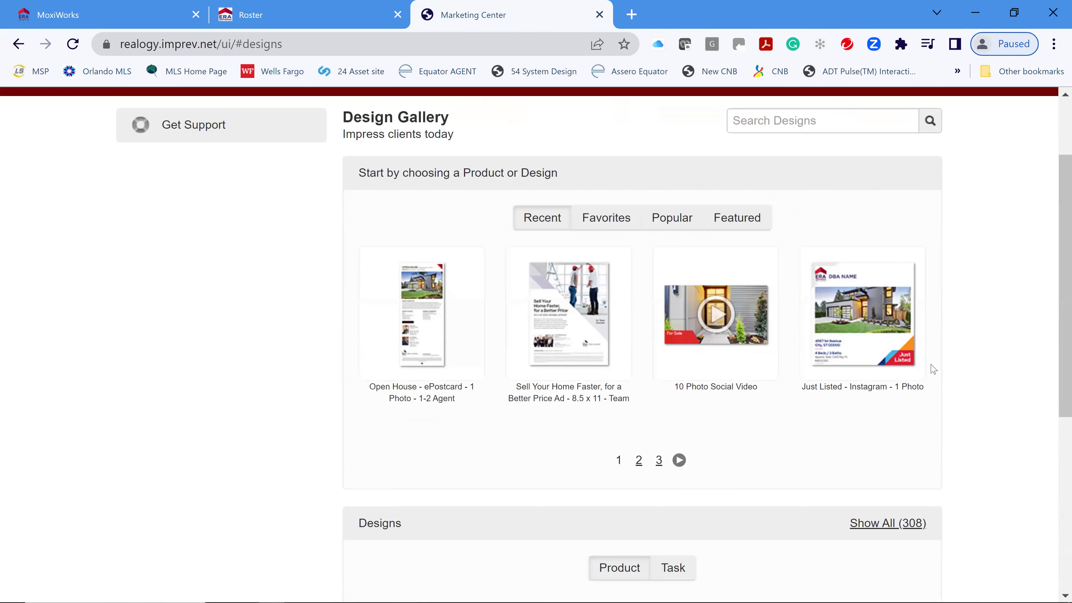
scroll(933, 369, up, 2)
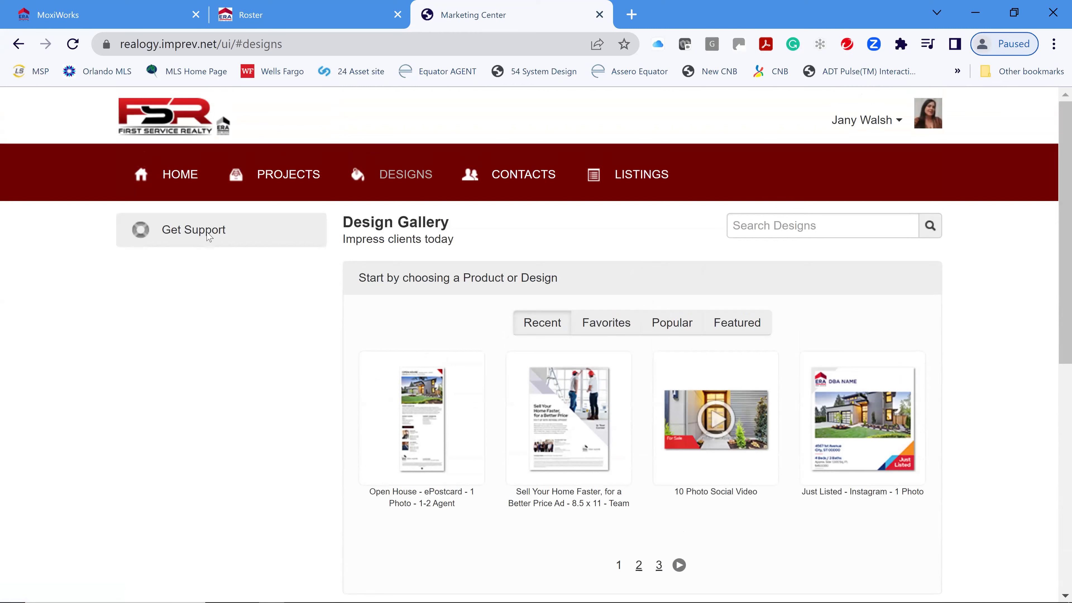
click(180, 175)
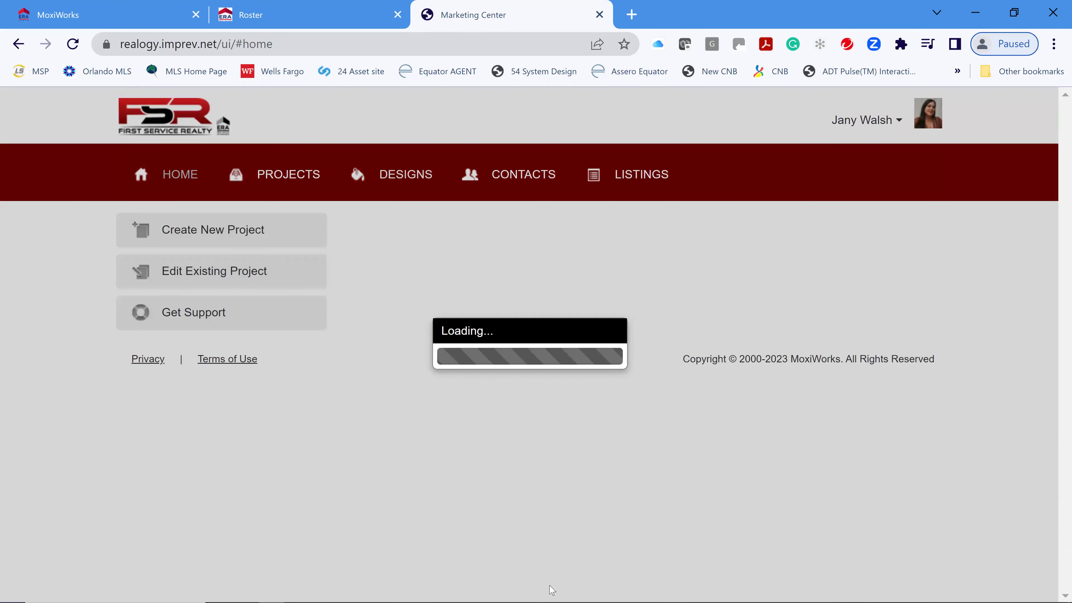